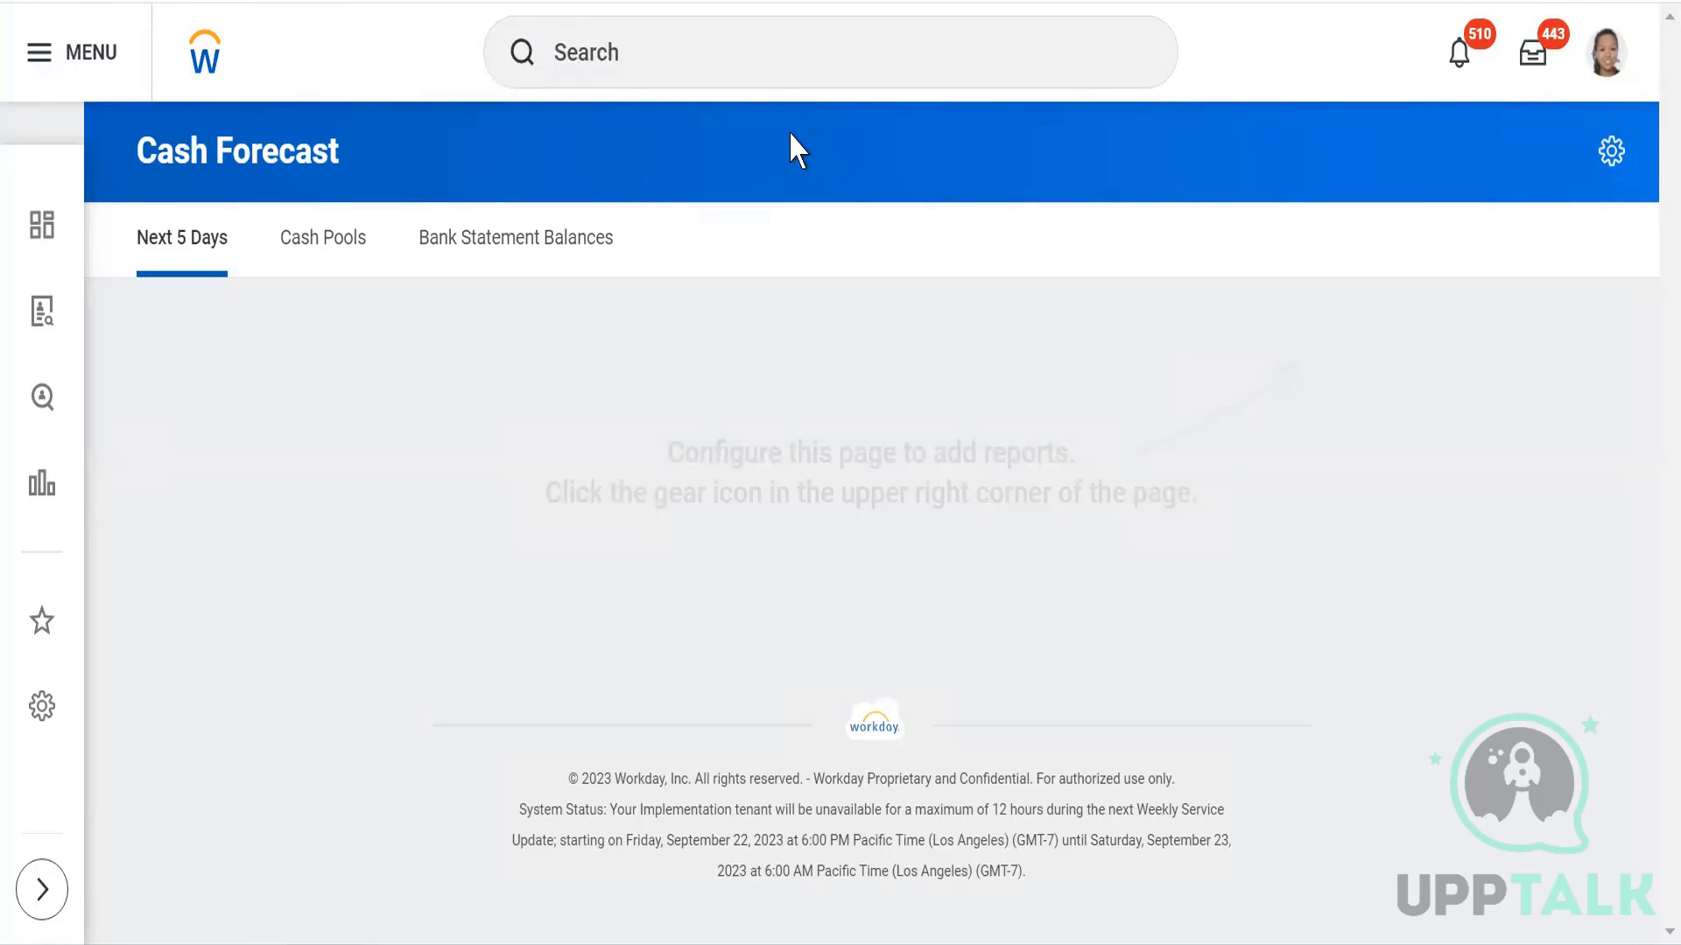
# Step: Search for "cre EIB" and open the Create EIB task
pyautogui.click(735, 51)
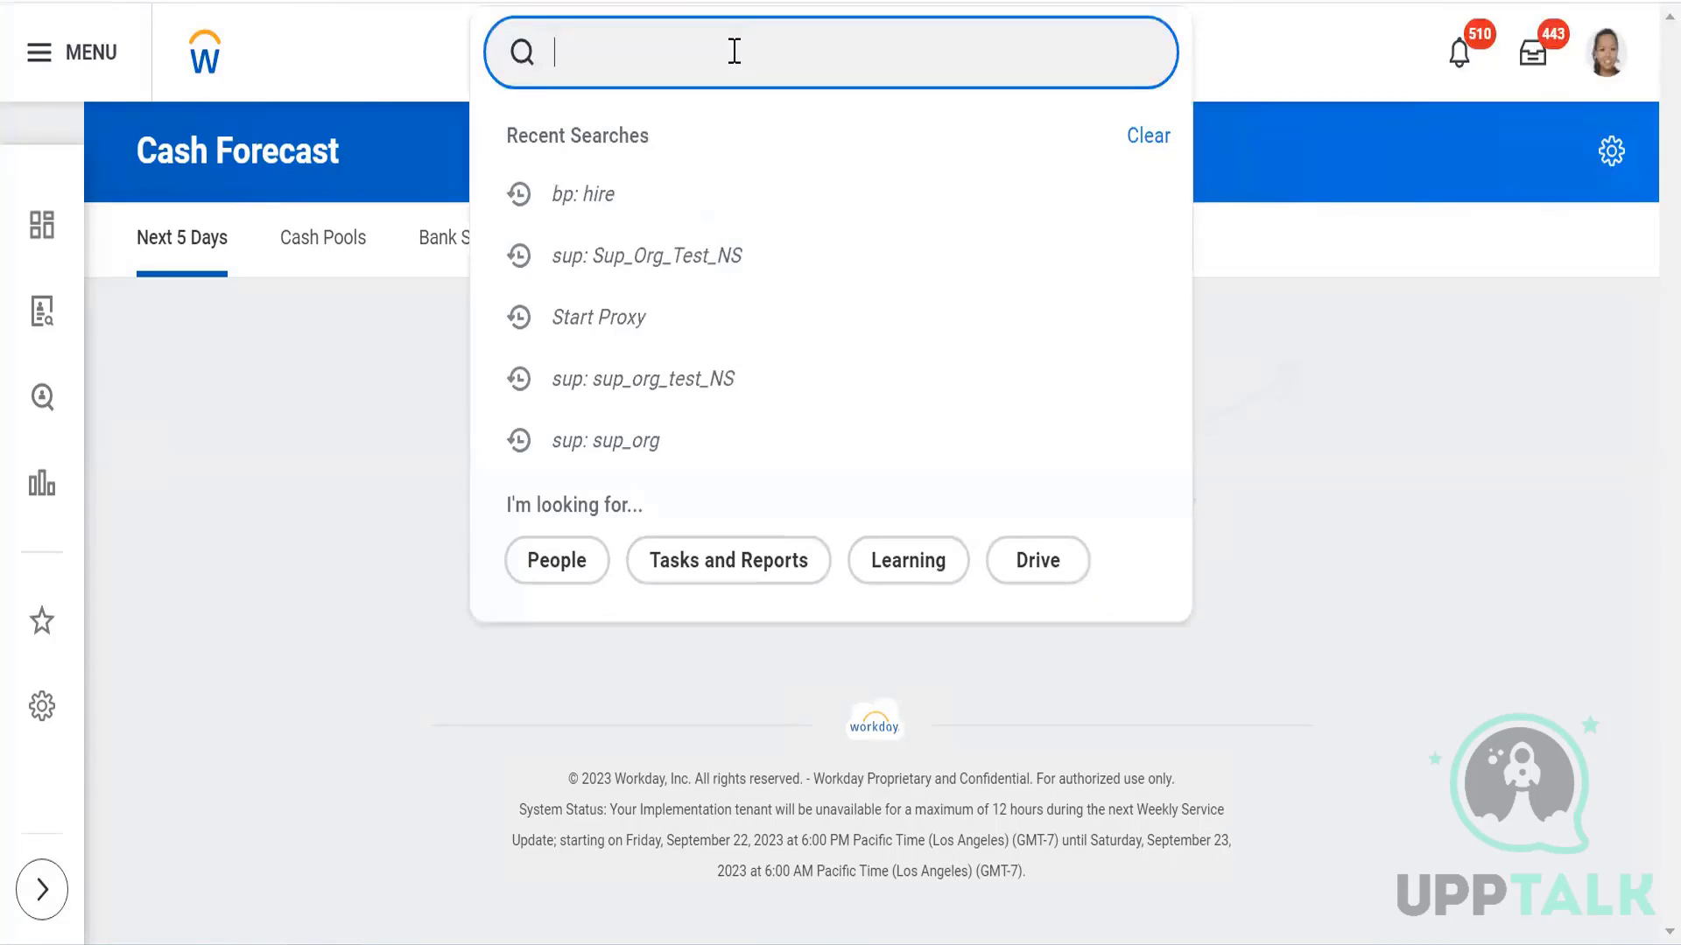
pyautogui.write('cre')
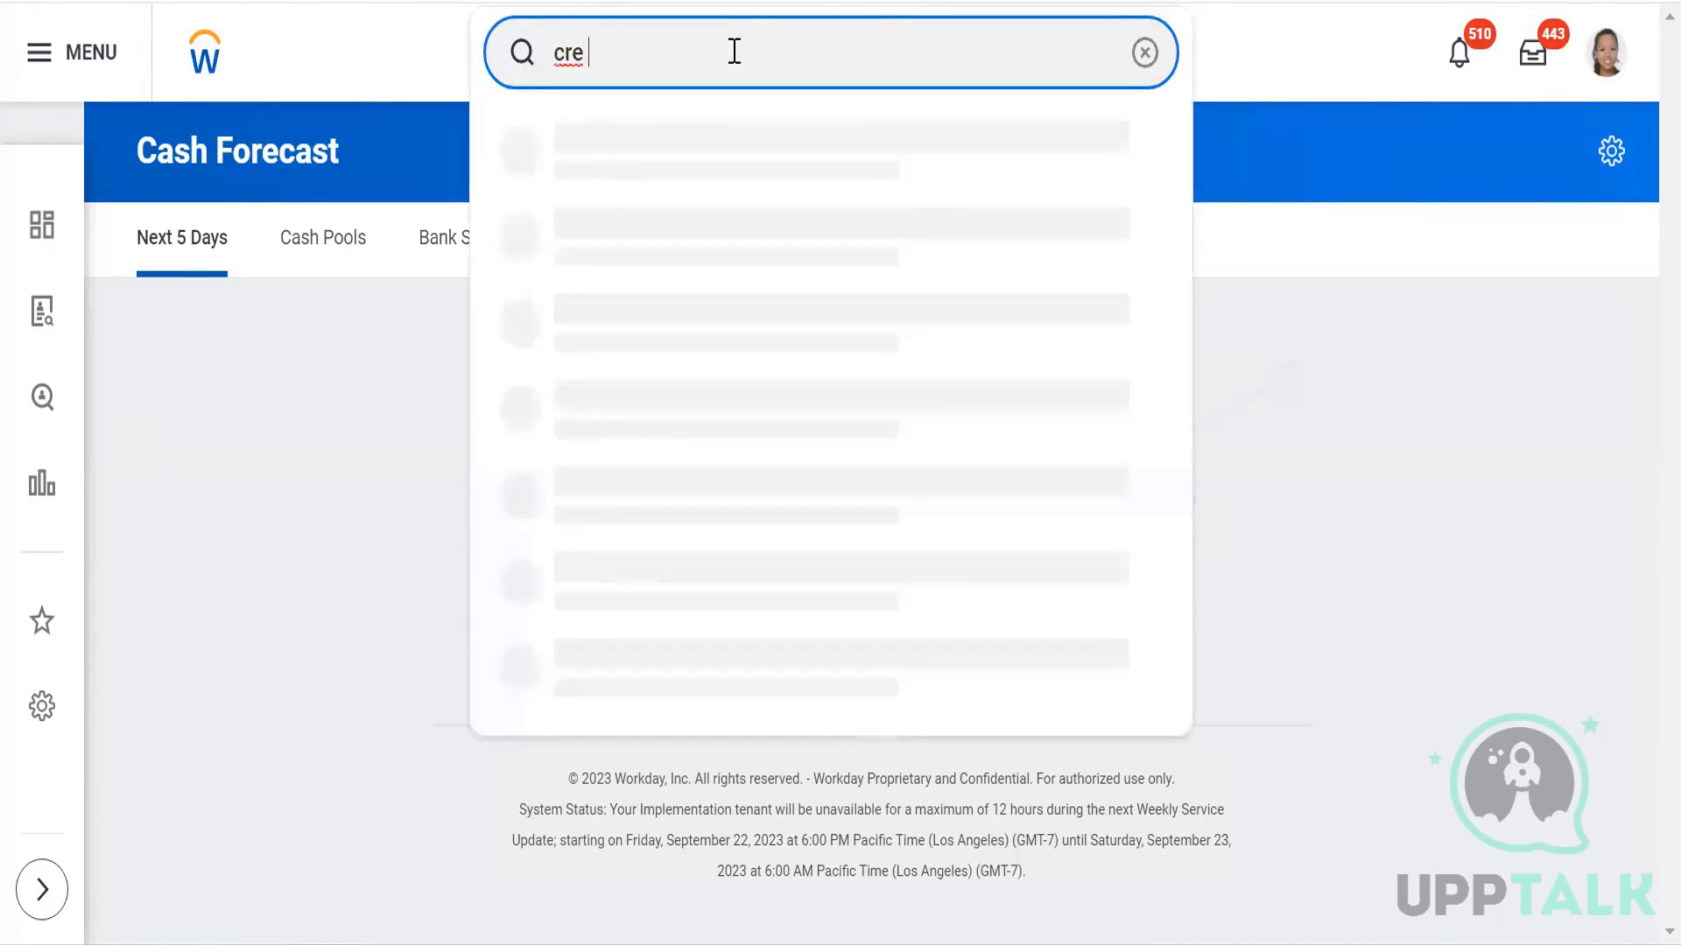
pyautogui.write(' EIB')
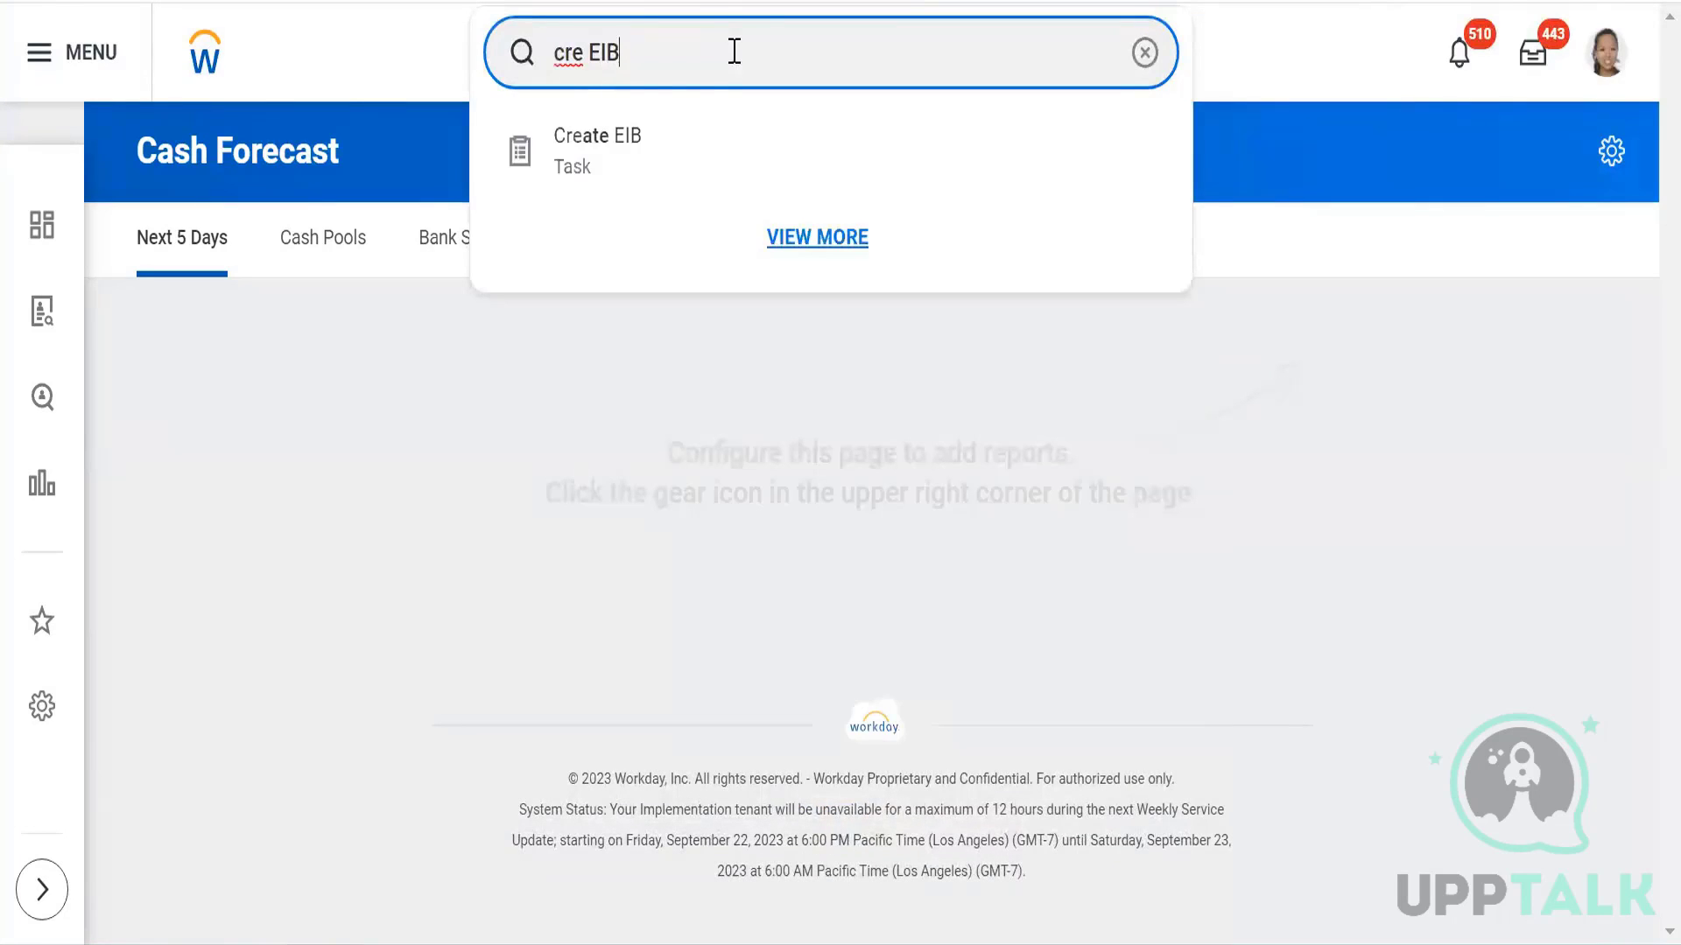
pyautogui.click(593, 145)
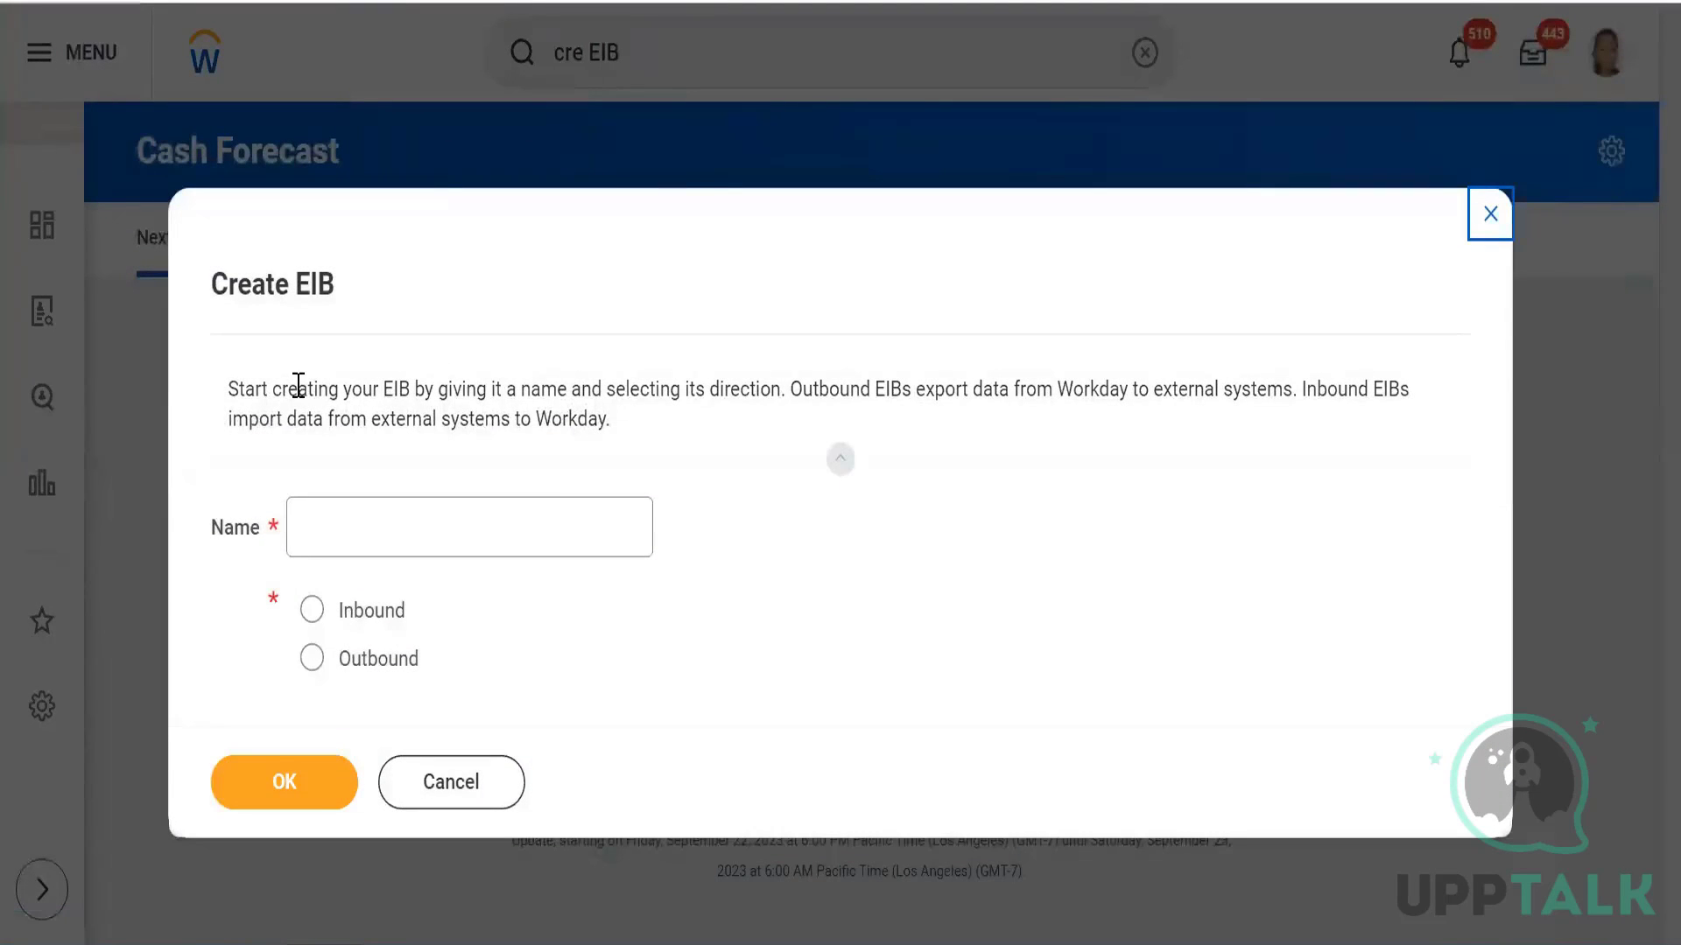
pyautogui.moveTo(394, 420); pyautogui.dragTo(616, 405)
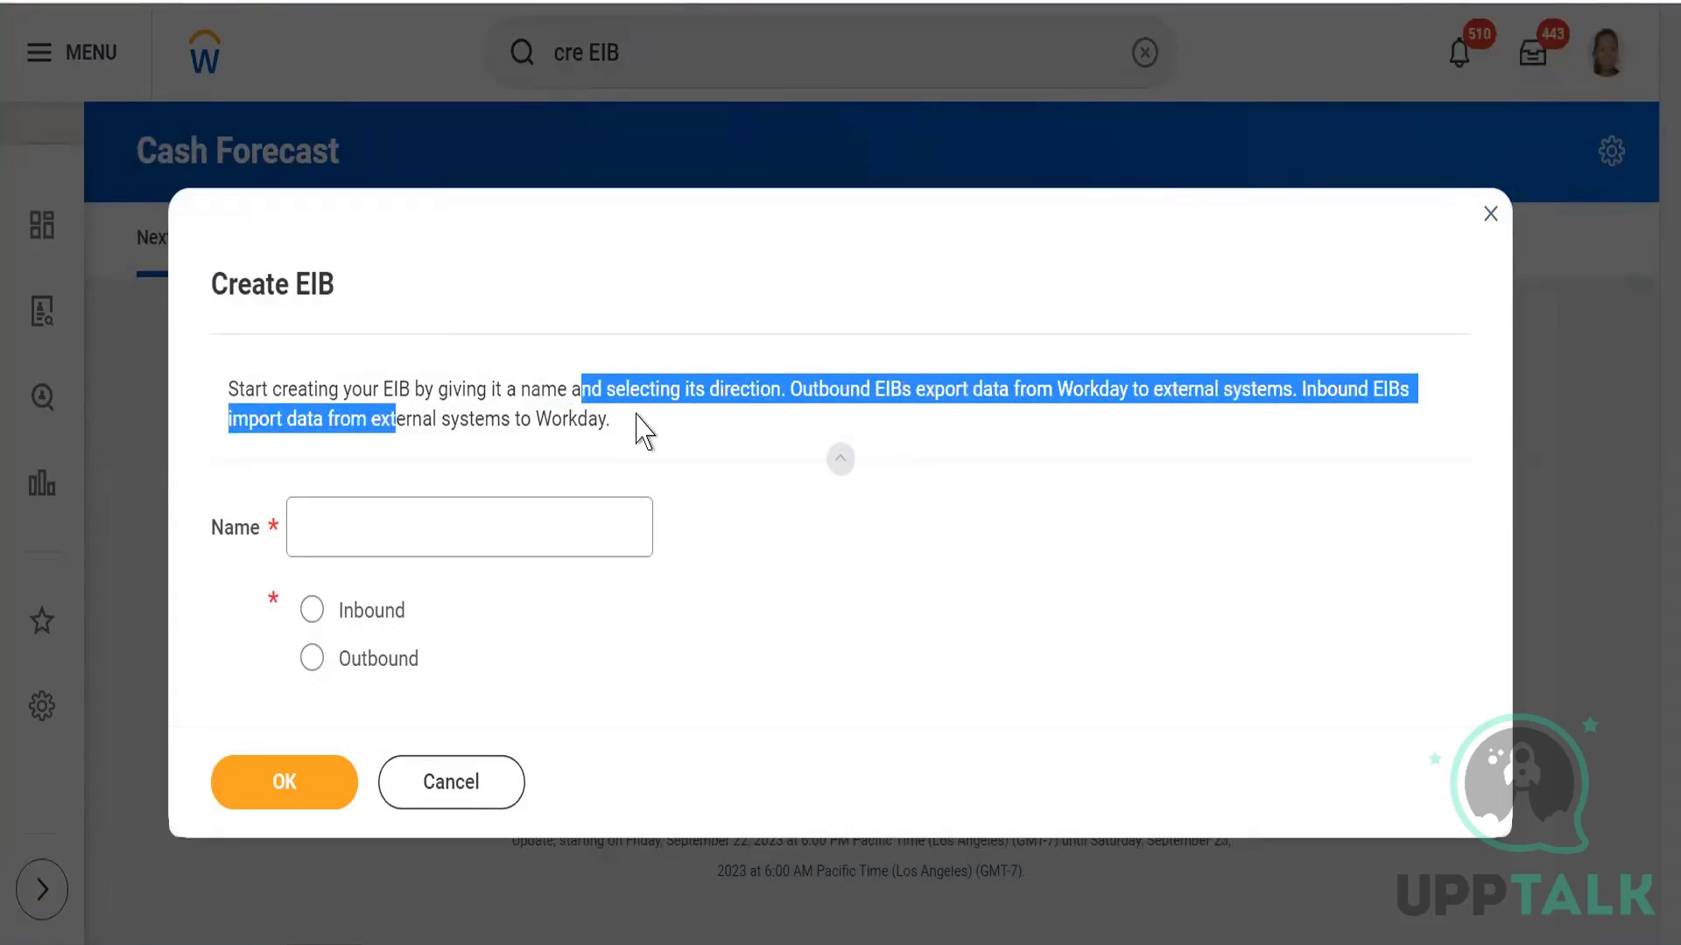
pyautogui.tripleClick(638, 432)
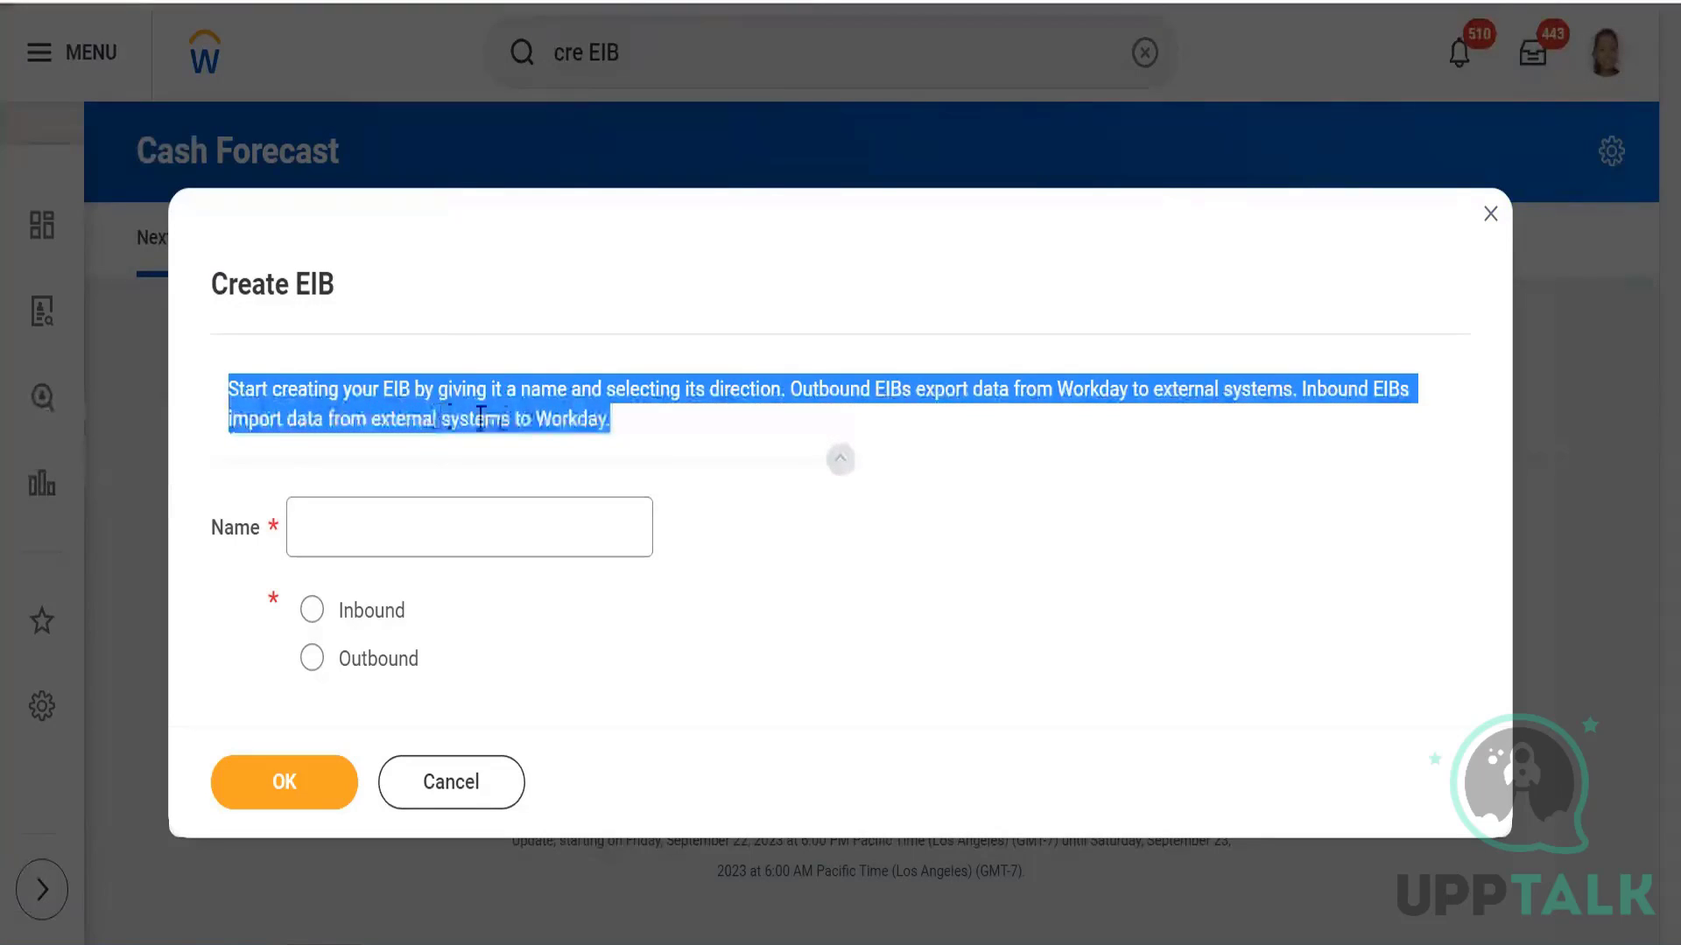
pyautogui.tripleClick(656, 421)
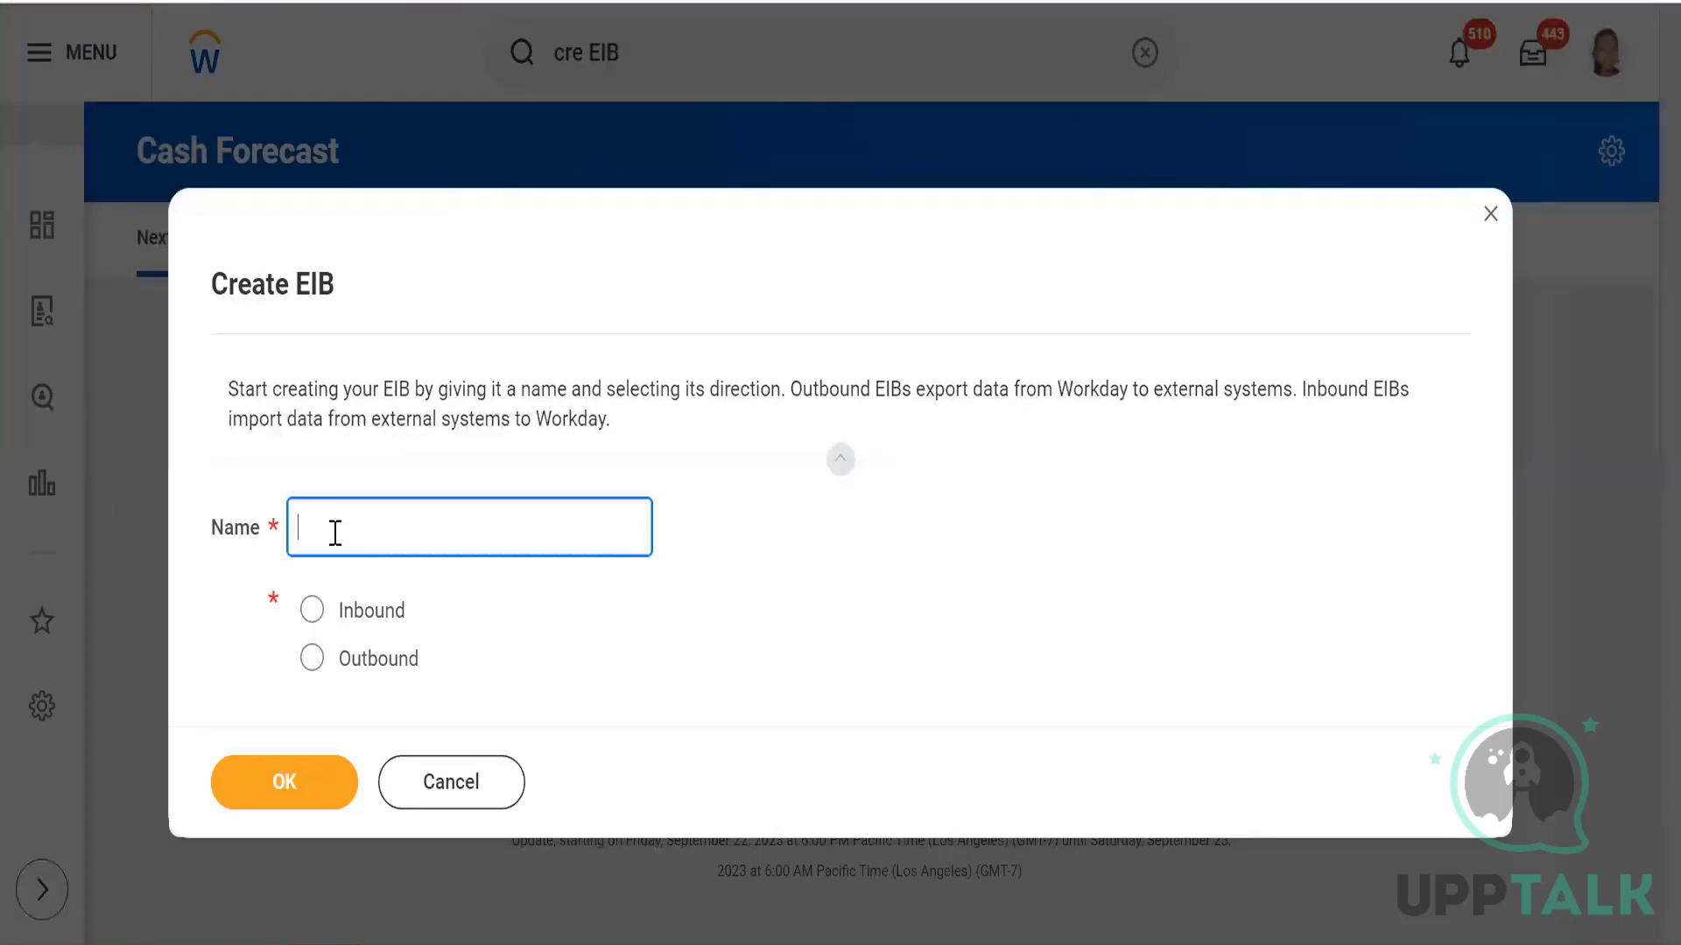
# Step: Name the new EIB WDI1_EIB_OB, set its direction to Outbound and create it
pyautogui.write('WDI_ EIB_OB')
pyautogui.click(582, 609)
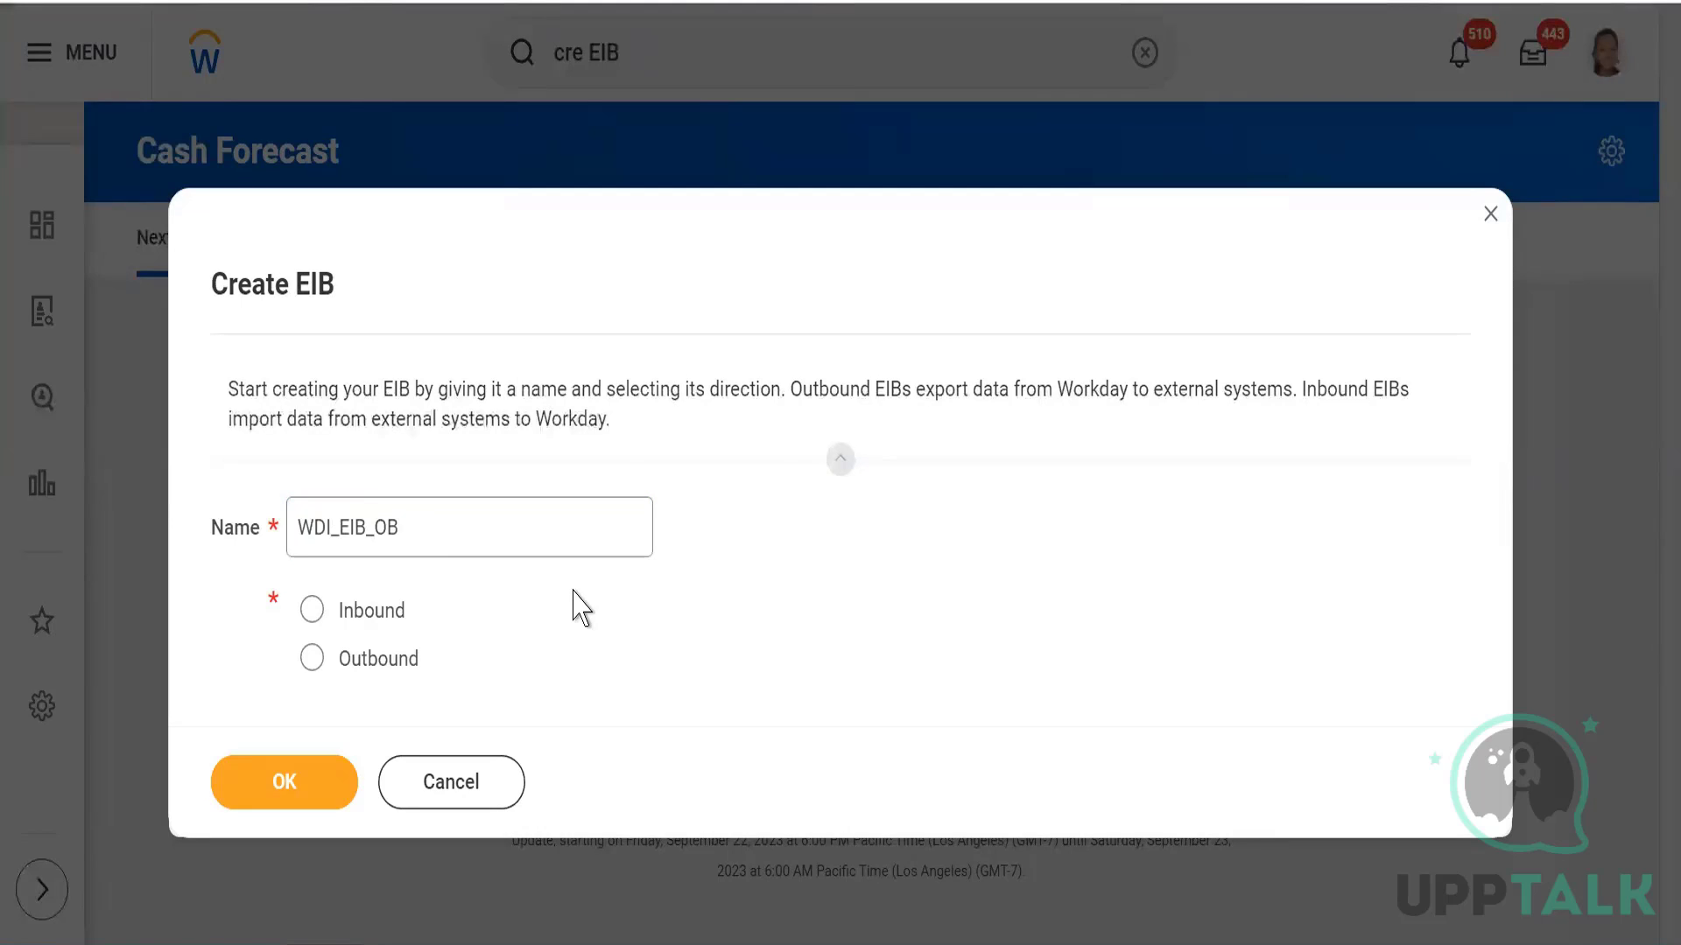
pyautogui.click(335, 531)
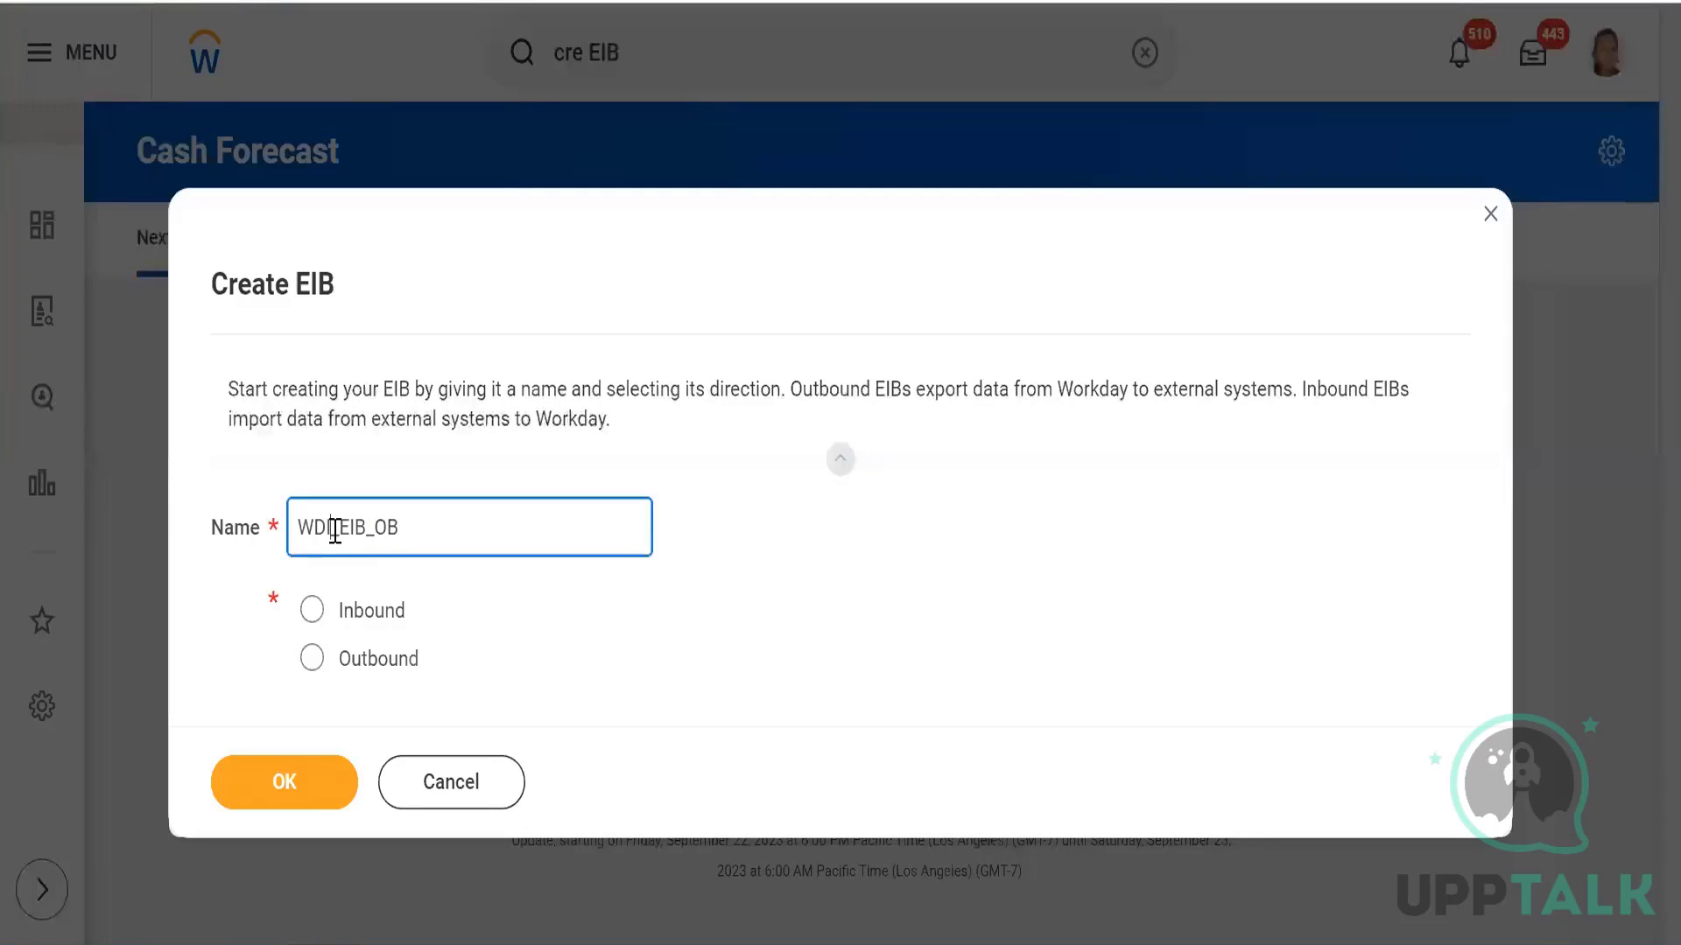
pyautogui.write('1')
pyautogui.click(604, 624)
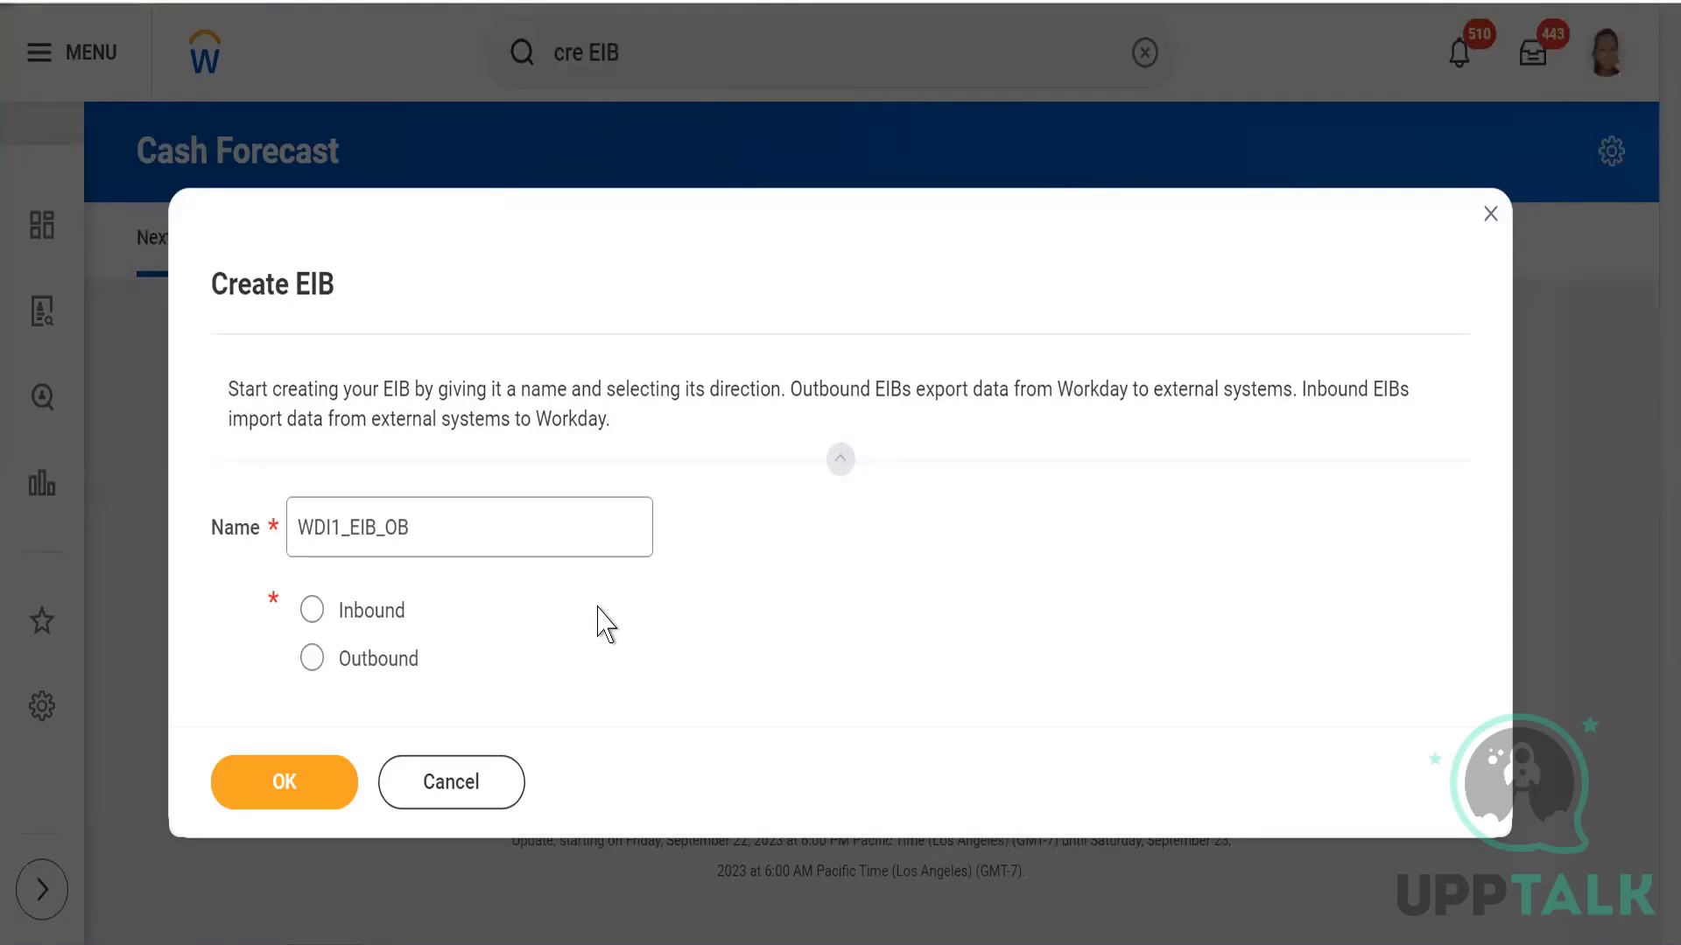
pyautogui.click(312, 661)
pyautogui.click(279, 781)
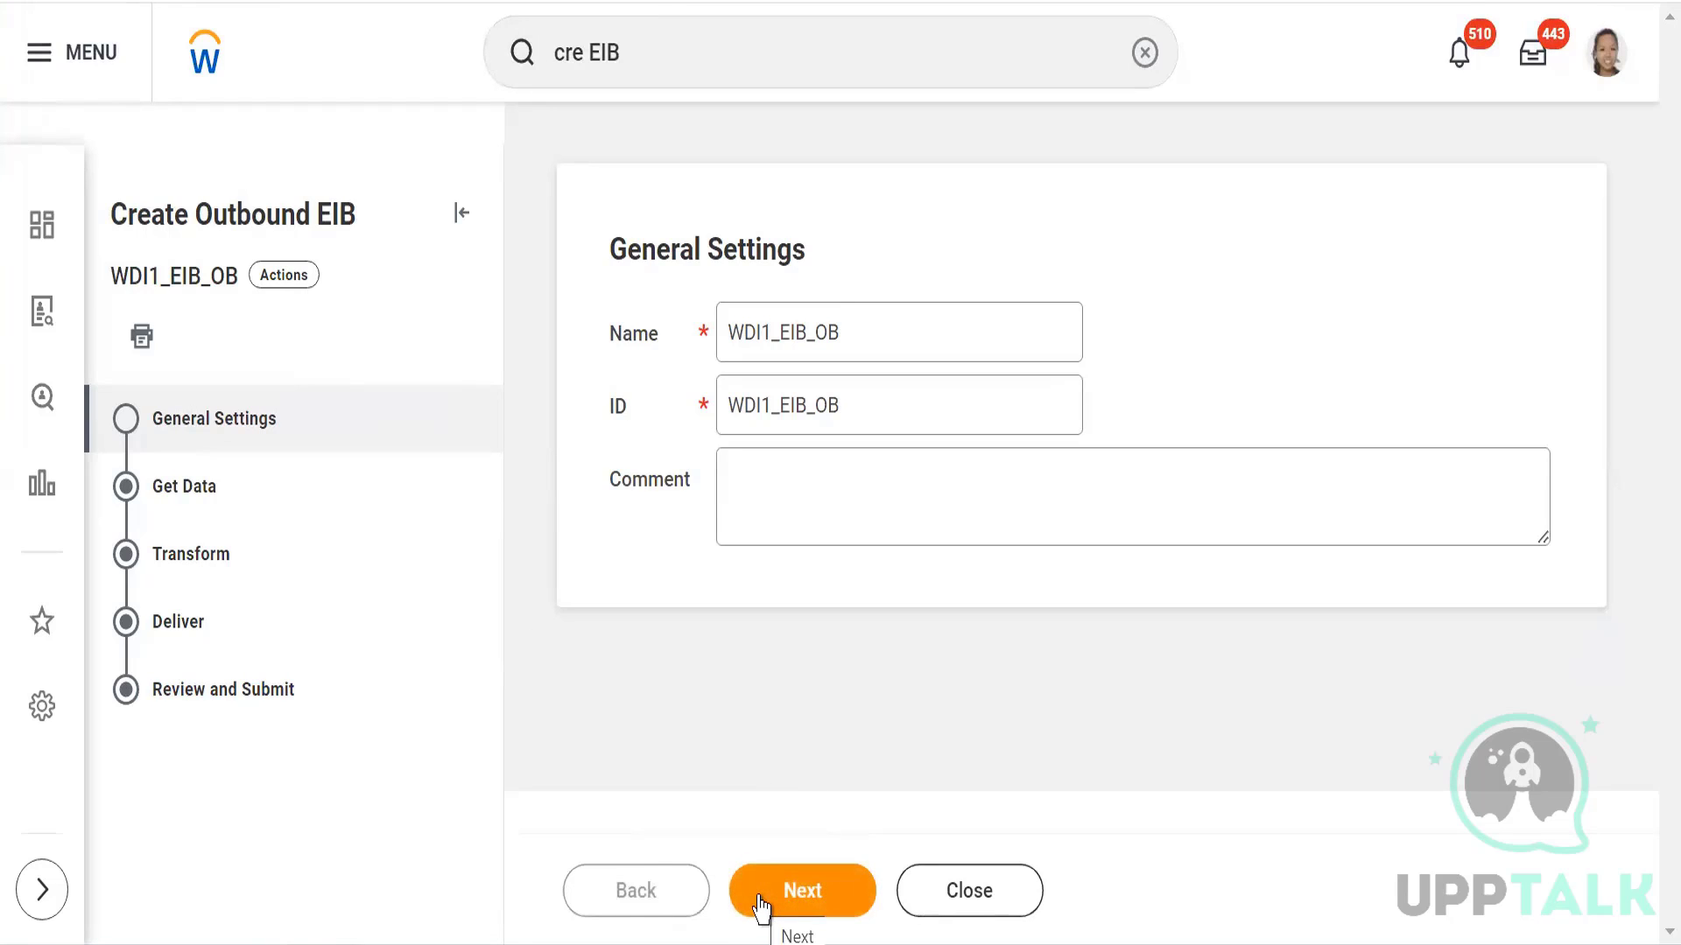
# Step: Add the comment "This EIB helps us to transmit the data to a third party" and continue to Get Data
pyautogui.click(801, 509)
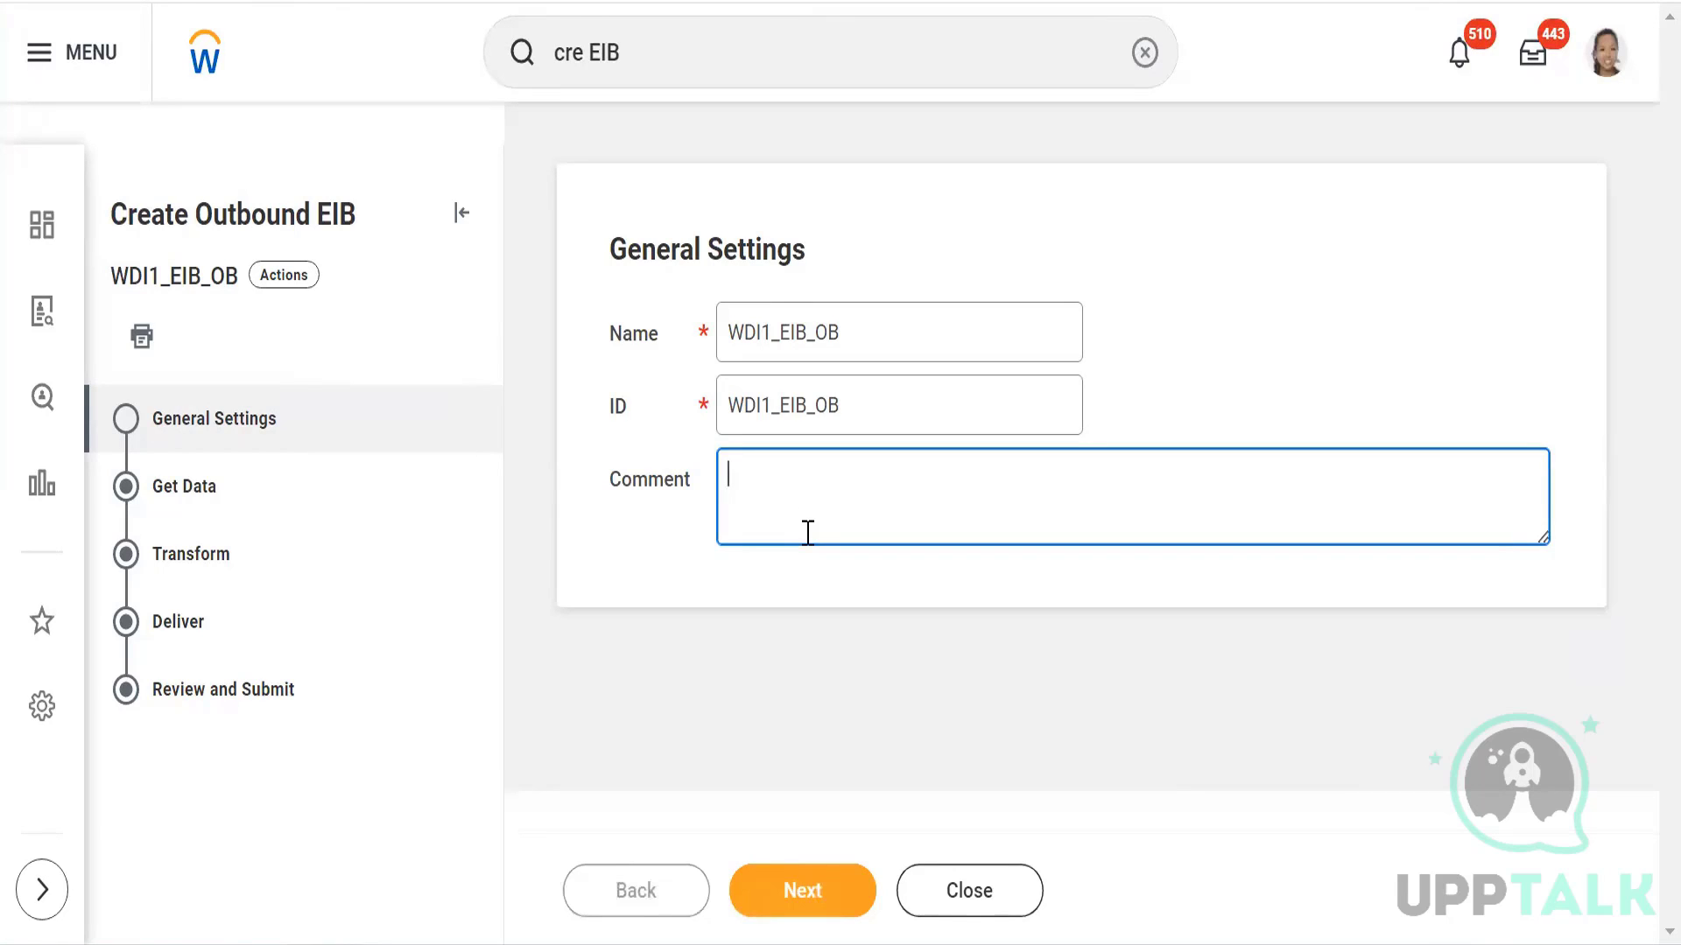
pyautogui.write('This EIB helps us to tra')
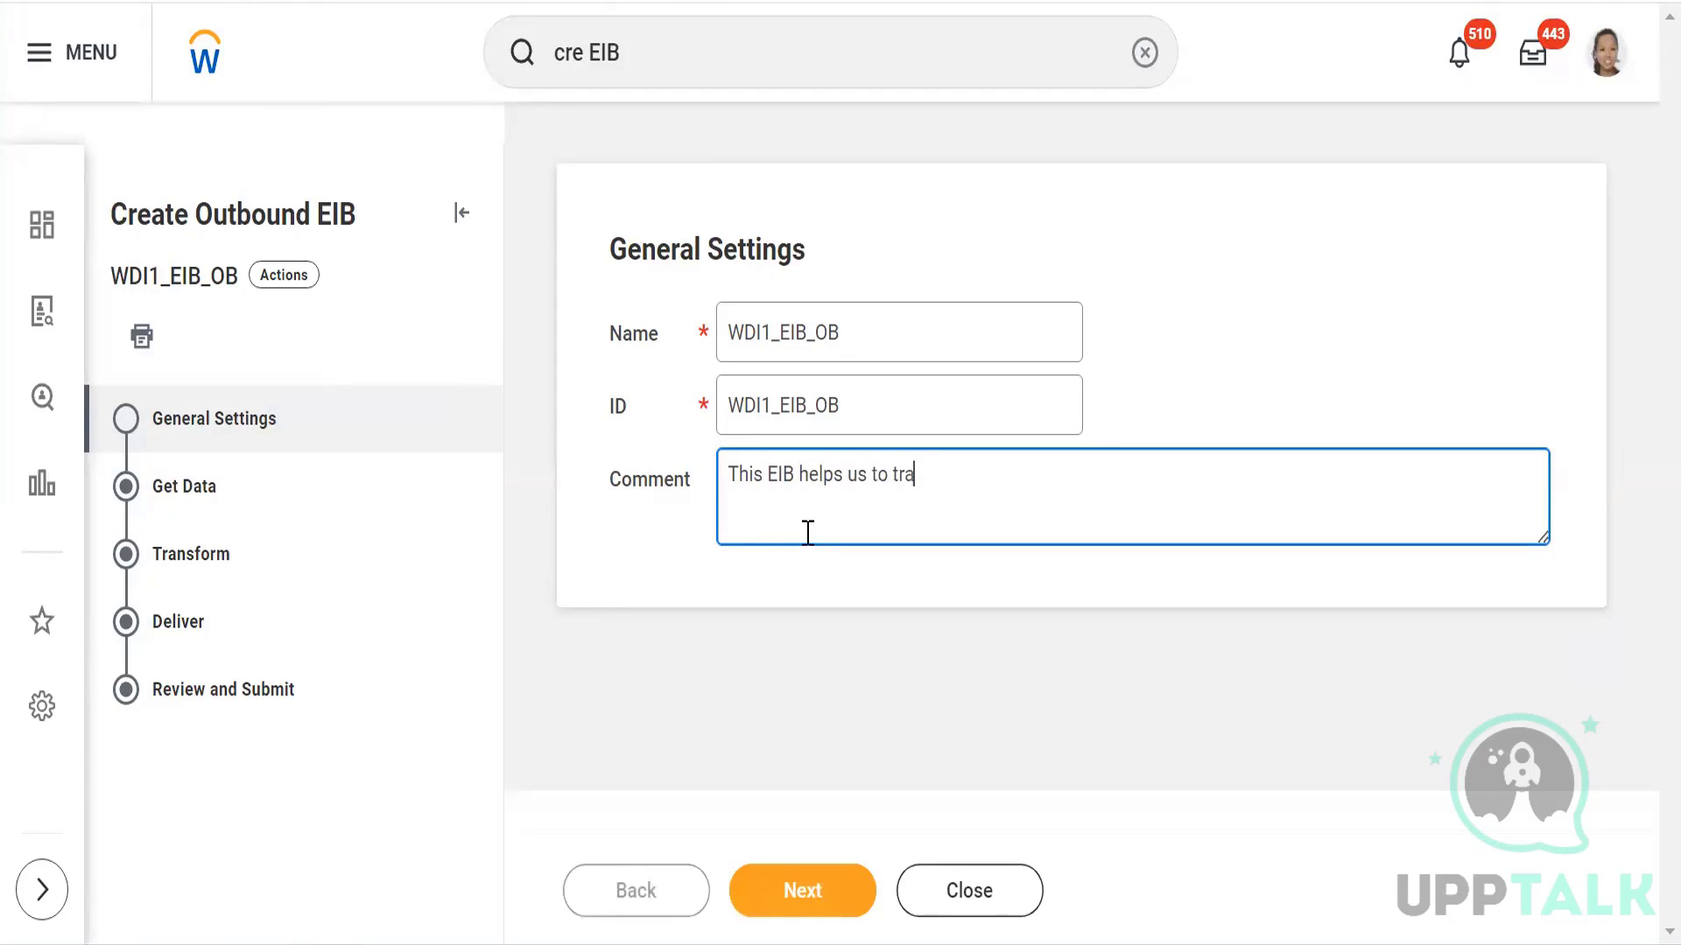
pyautogui.write('nsmit the data to ')
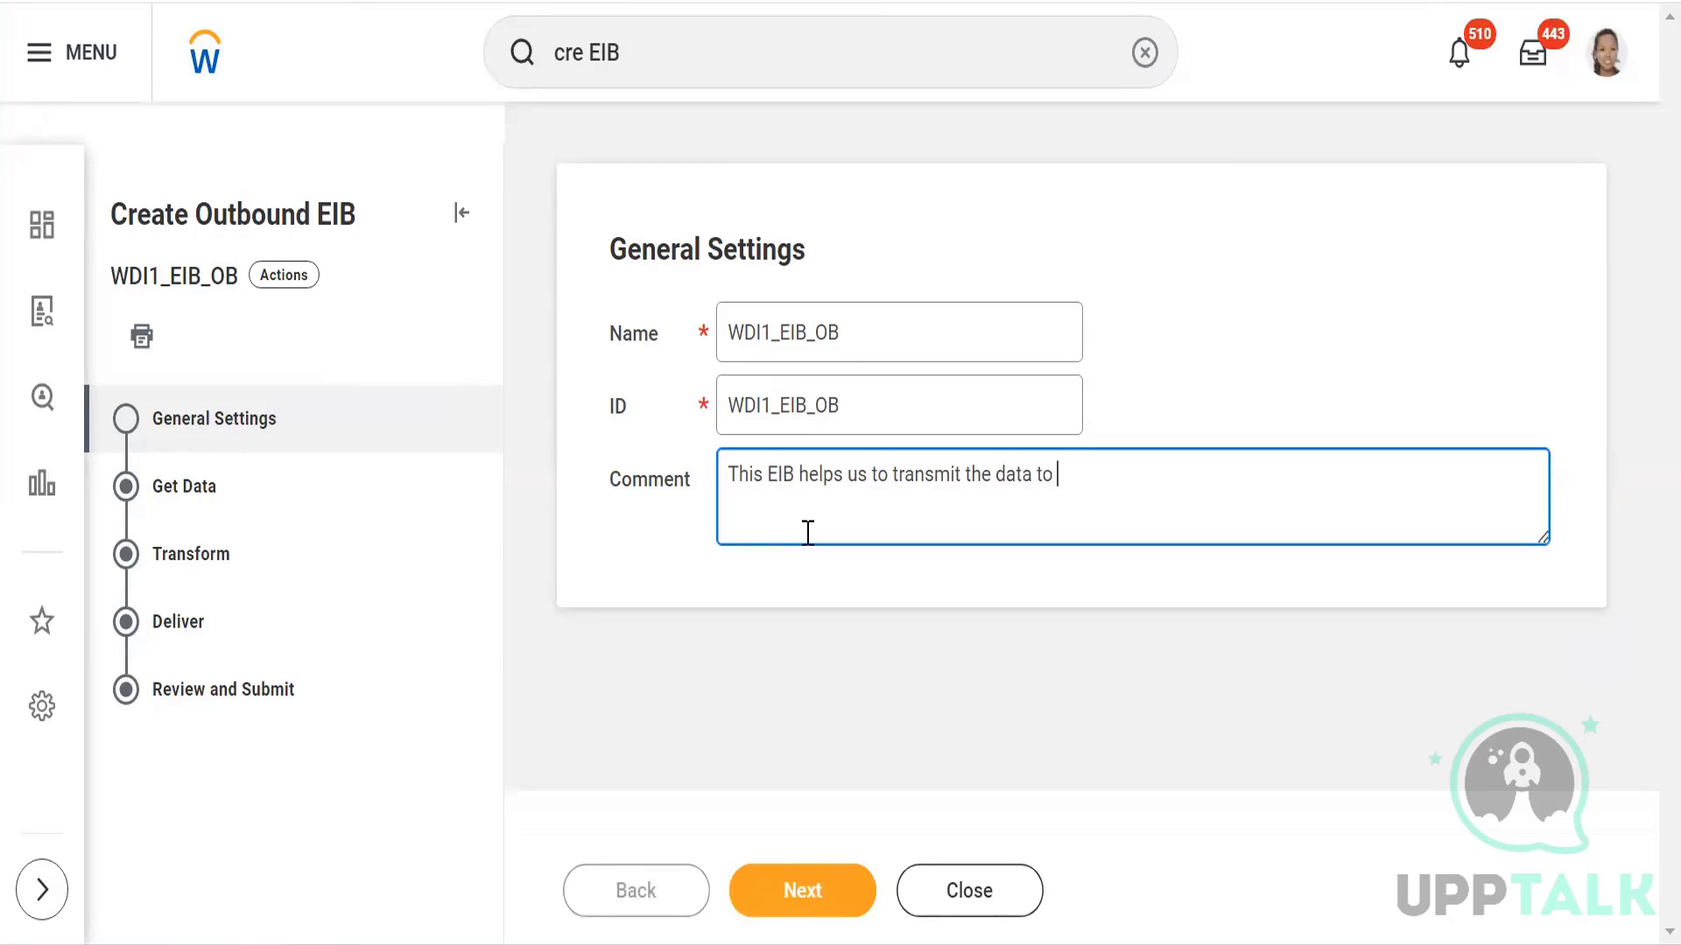
pyautogui.write('a third party')
pyautogui.click(828, 668)
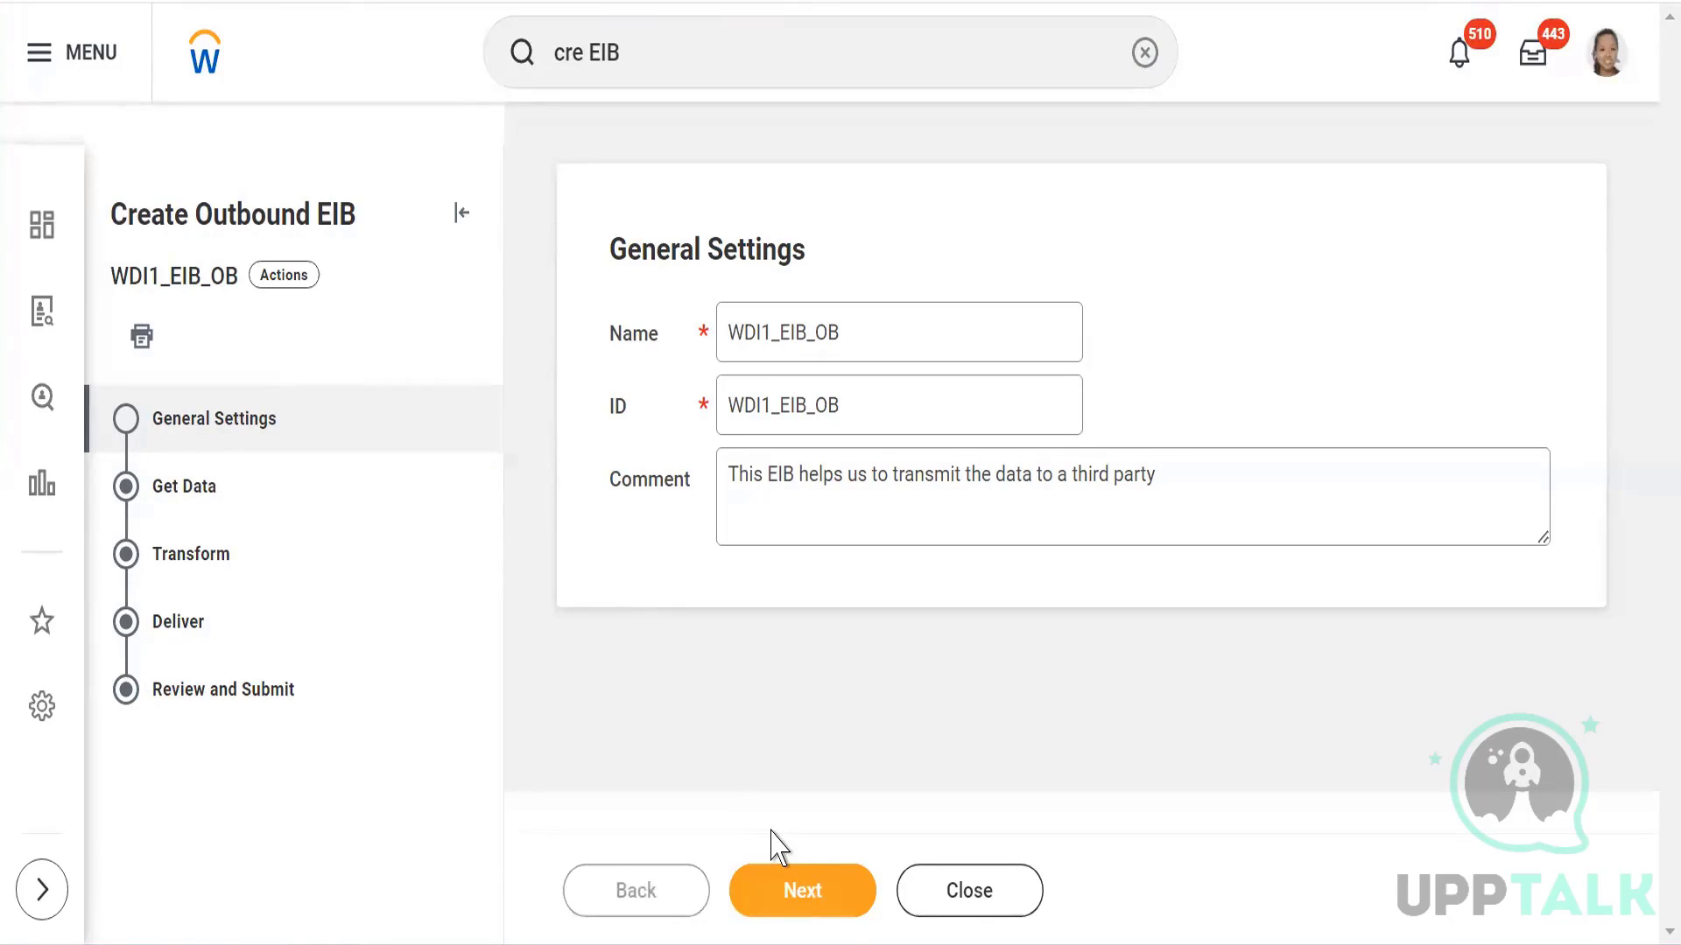
pyautogui.click(770, 893)
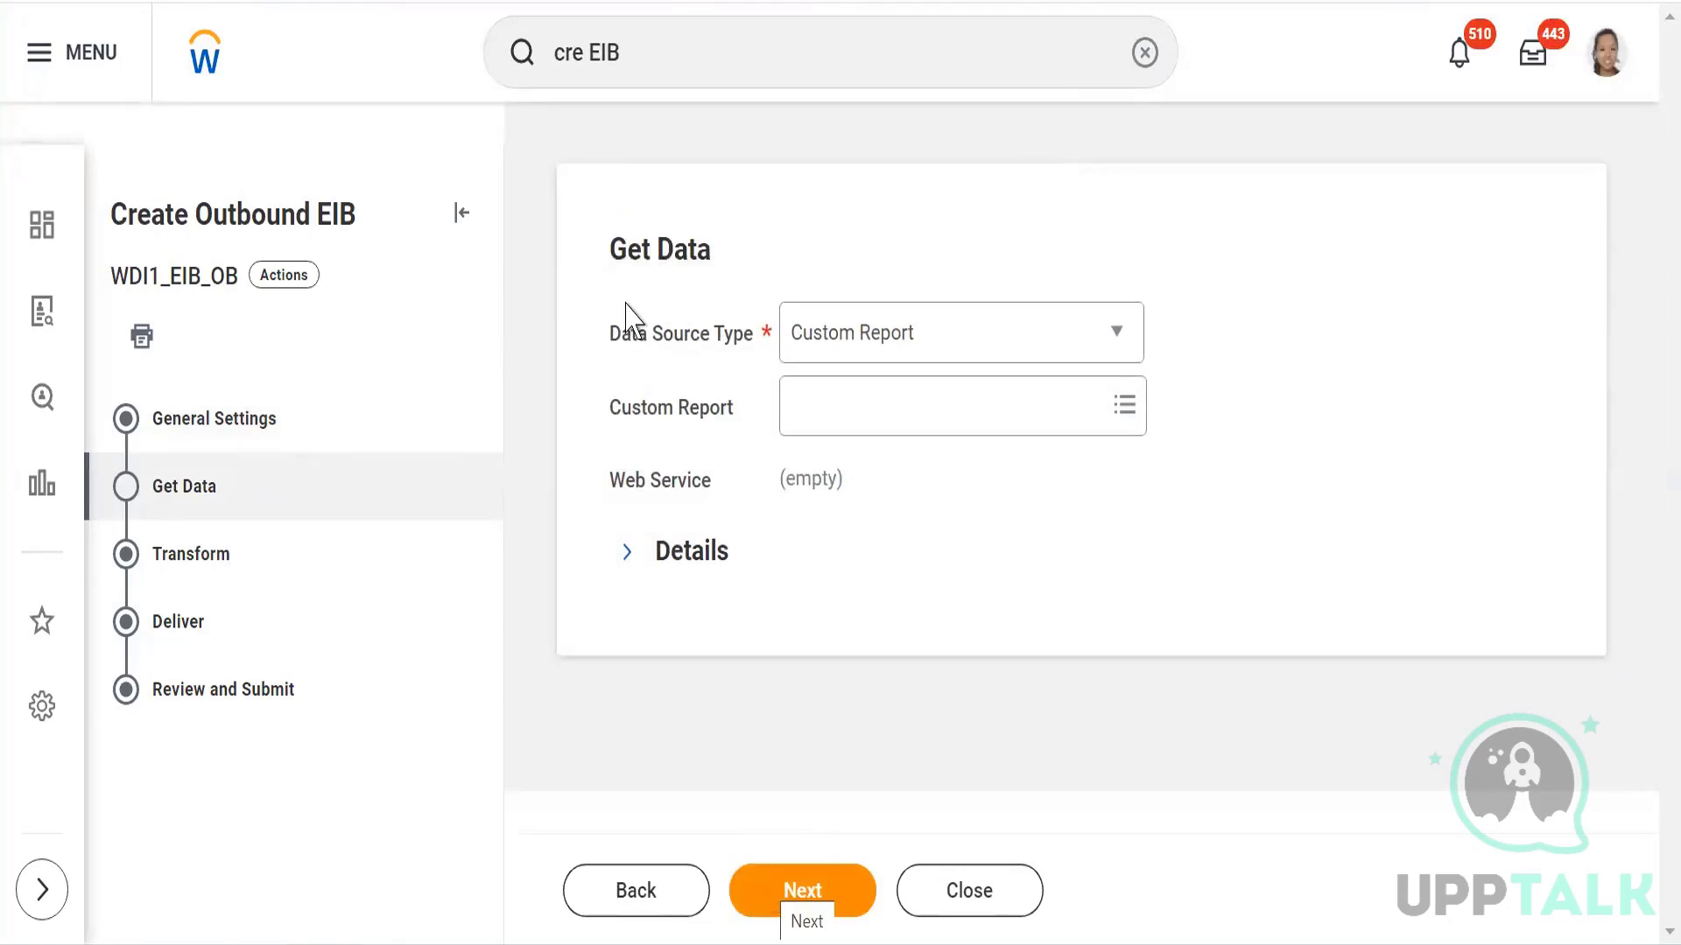
# Step: Use Custom Report as the data source type, choose the WDI1_ADV_WS report and continue to Transform
pyautogui.tripleClick(655, 249)
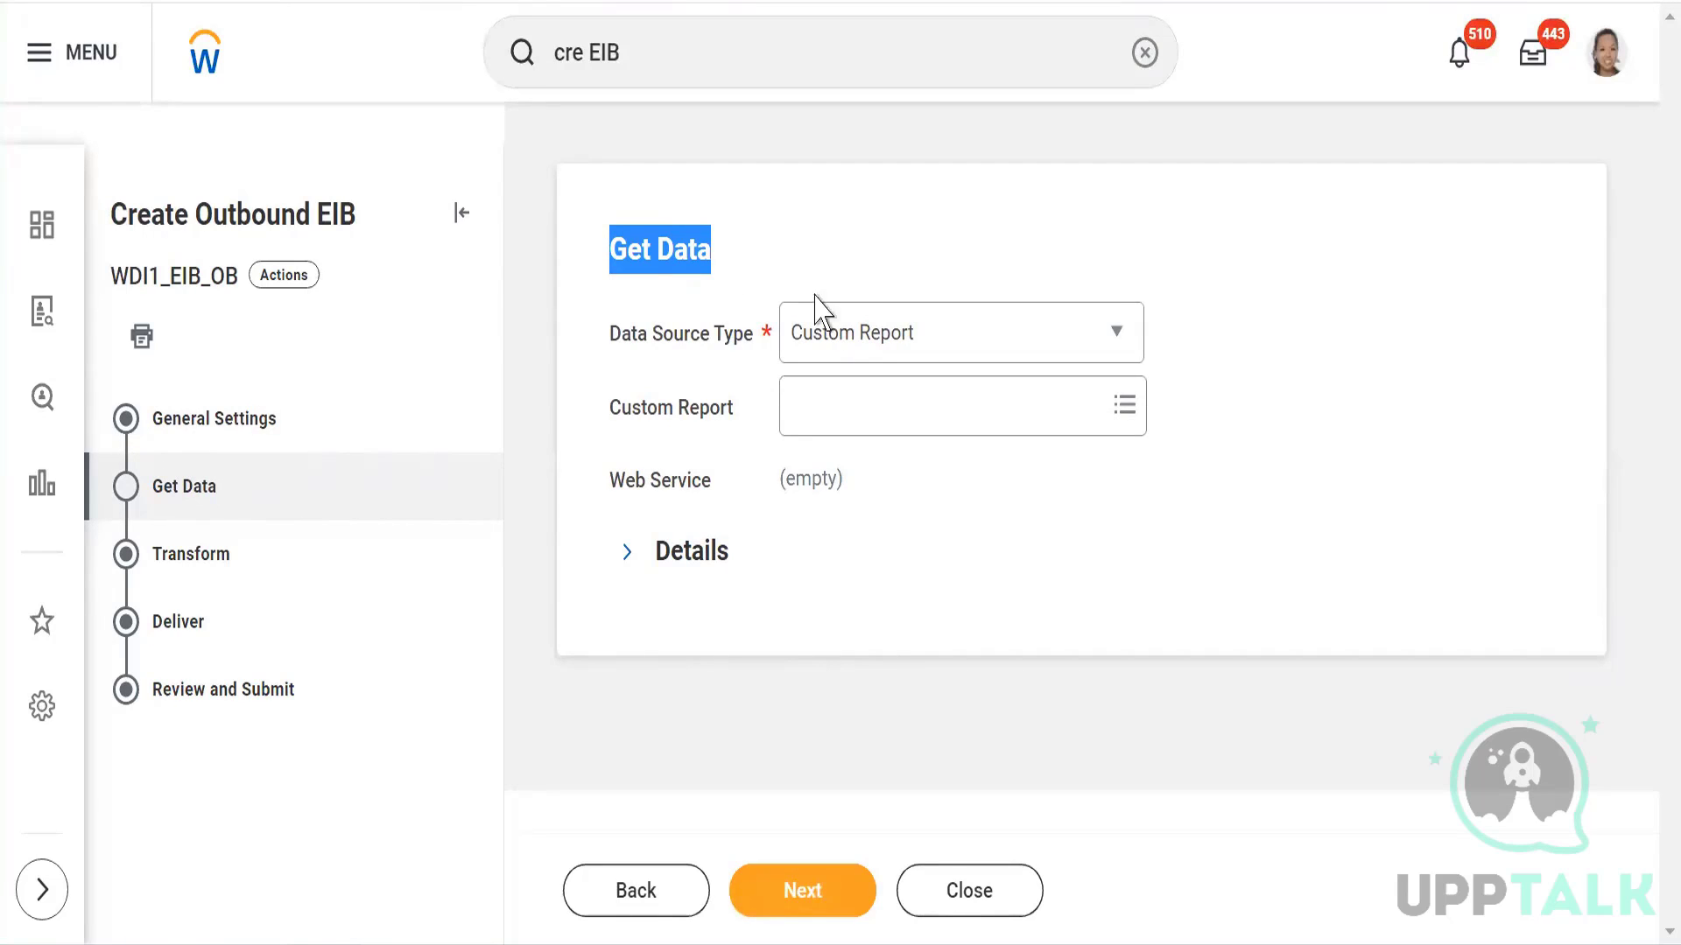
pyautogui.click(915, 333)
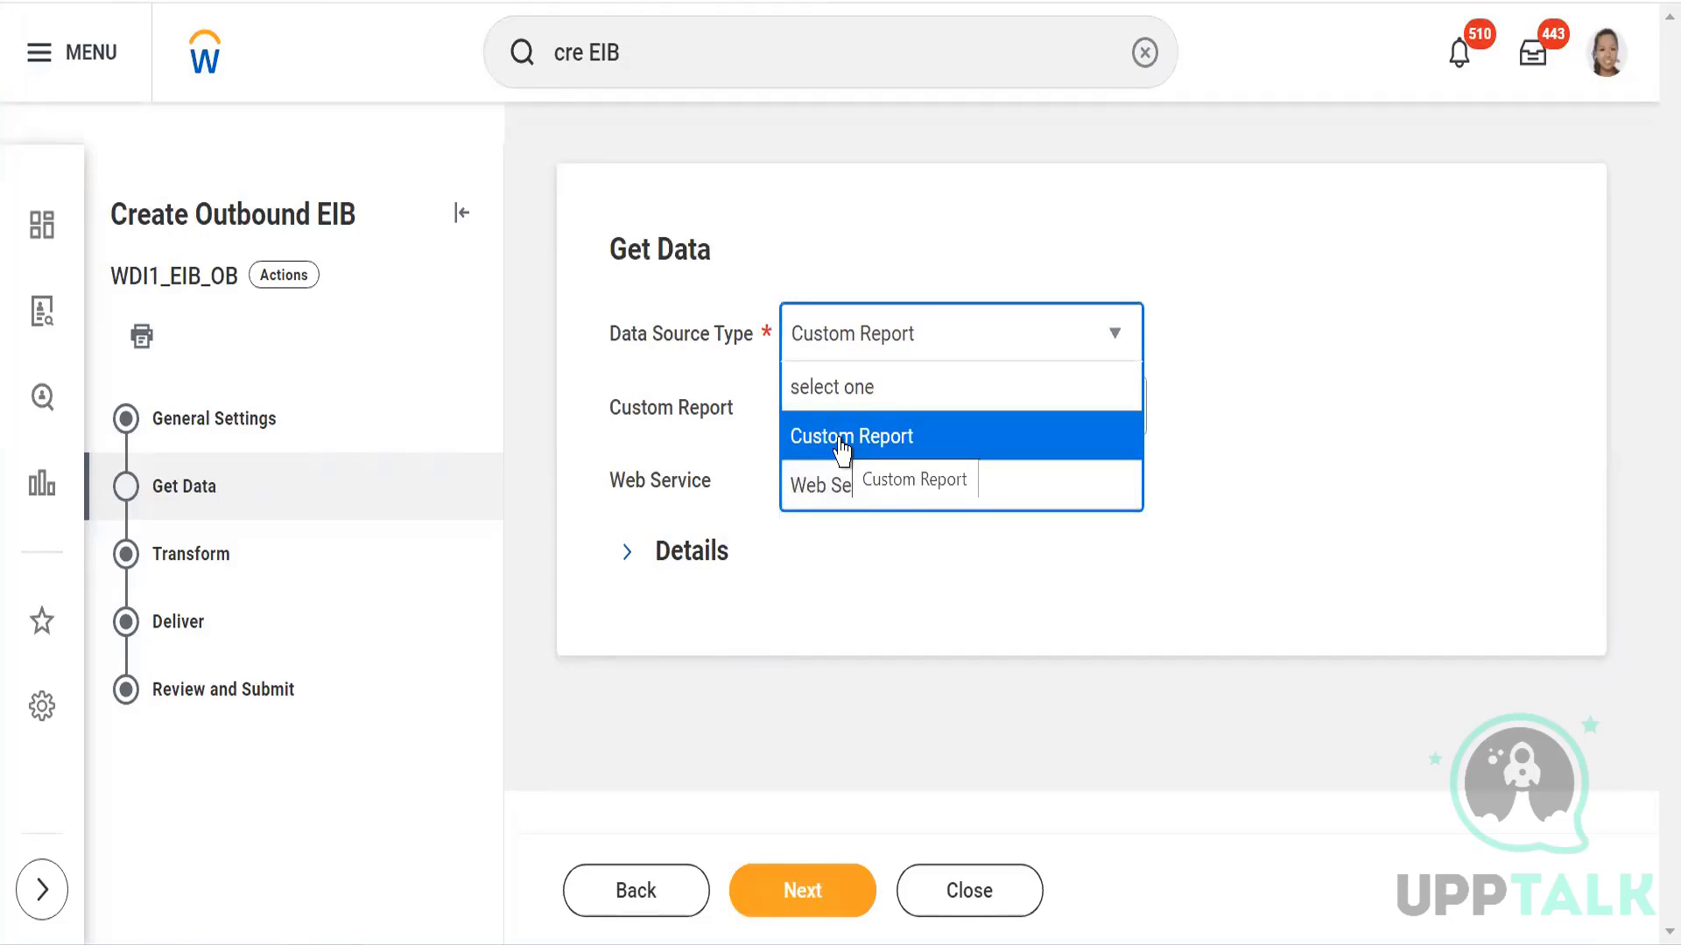
pyautogui.click(843, 450)
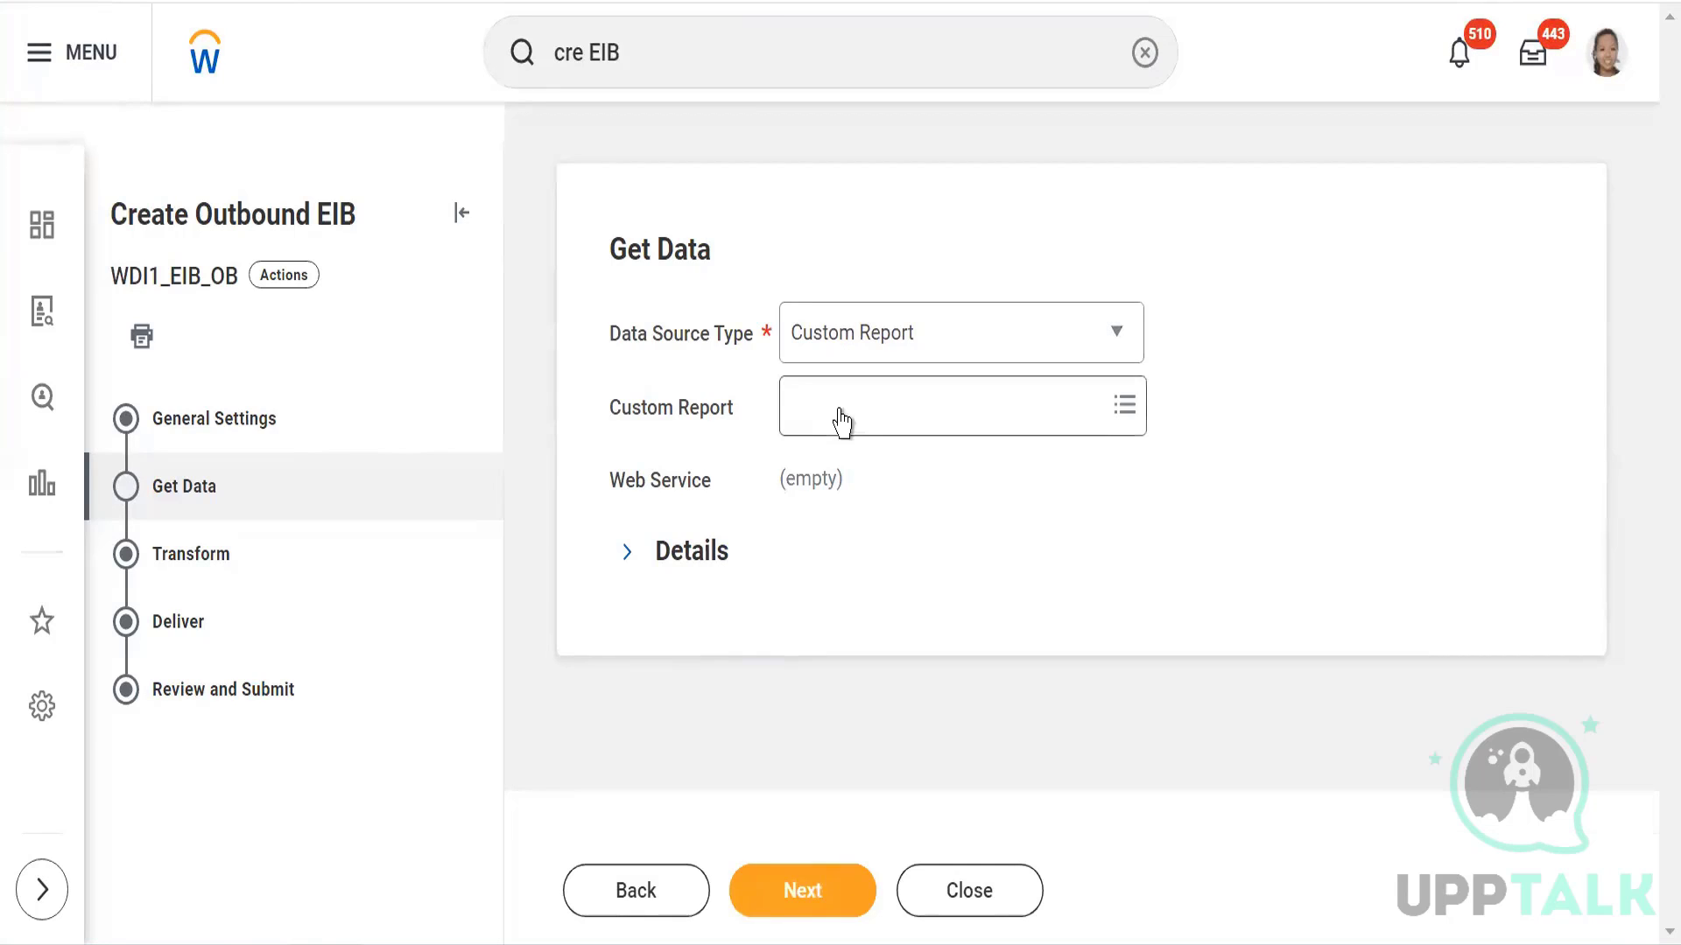
pyautogui.click(839, 408)
pyautogui.write('WD')
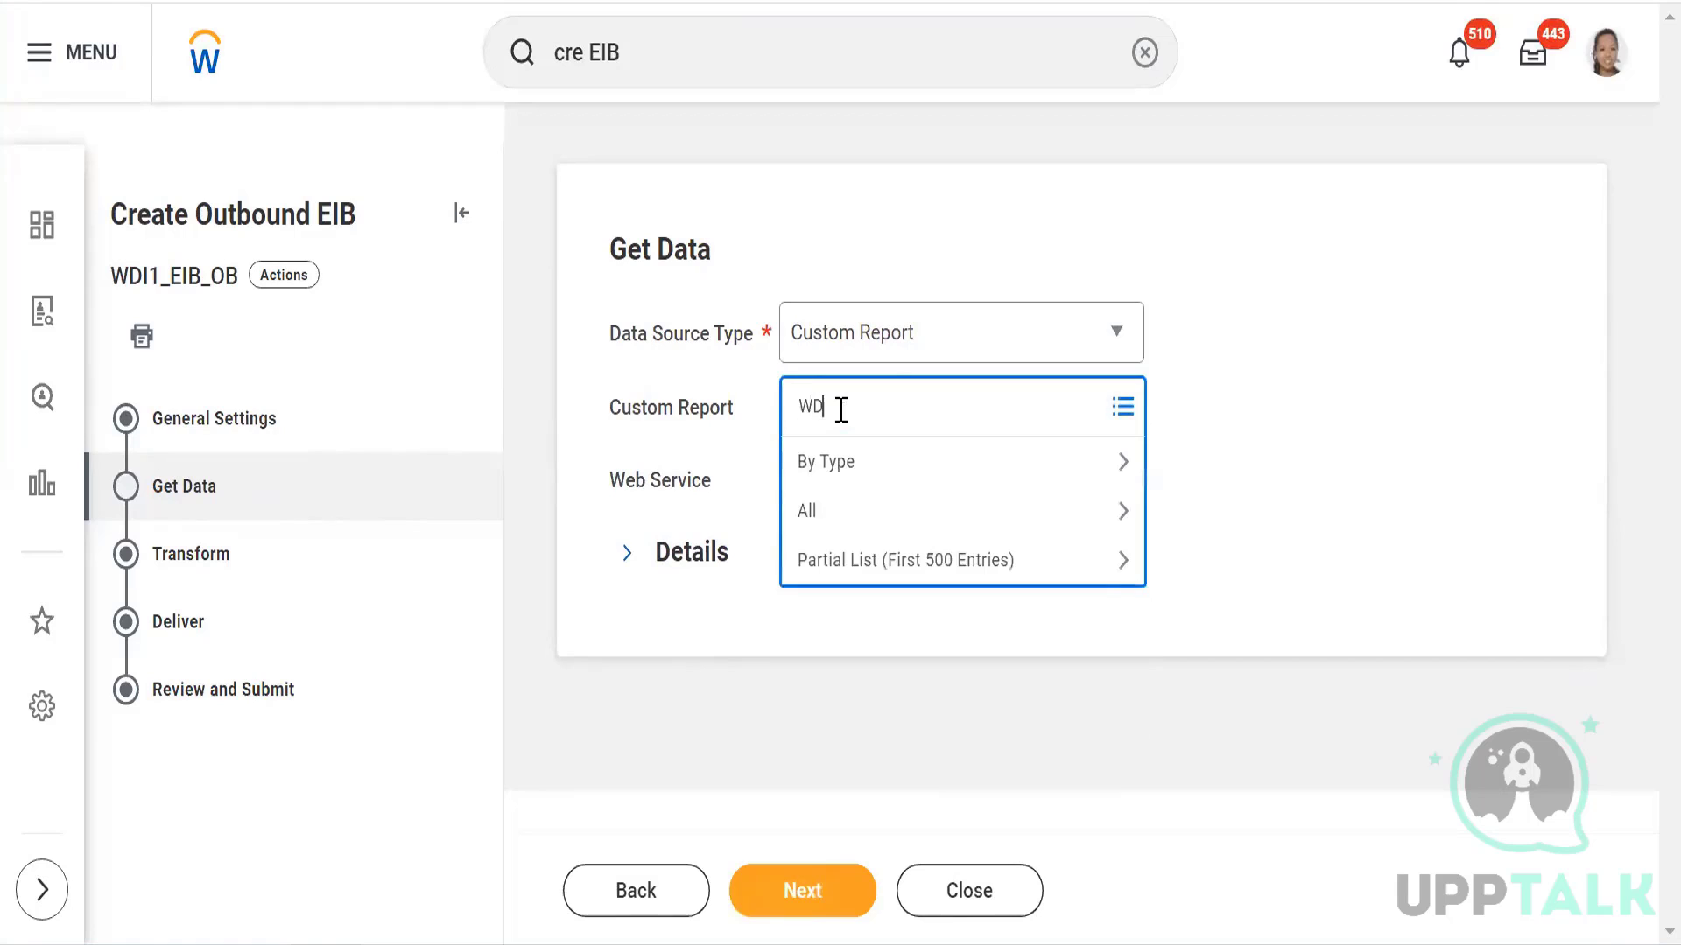
pyautogui.write('I1_ADV_WS')
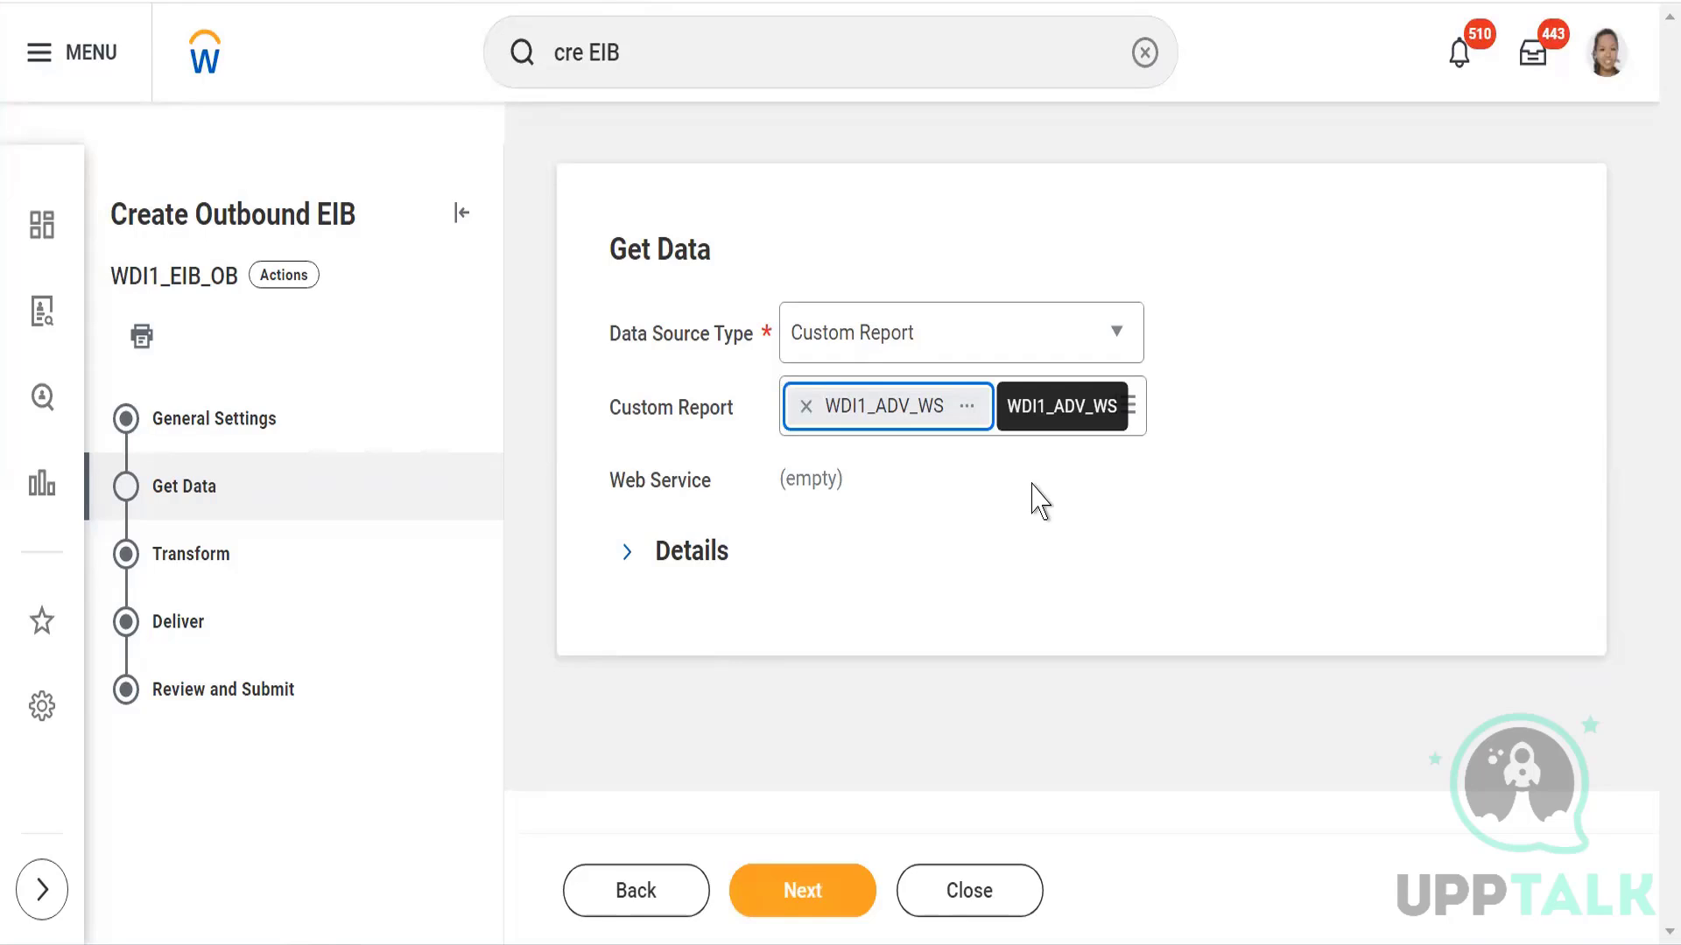
pyautogui.click(824, 576)
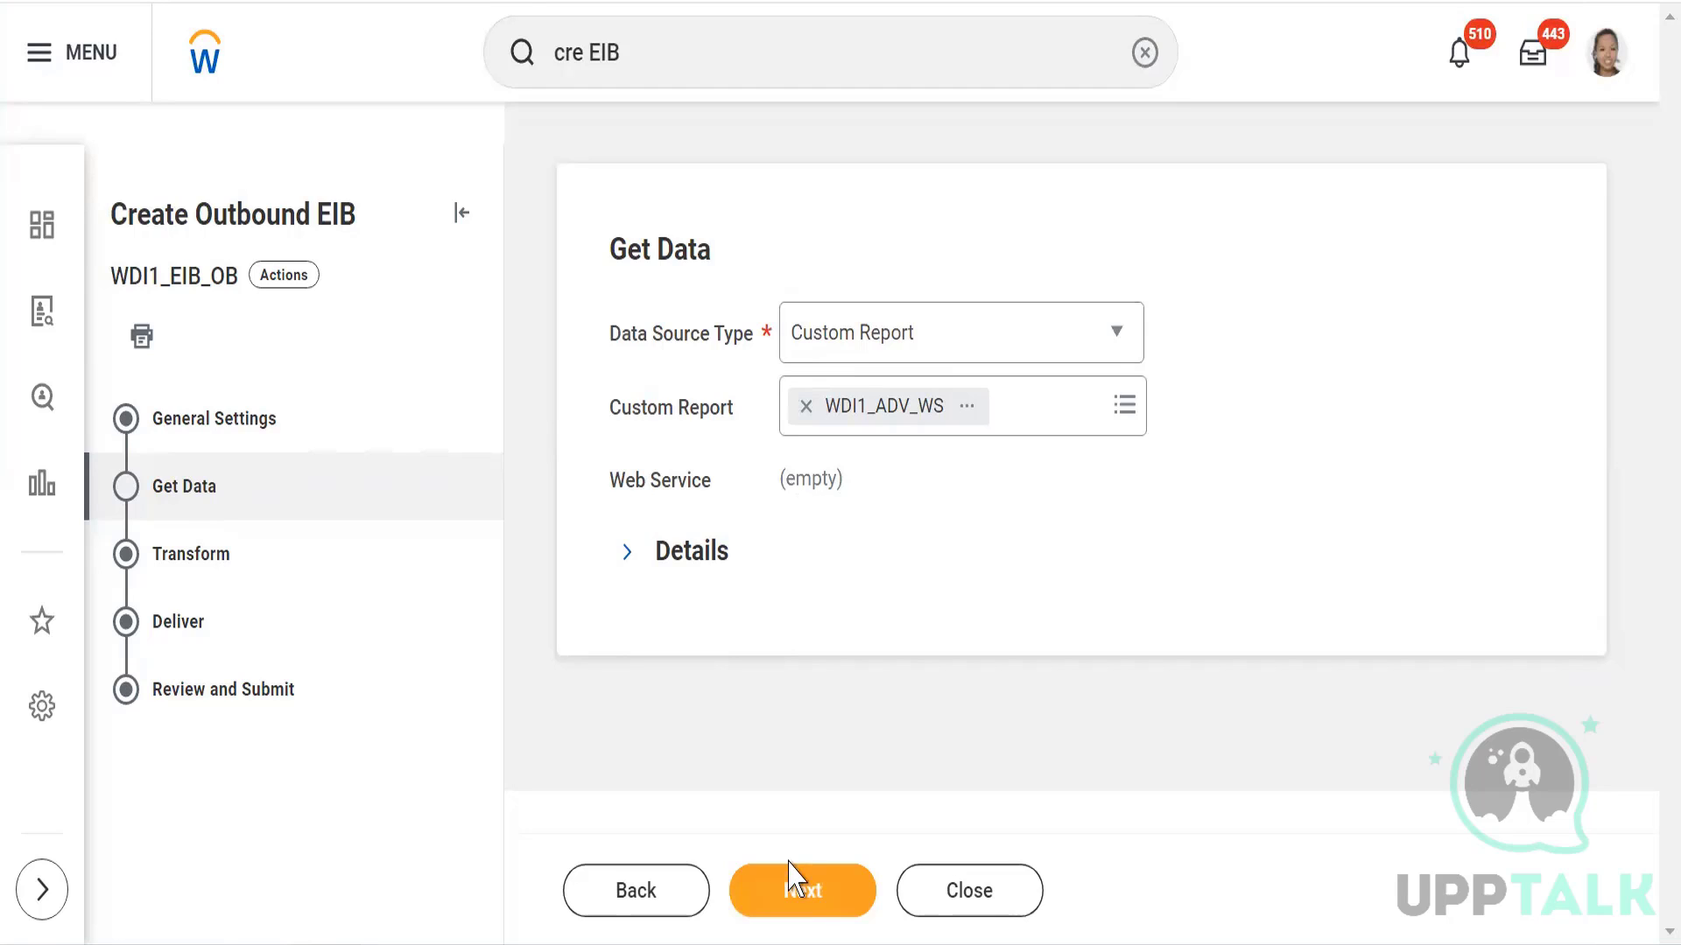
pyautogui.click(778, 893)
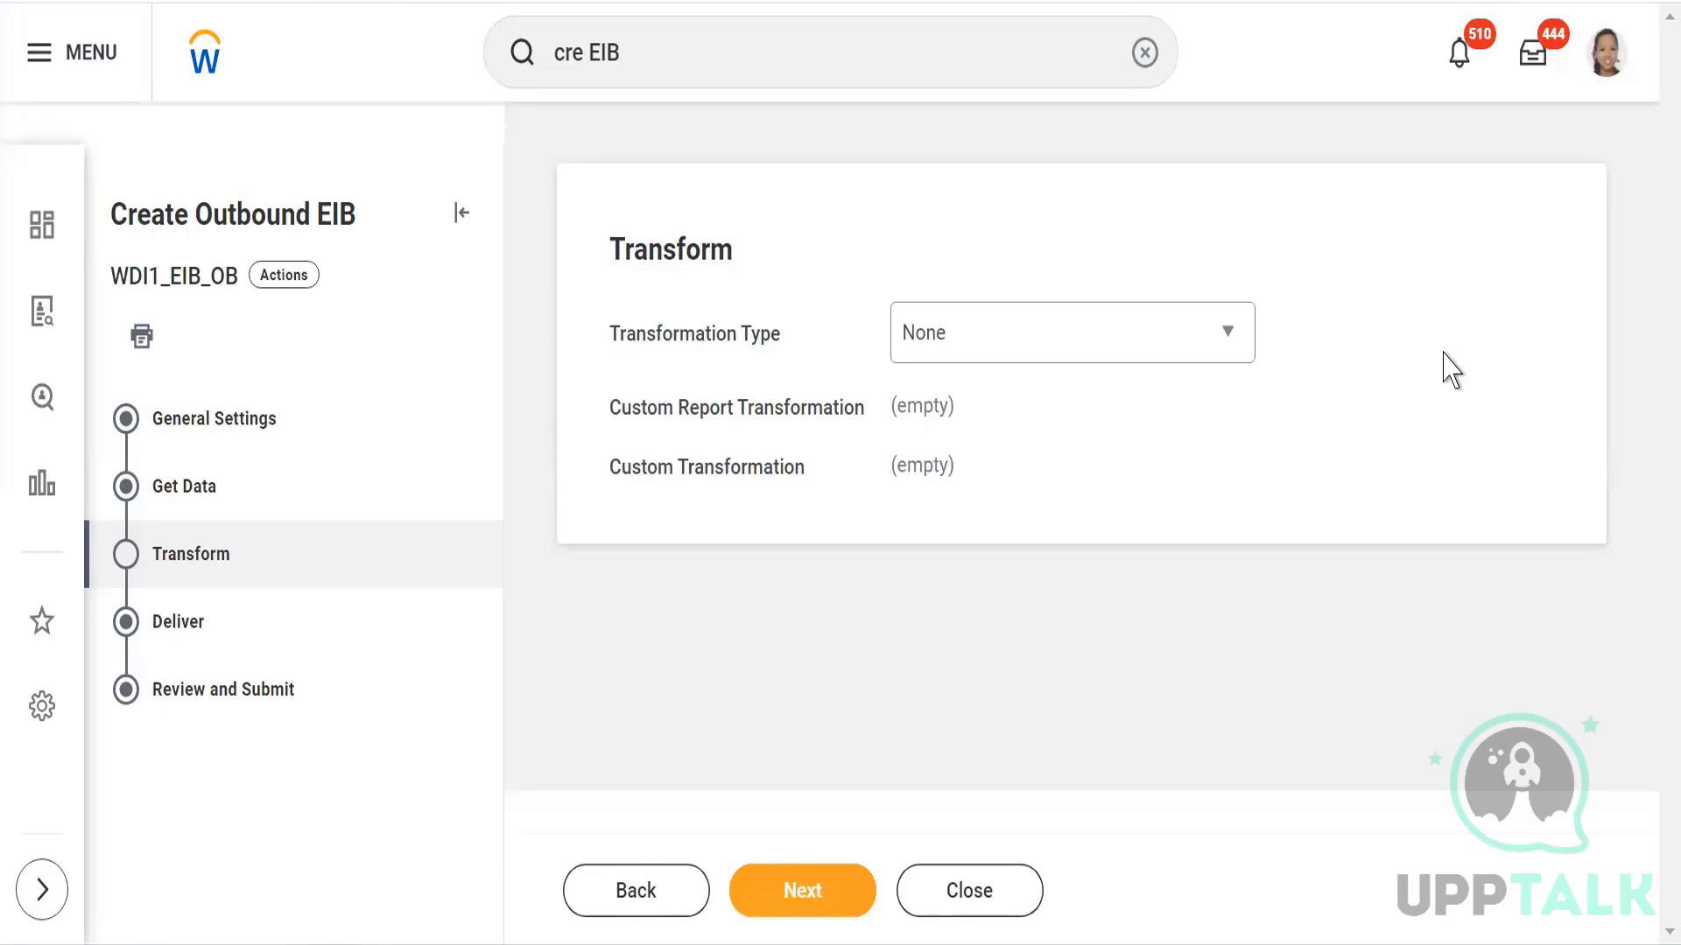
# Step: Set the transformation type to New Custom Report Transformation, save it and return to the Transform settings
pyautogui.click(1141, 339)
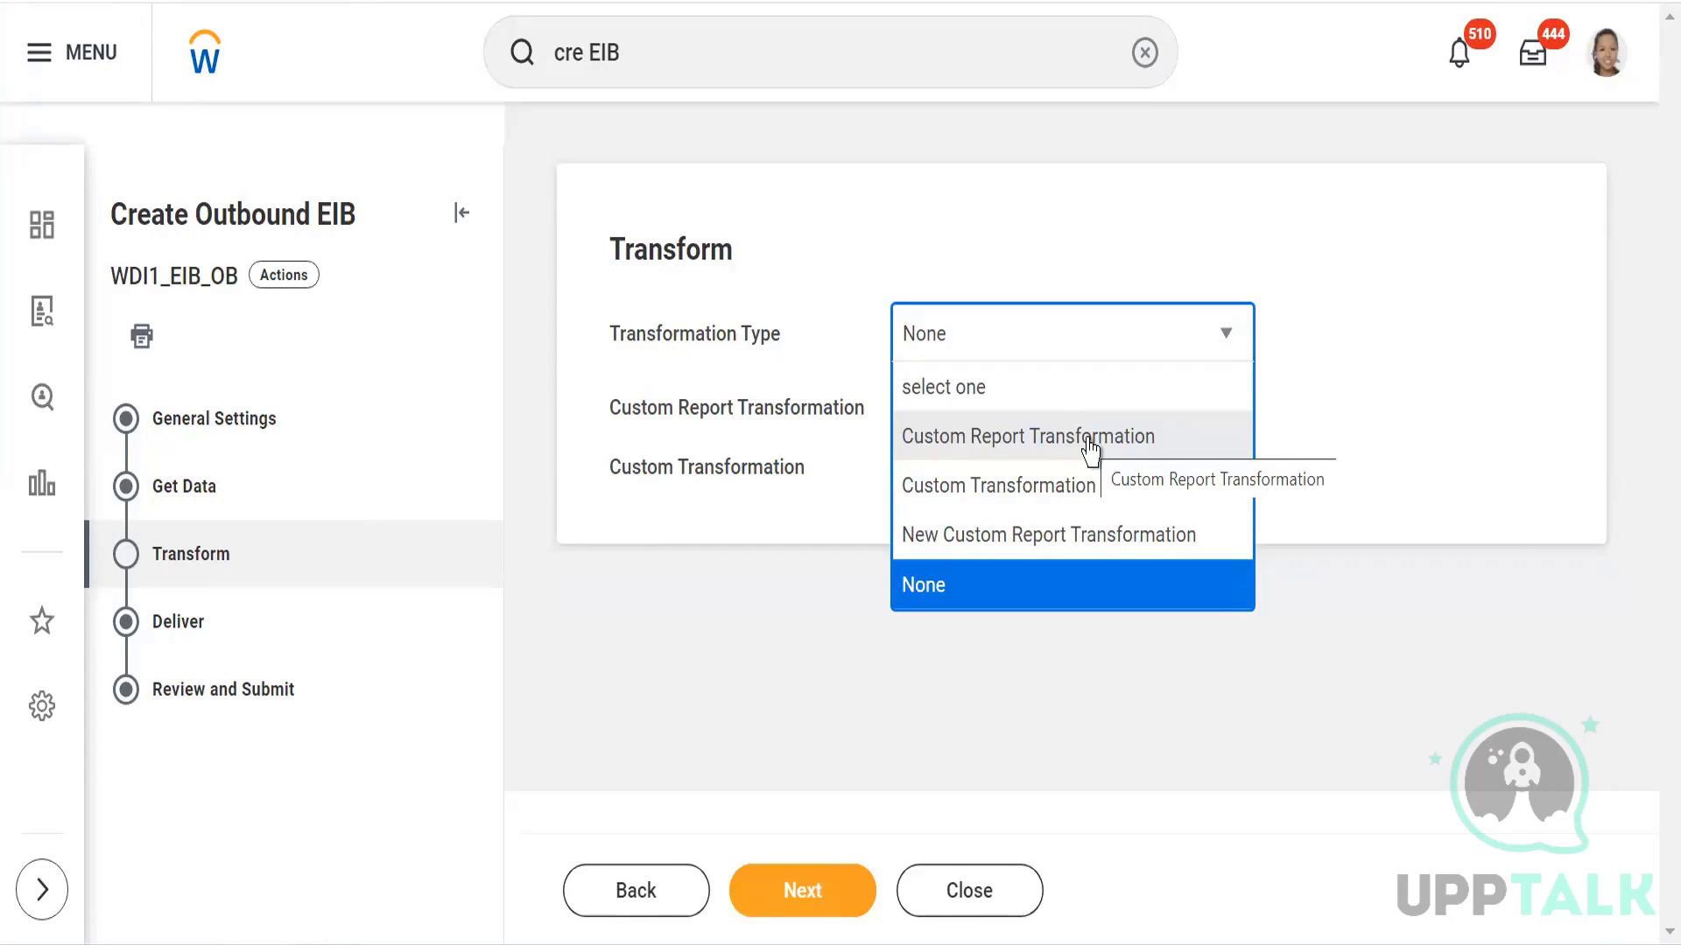
pyautogui.click(952, 537)
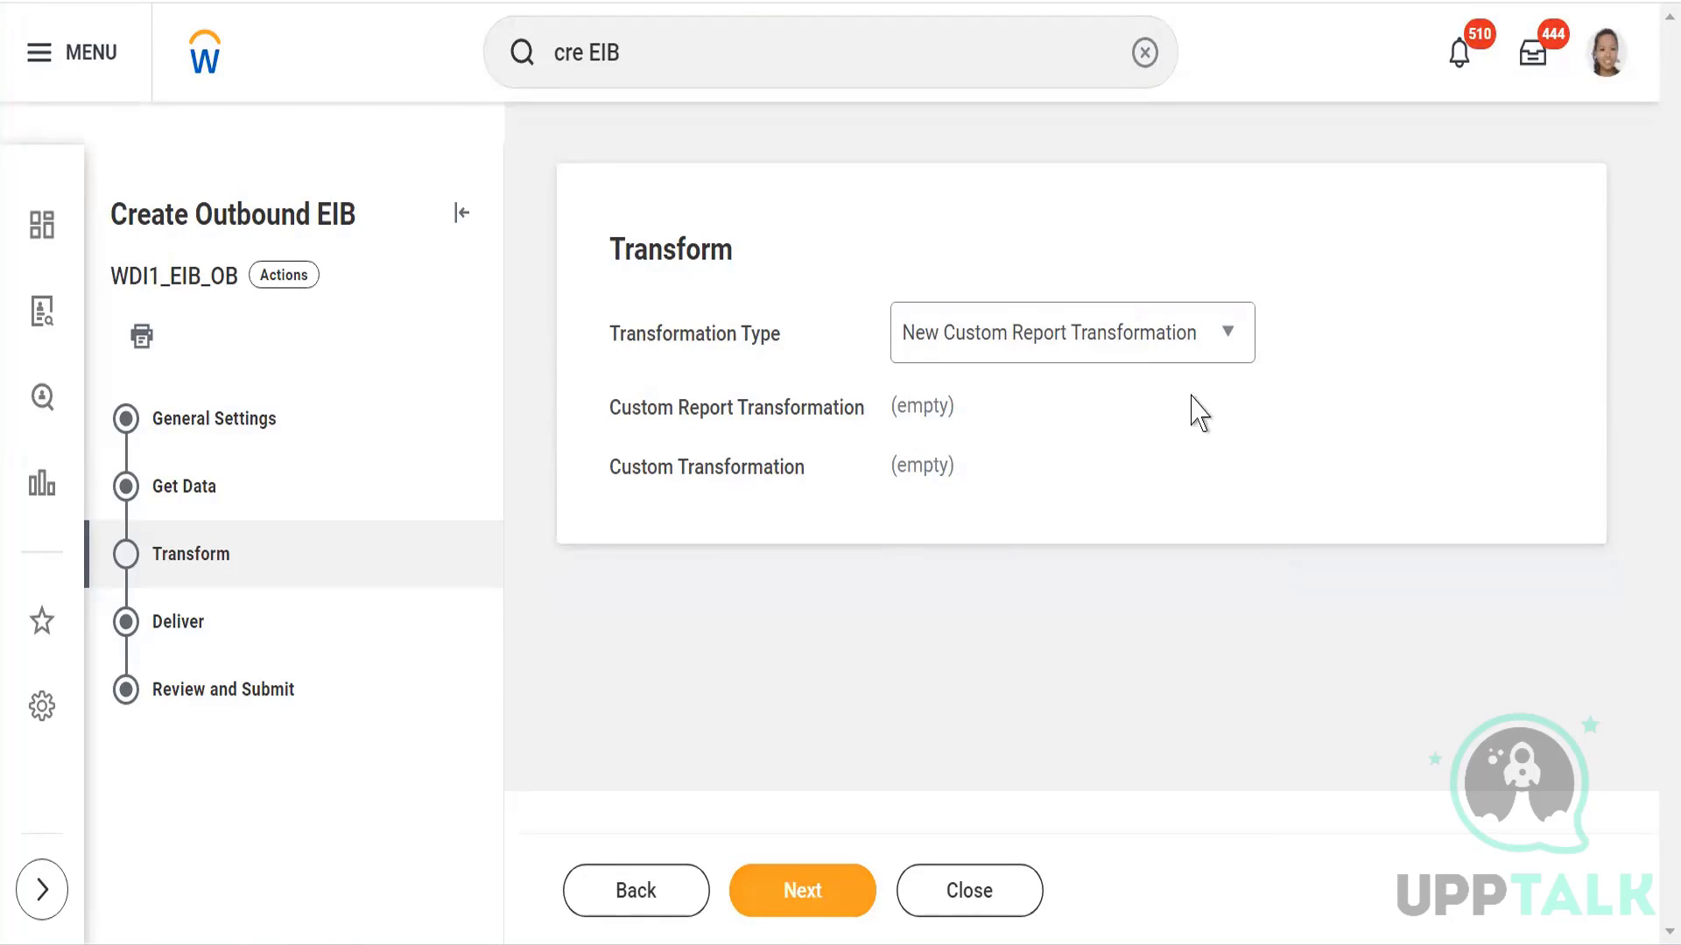
pyautogui.tripleClick(911, 402)
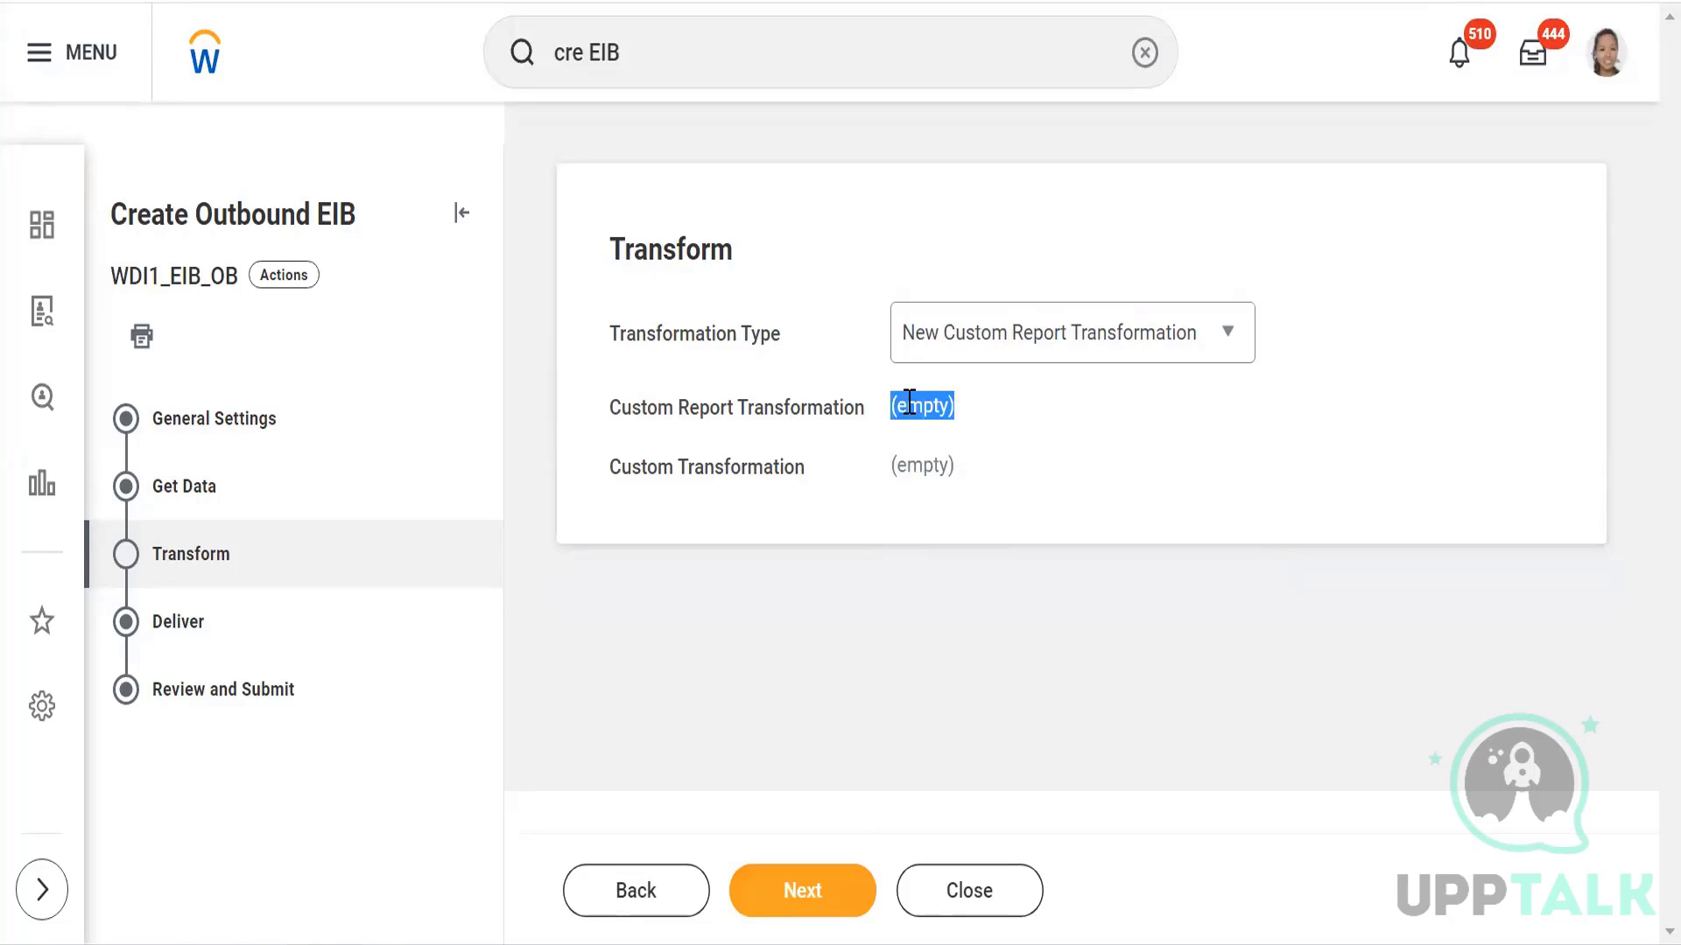
pyautogui.click(777, 911)
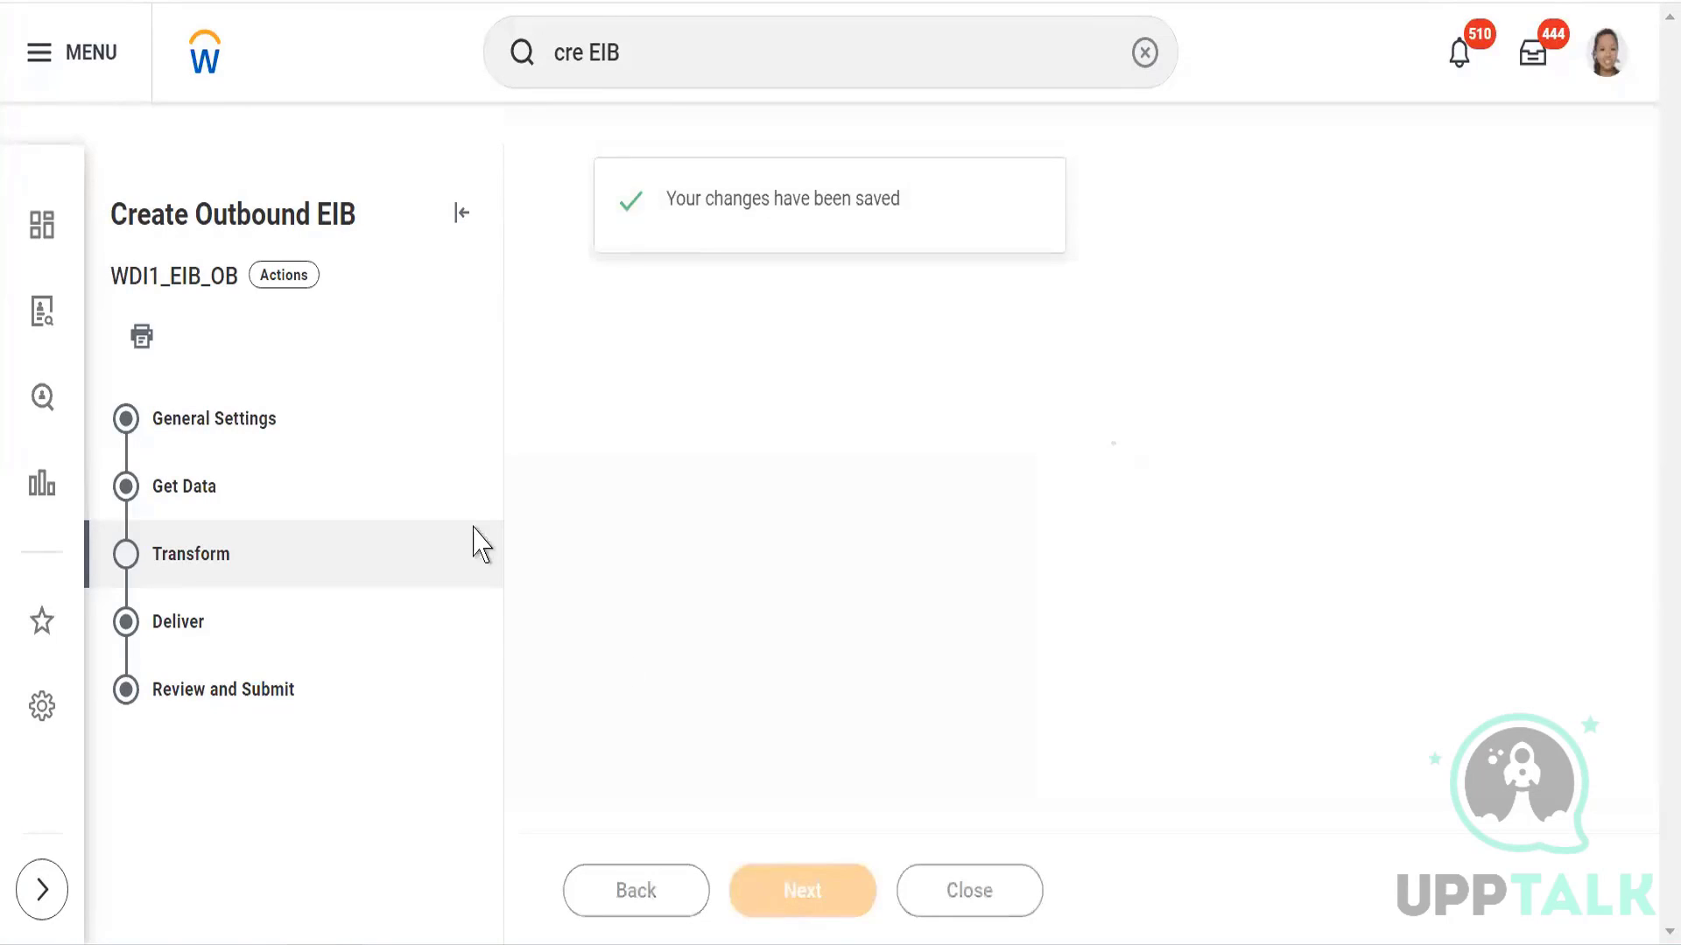
pyautogui.click(658, 890)
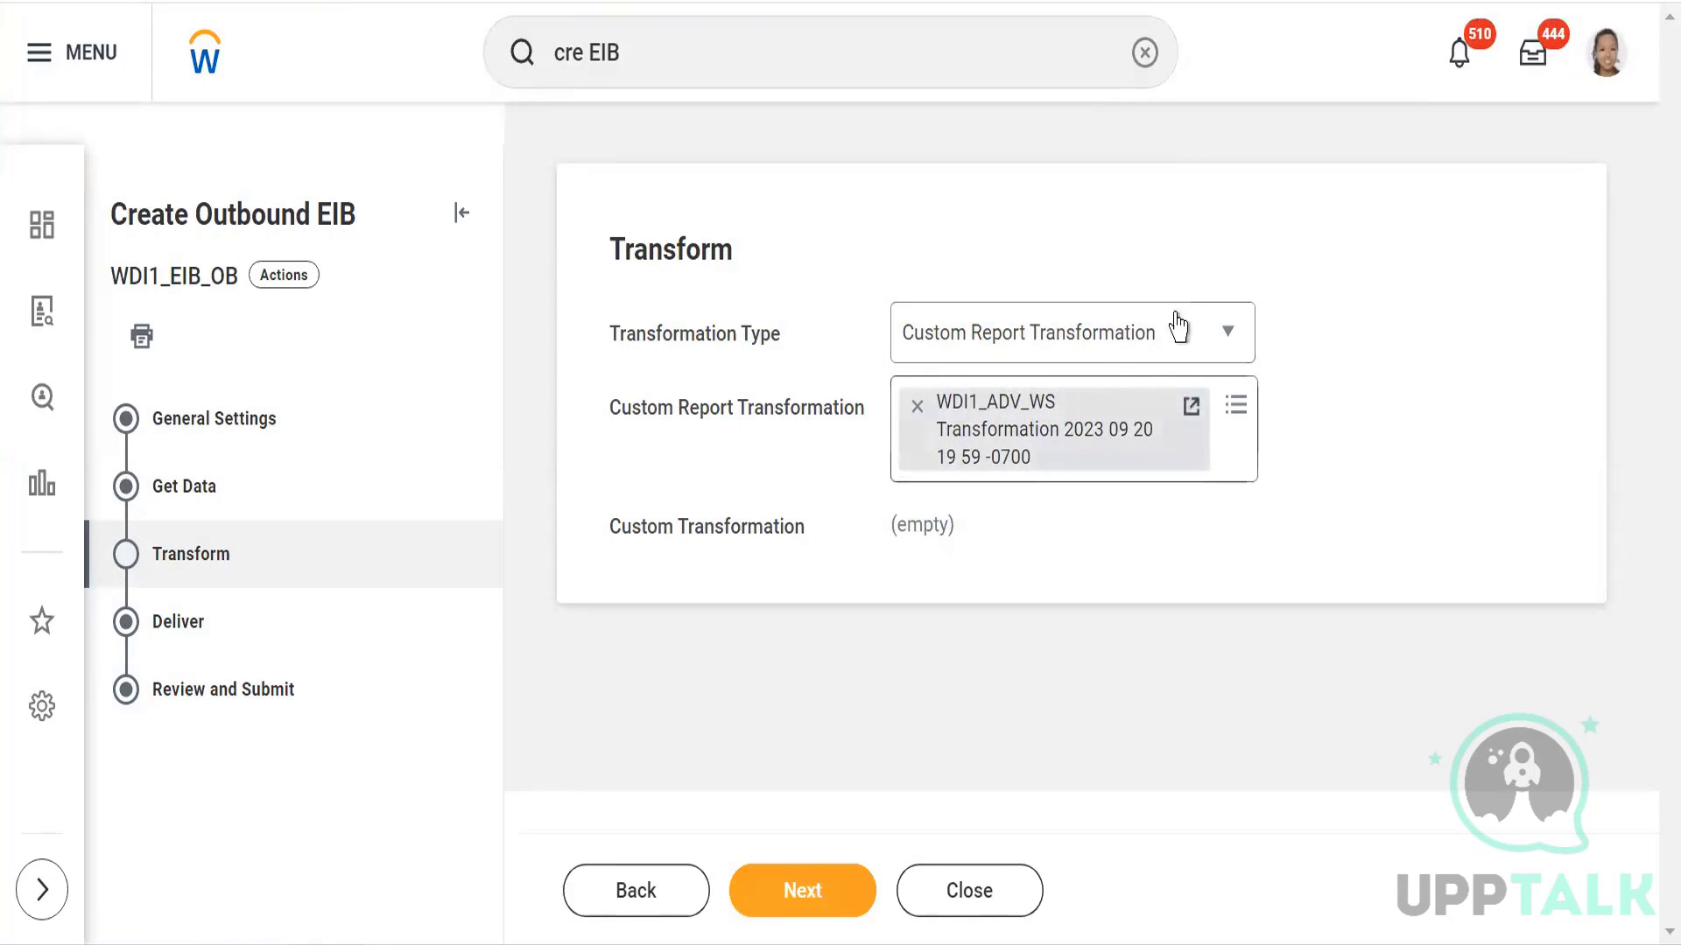
# Step: Switch the transformation type to Custom Transformation and browse the available custom transformation files without choosing one
pyautogui.click(1230, 344)
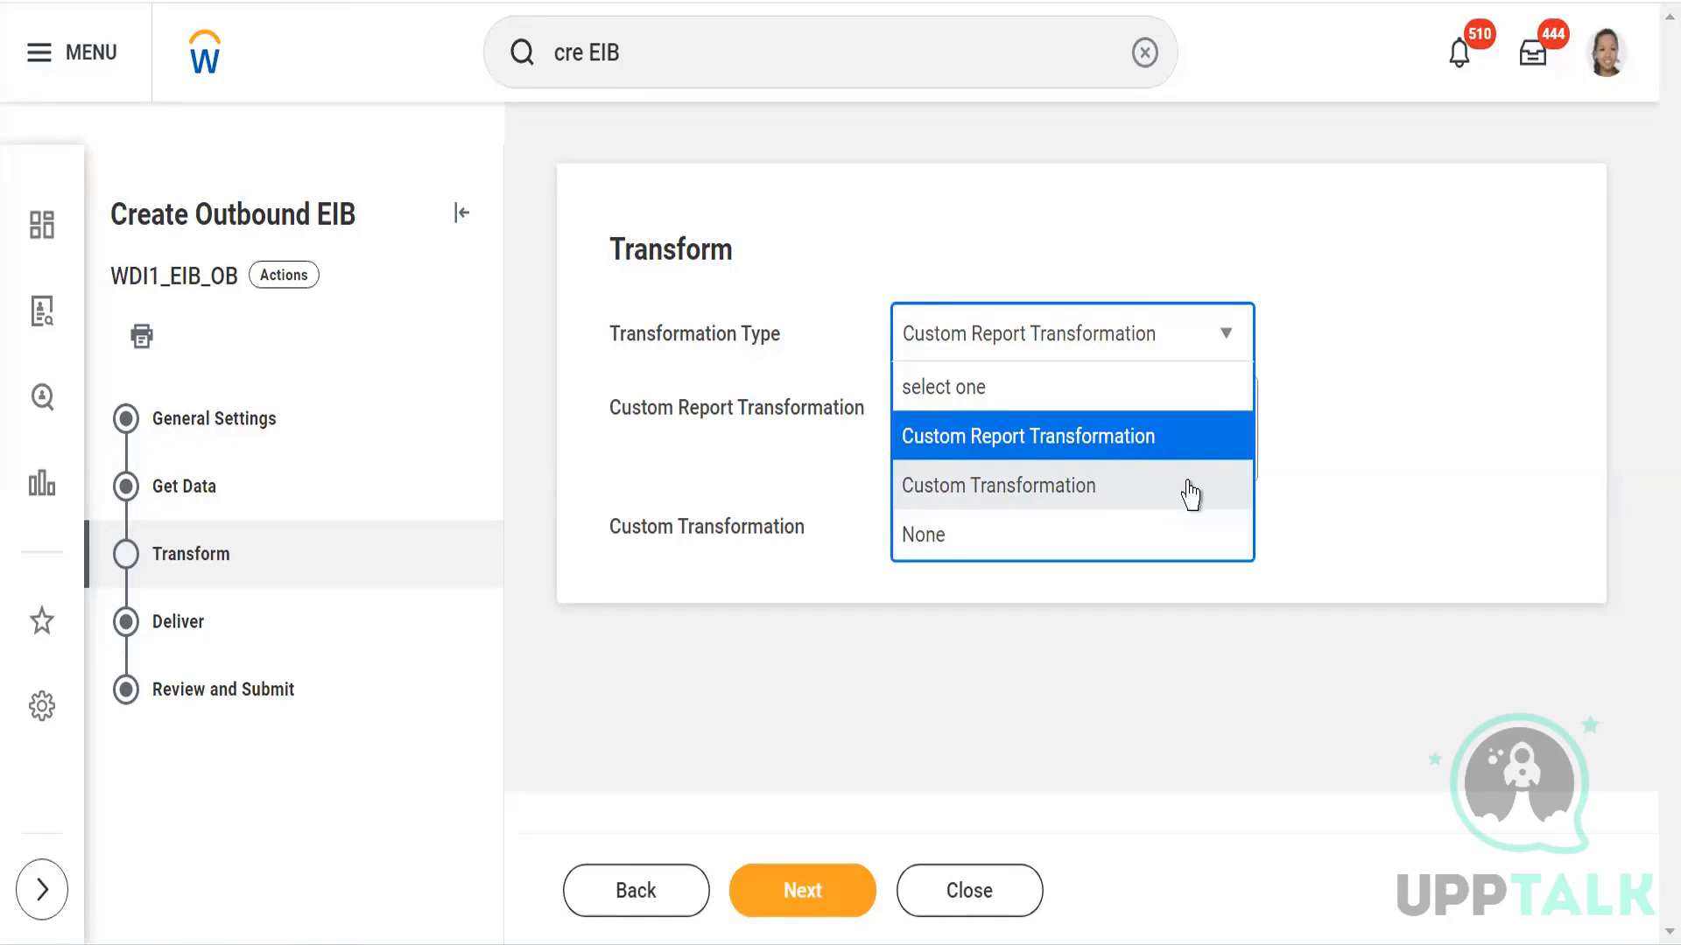
pyautogui.click(925, 436)
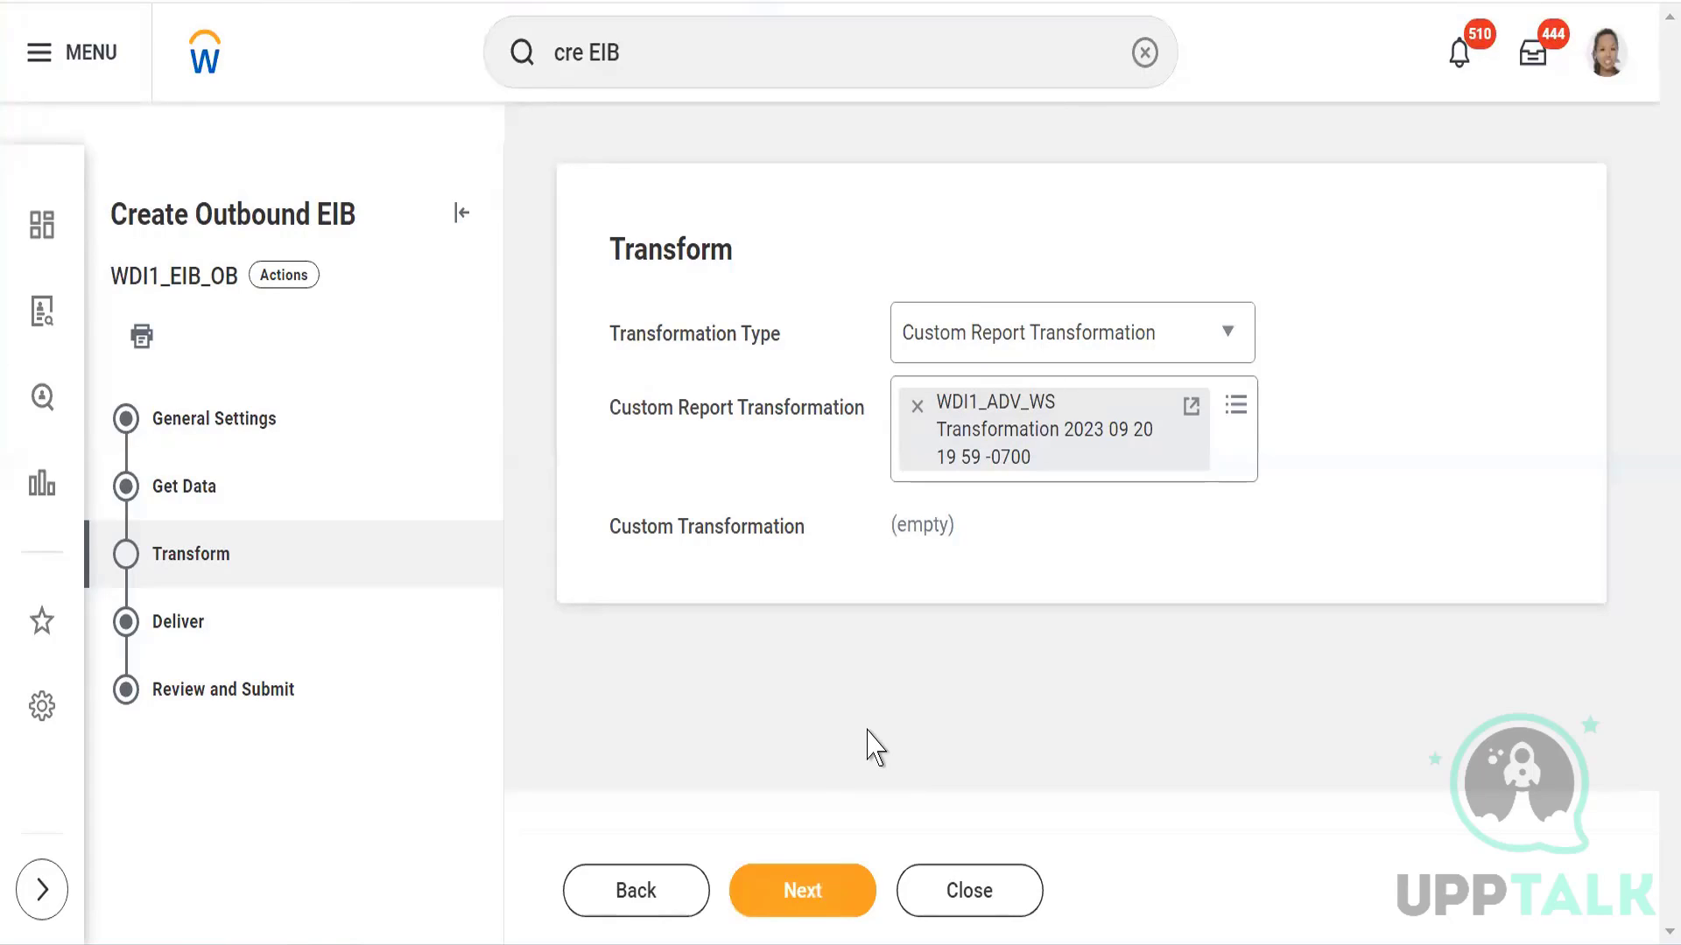
pyautogui.click(1182, 346)
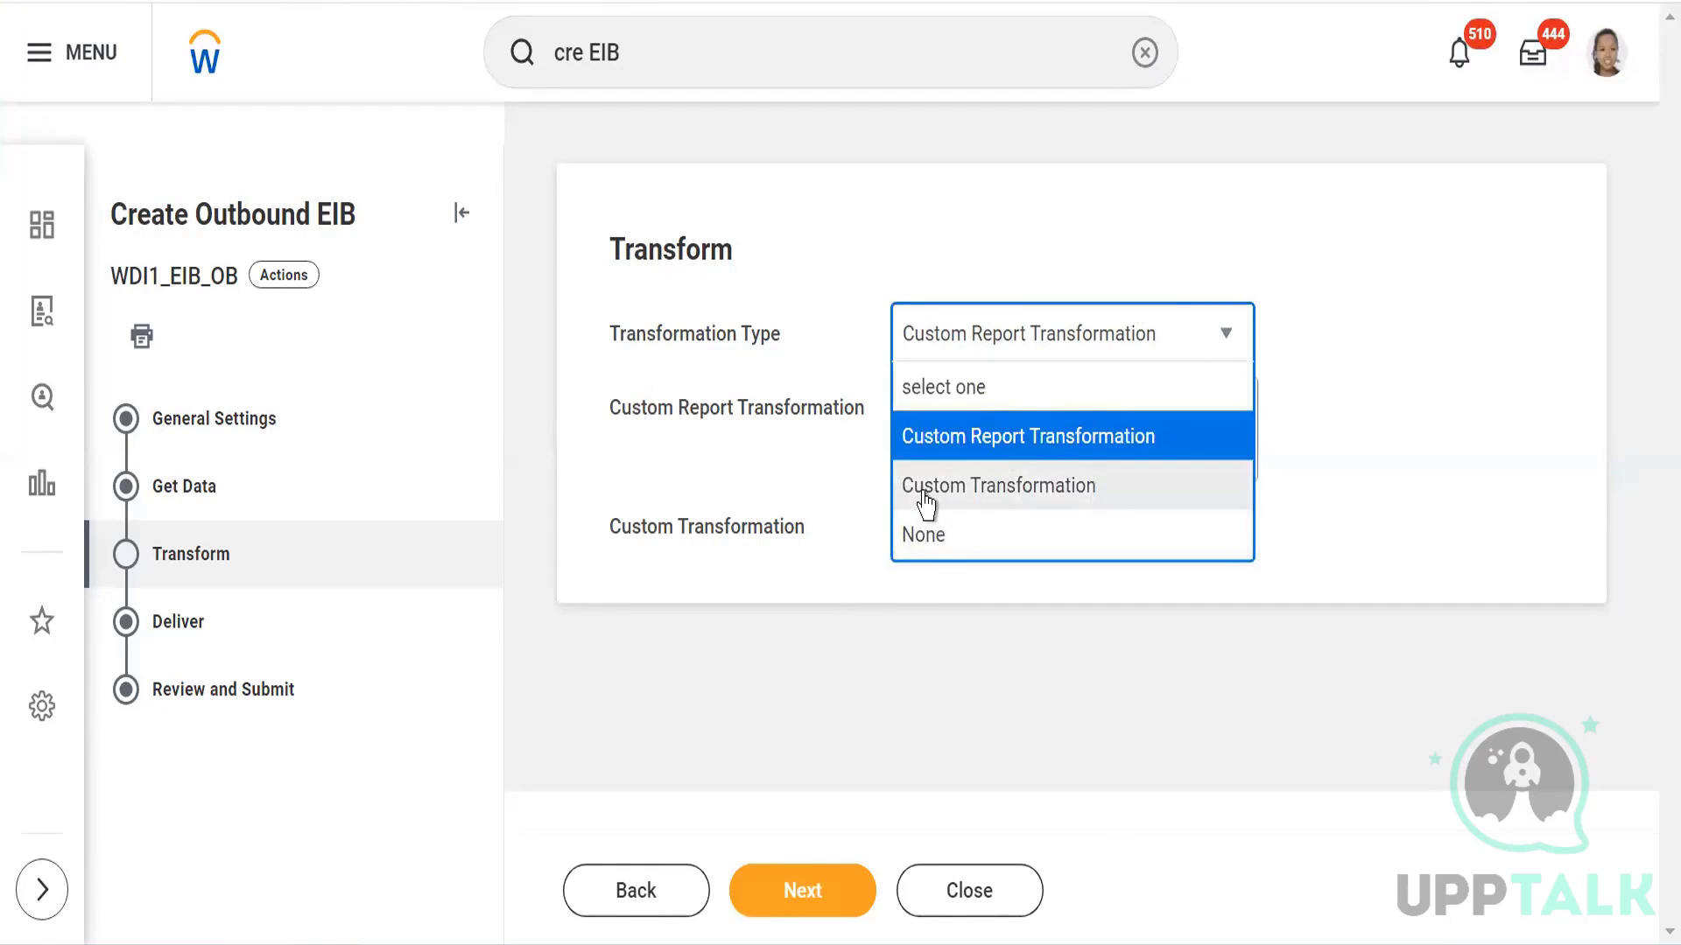
pyautogui.click(925, 486)
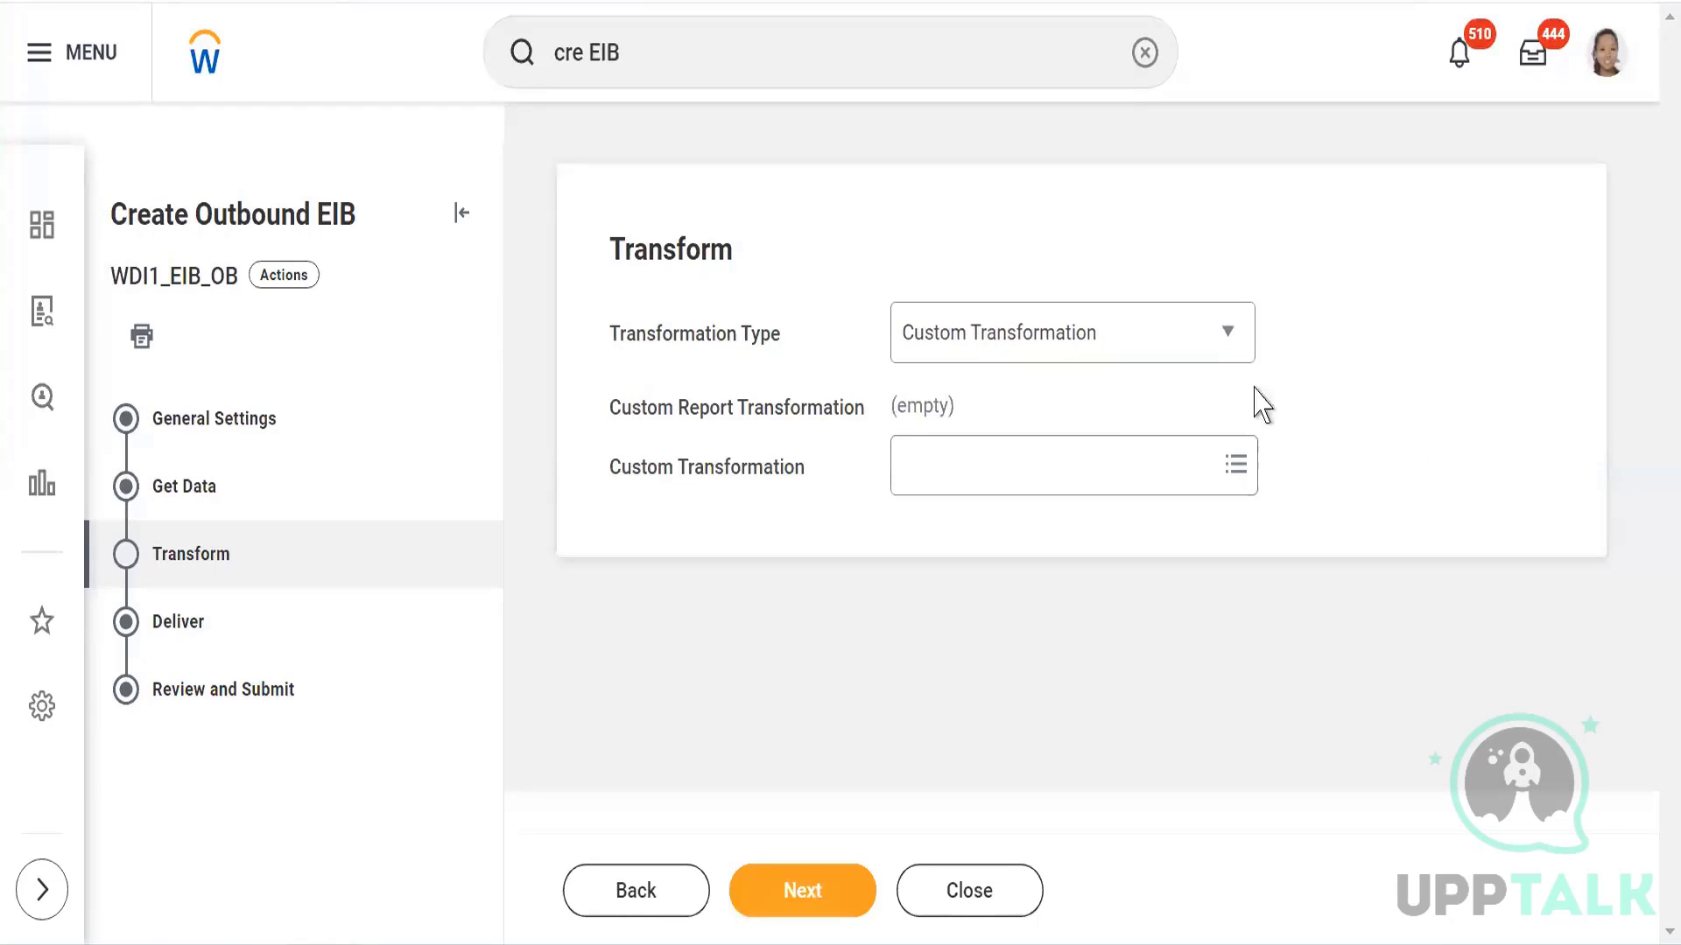
pyautogui.click(952, 478)
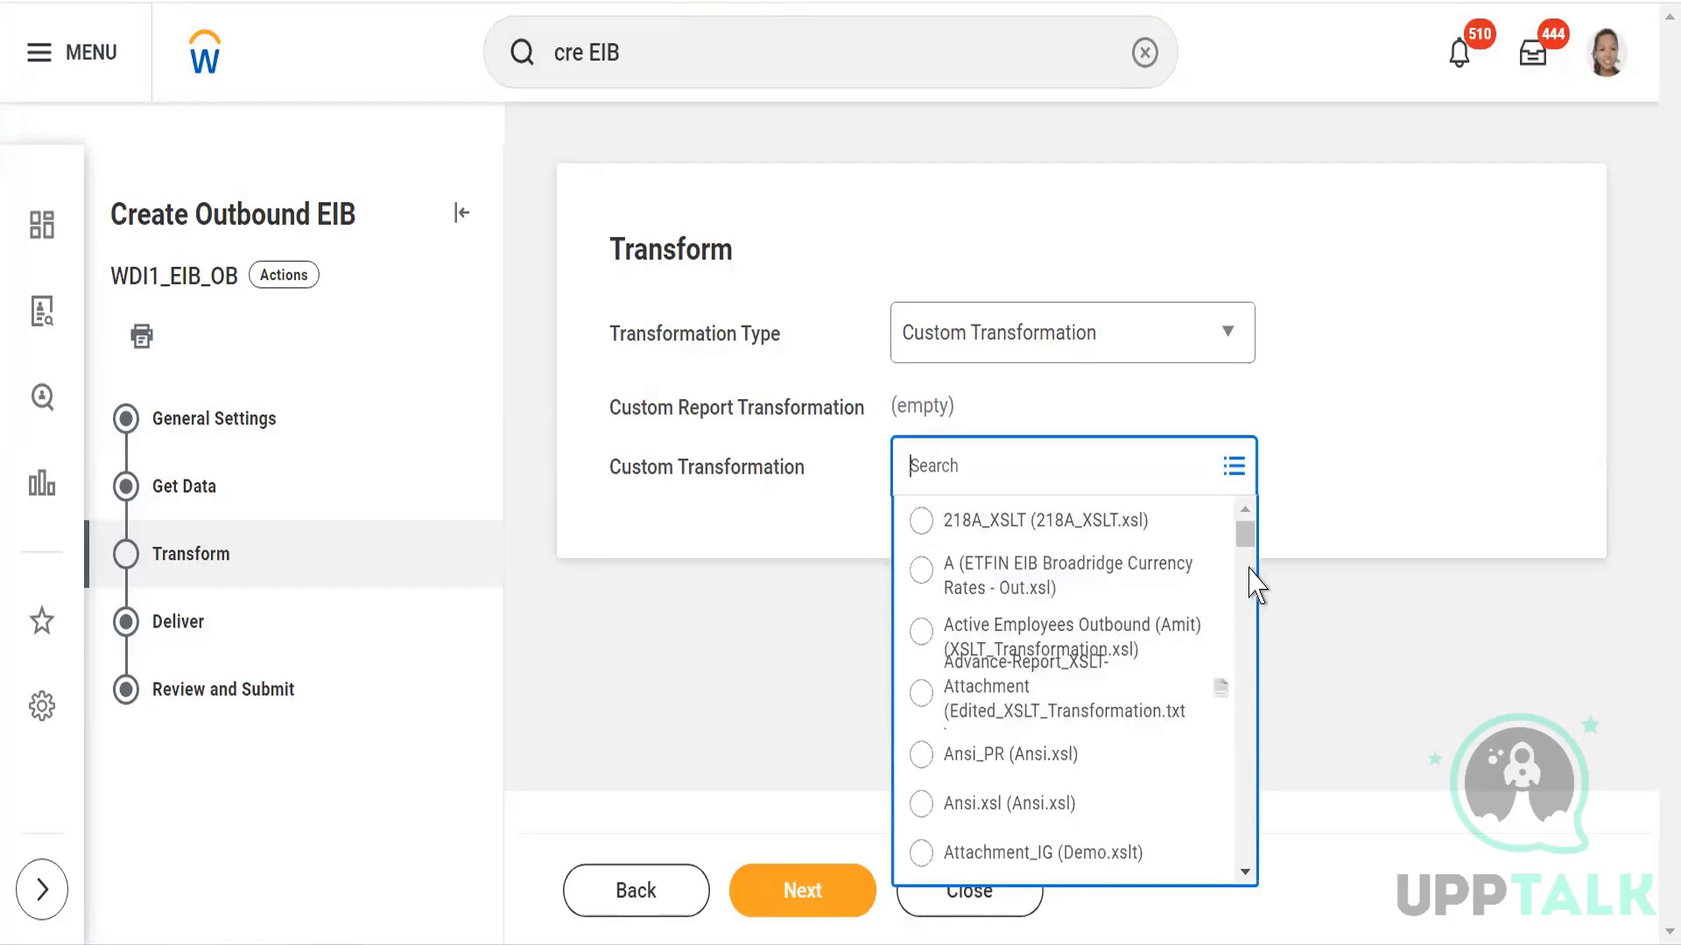
pyautogui.moveTo(1245, 536); pyautogui.dragTo(1257, 708)
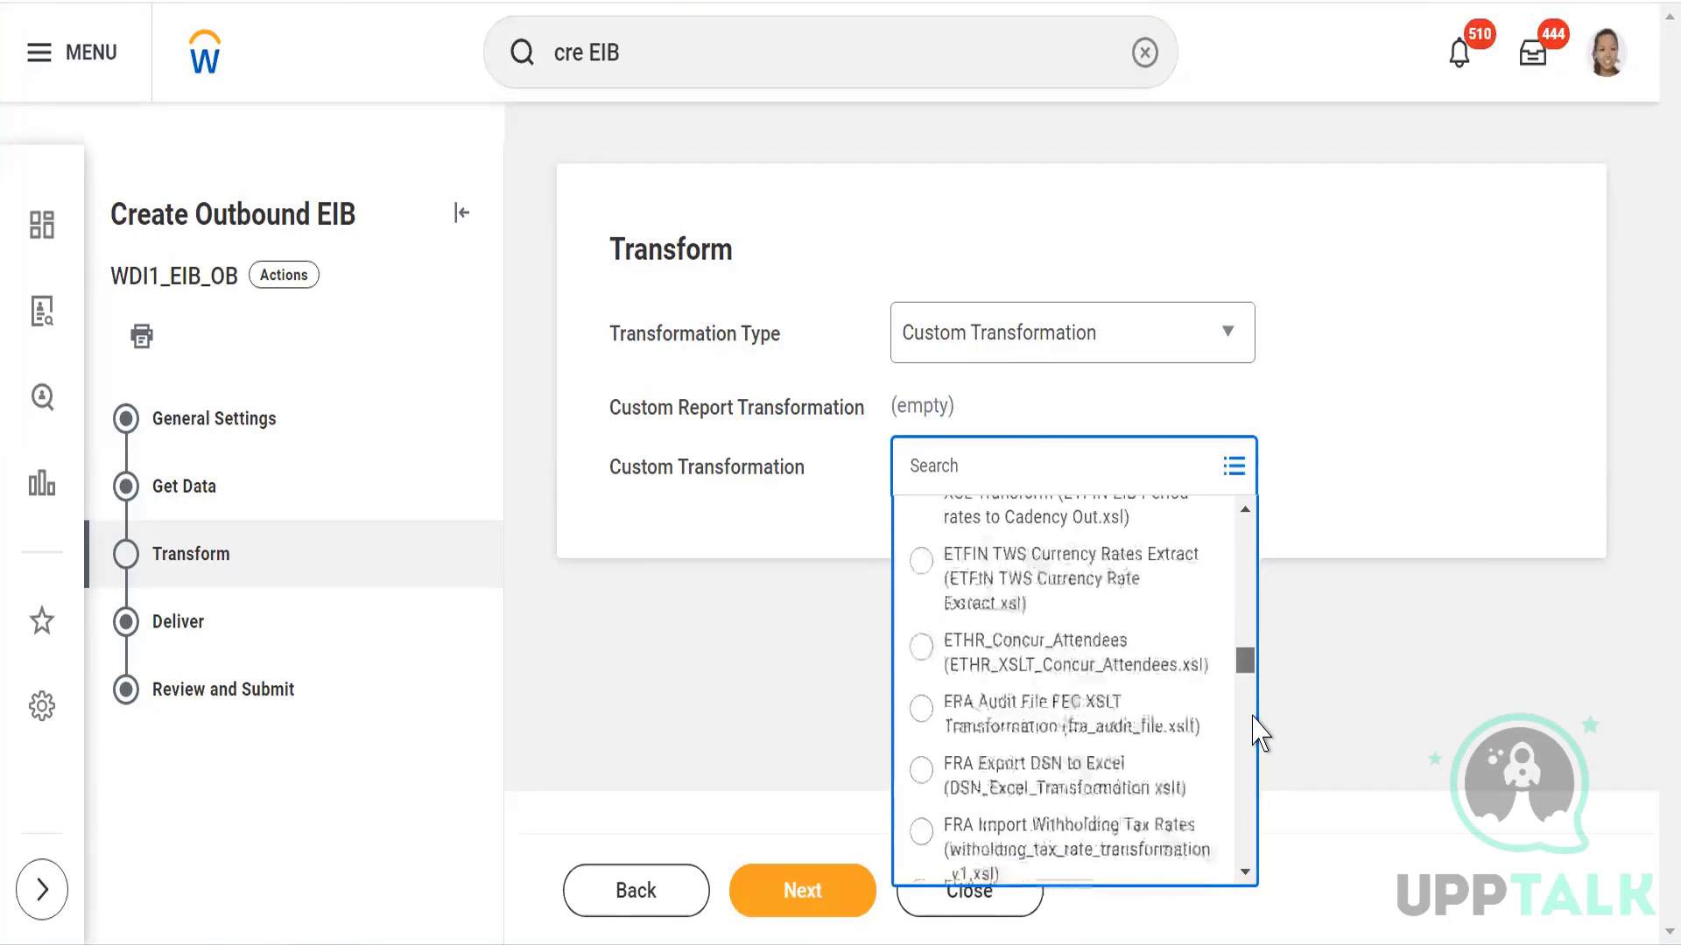
pyautogui.scroll(-3, 1254, 552)
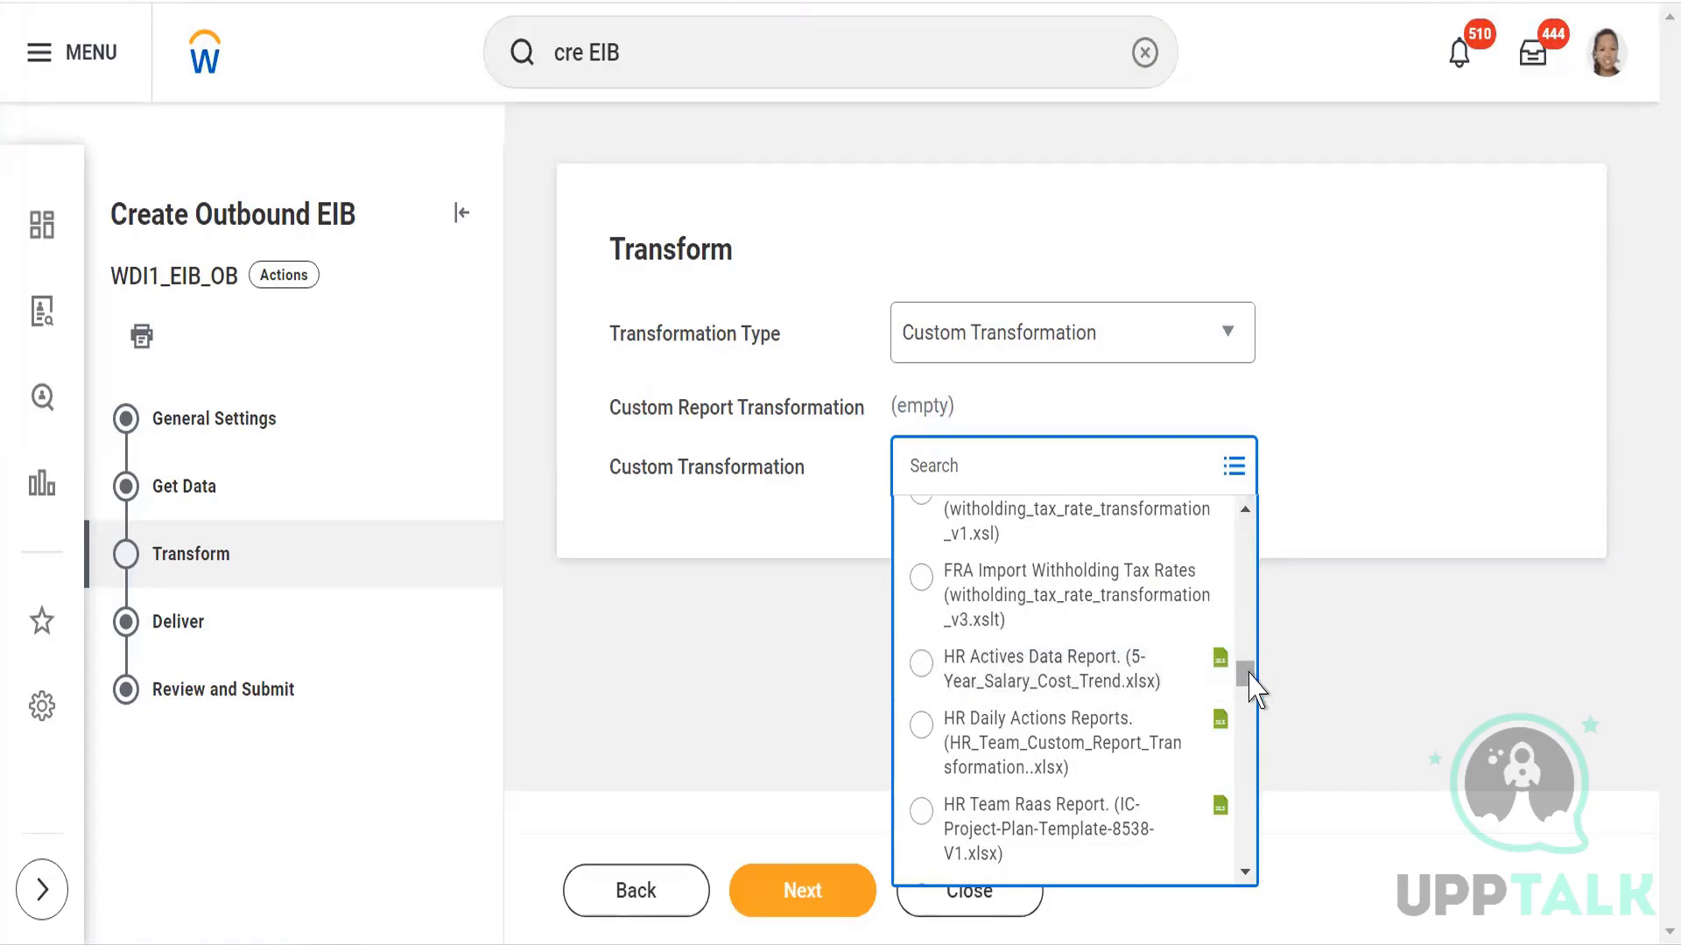
pyautogui.moveTo(1257, 692); pyautogui.dragTo(1249, 501)
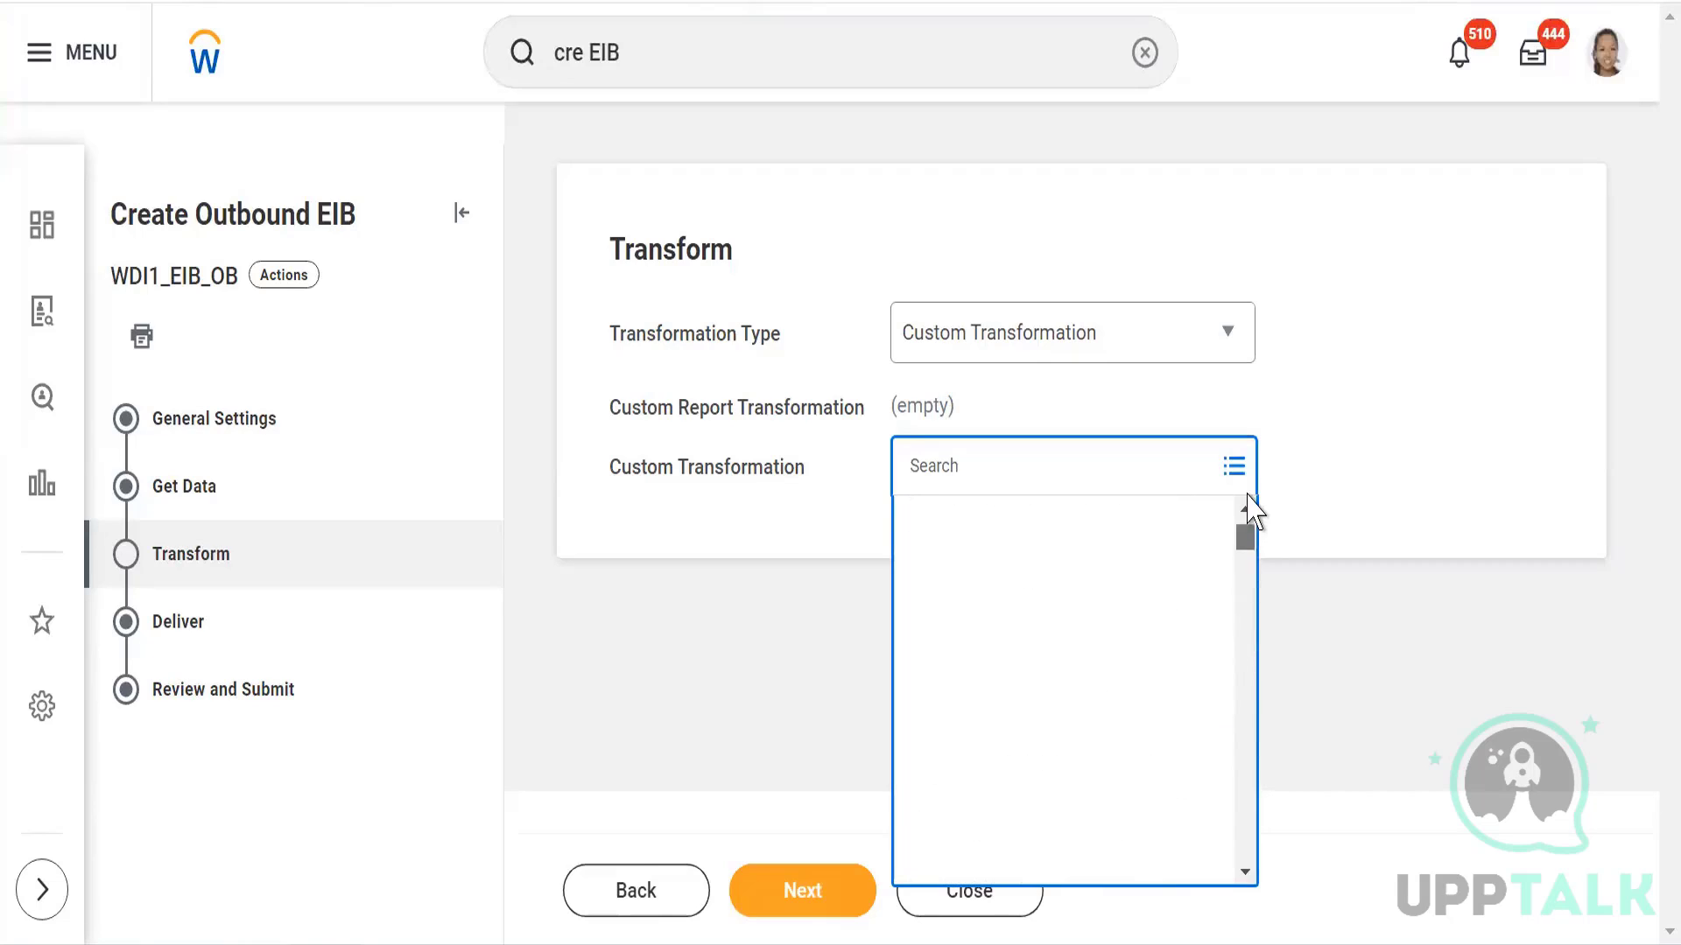
pyautogui.click(1355, 483)
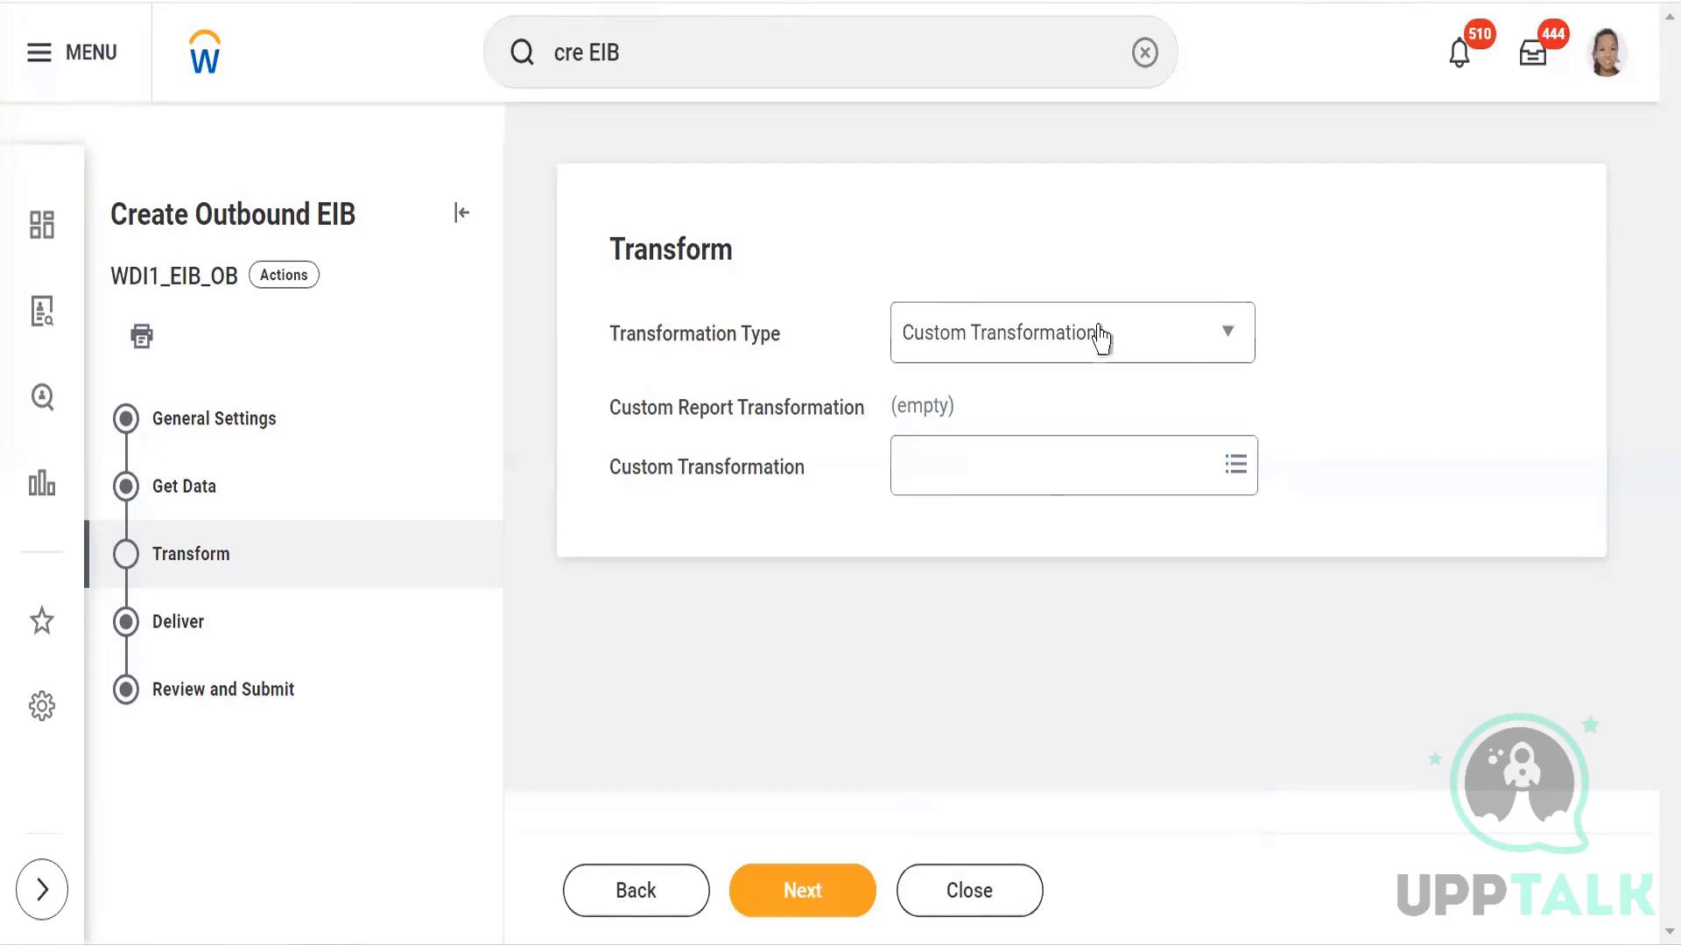
pyautogui.click(1056, 368)
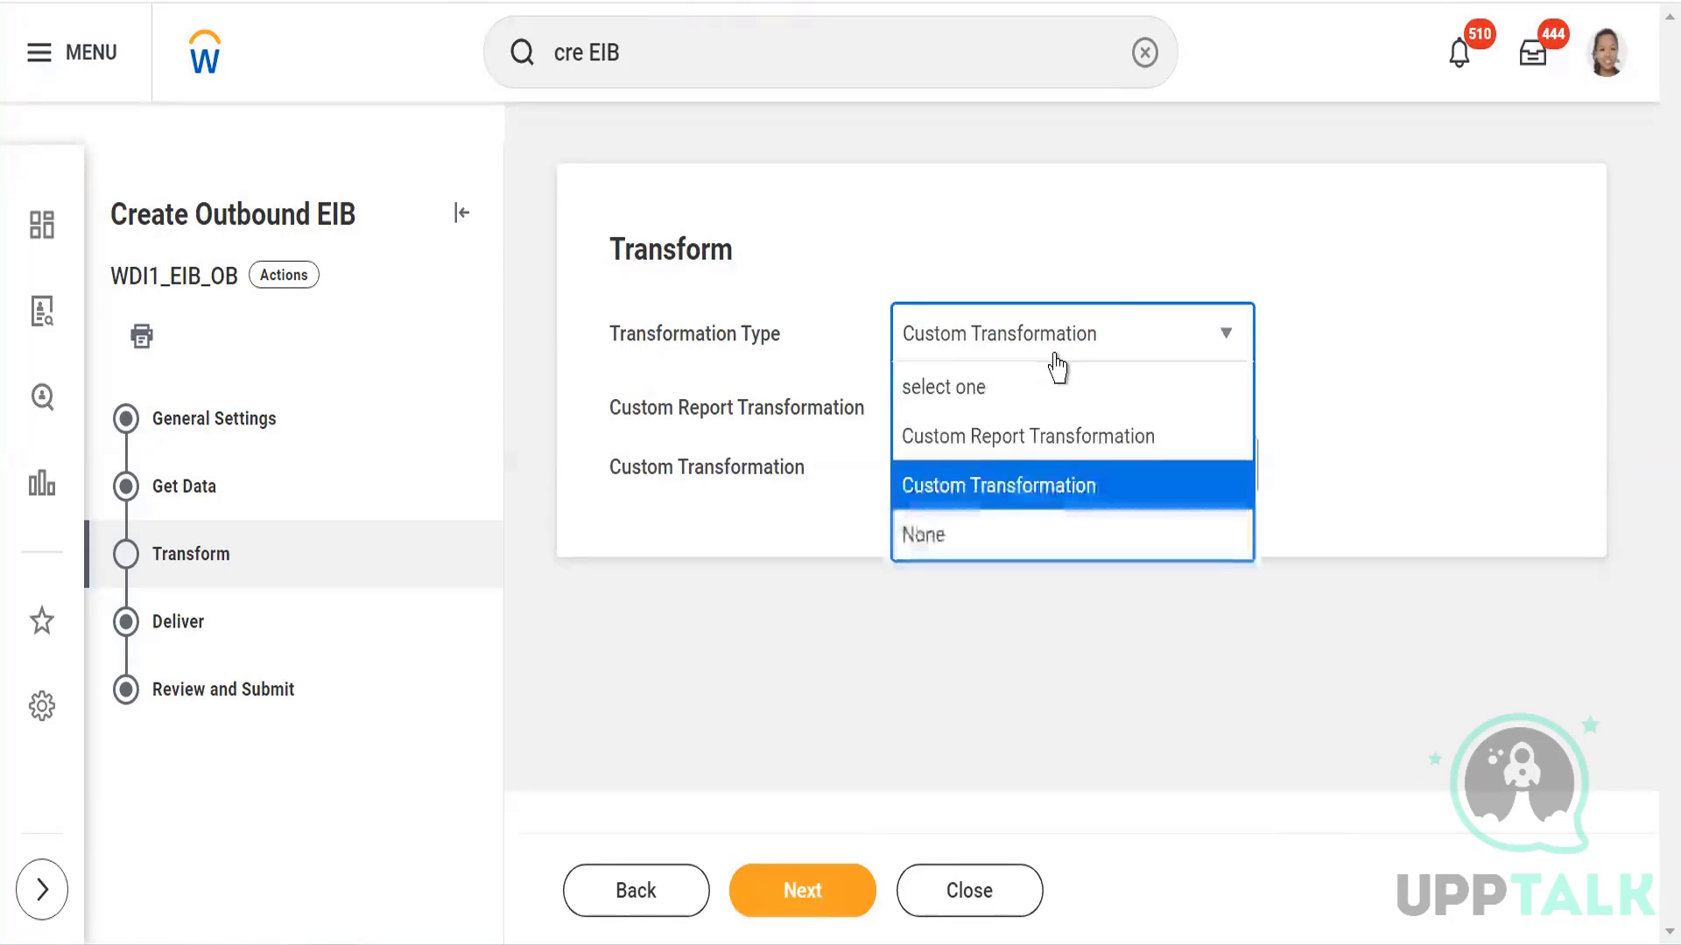
pyautogui.click(946, 442)
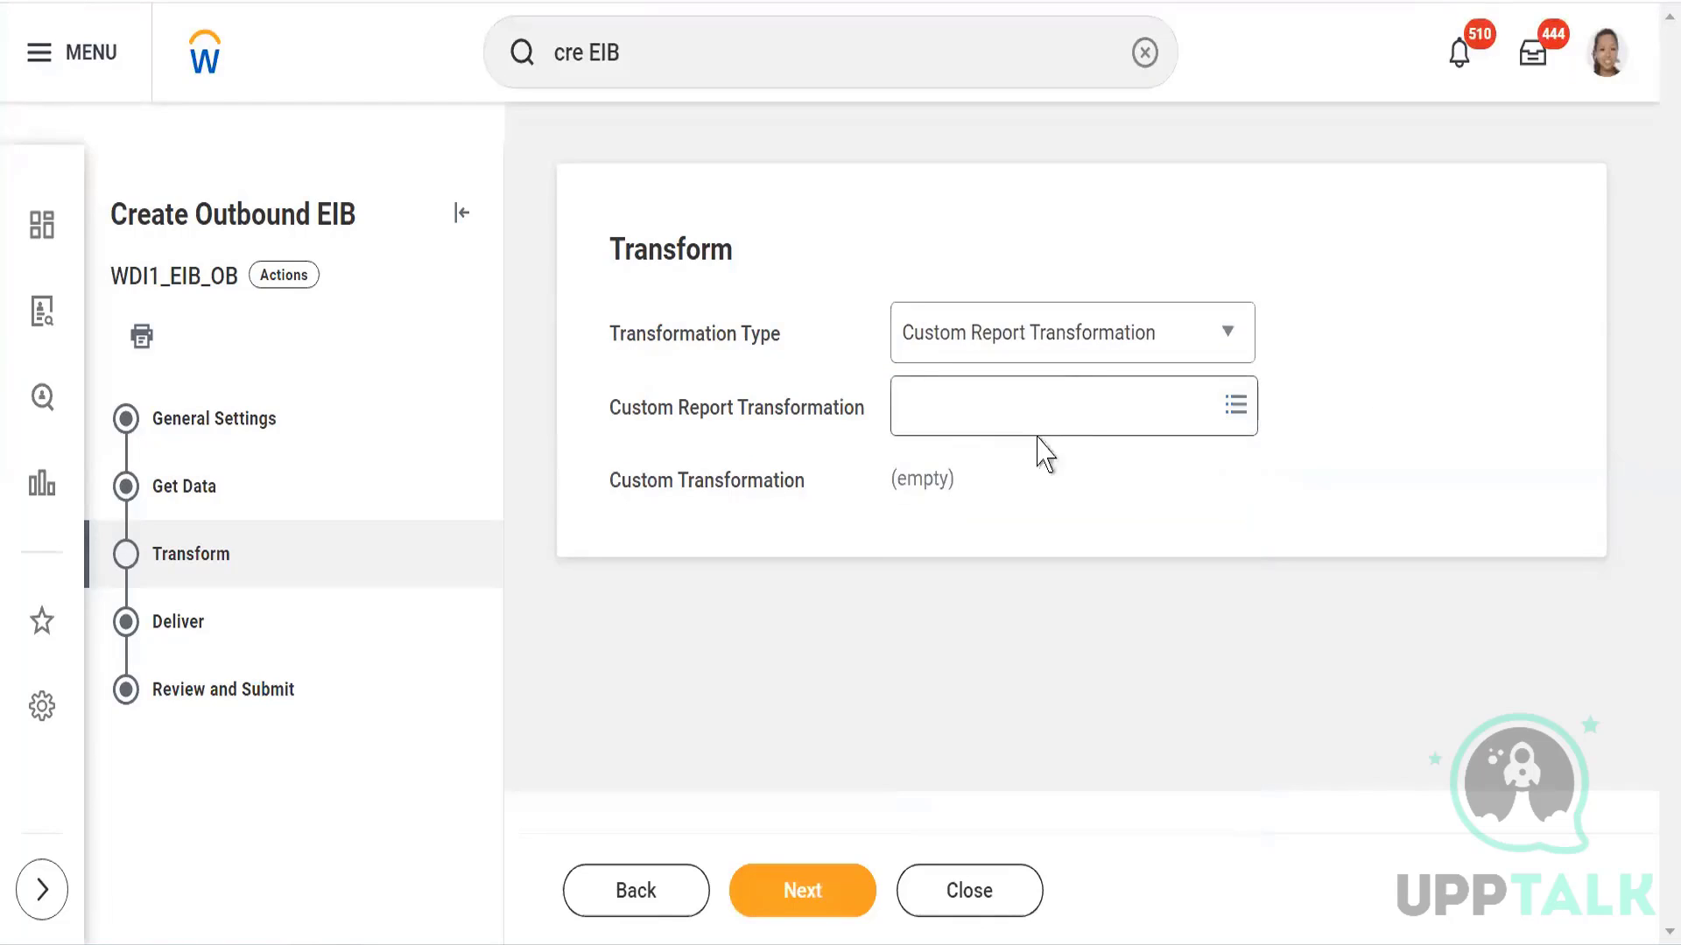
pyautogui.click(994, 406)
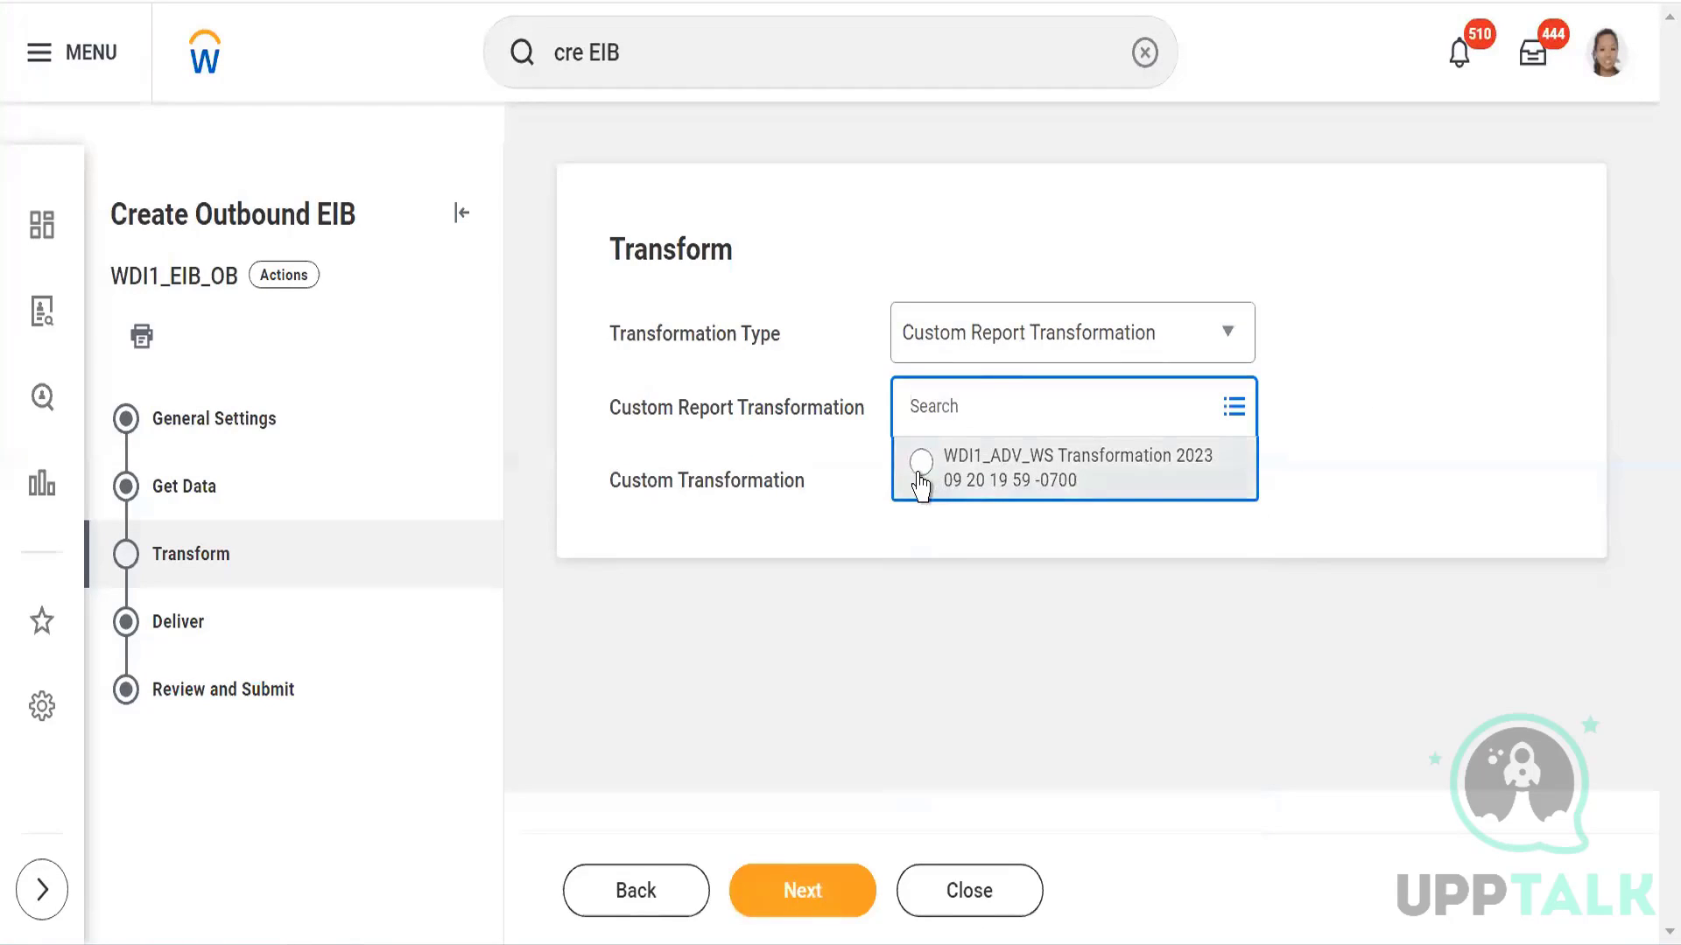
pyautogui.click(921, 473)
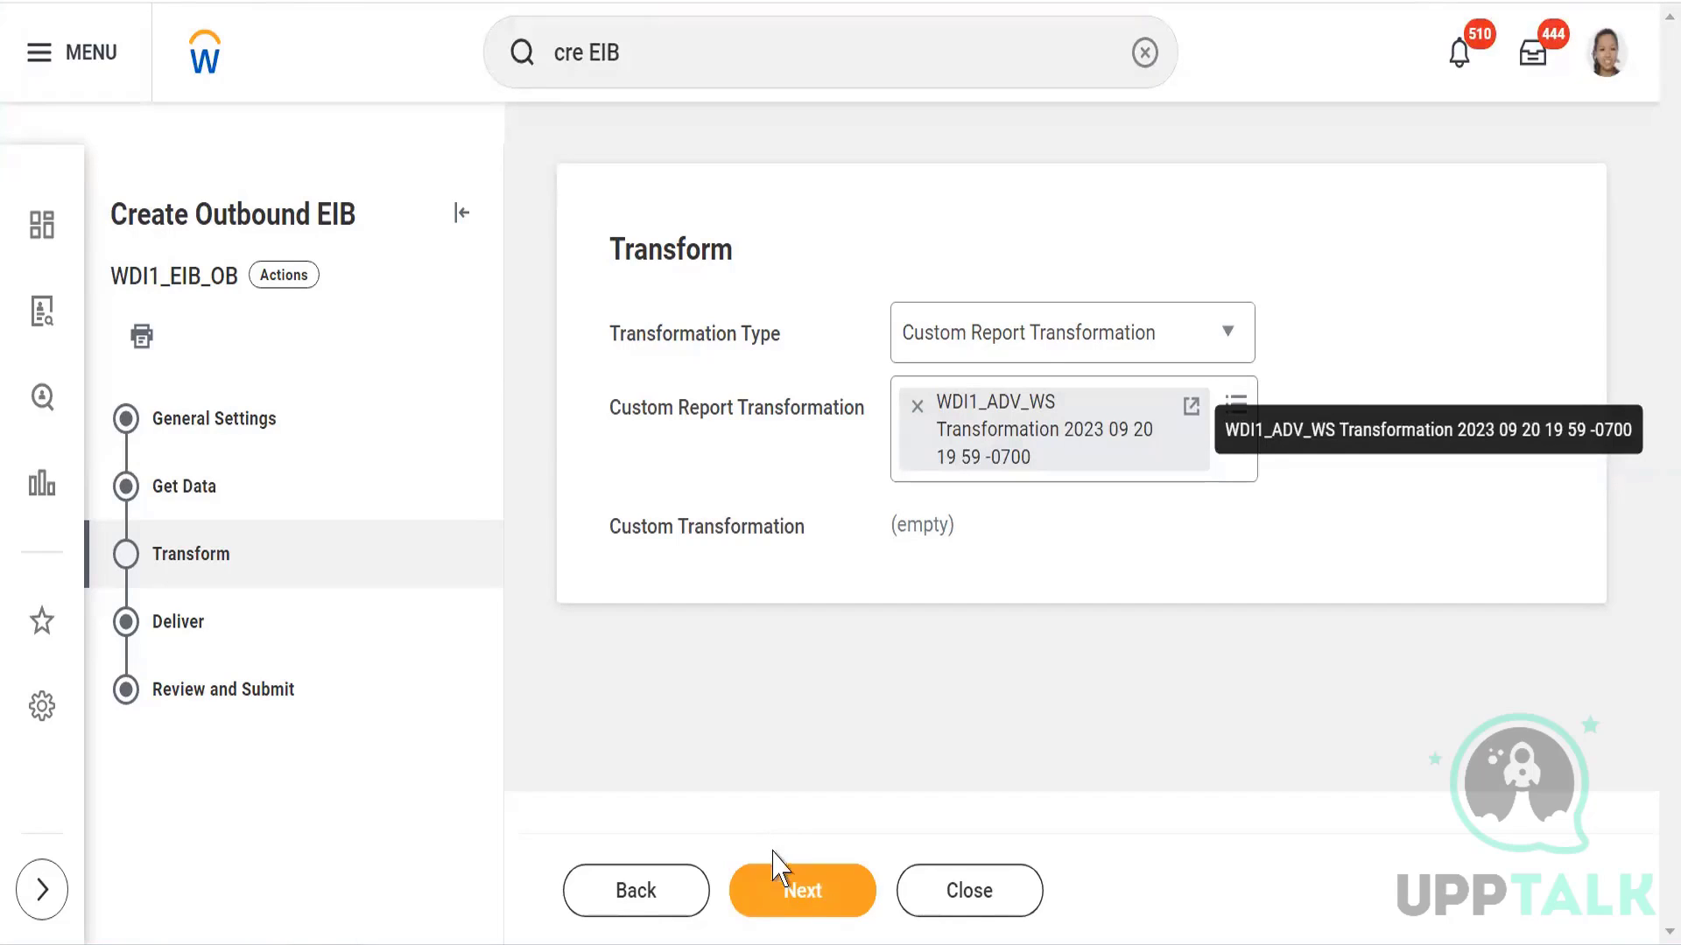
pyautogui.click(775, 897)
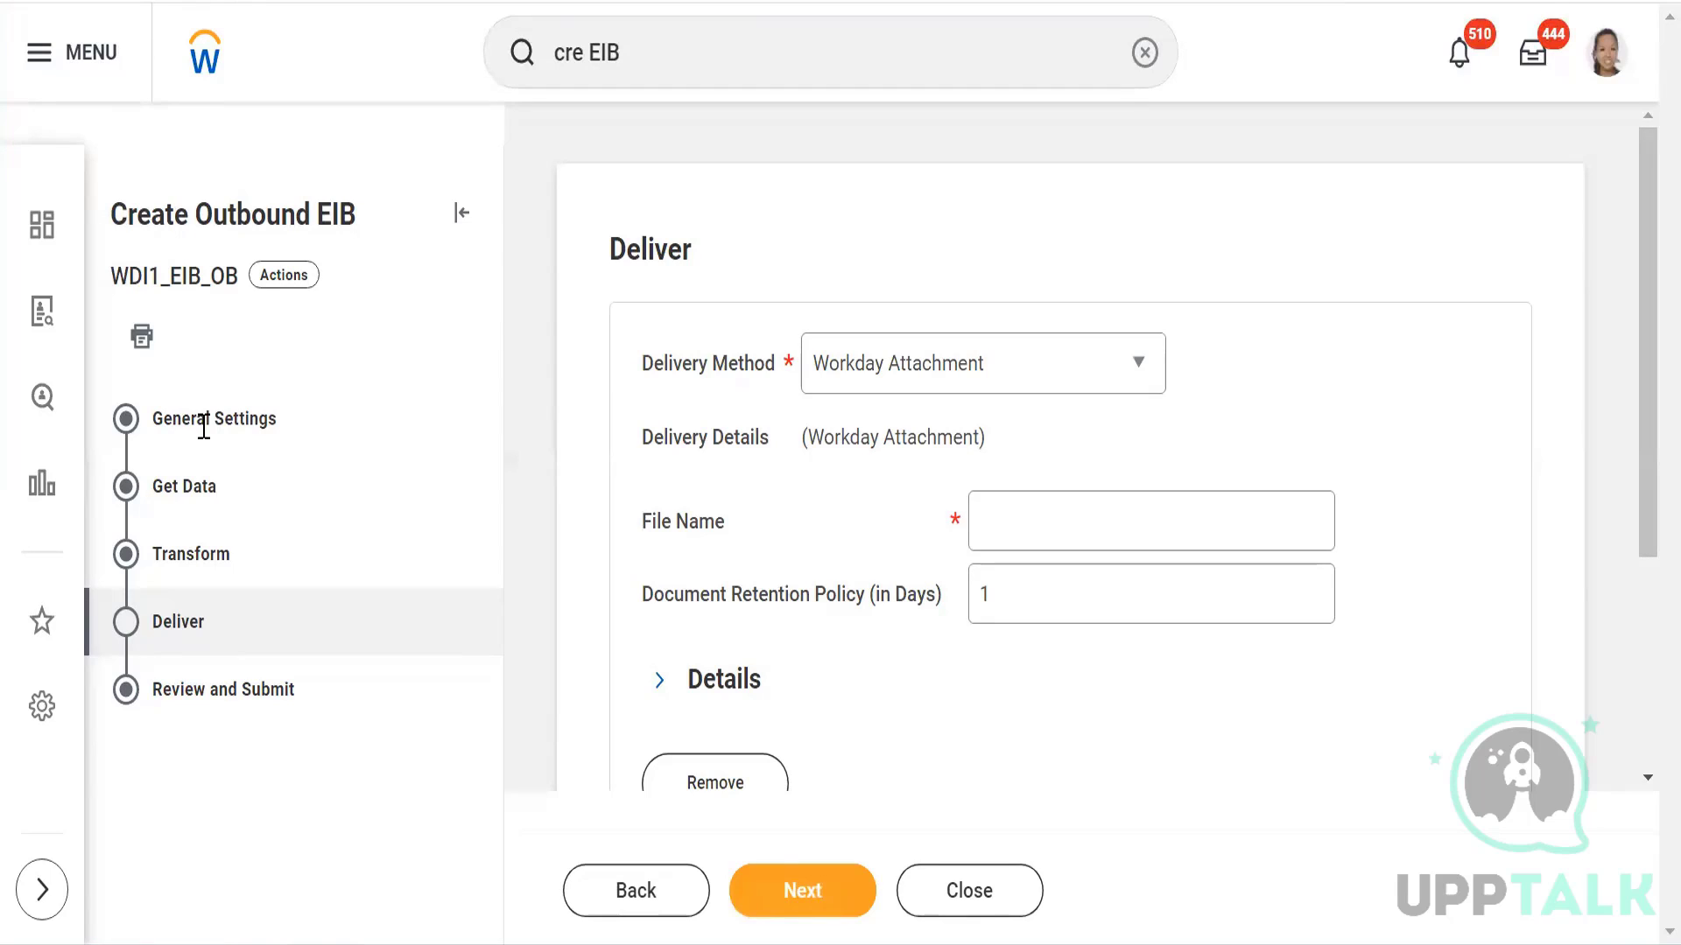
# Step: Set the delivery method to Amazon Simple Storage Service and review its Bucket field and the available regions
pyautogui.click(1022, 370)
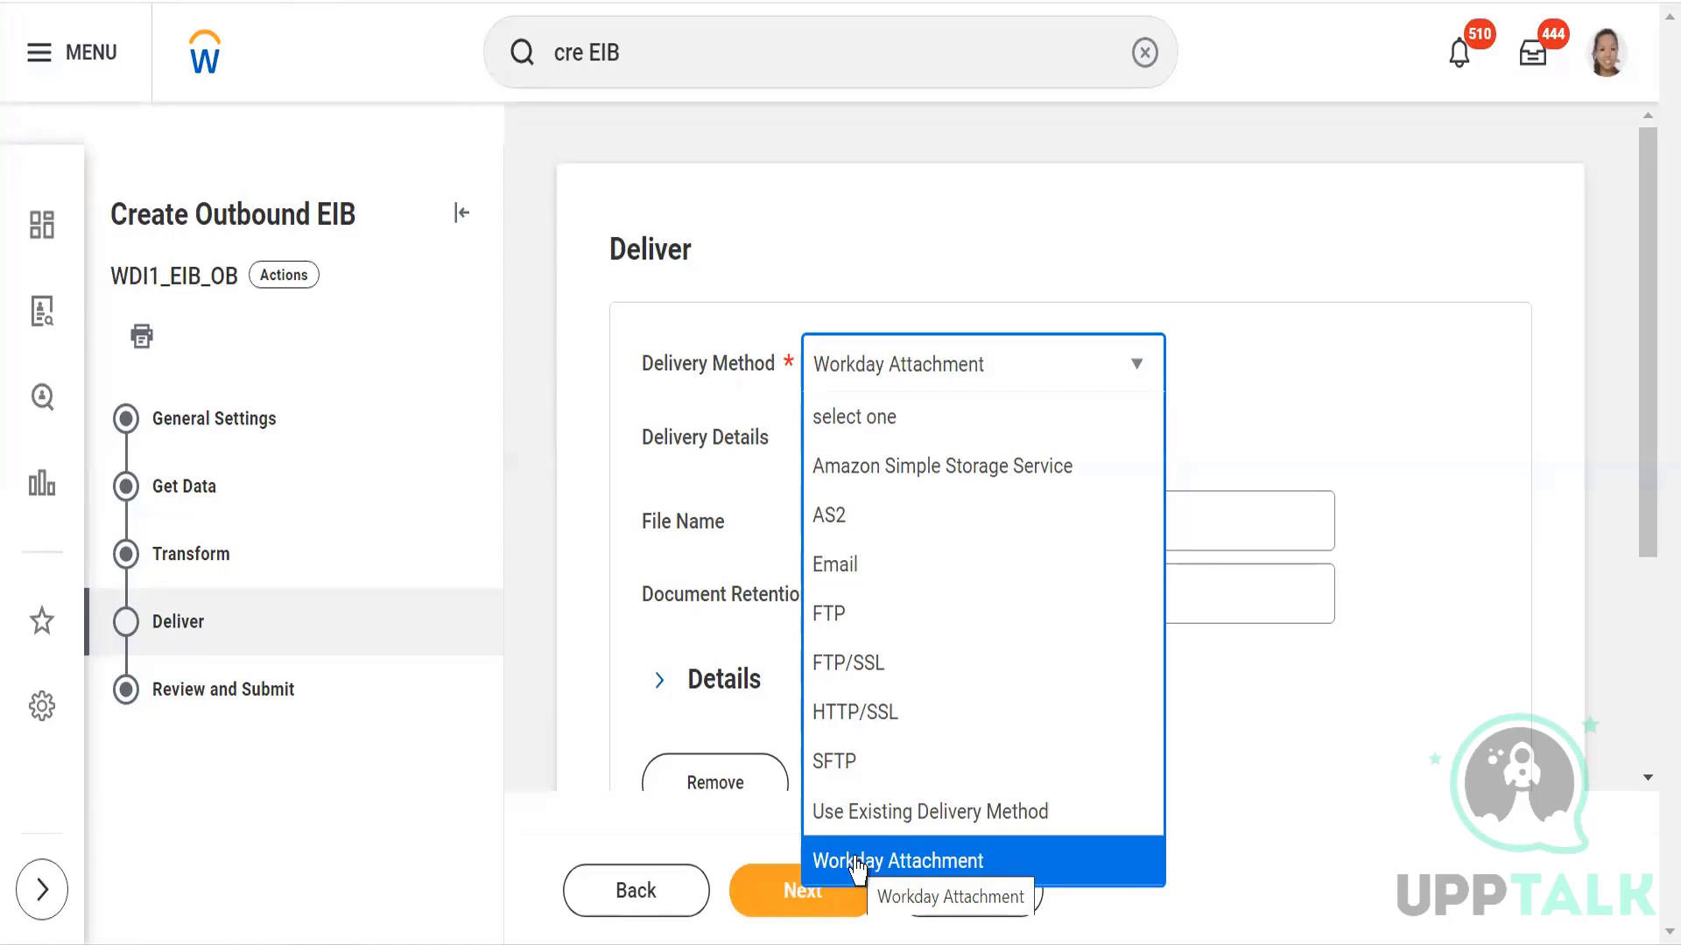
pyautogui.click(842, 473)
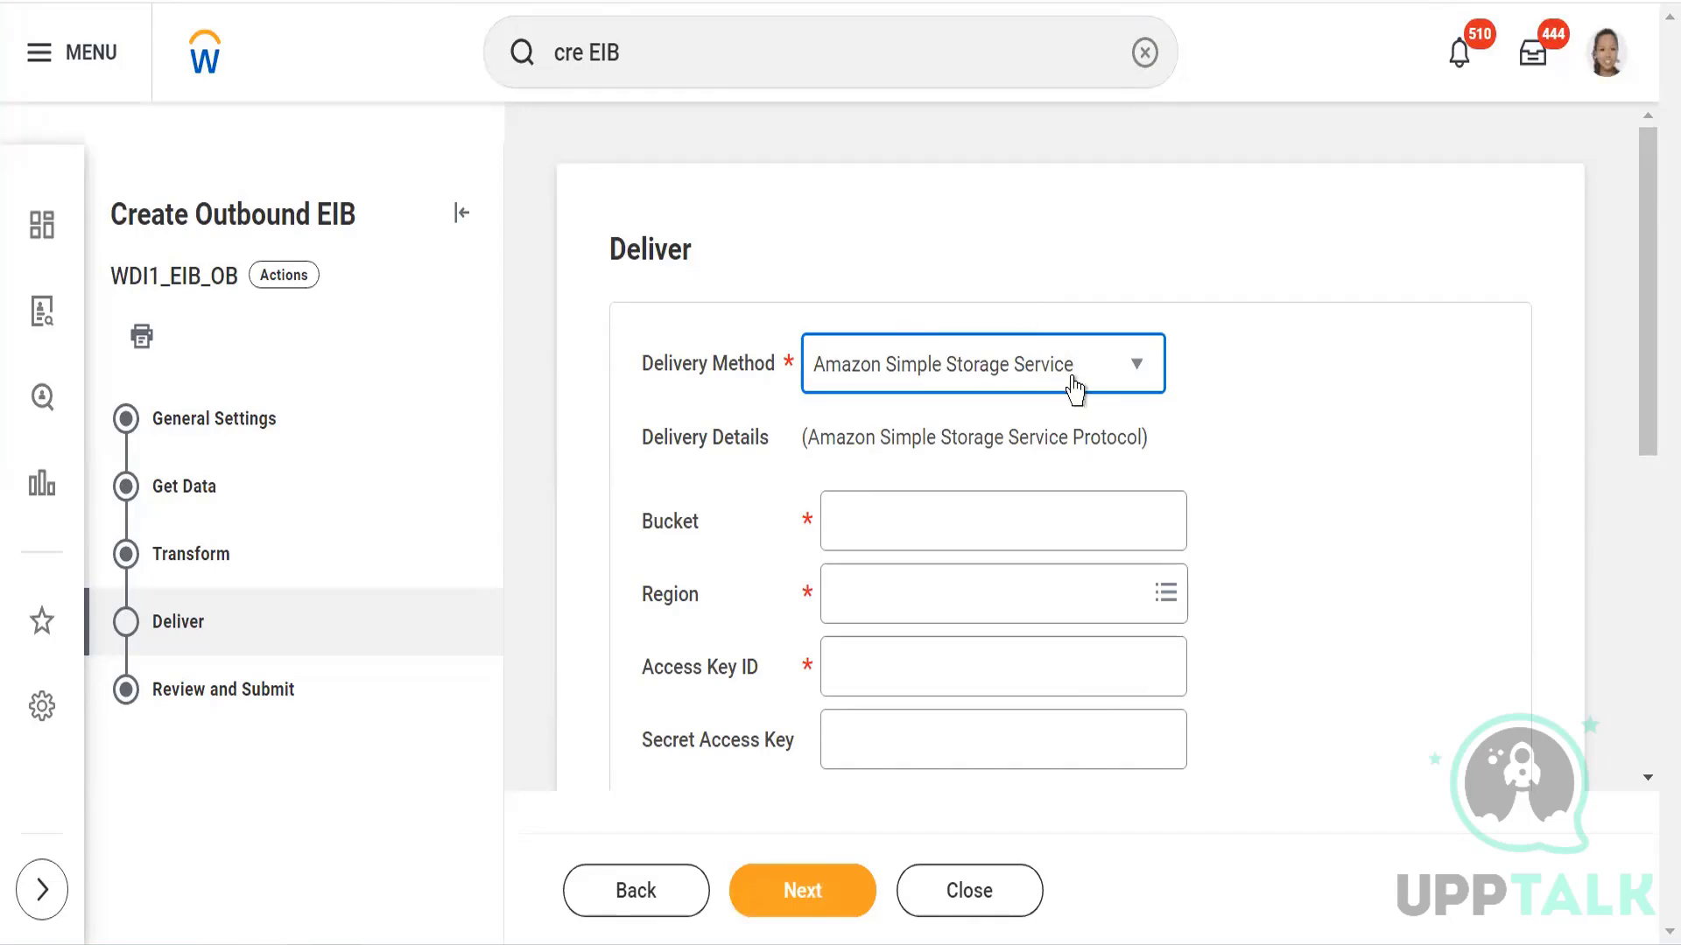
pyautogui.click(840, 519)
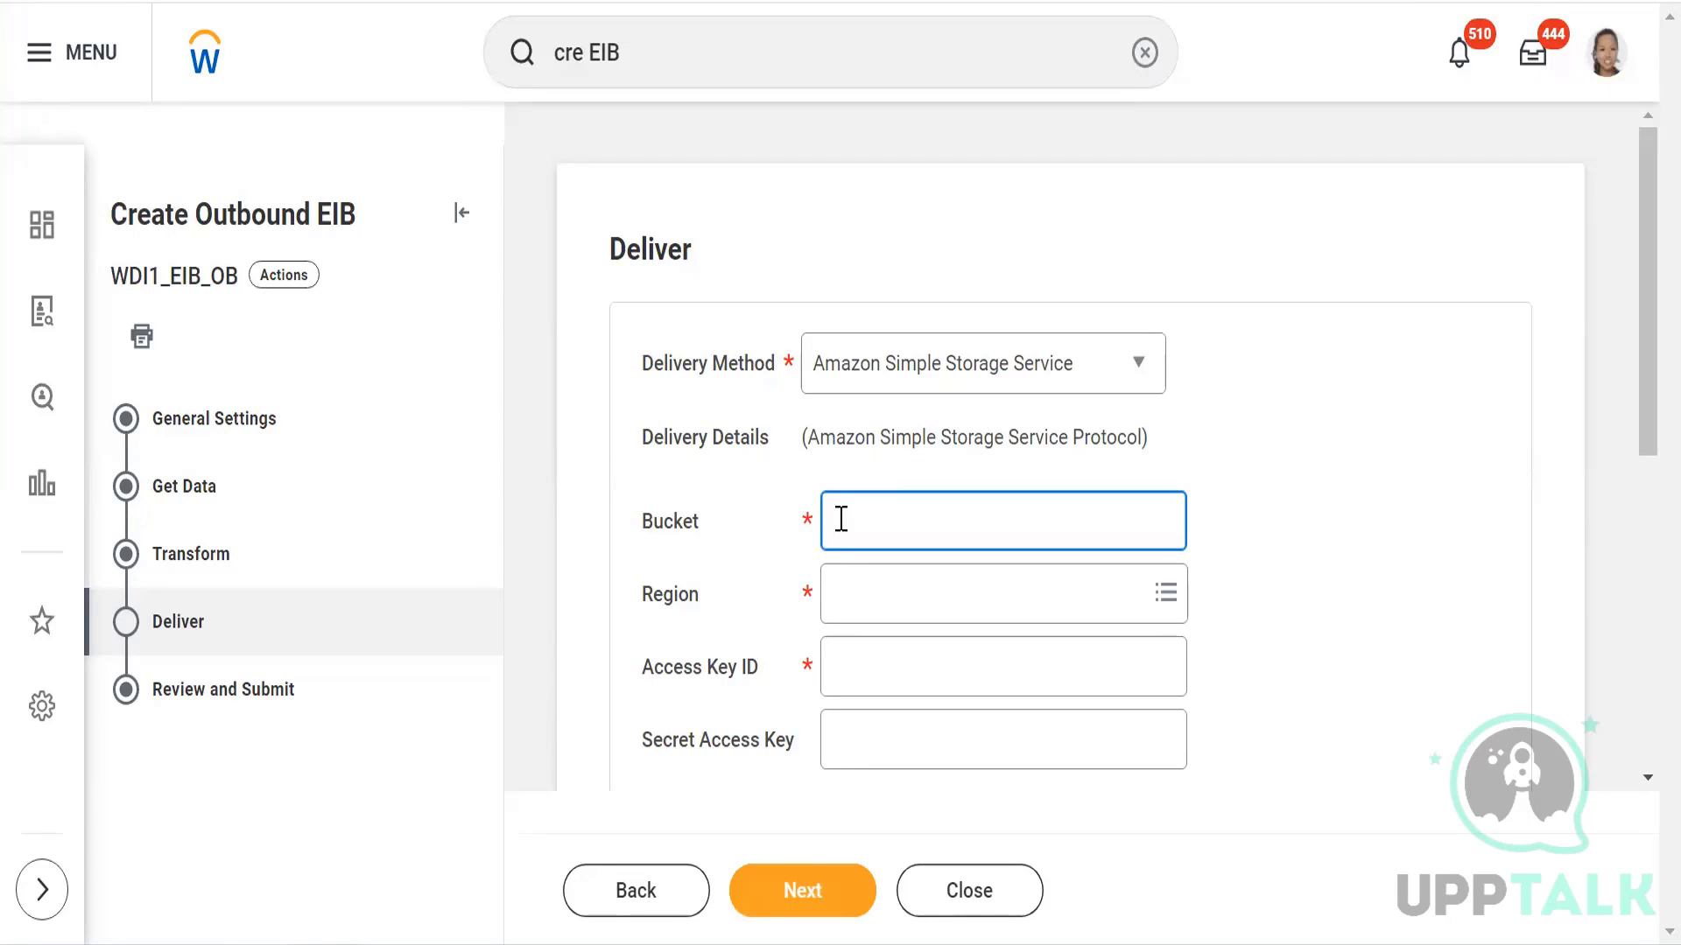
pyautogui.click(862, 613)
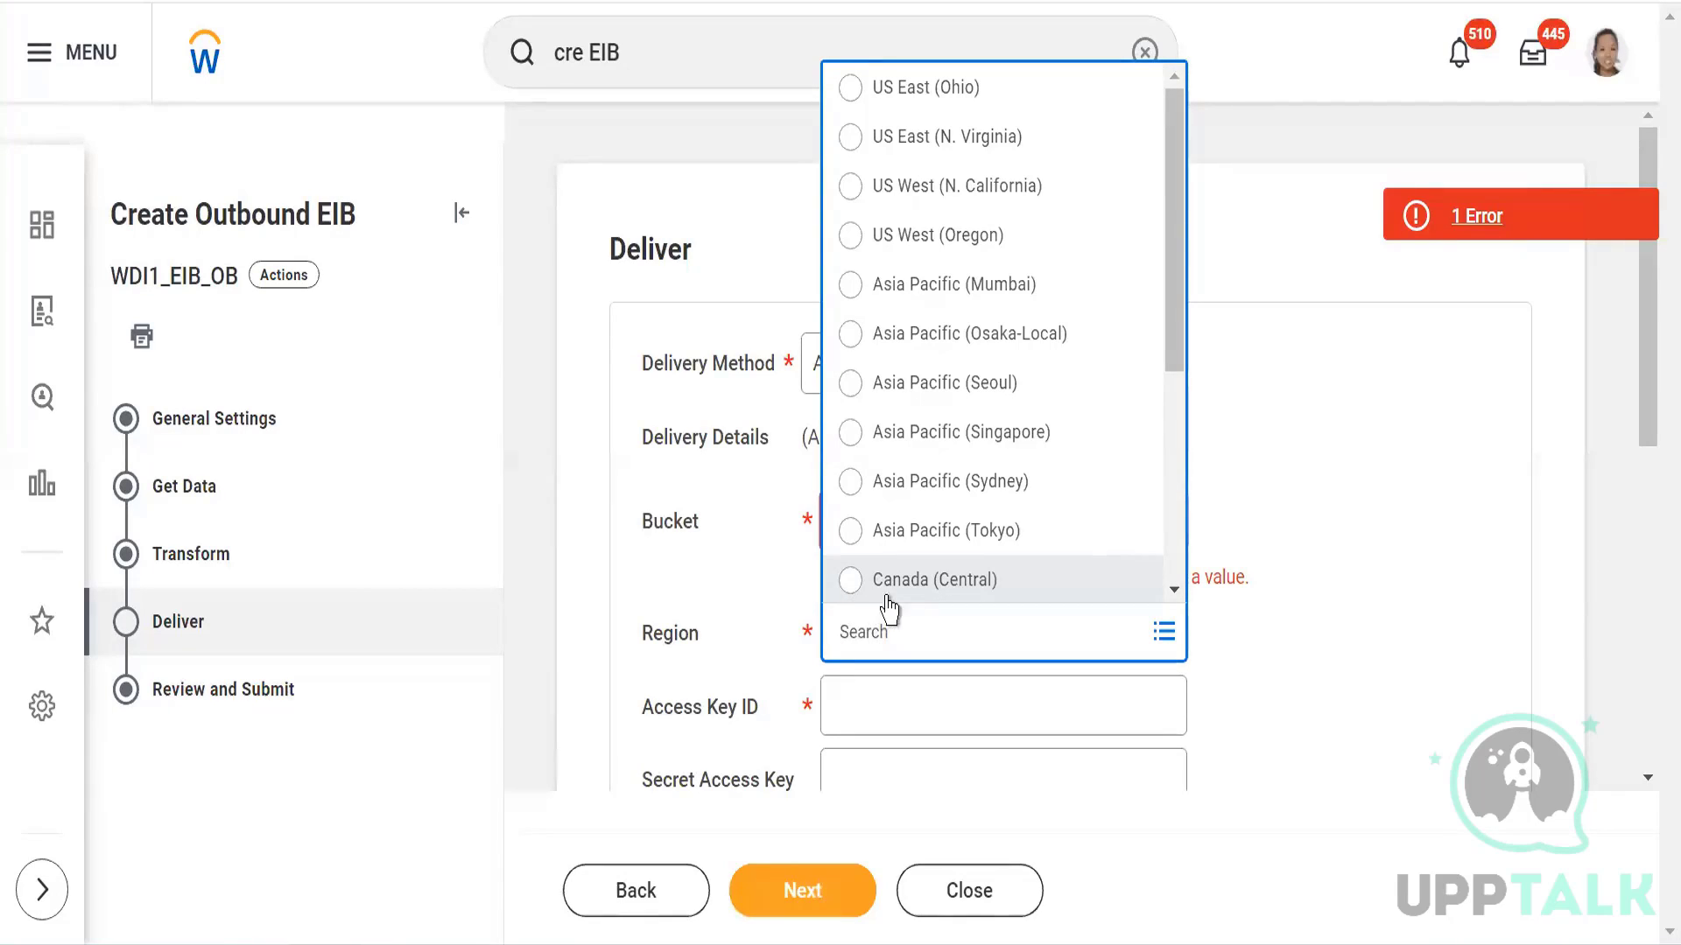
pyautogui.moveTo(1180, 330); pyautogui.dragTo(1174, 555)
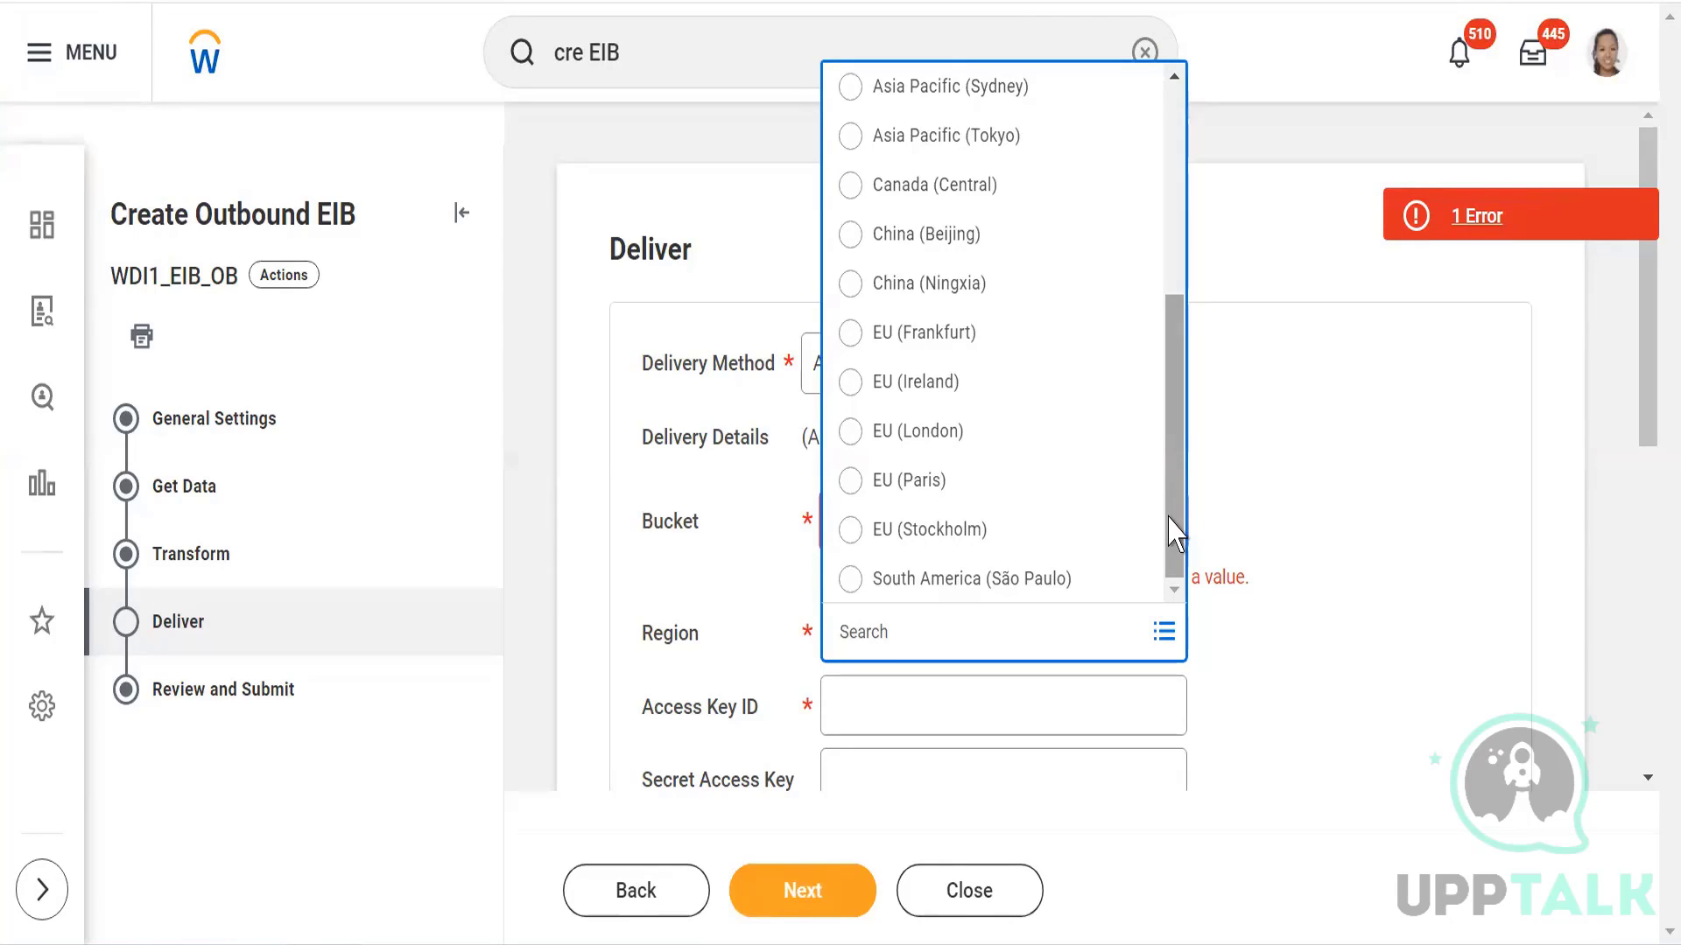
pyautogui.click(1322, 543)
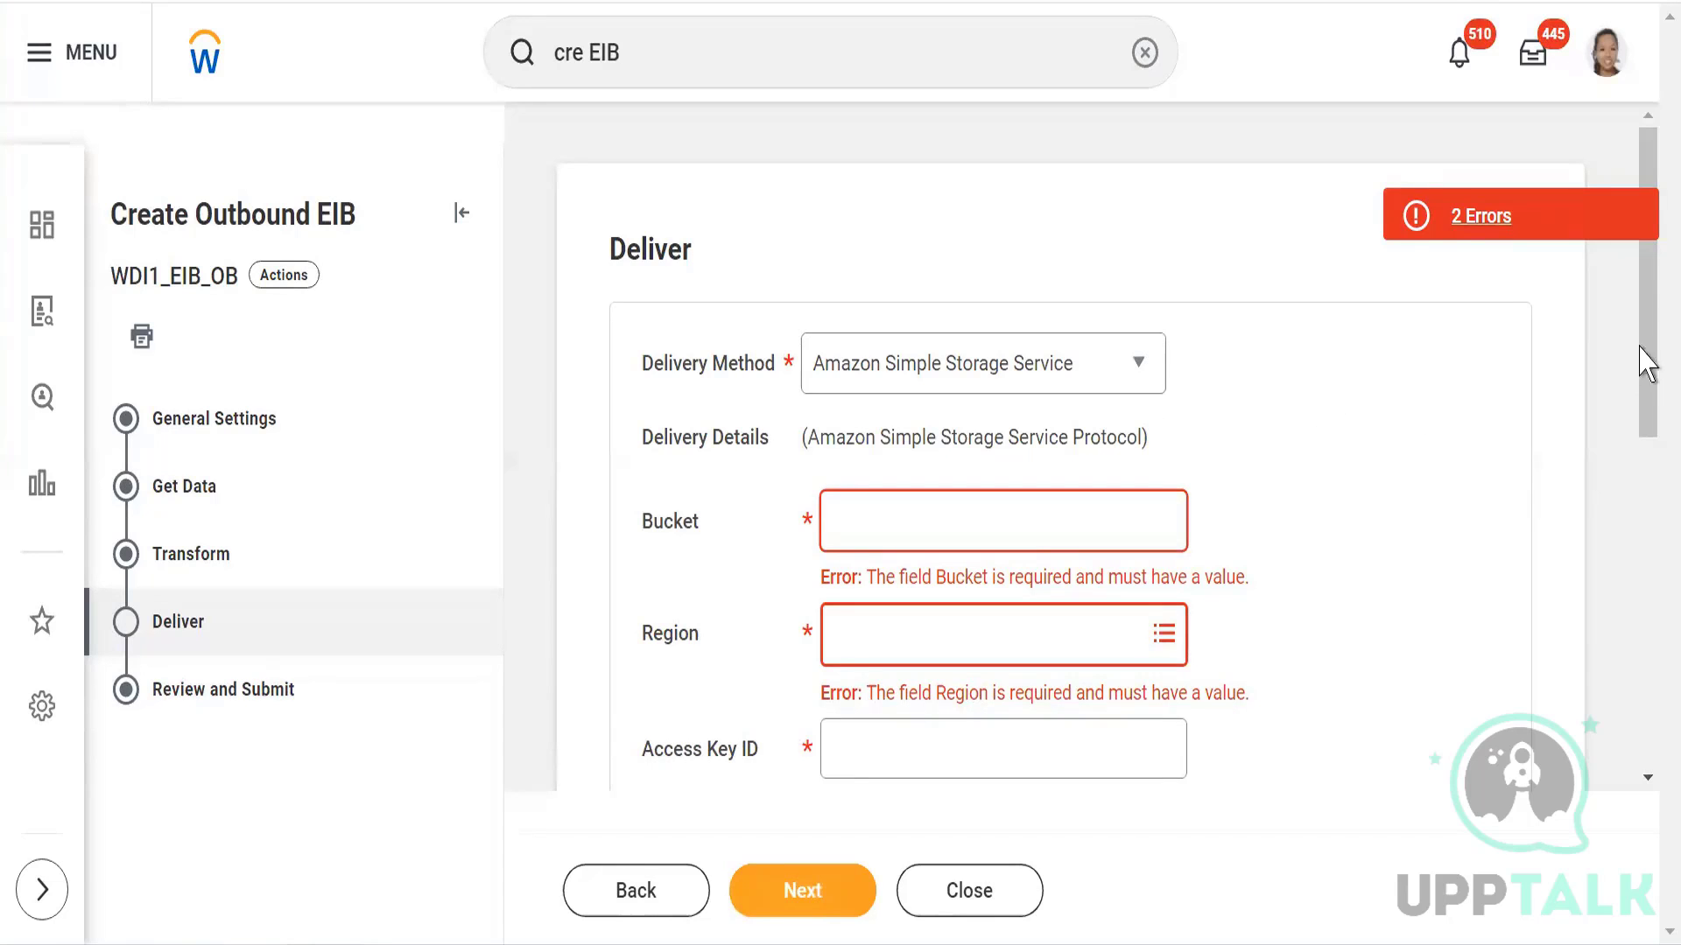
pyautogui.moveTo(1652, 394)
pyautogui.mouseDown()
pyautogui.moveTo(1653, 512)
pyautogui.moveTo(1652, 405)
pyautogui.mouseUp()
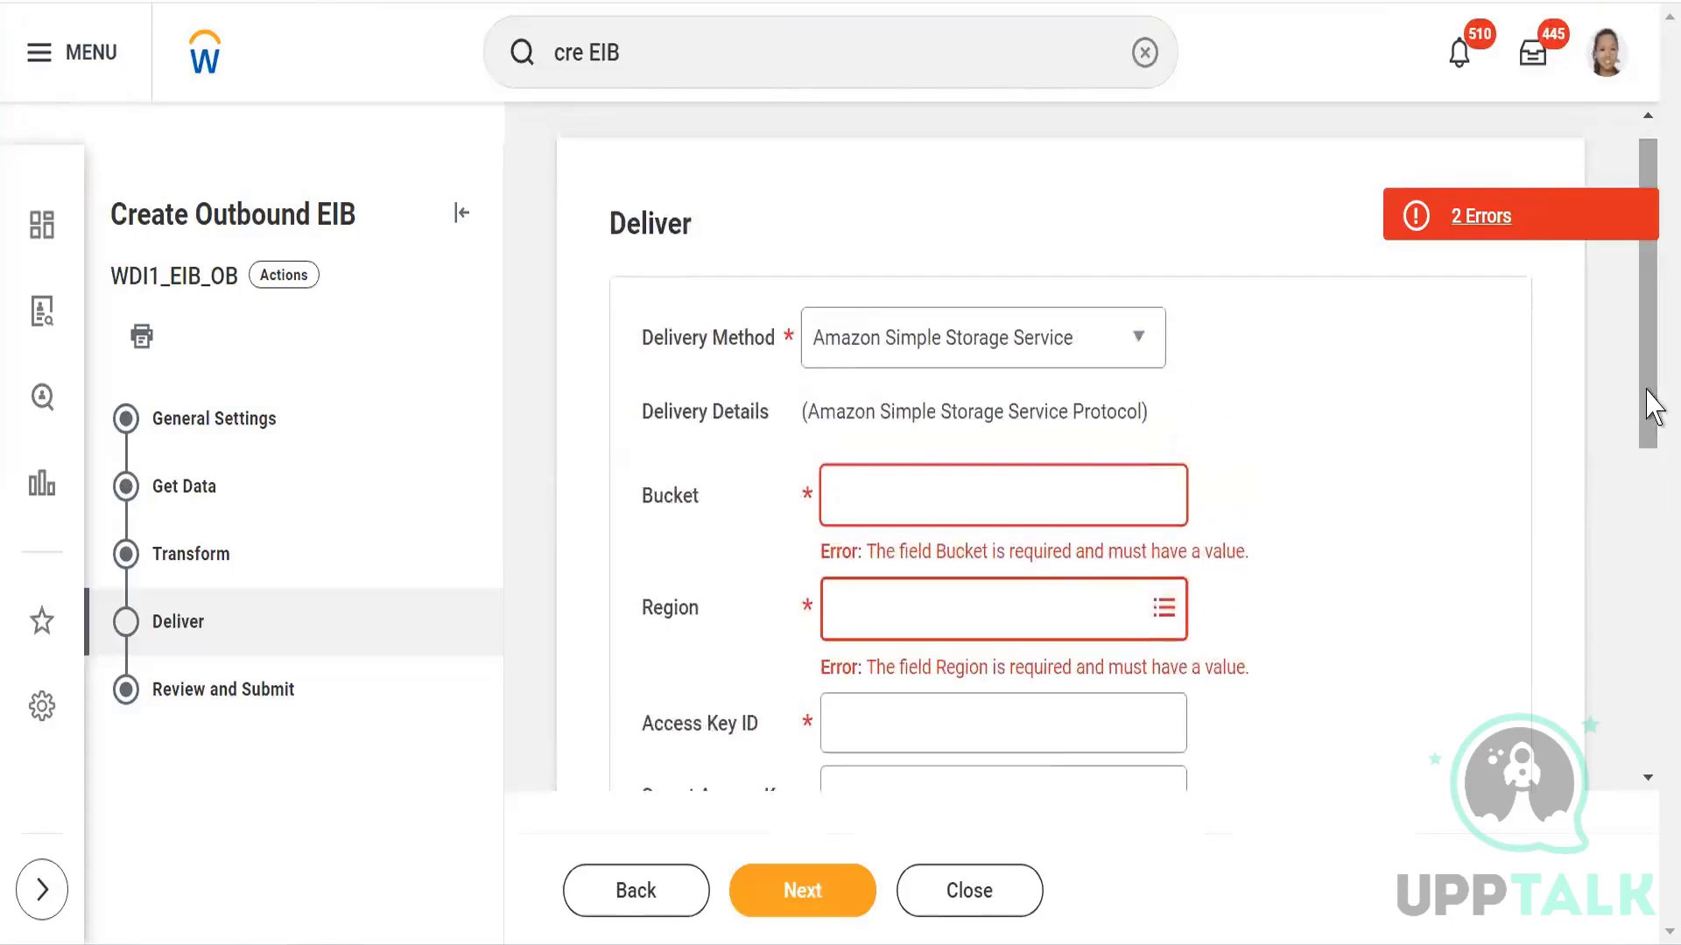
# Step: Change the delivery method to AS2 and review its endpoint, ID and encryption key fields
pyautogui.click(1069, 357)
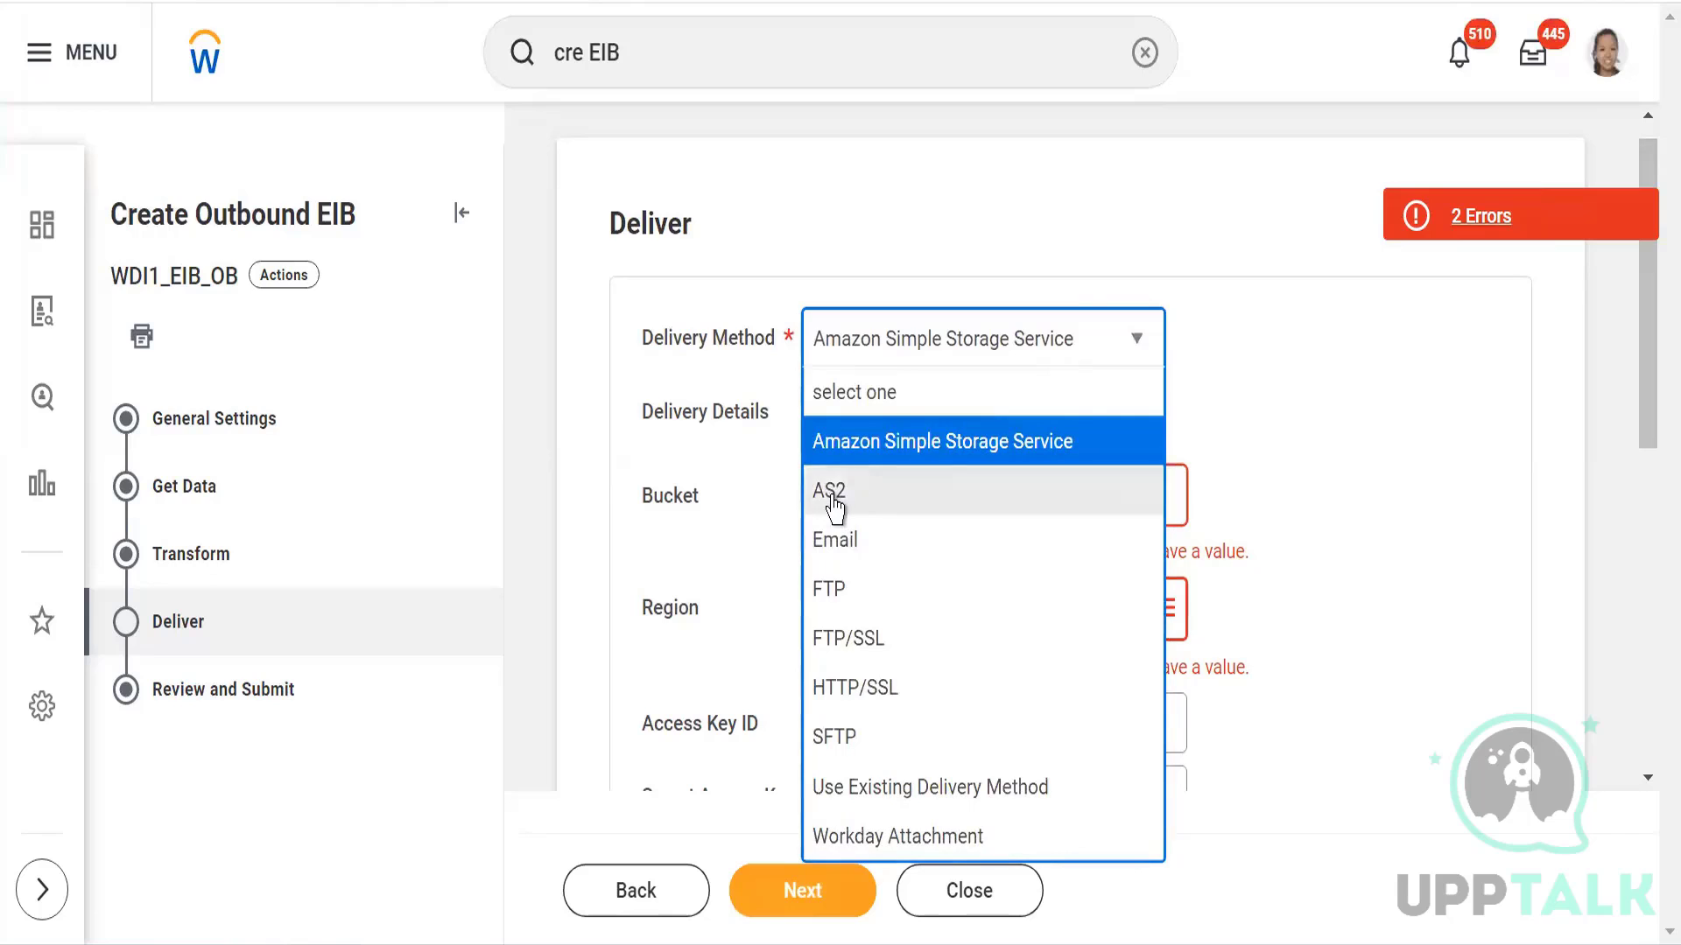
pyautogui.click(831, 492)
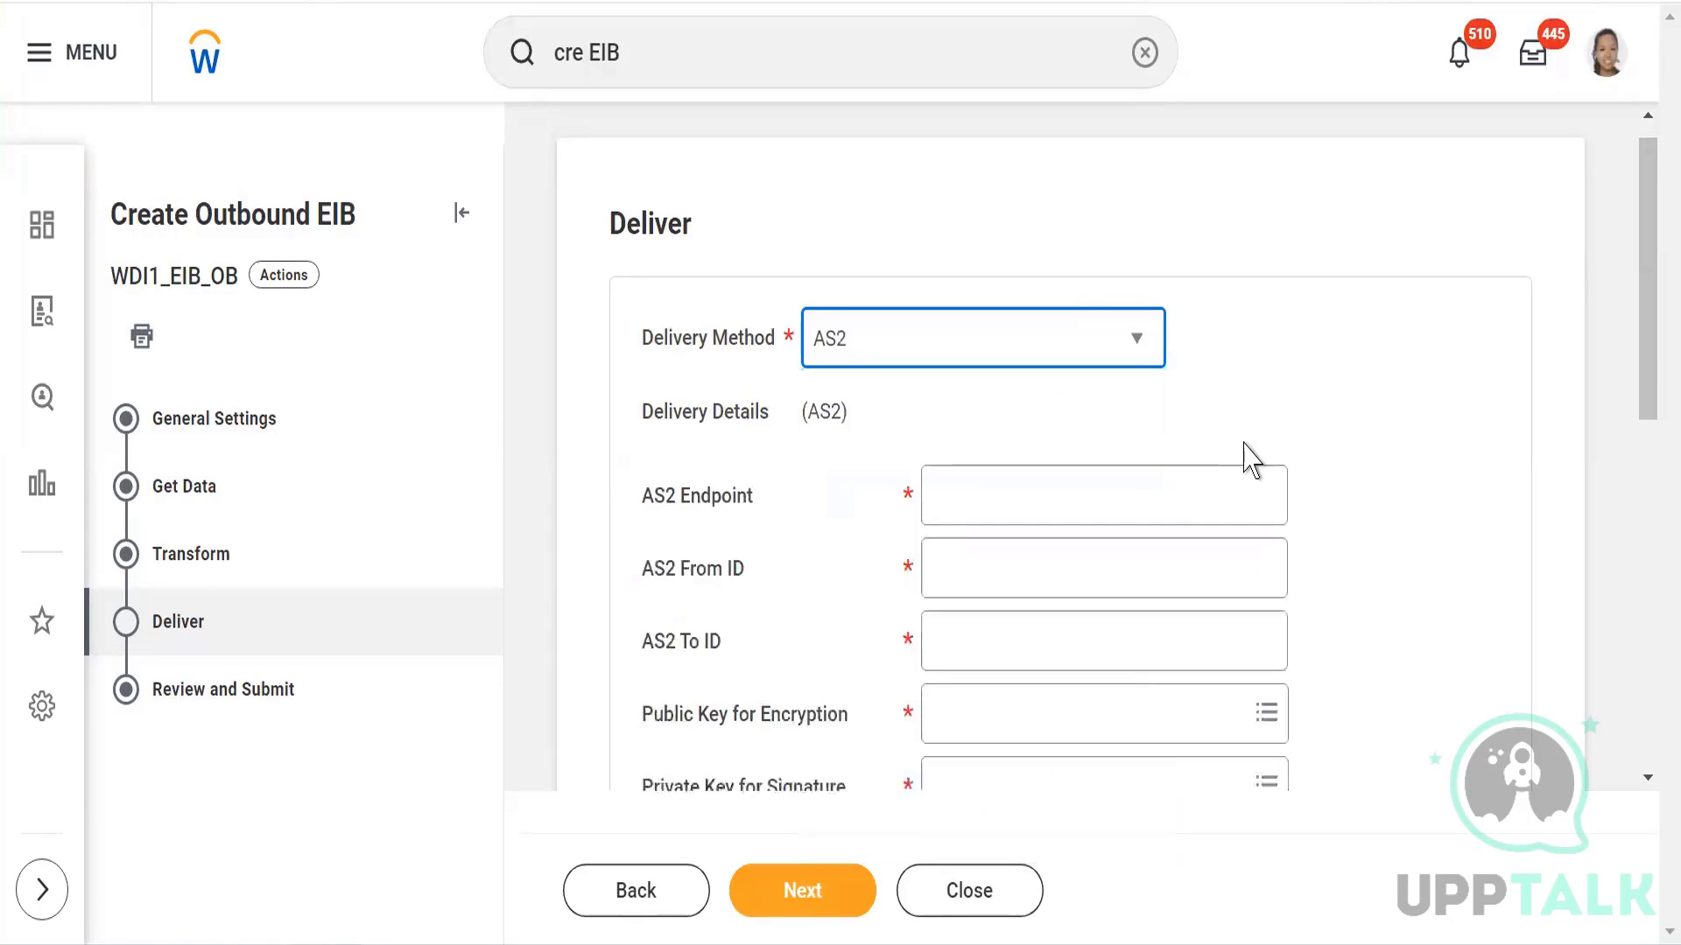
pyautogui.click(1384, 400)
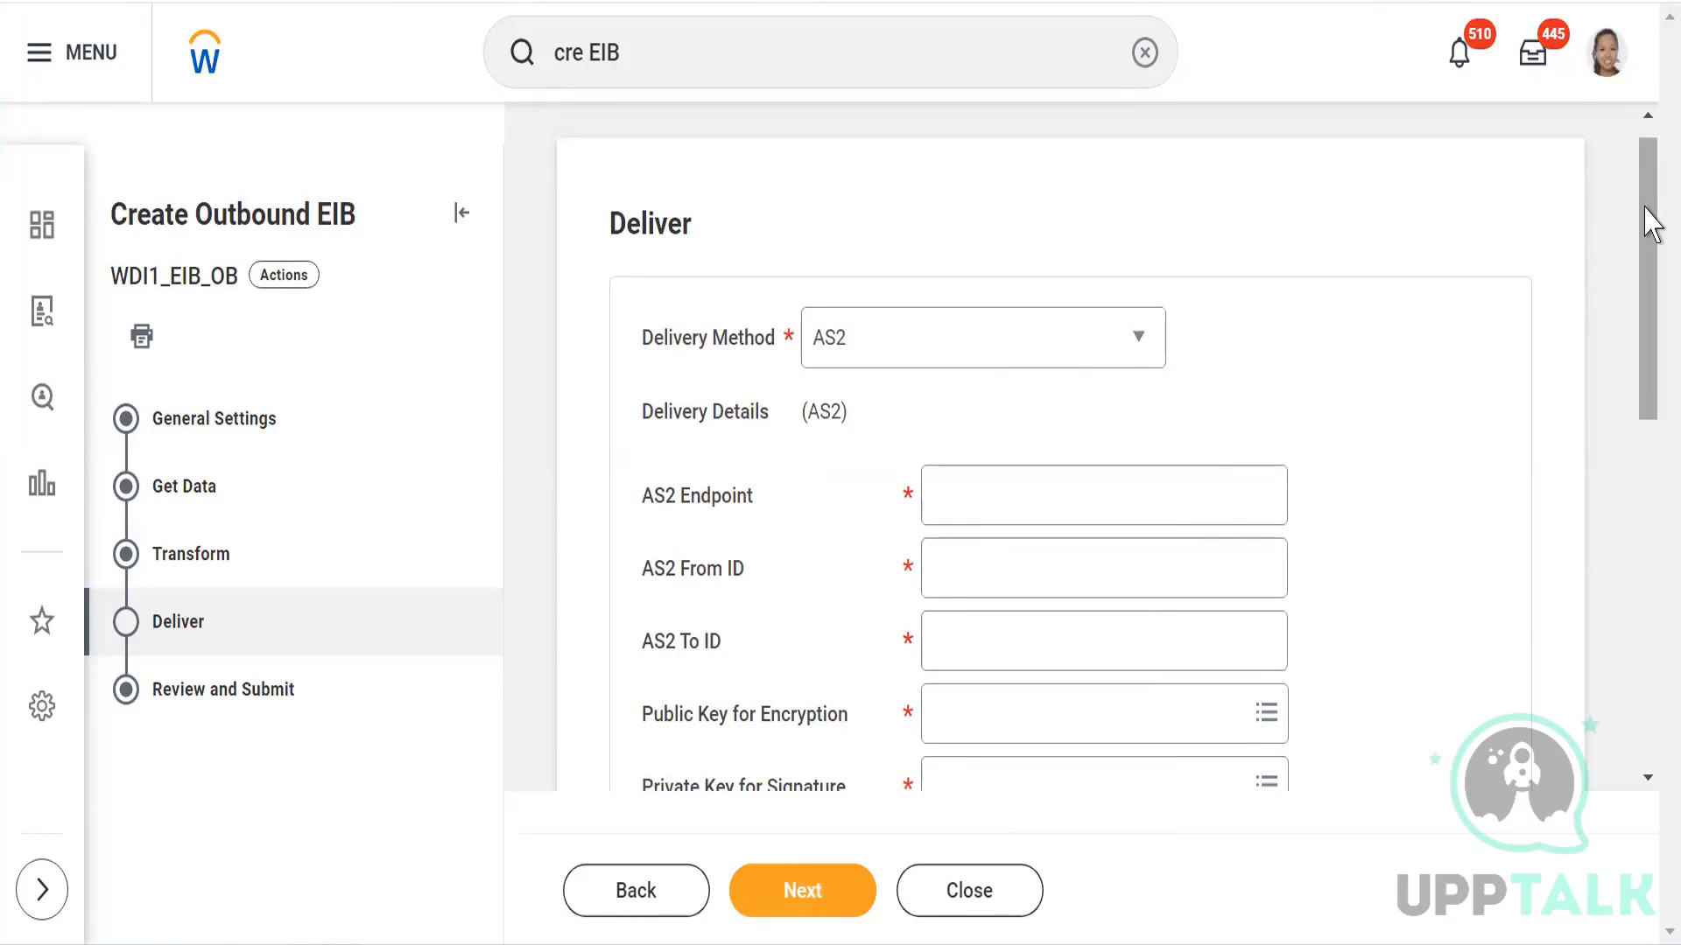
pyautogui.moveTo(1645, 222); pyautogui.dragTo(1651, 301)
pyautogui.click(990, 313)
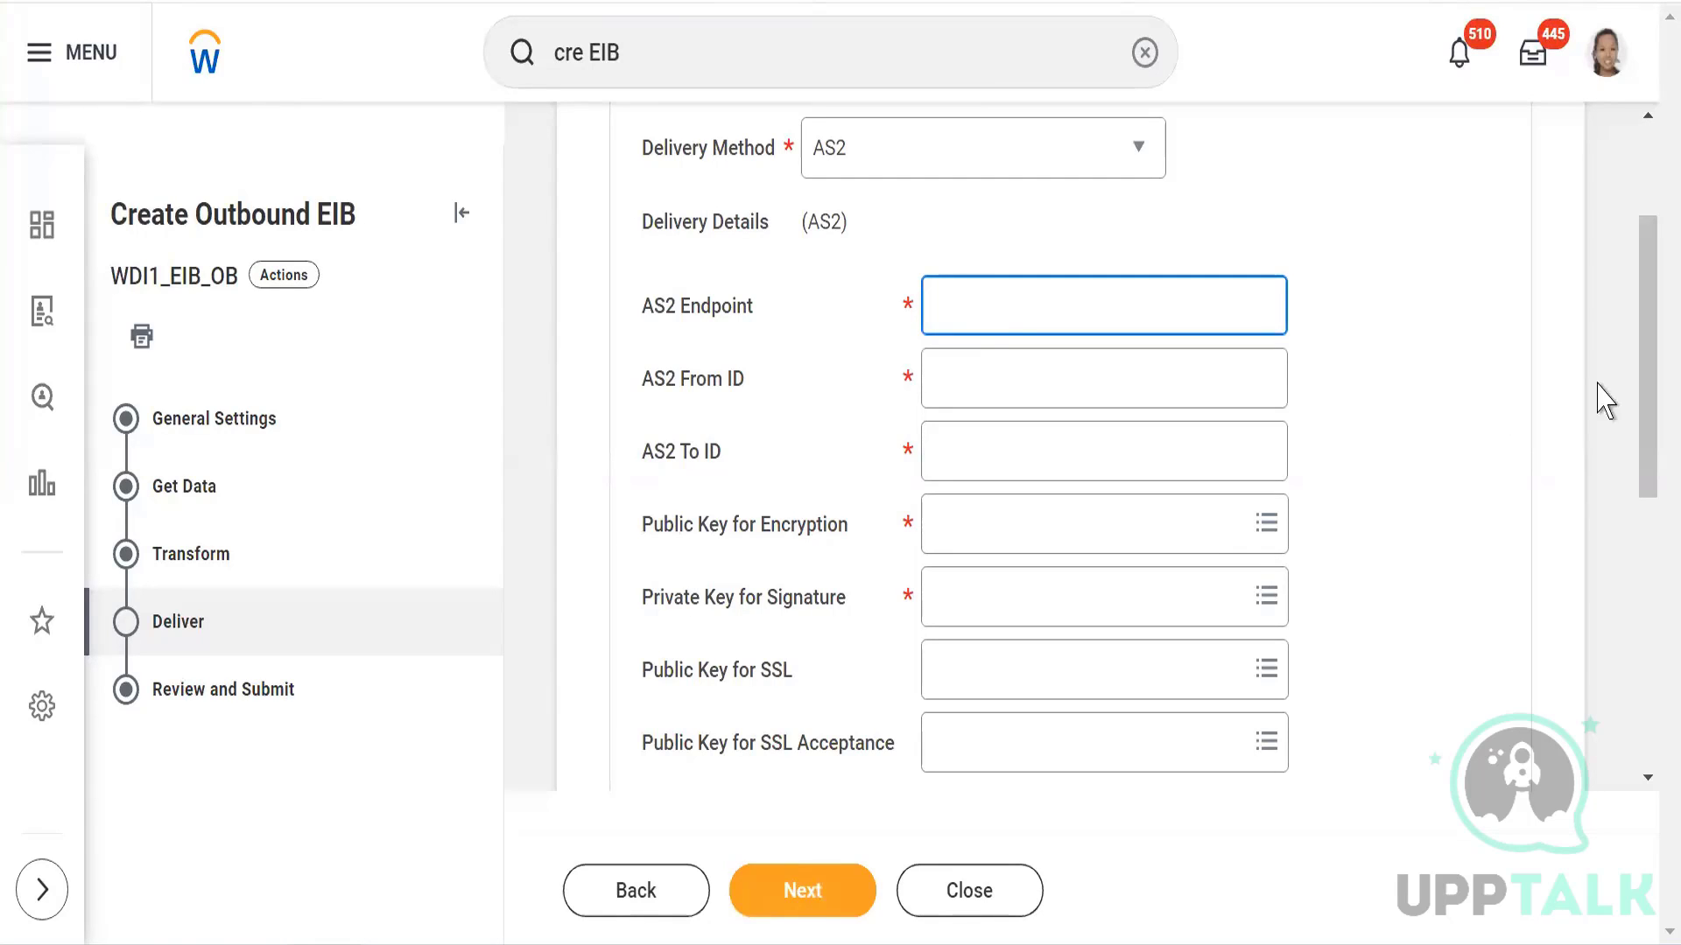
pyautogui.moveTo(1650, 374); pyautogui.dragTo(1639, 477)
pyautogui.scroll(5, 1623, 306)
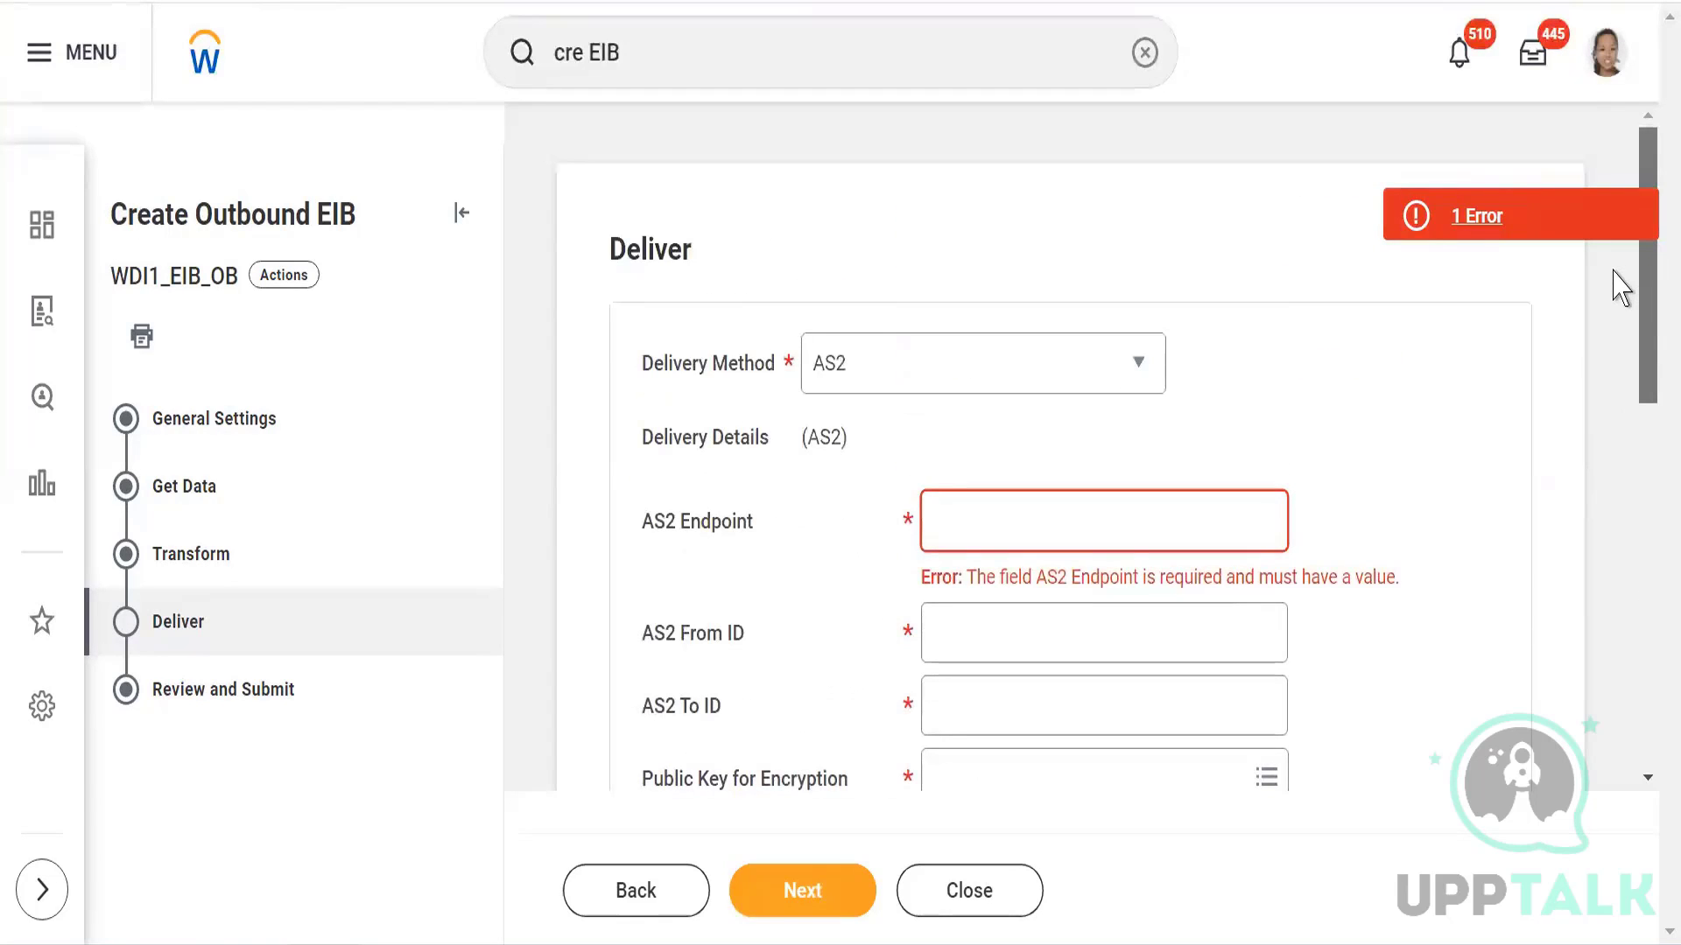
pyautogui.scroll(-3, 1620, 289)
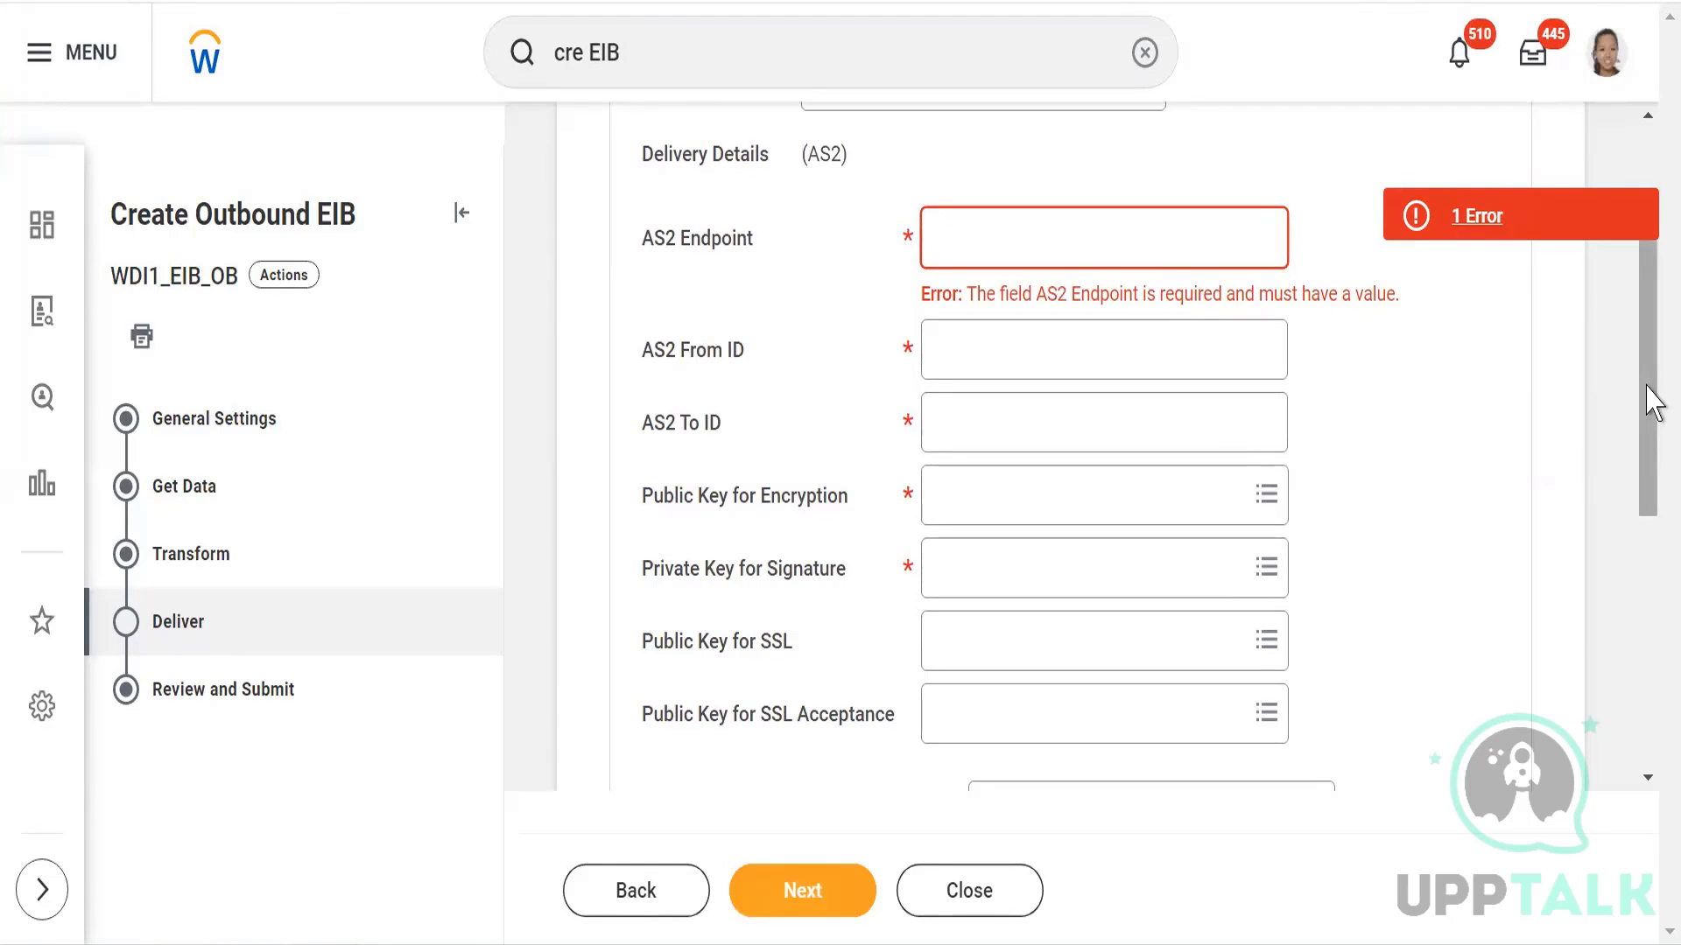
pyautogui.rightClick(1653, 322)
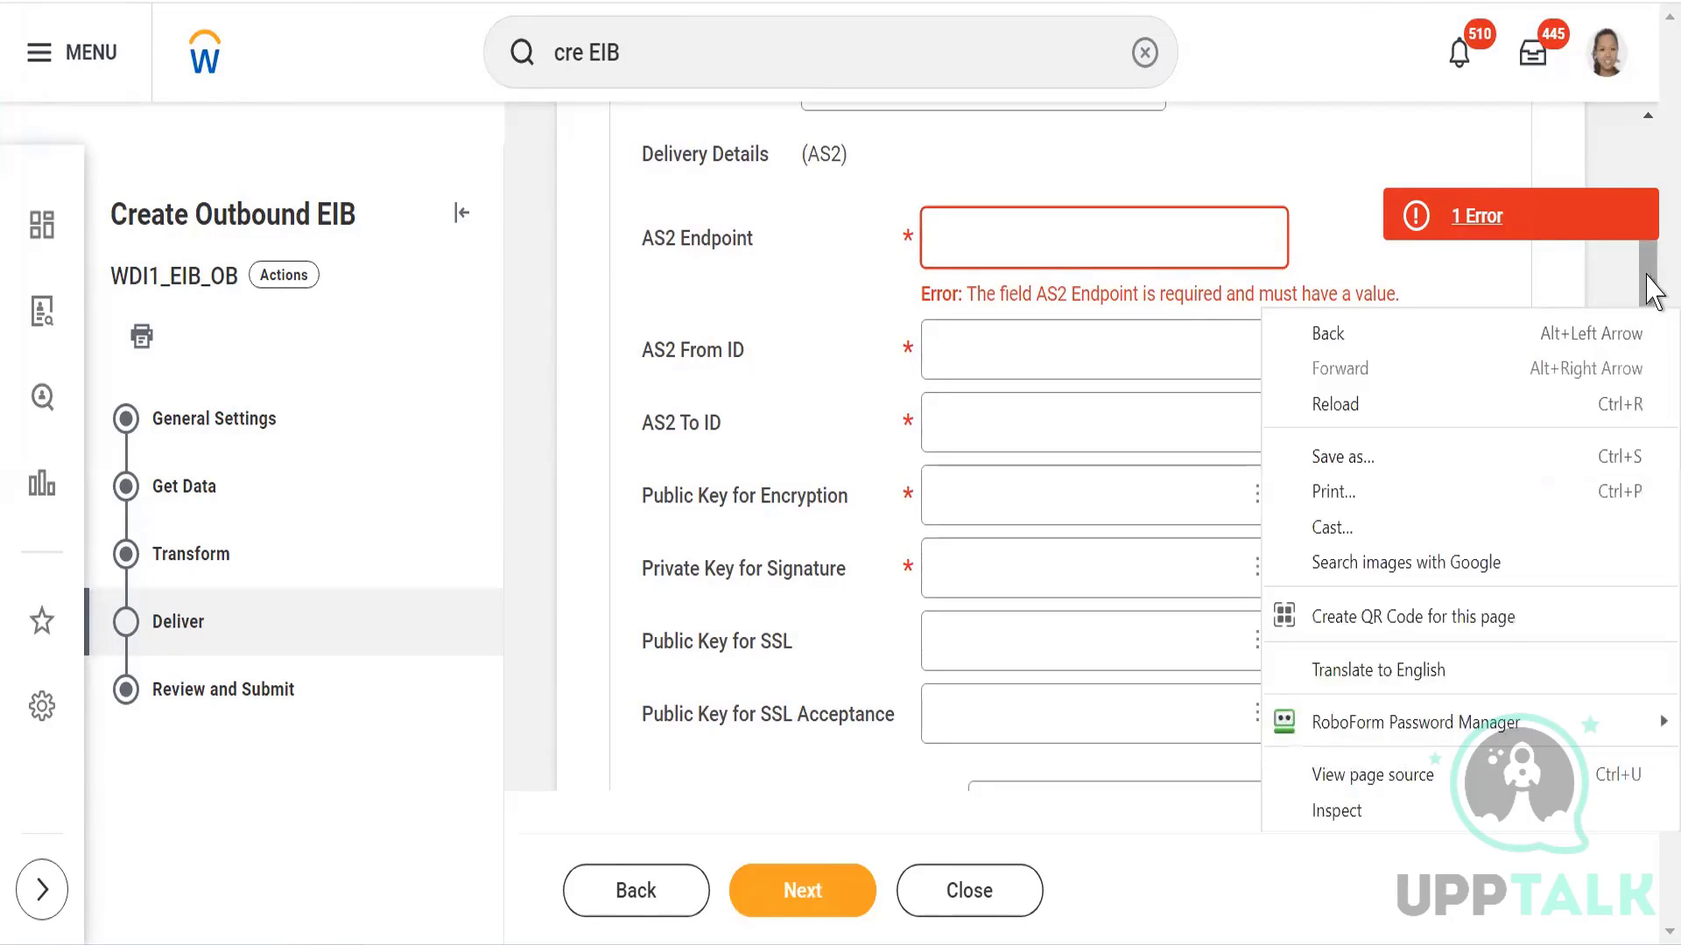
pyautogui.click(1655, 281)
pyautogui.scroll(2, 1651, 219)
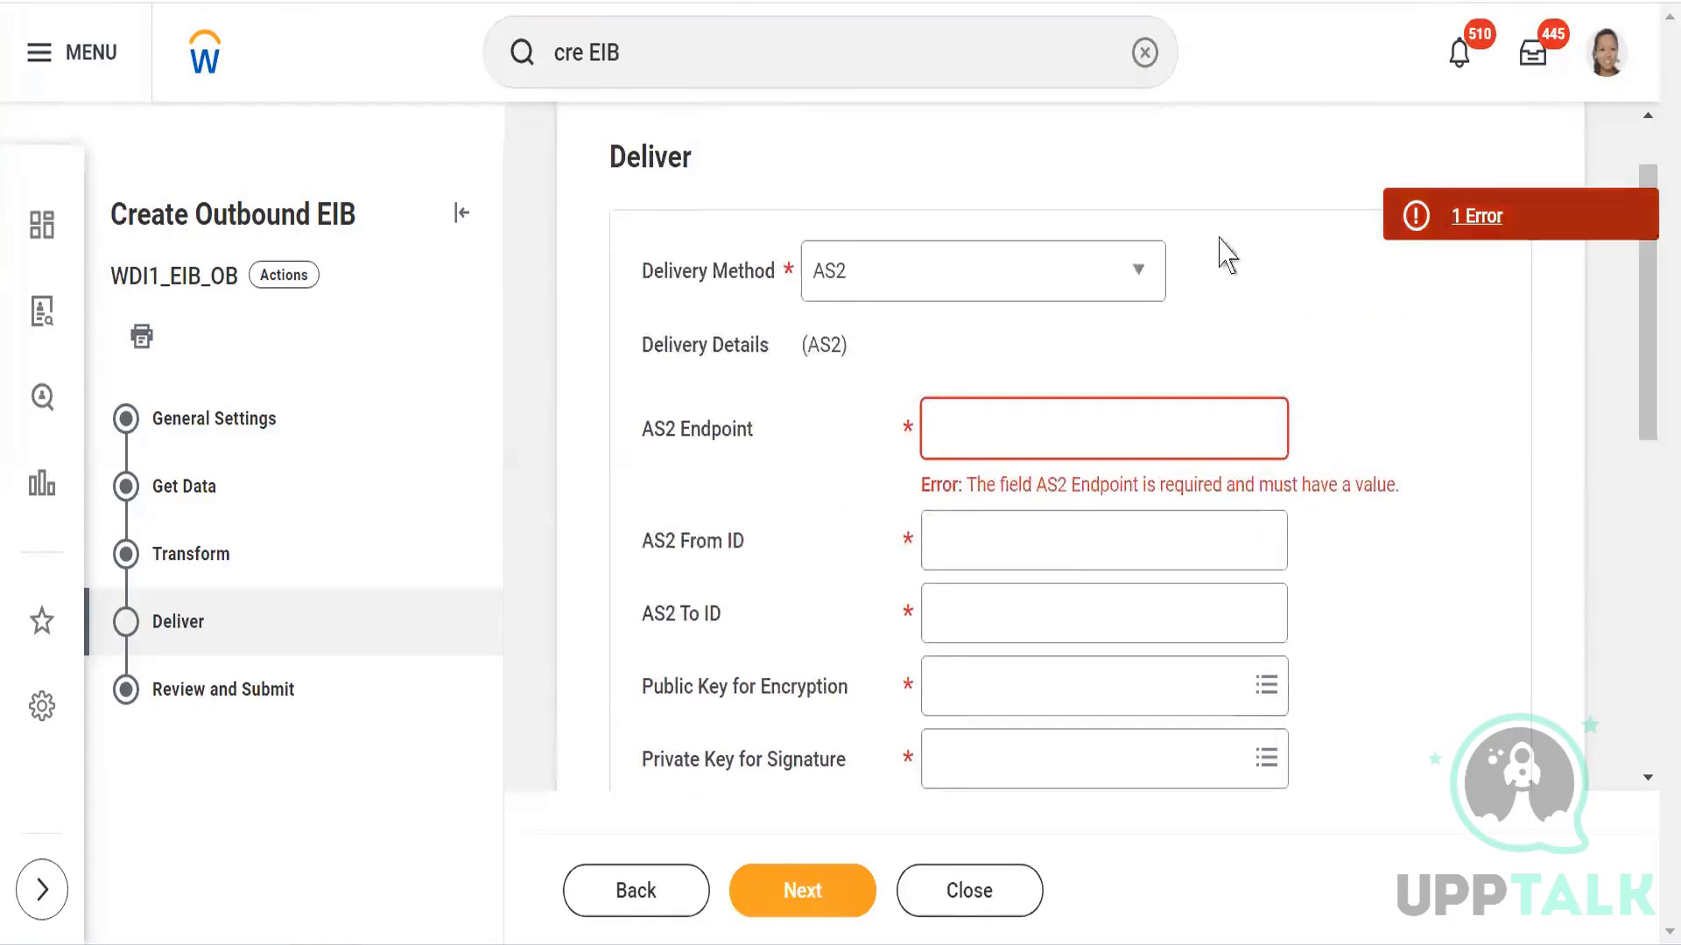
# Step: Change the delivery method to Email and review its sender, recipient, subject and text fields
pyautogui.click(1120, 280)
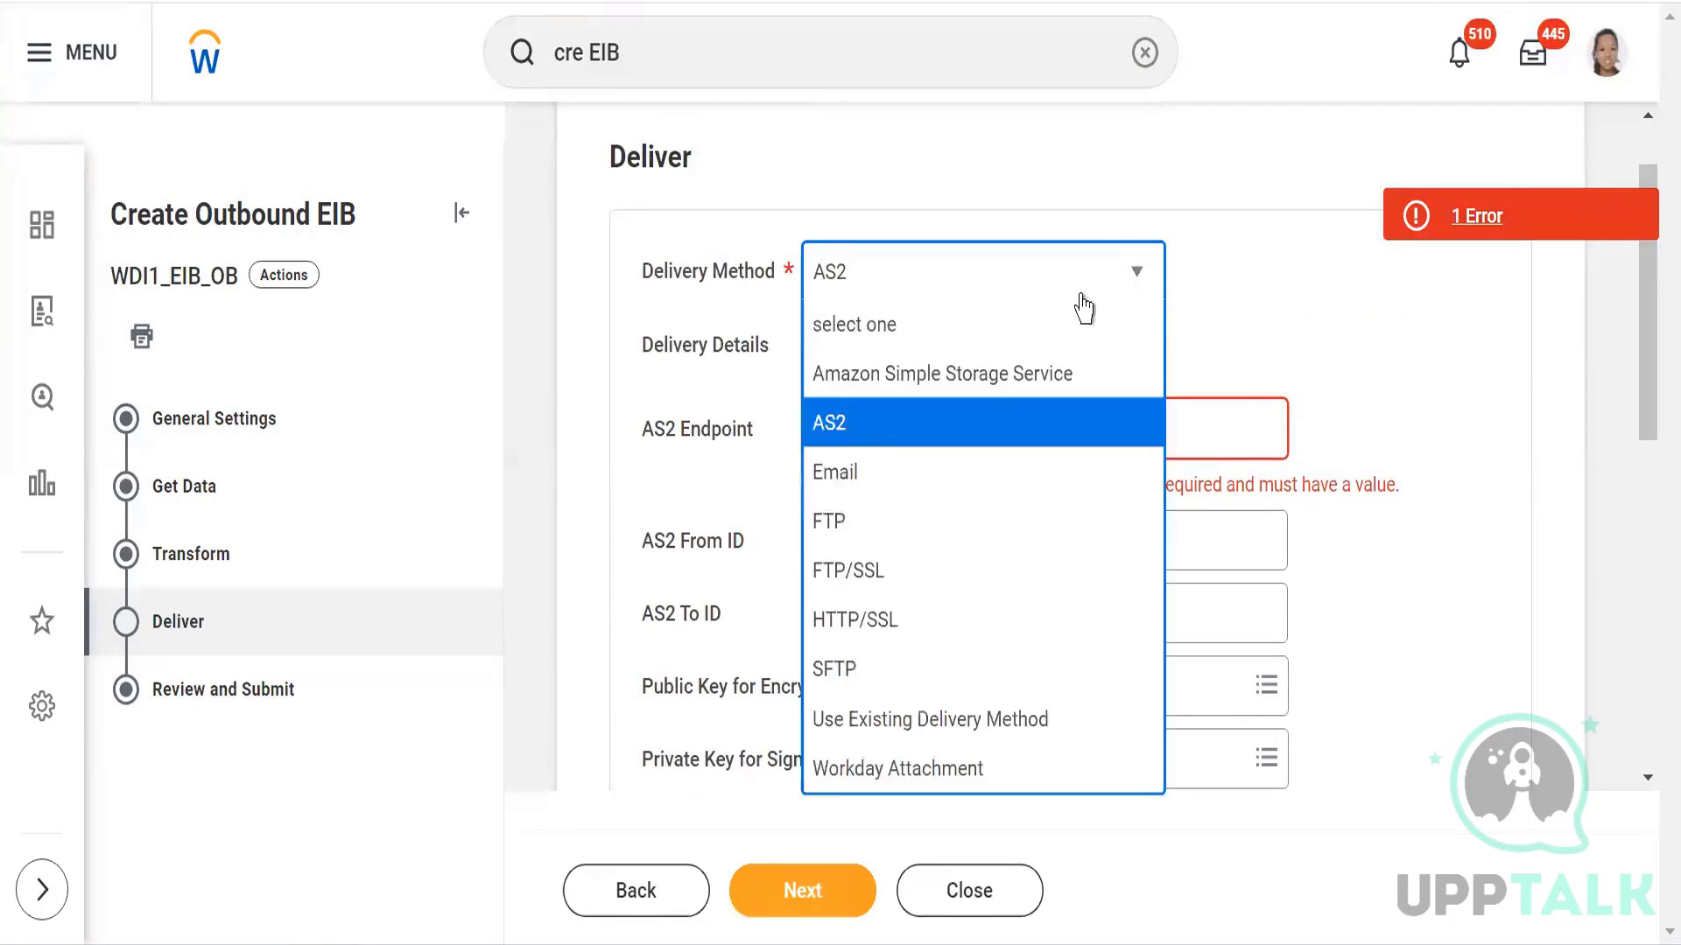
pyautogui.click(826, 477)
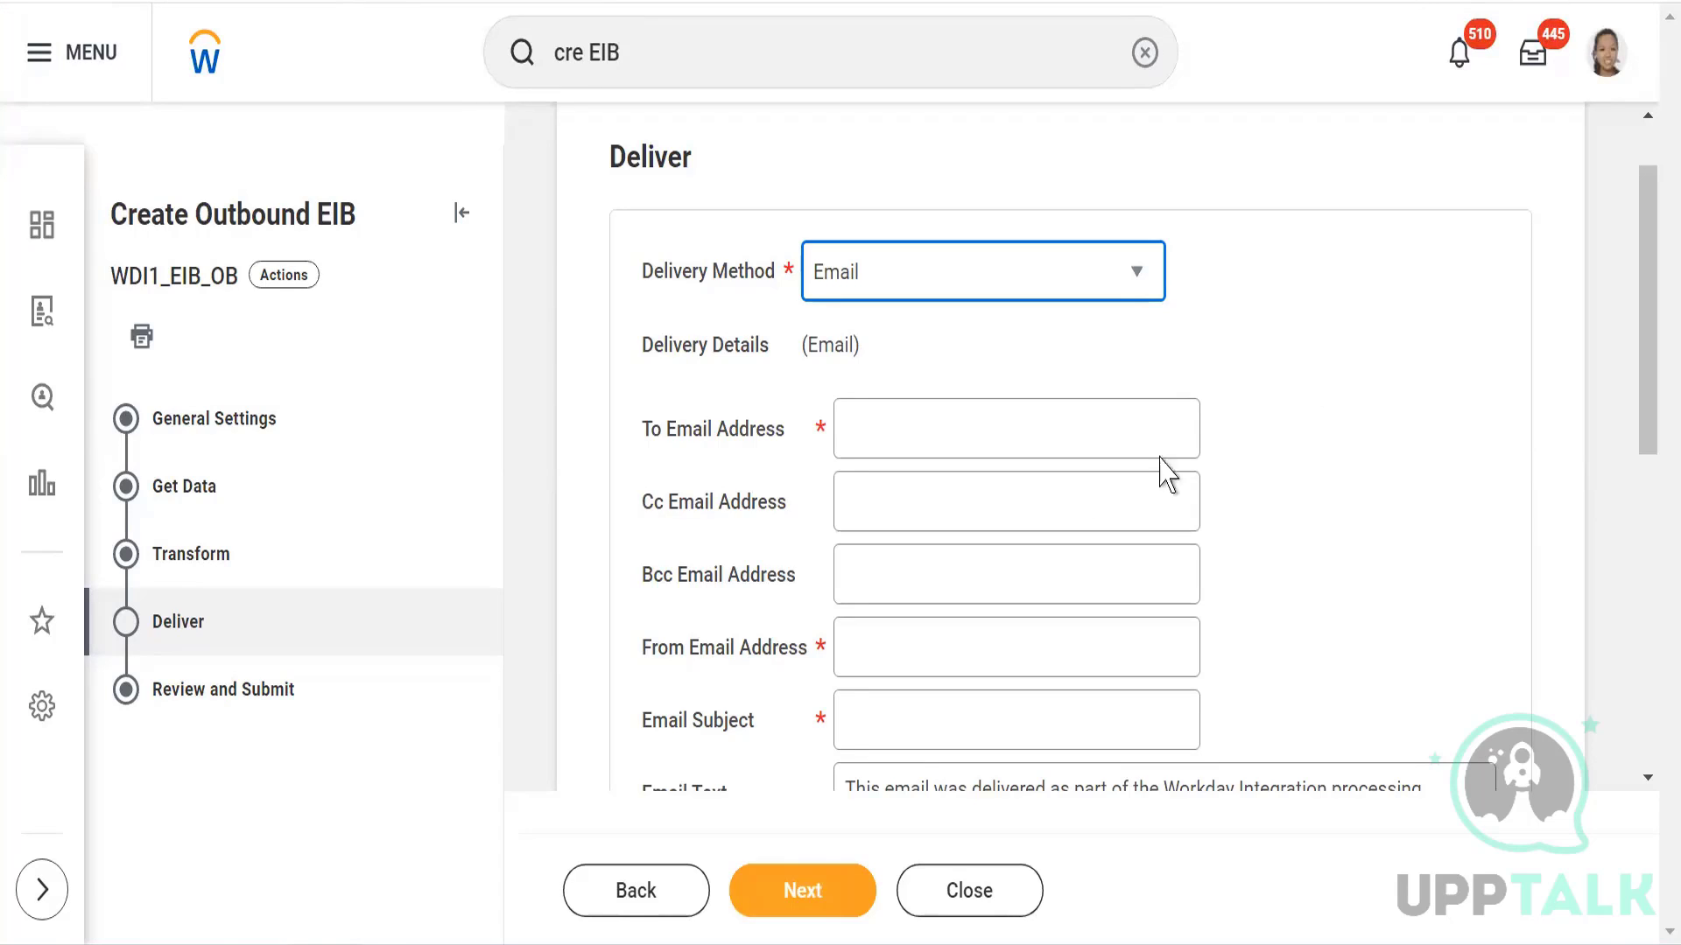
pyautogui.click(911, 663)
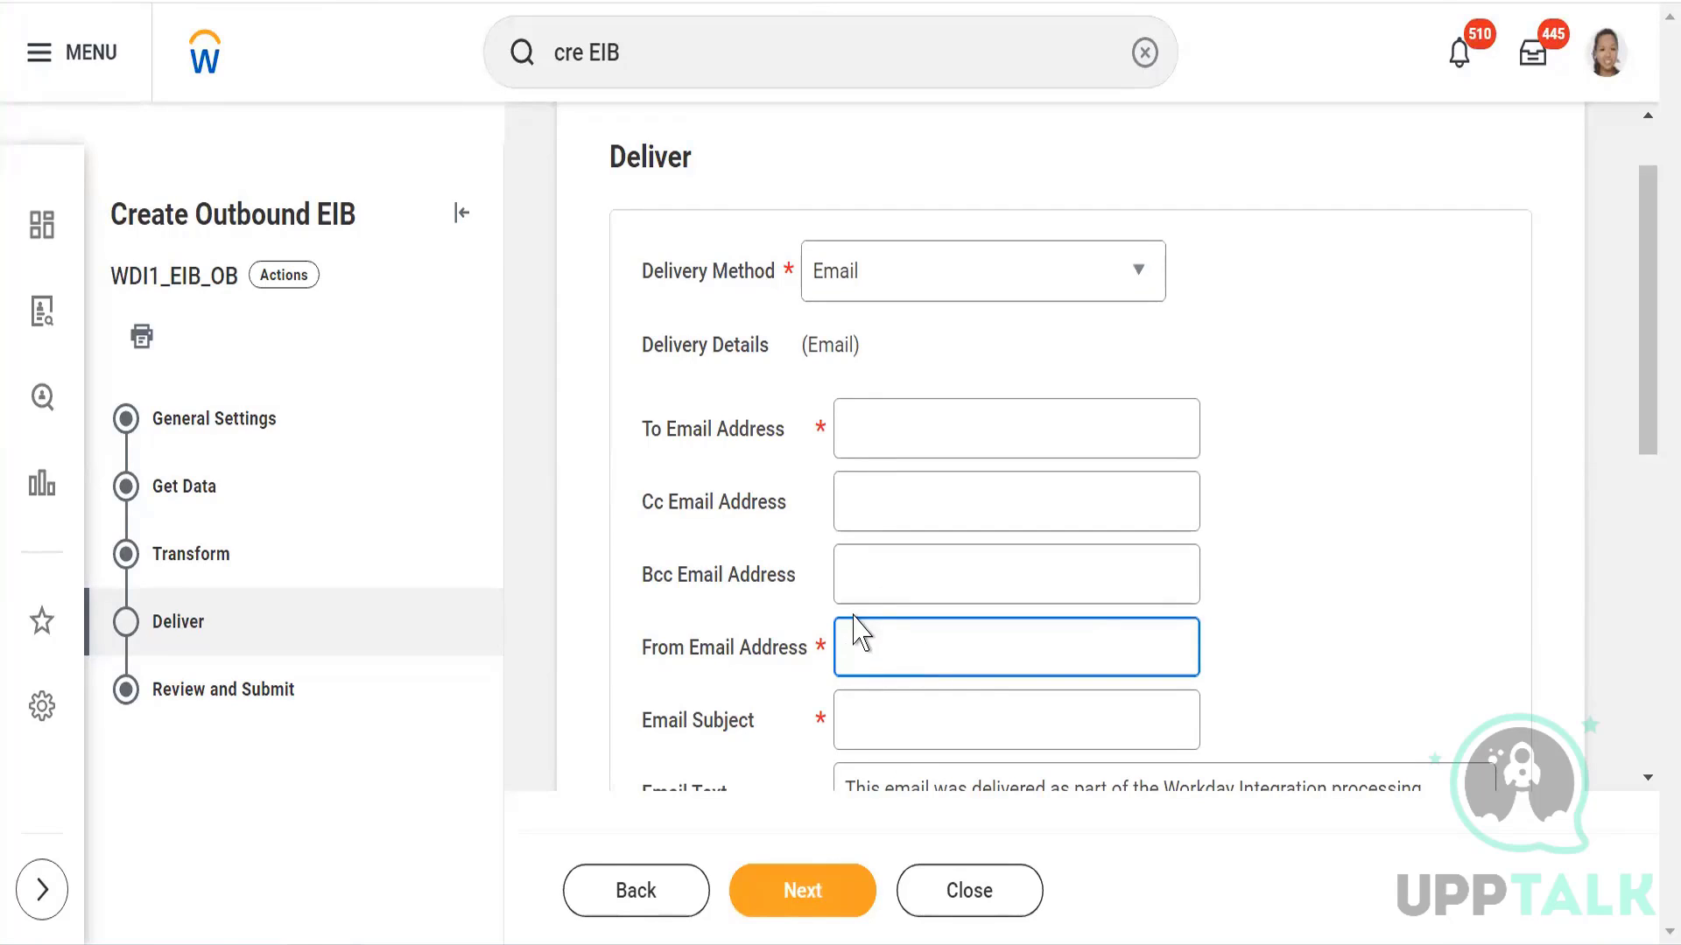
pyautogui.click(1283, 632)
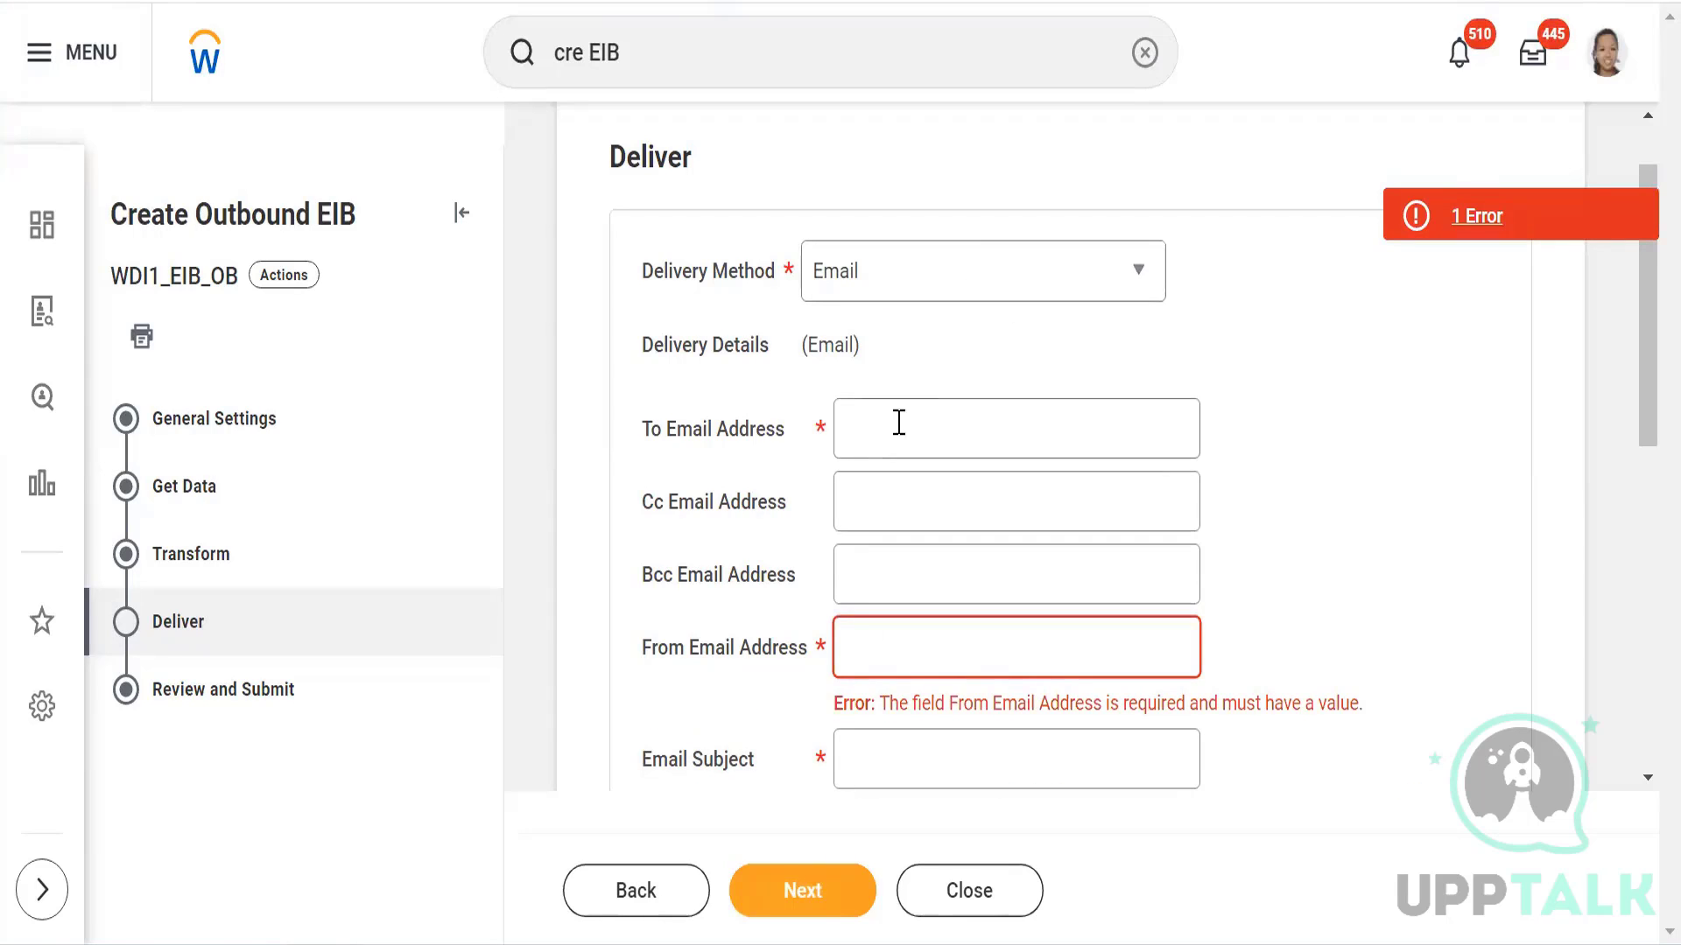
pyautogui.click(871, 442)
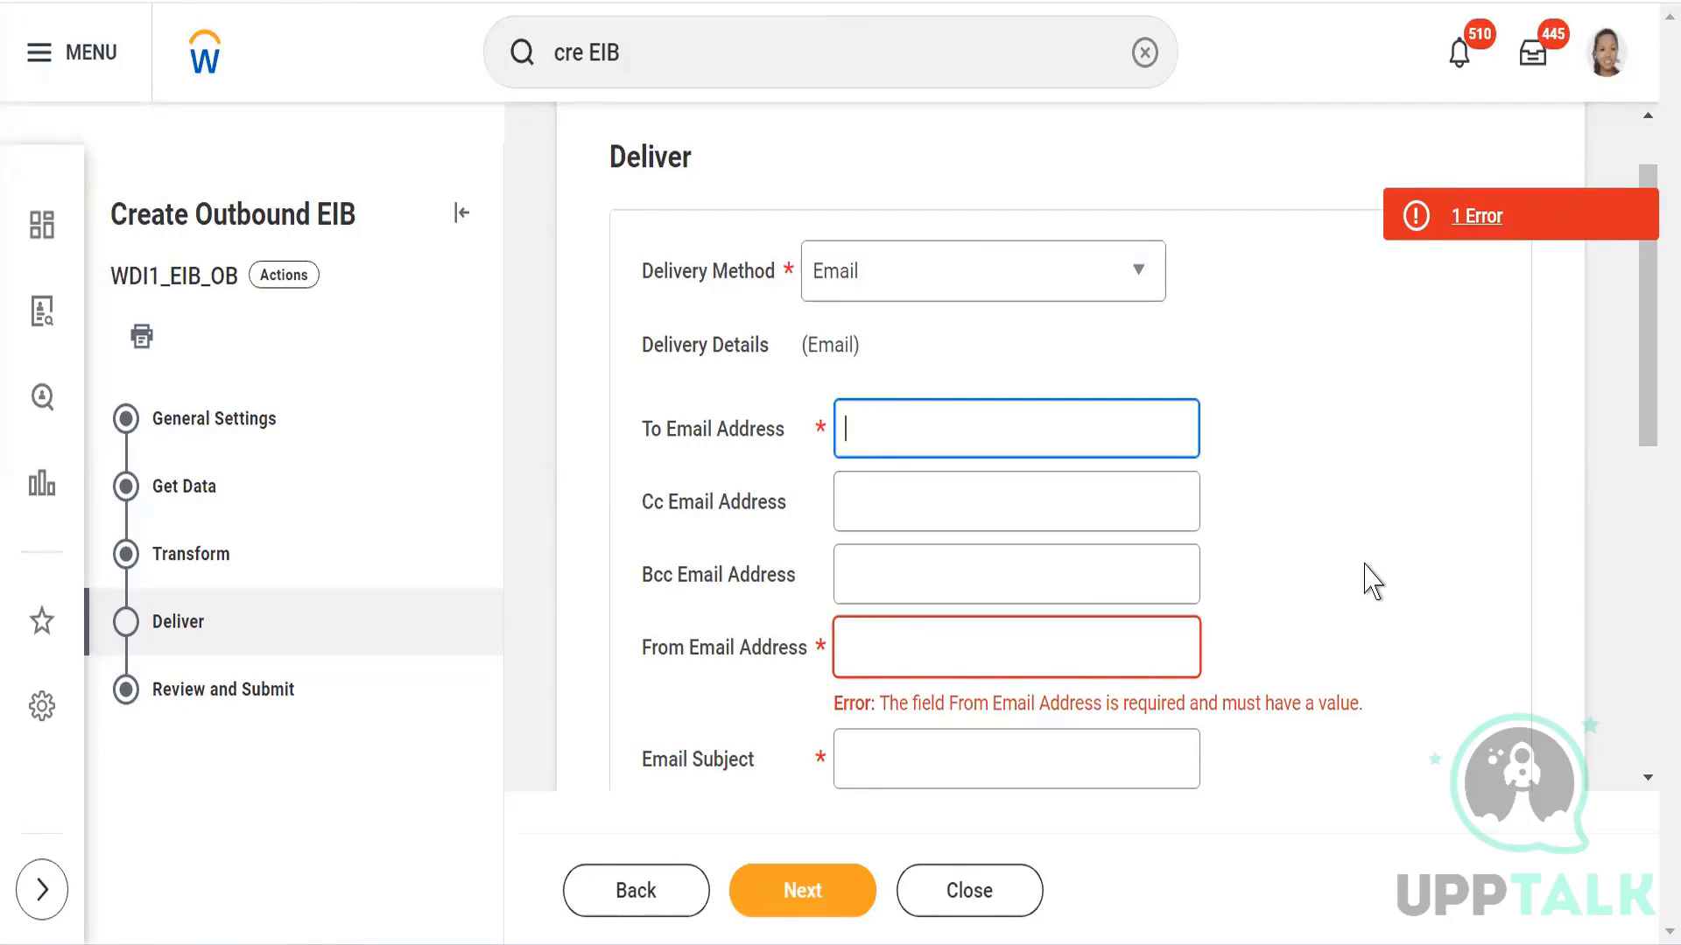
pyautogui.click(1646, 459)
pyautogui.moveTo(1645, 385); pyautogui.dragTo(1649, 526)
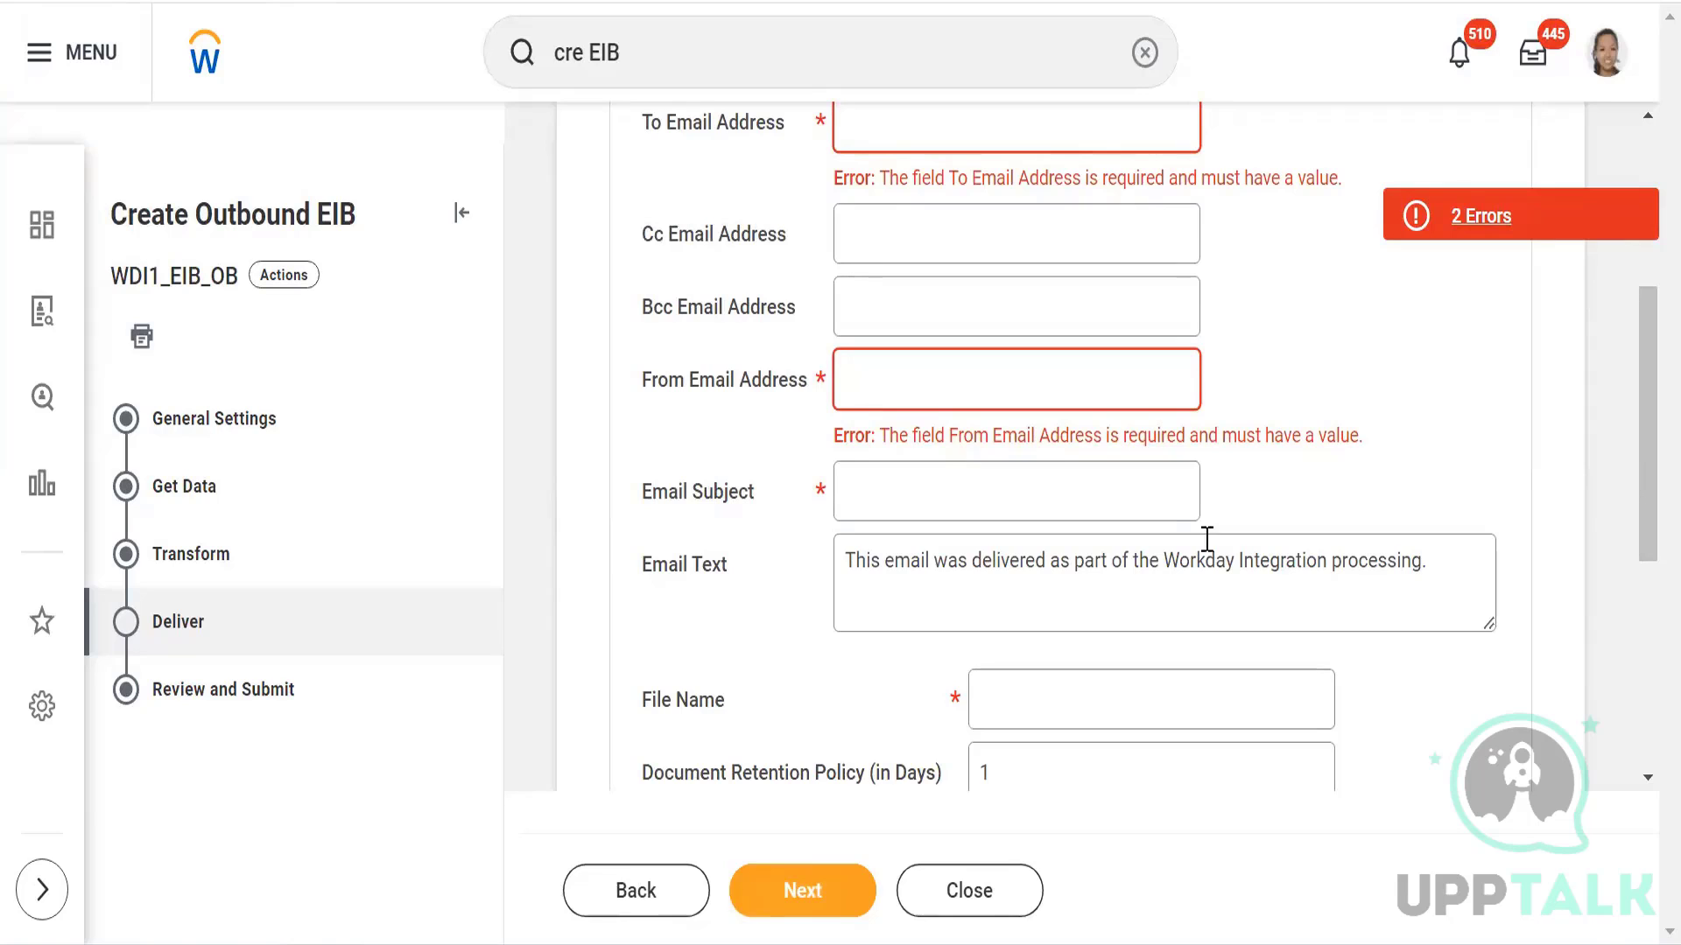
# Step: Change the delivery method to FTP and review its address, directory, user ID and password fields
pyautogui.moveTo(1649, 456); pyautogui.dragTo(1651, 254)
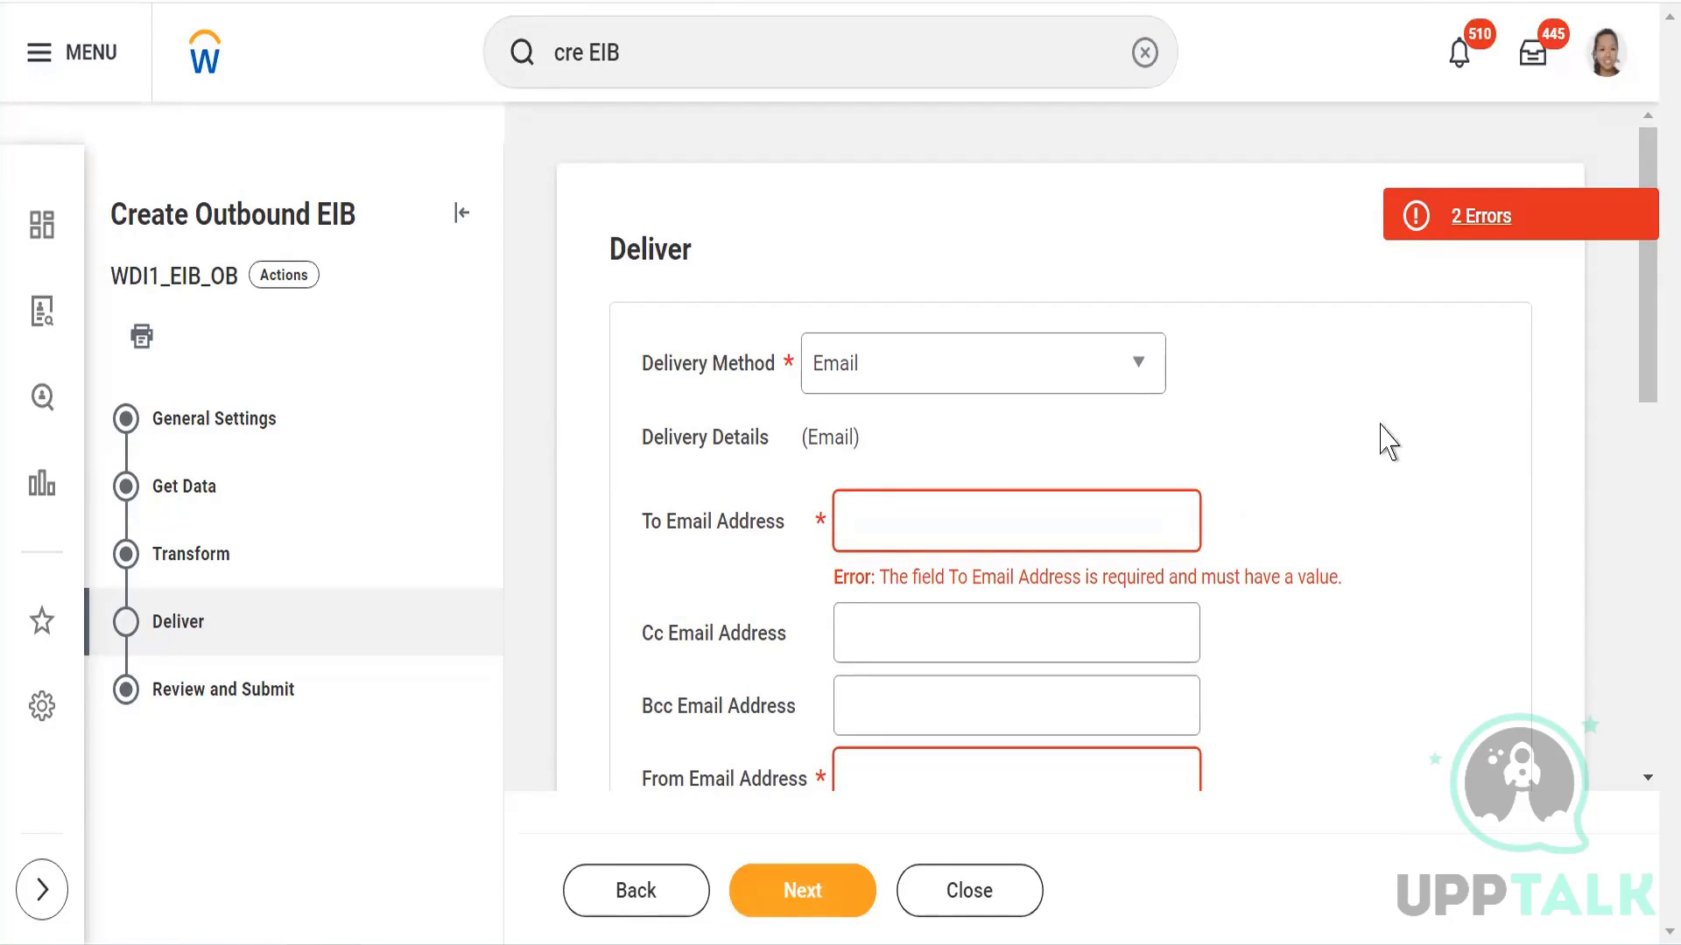
pyautogui.click(1141, 383)
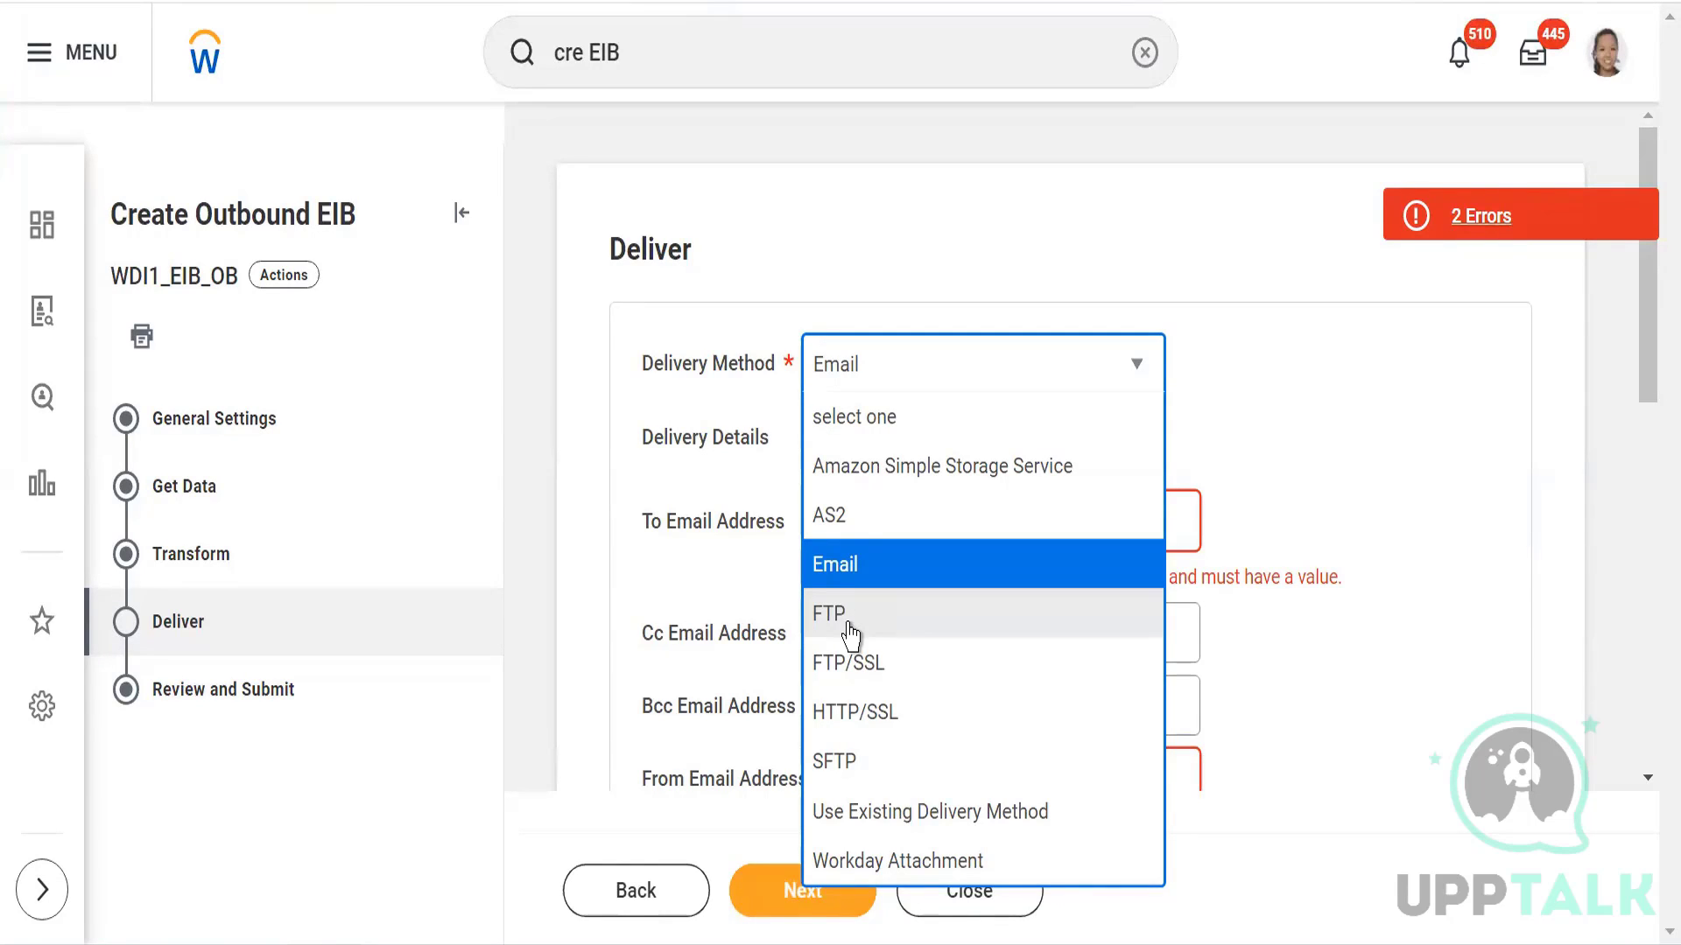
pyautogui.click(847, 617)
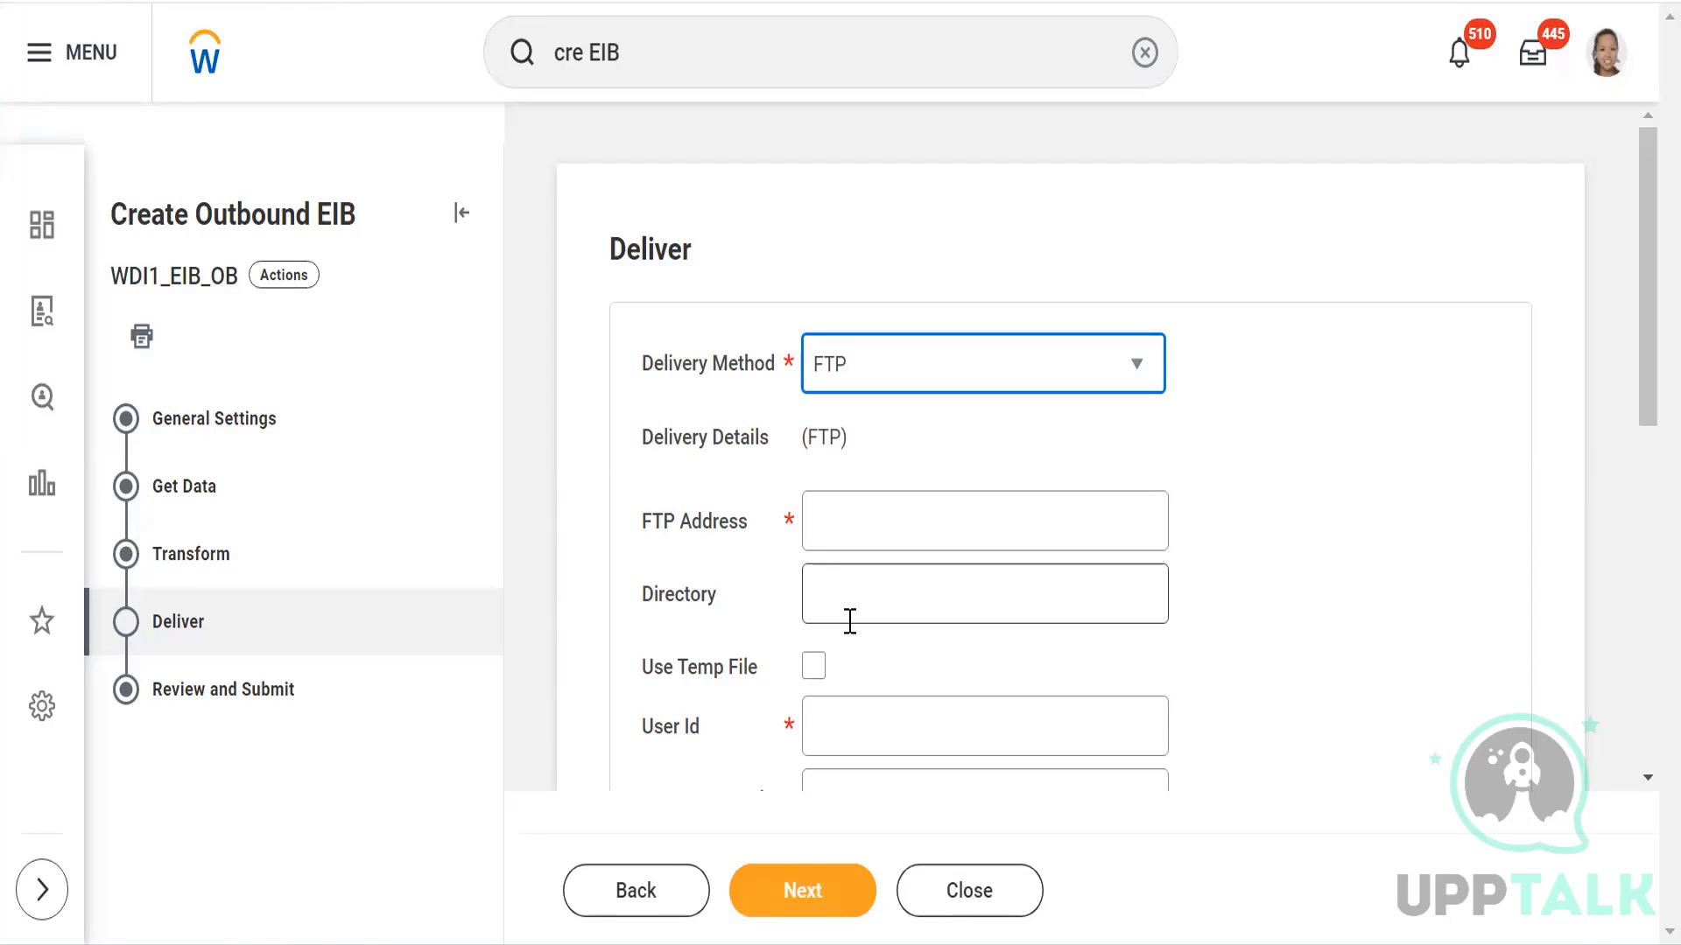
pyautogui.click(1294, 501)
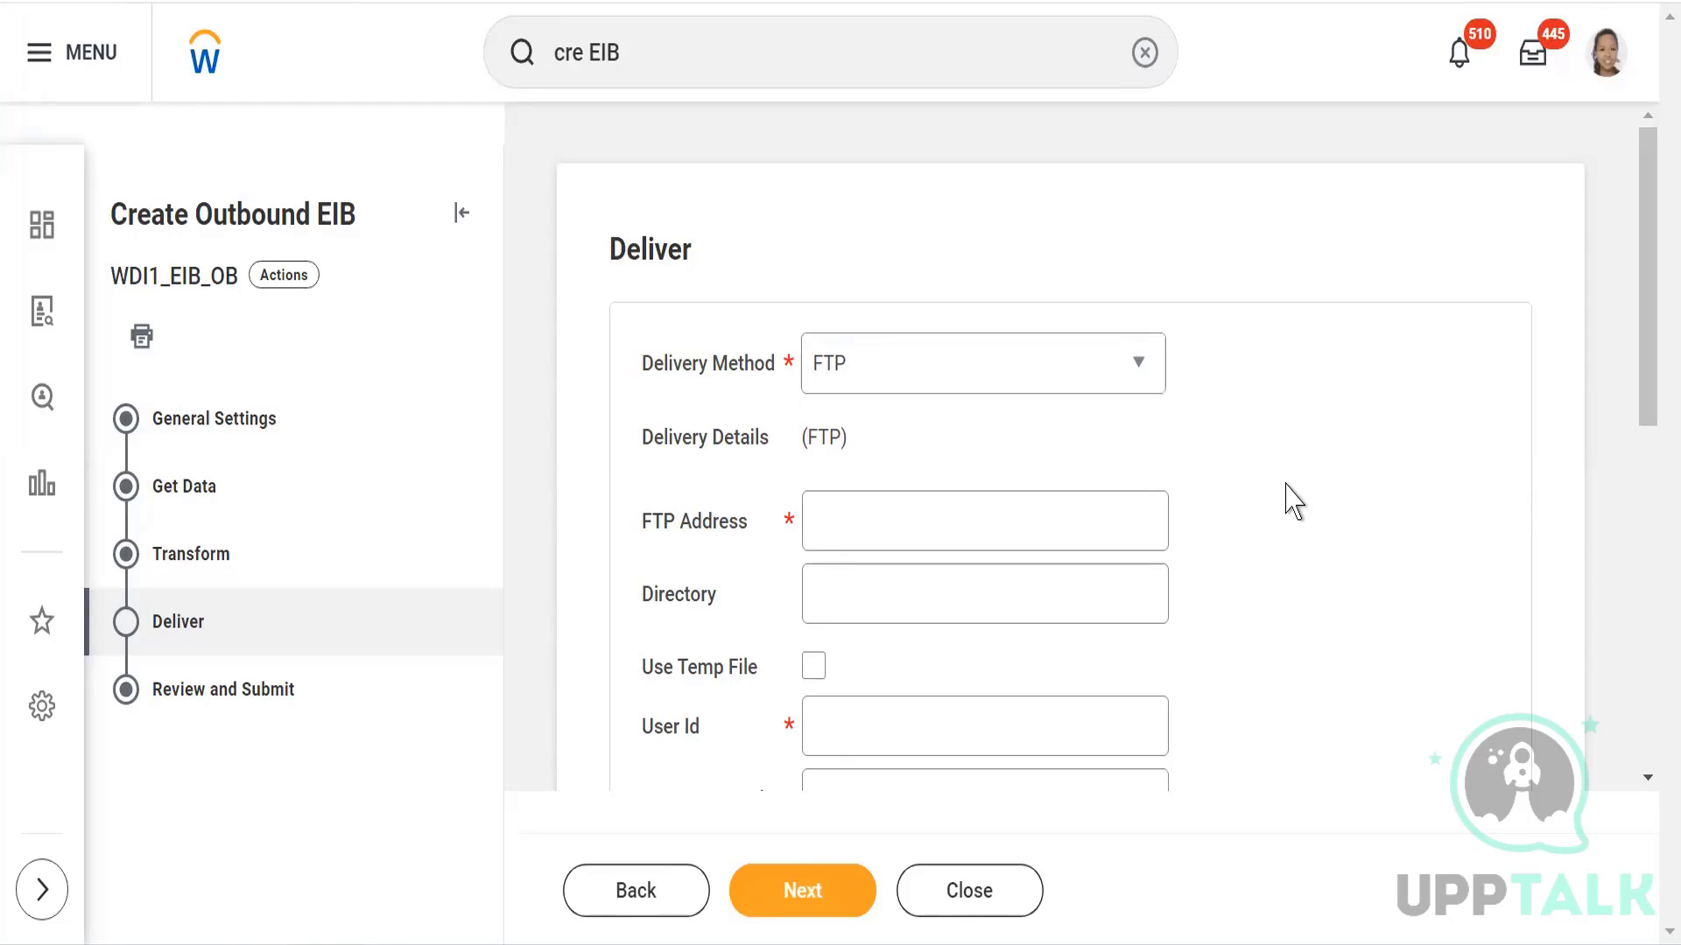
pyautogui.scroll(-2, 1286, 499)
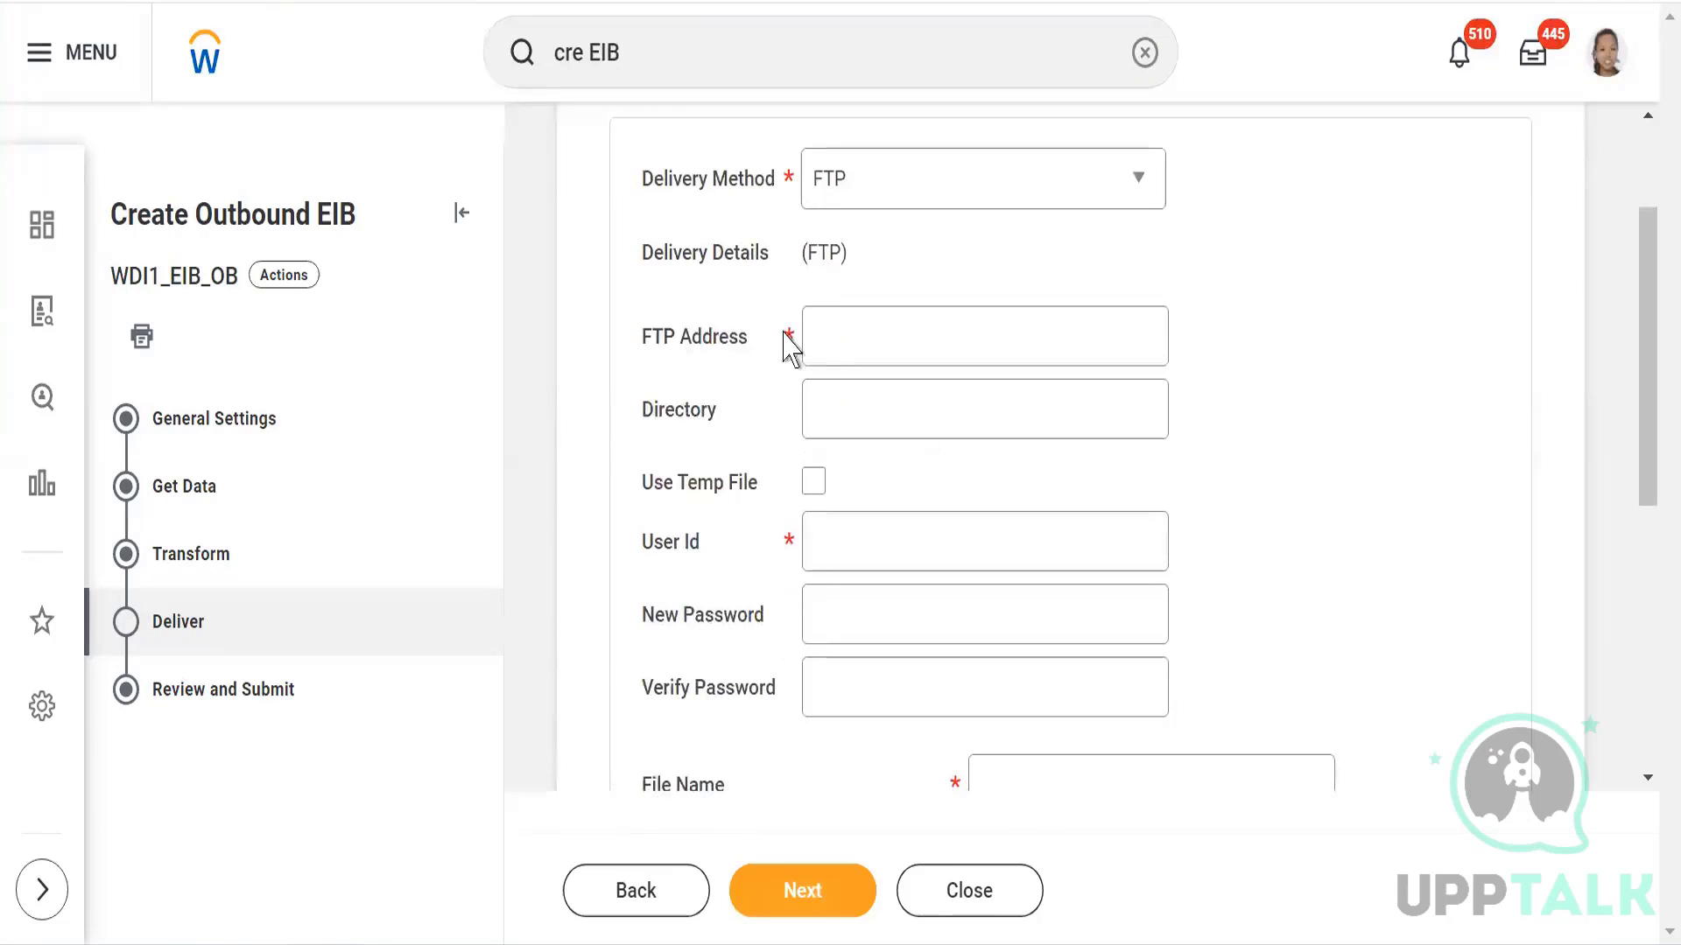
# Step: Enter 66.44.22. as the FTP address and check the required address format
pyautogui.click(857, 324)
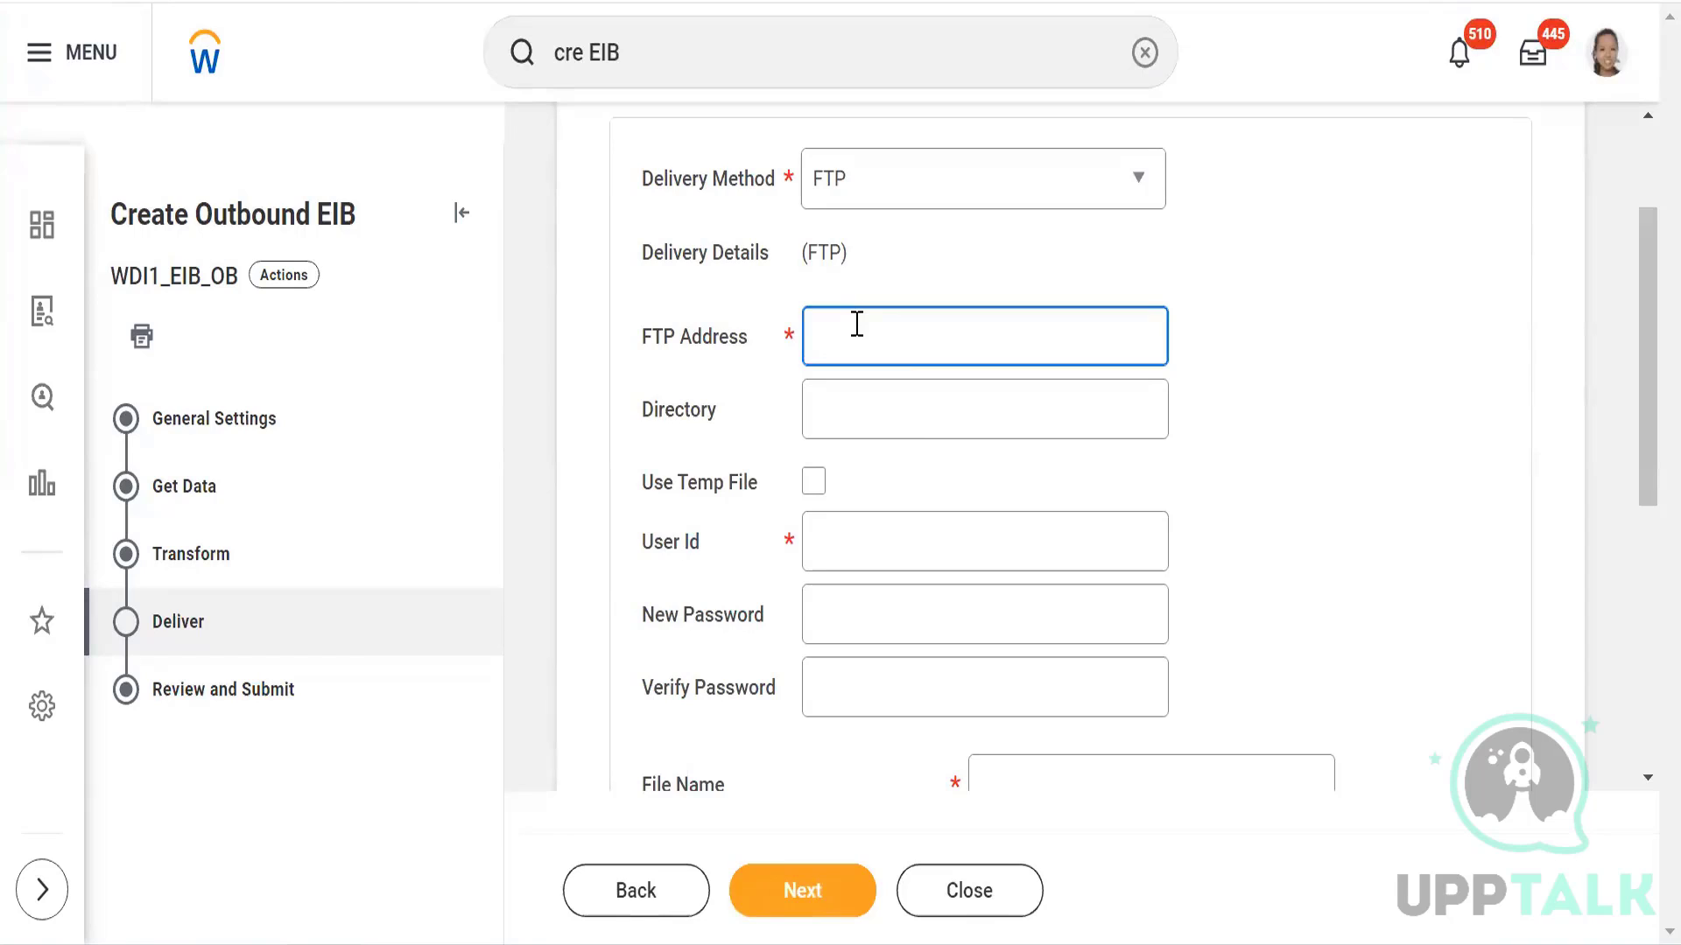
pyautogui.write('66.44.22.')
pyautogui.click(1255, 372)
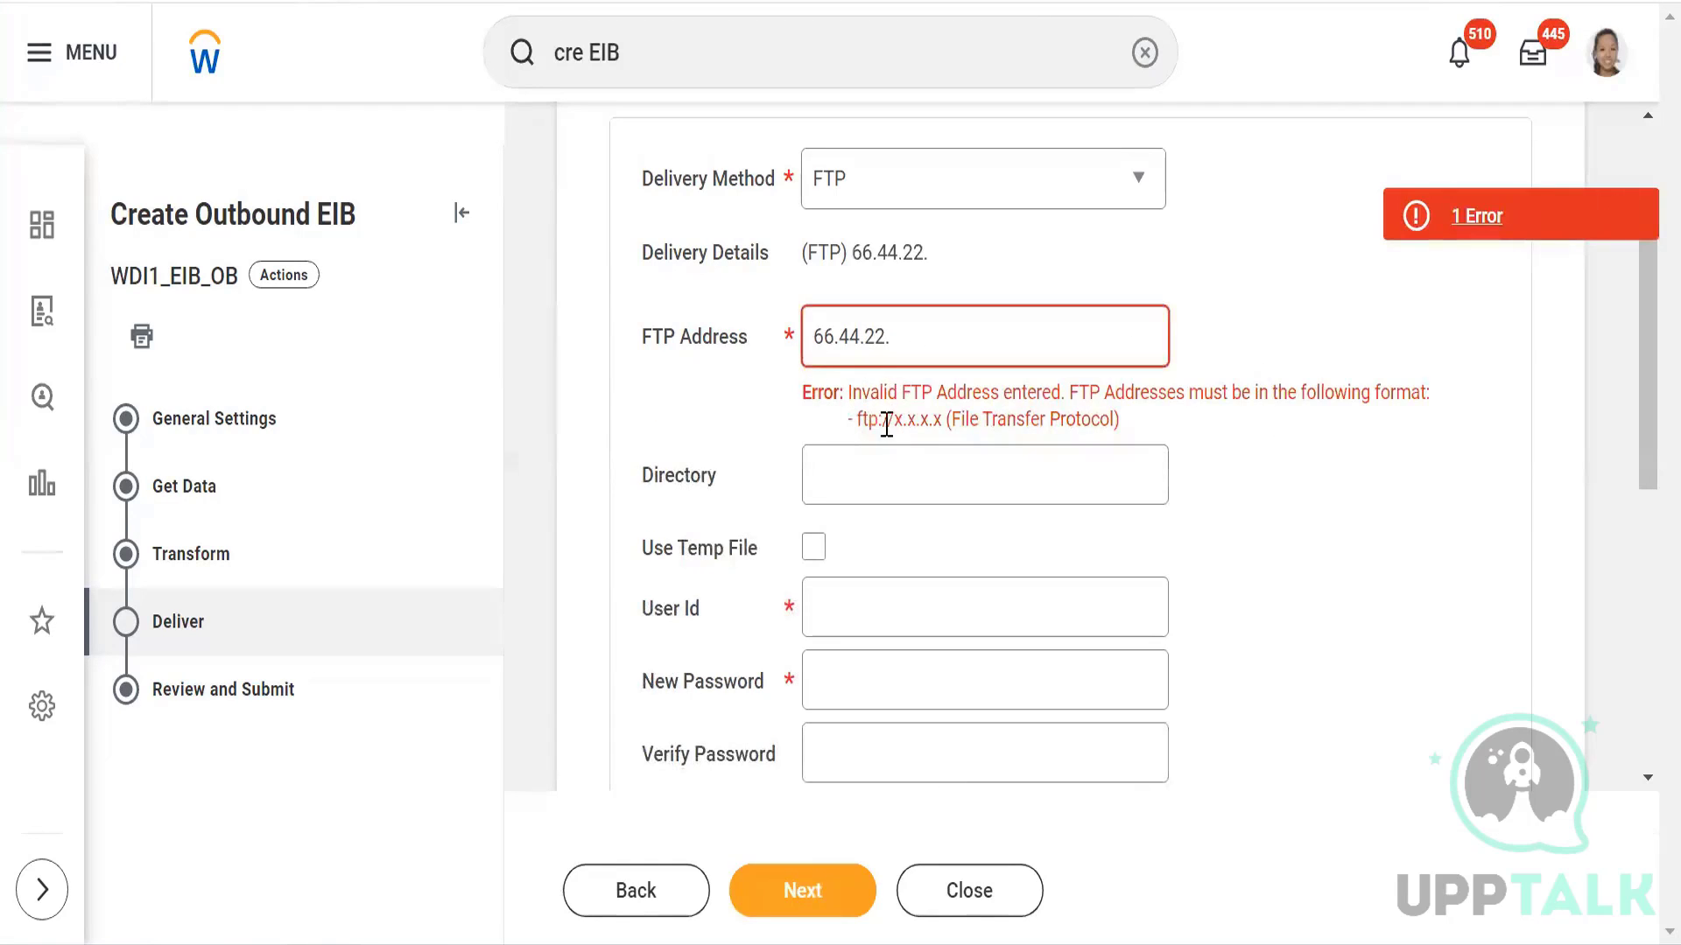
pyautogui.moveTo(854, 422); pyautogui.dragTo(865, 429)
pyautogui.moveTo(865, 429); pyautogui.dragTo(940, 420)
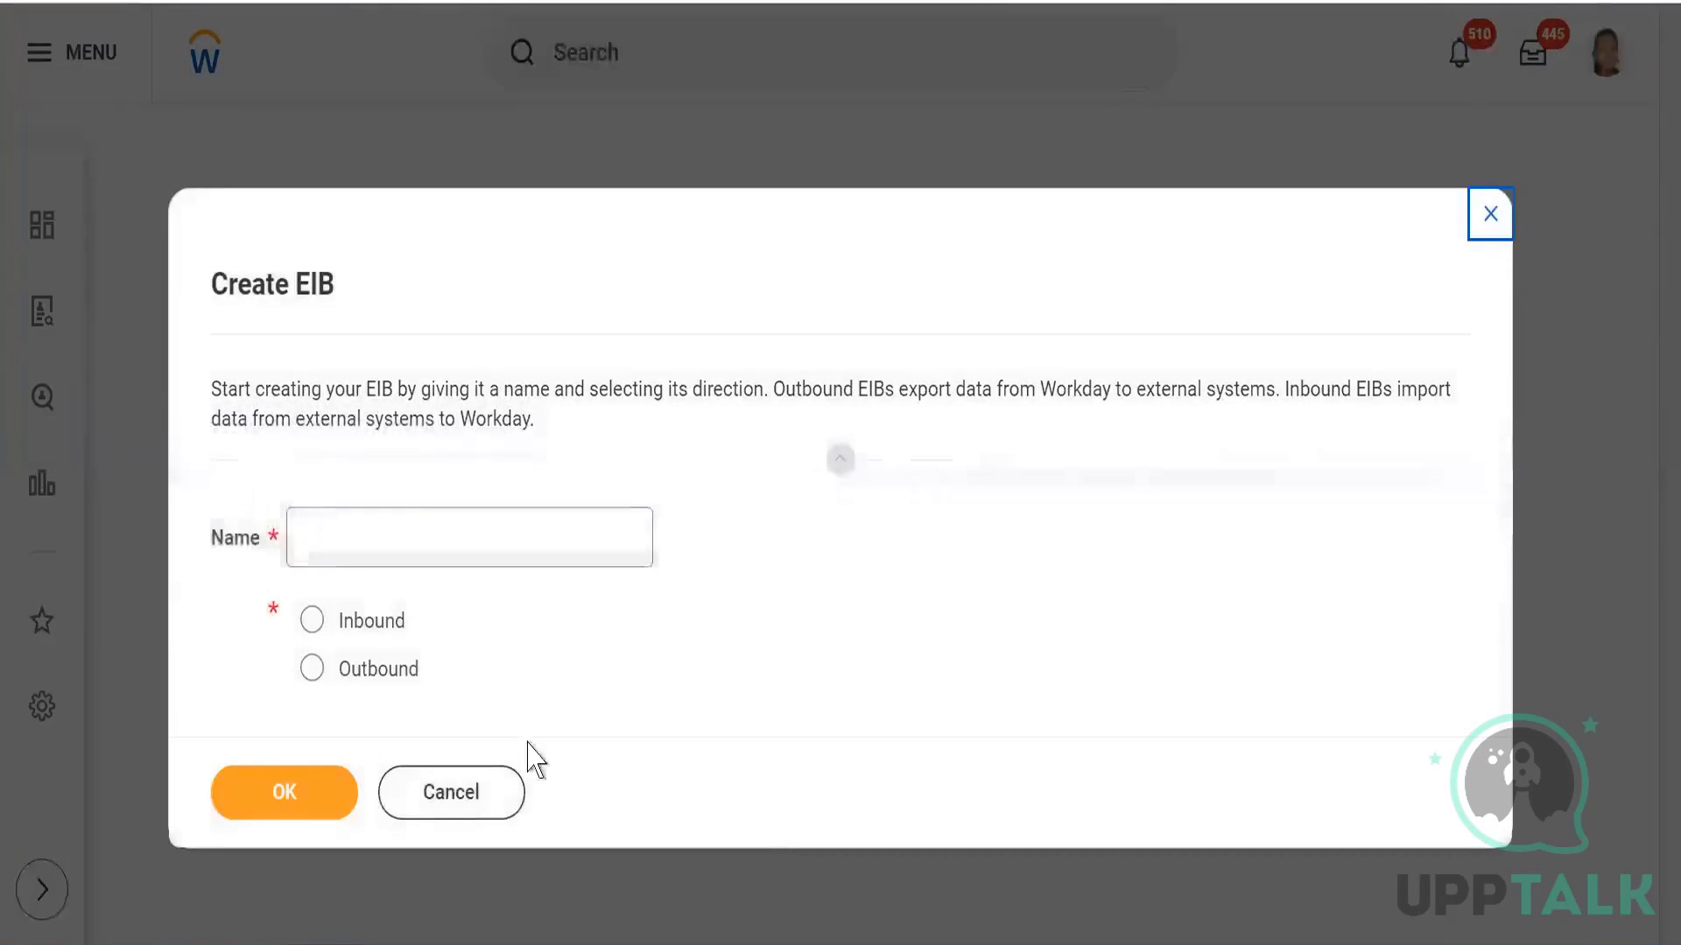
# Step: Cancel the new Create EIB dialog and search for the integration WDI1_EIB_OB
pyautogui.click(450, 794)
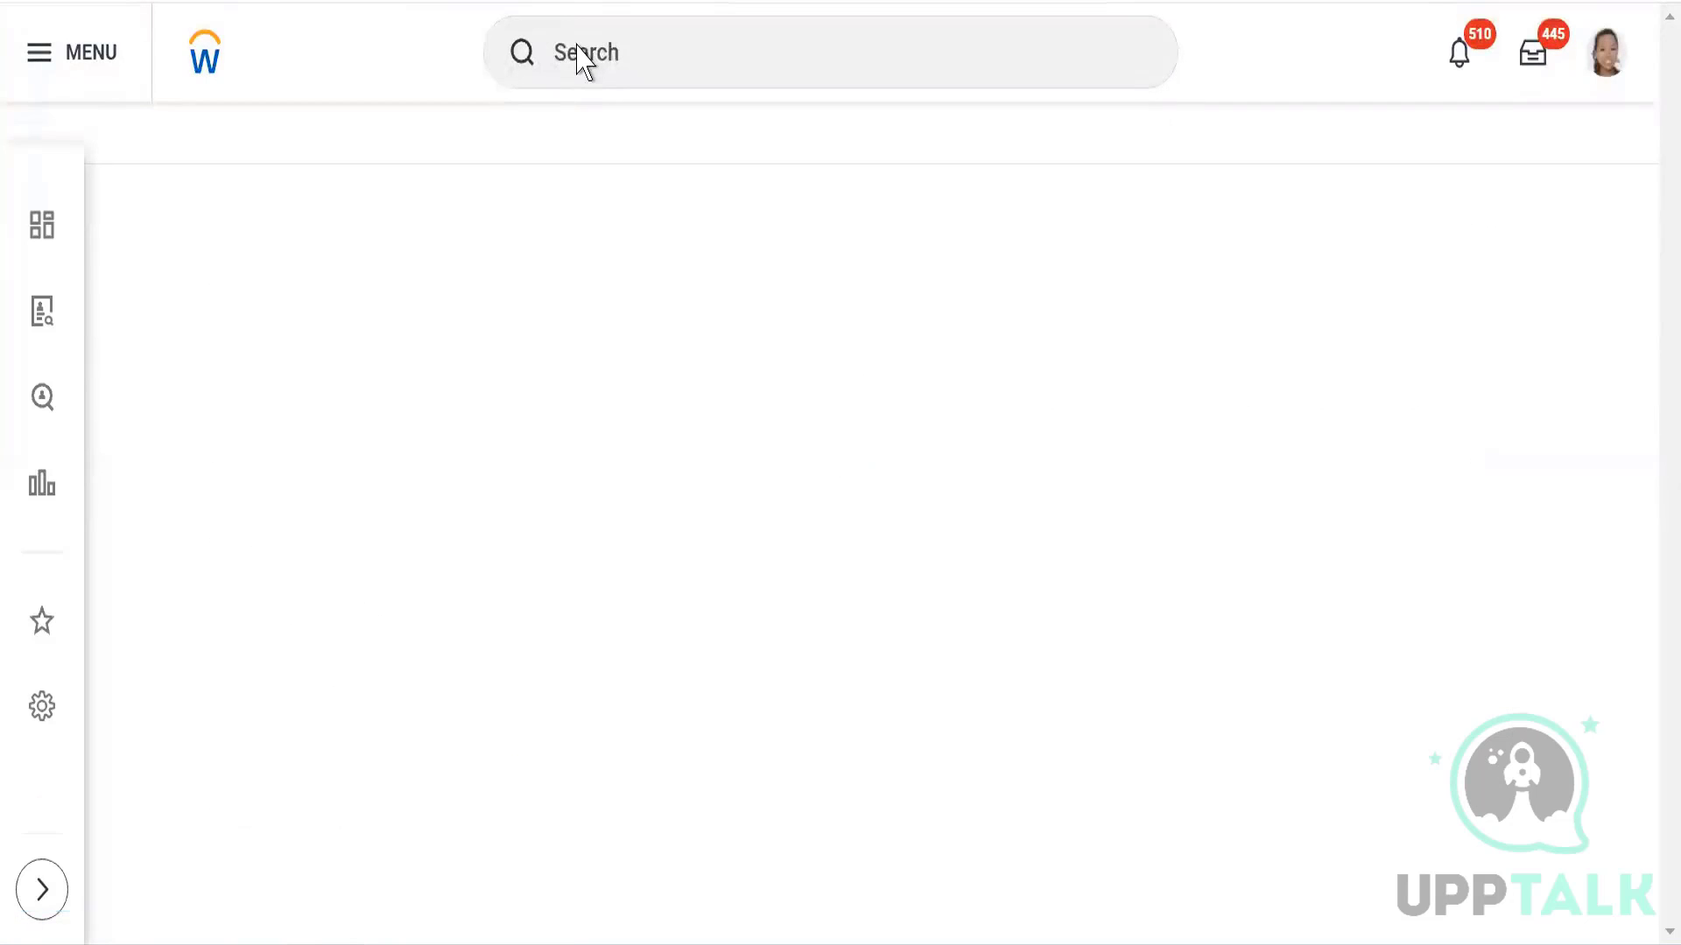
pyautogui.click(600, 48)
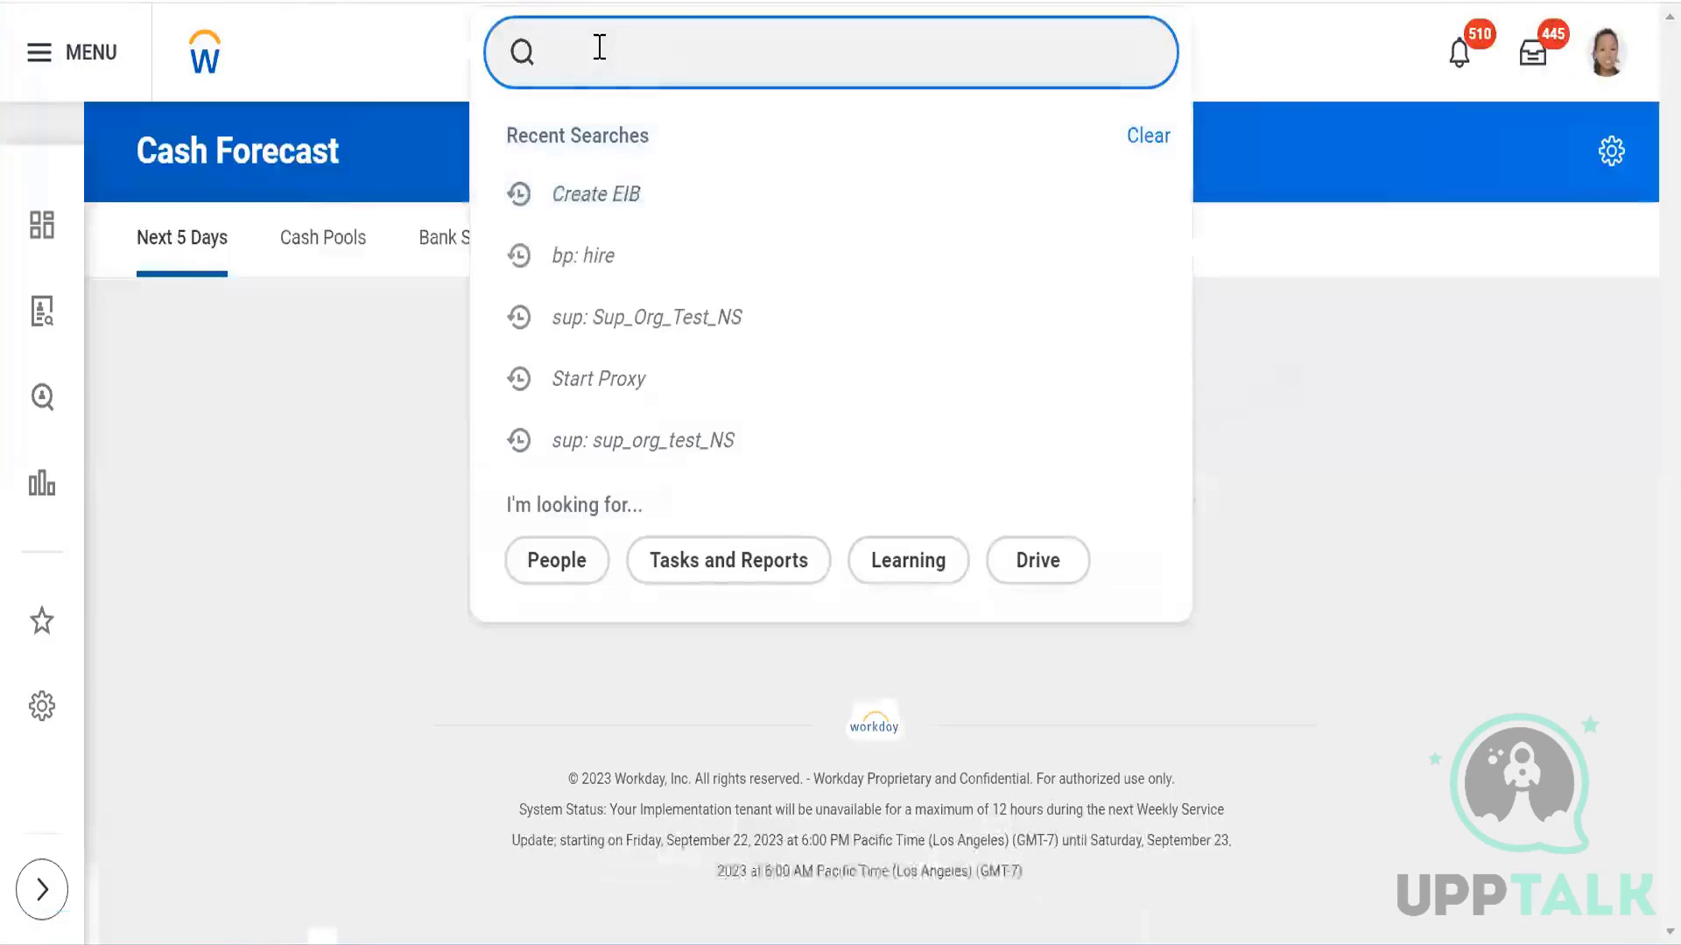
pyautogui.write('WDEi1')
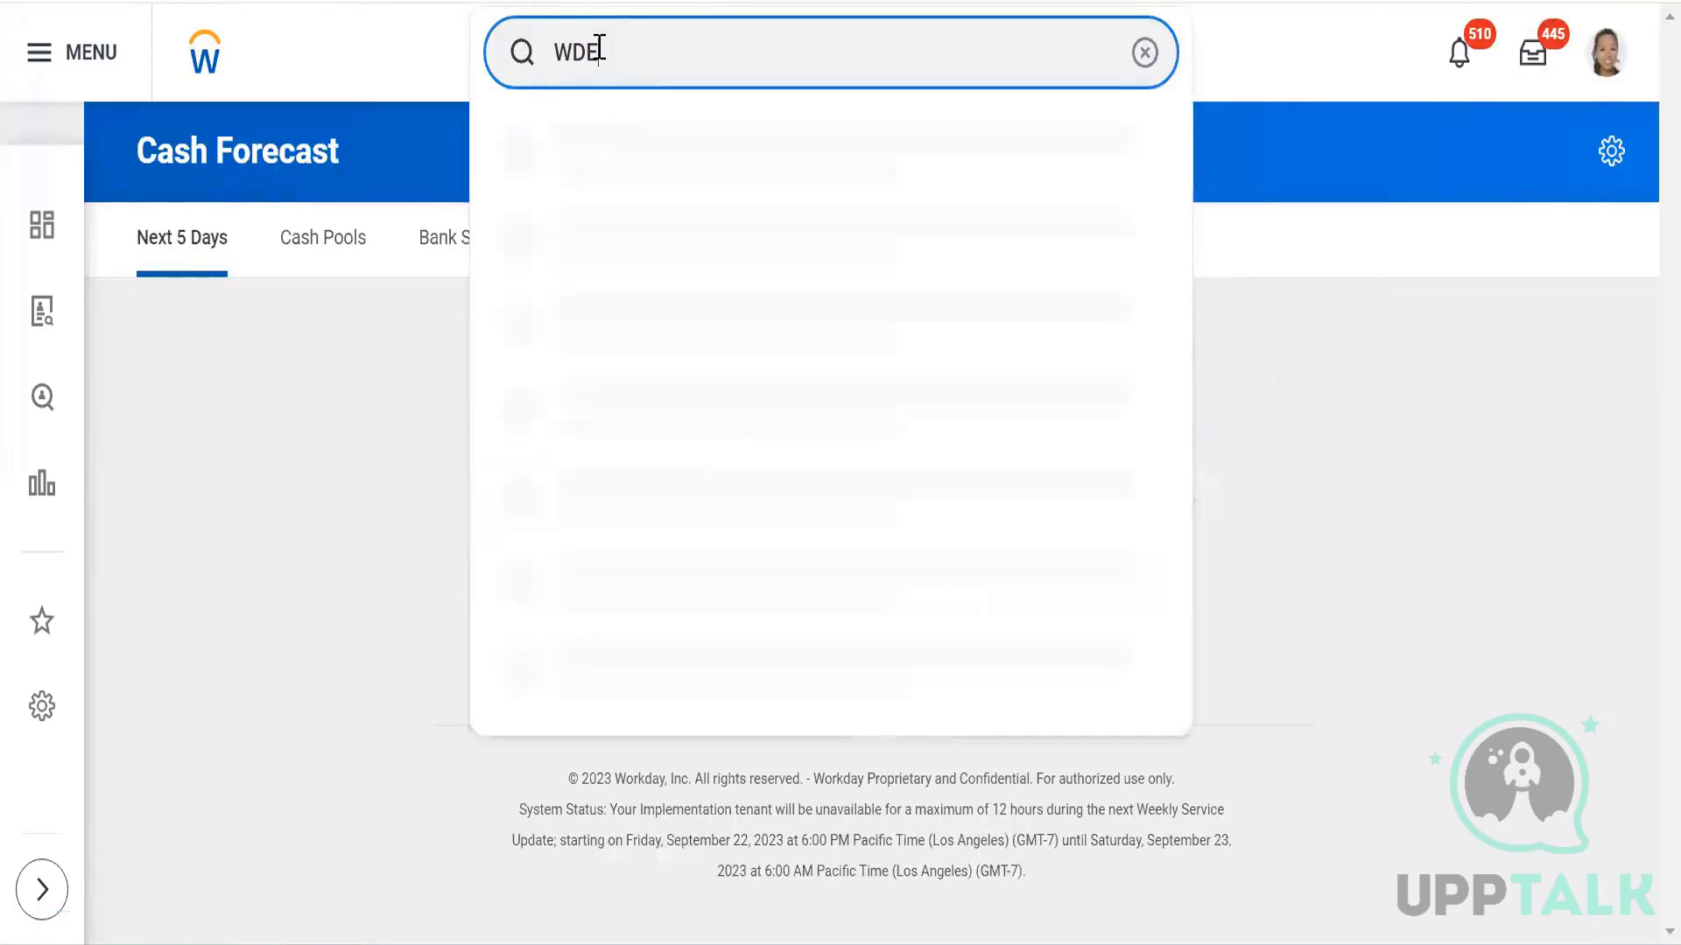
pyautogui.write('_')
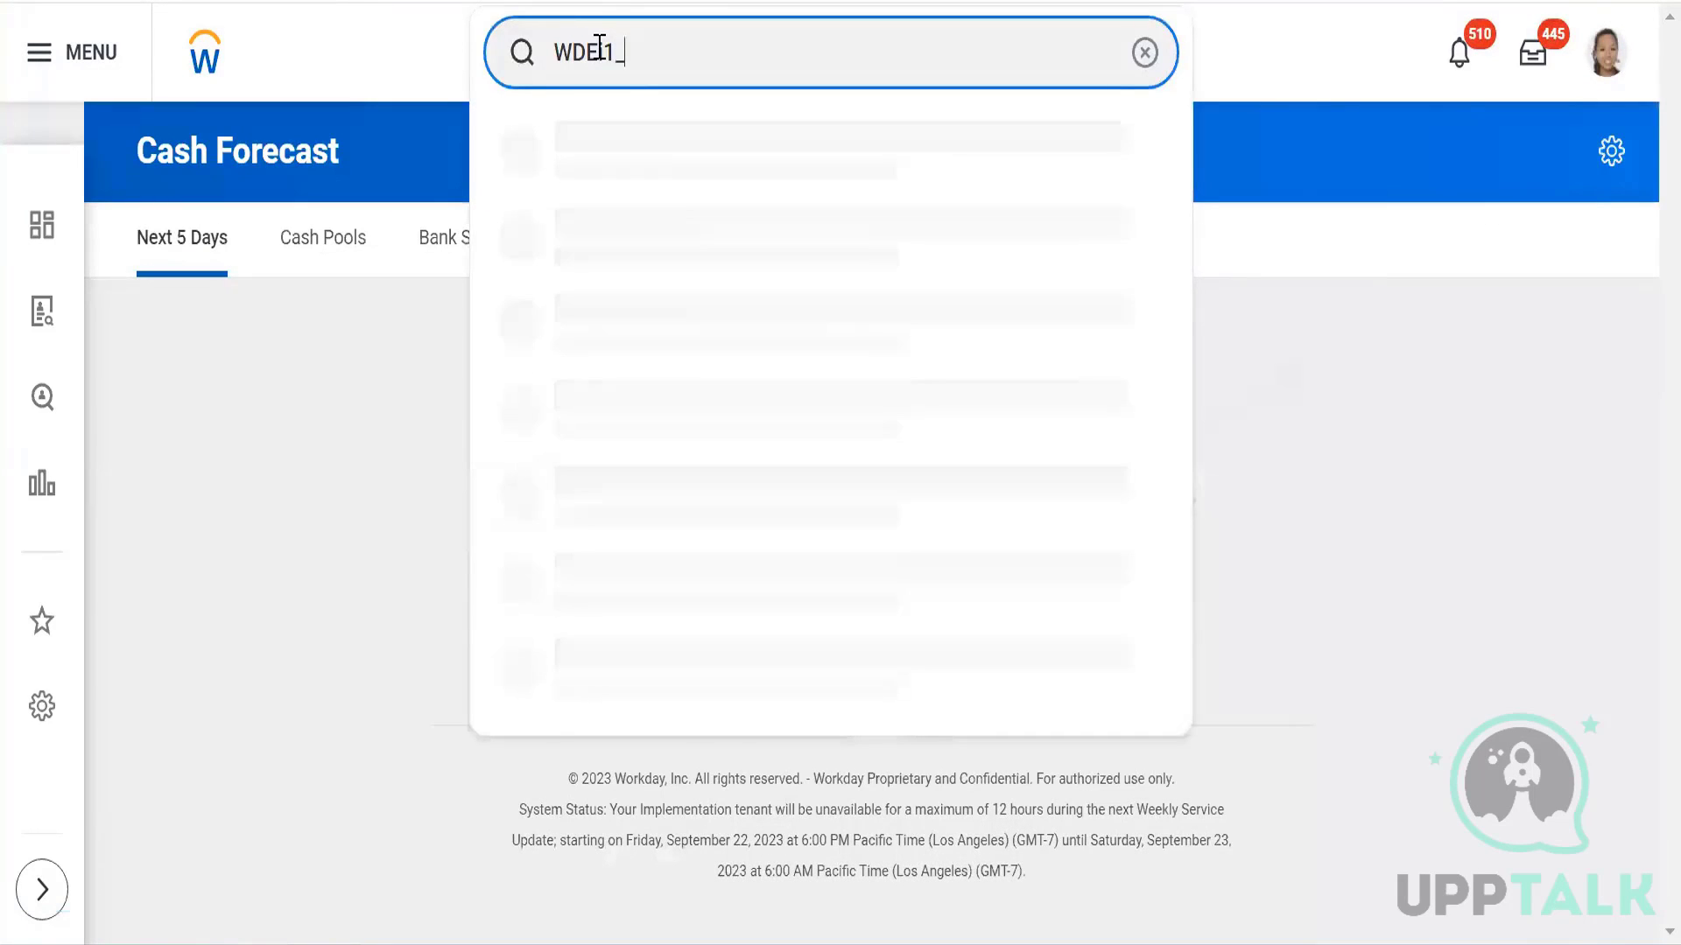
pyautogui.write('EIB_OB')
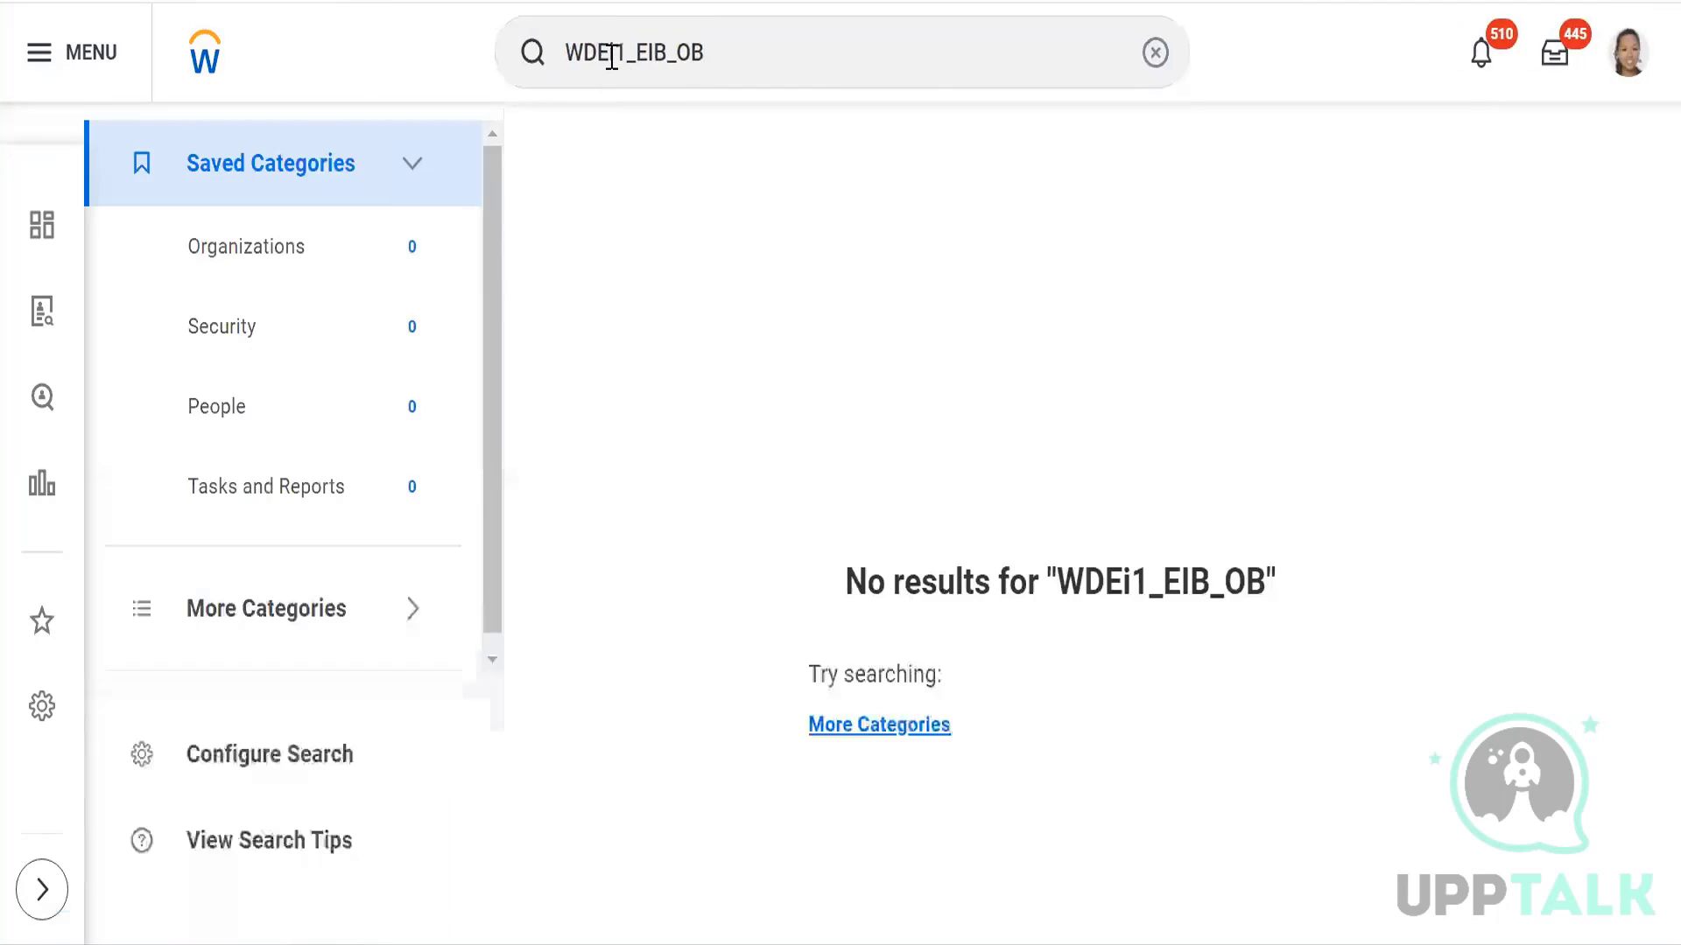
pyautogui.click(611, 57)
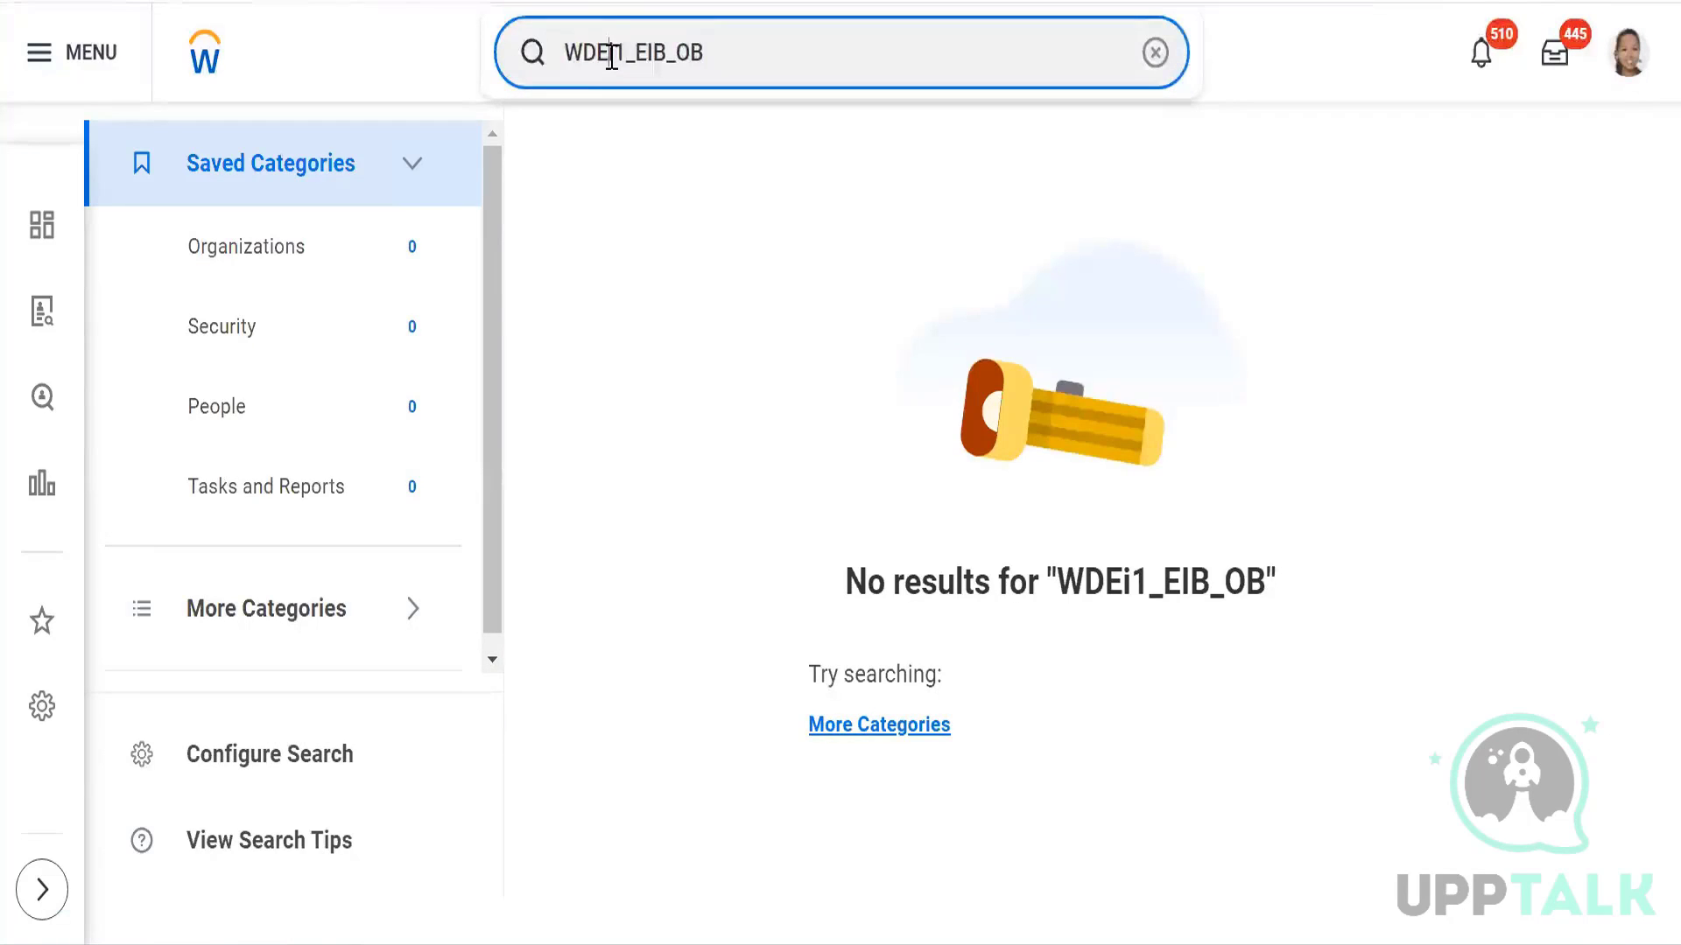
pyautogui.press('BackSpace')
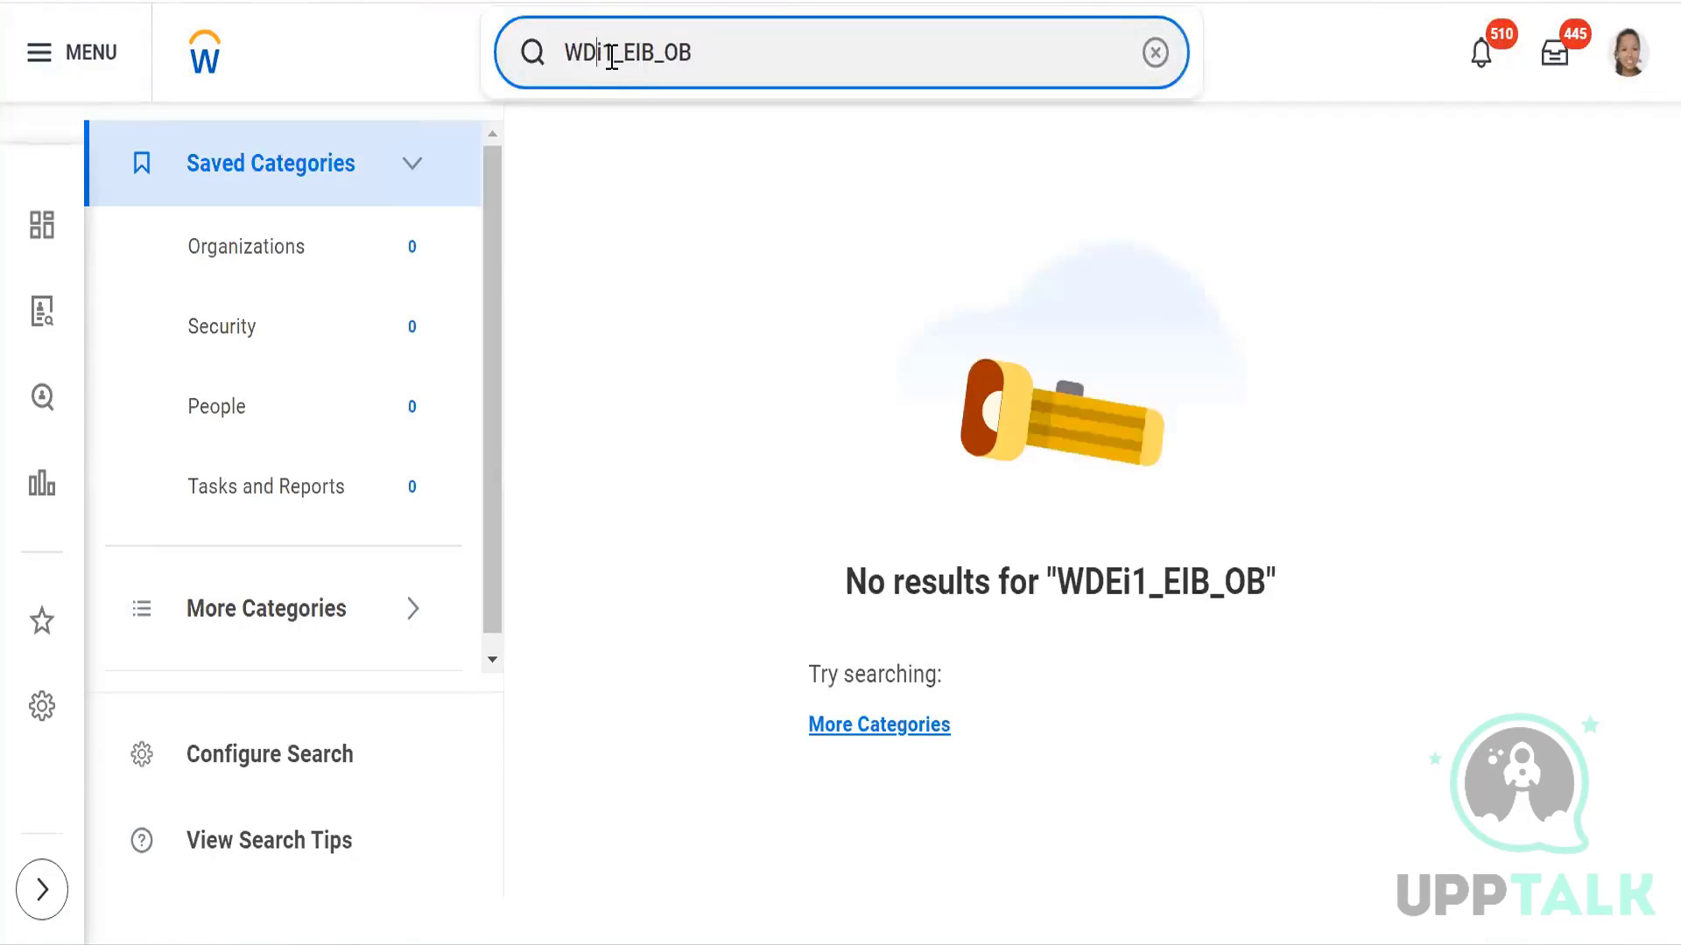
pyautogui.press('Delete')
pyautogui.write('I')
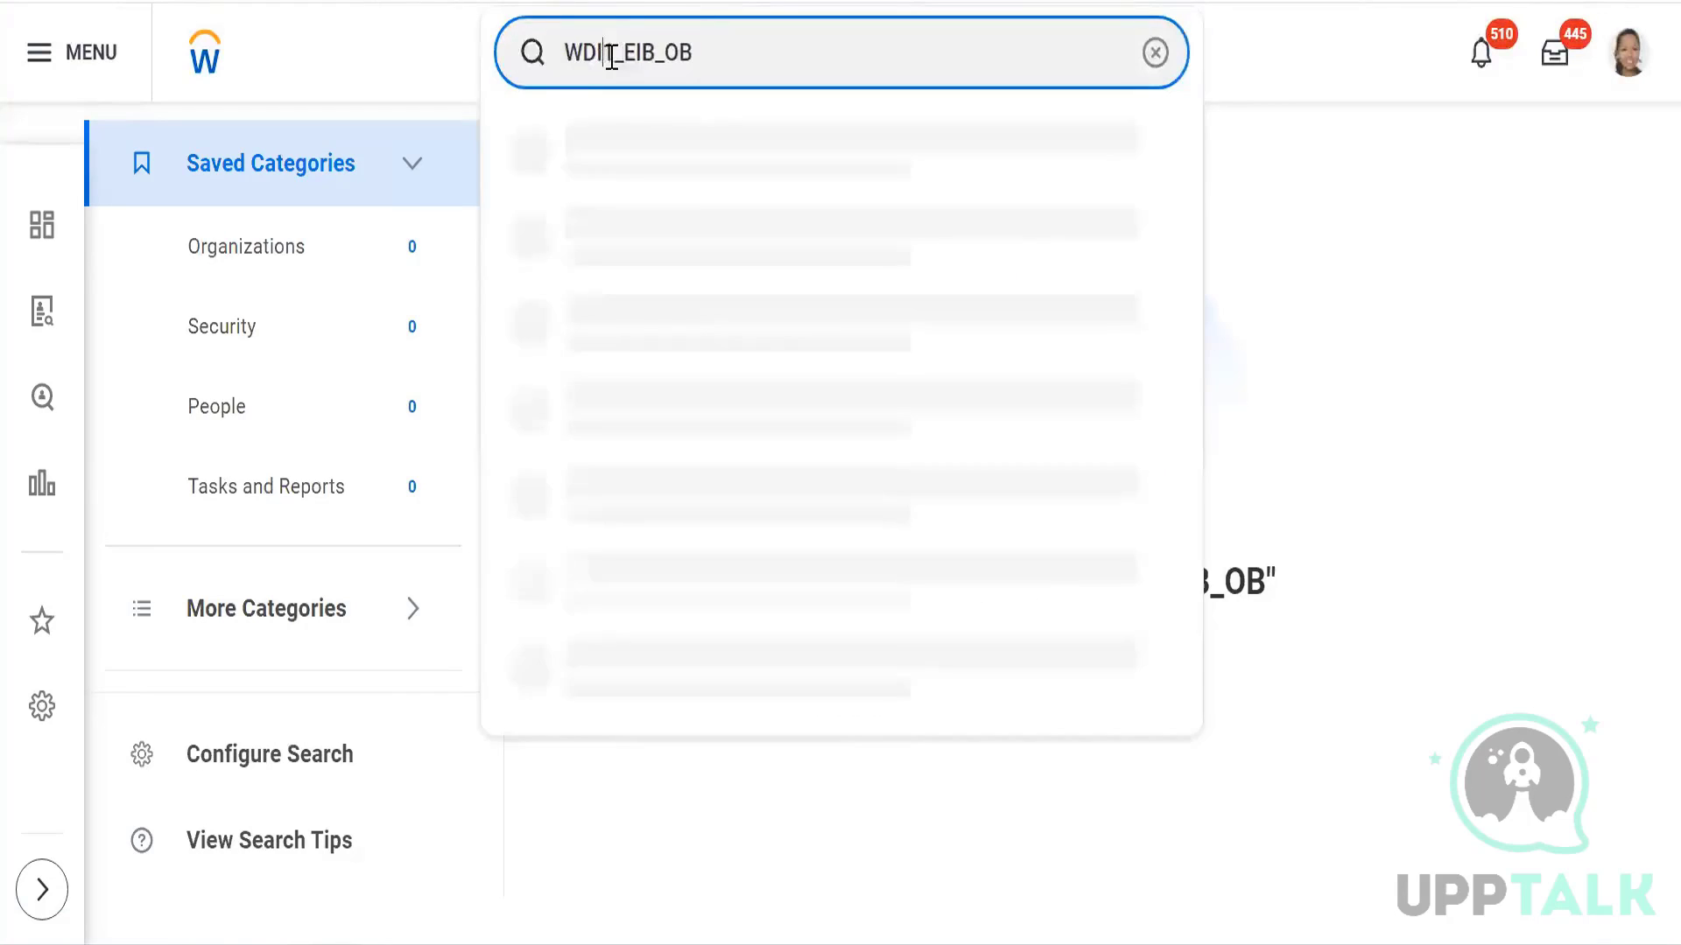
pyautogui.click(936, 53)
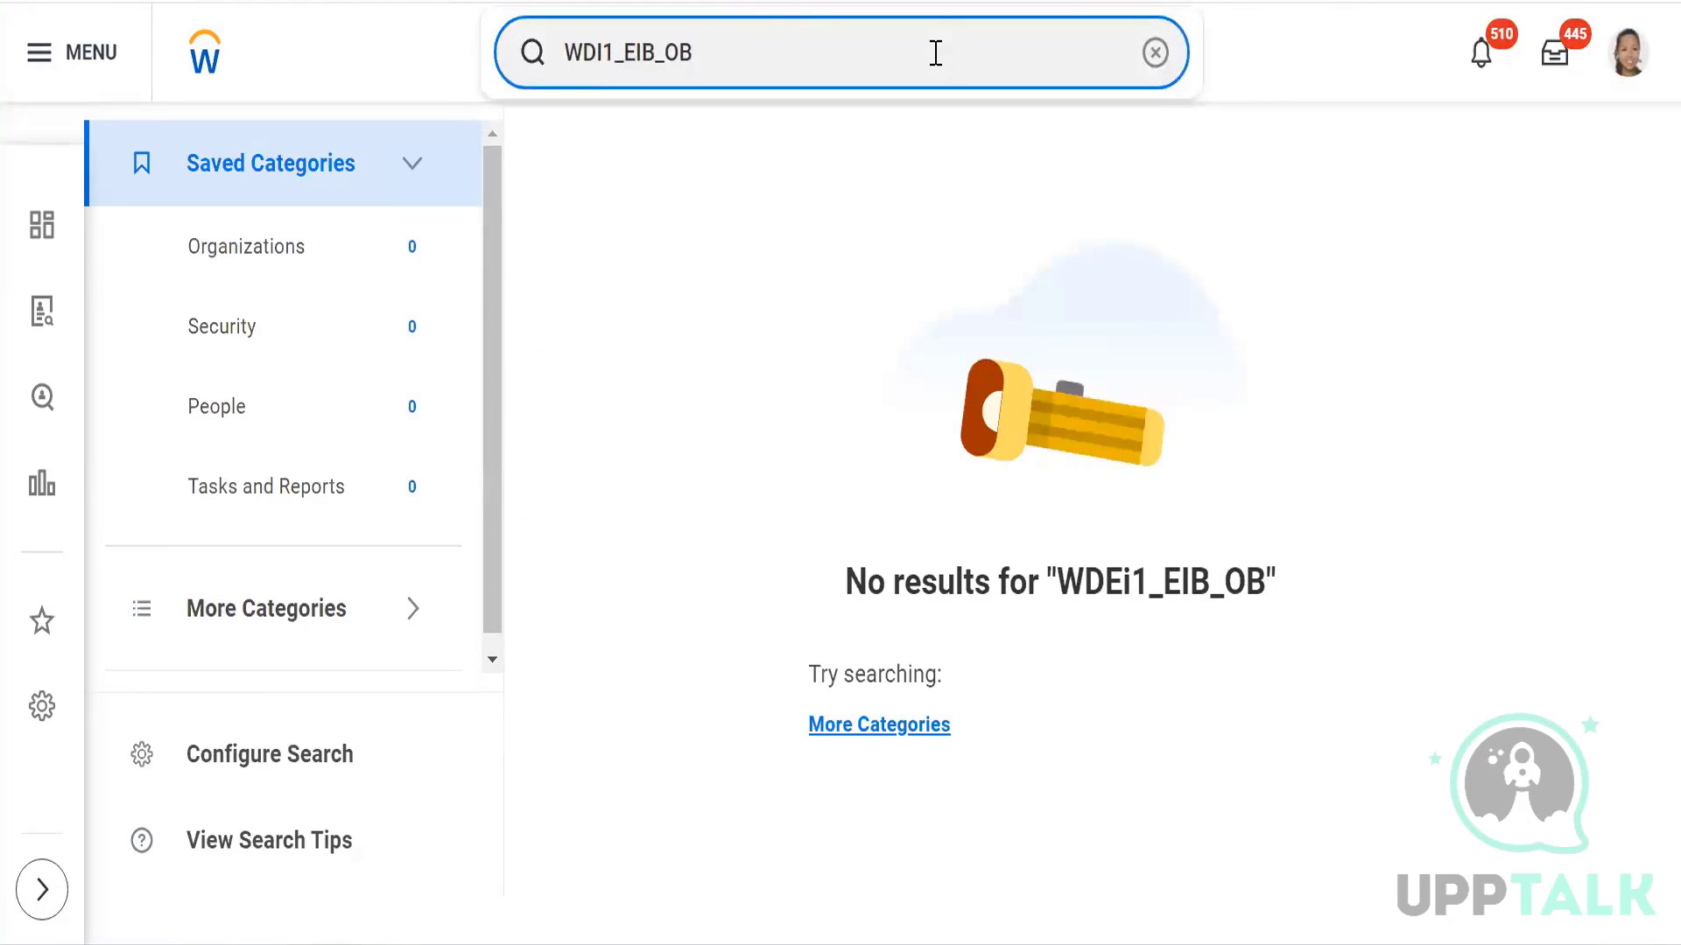
pyautogui.press('Return')
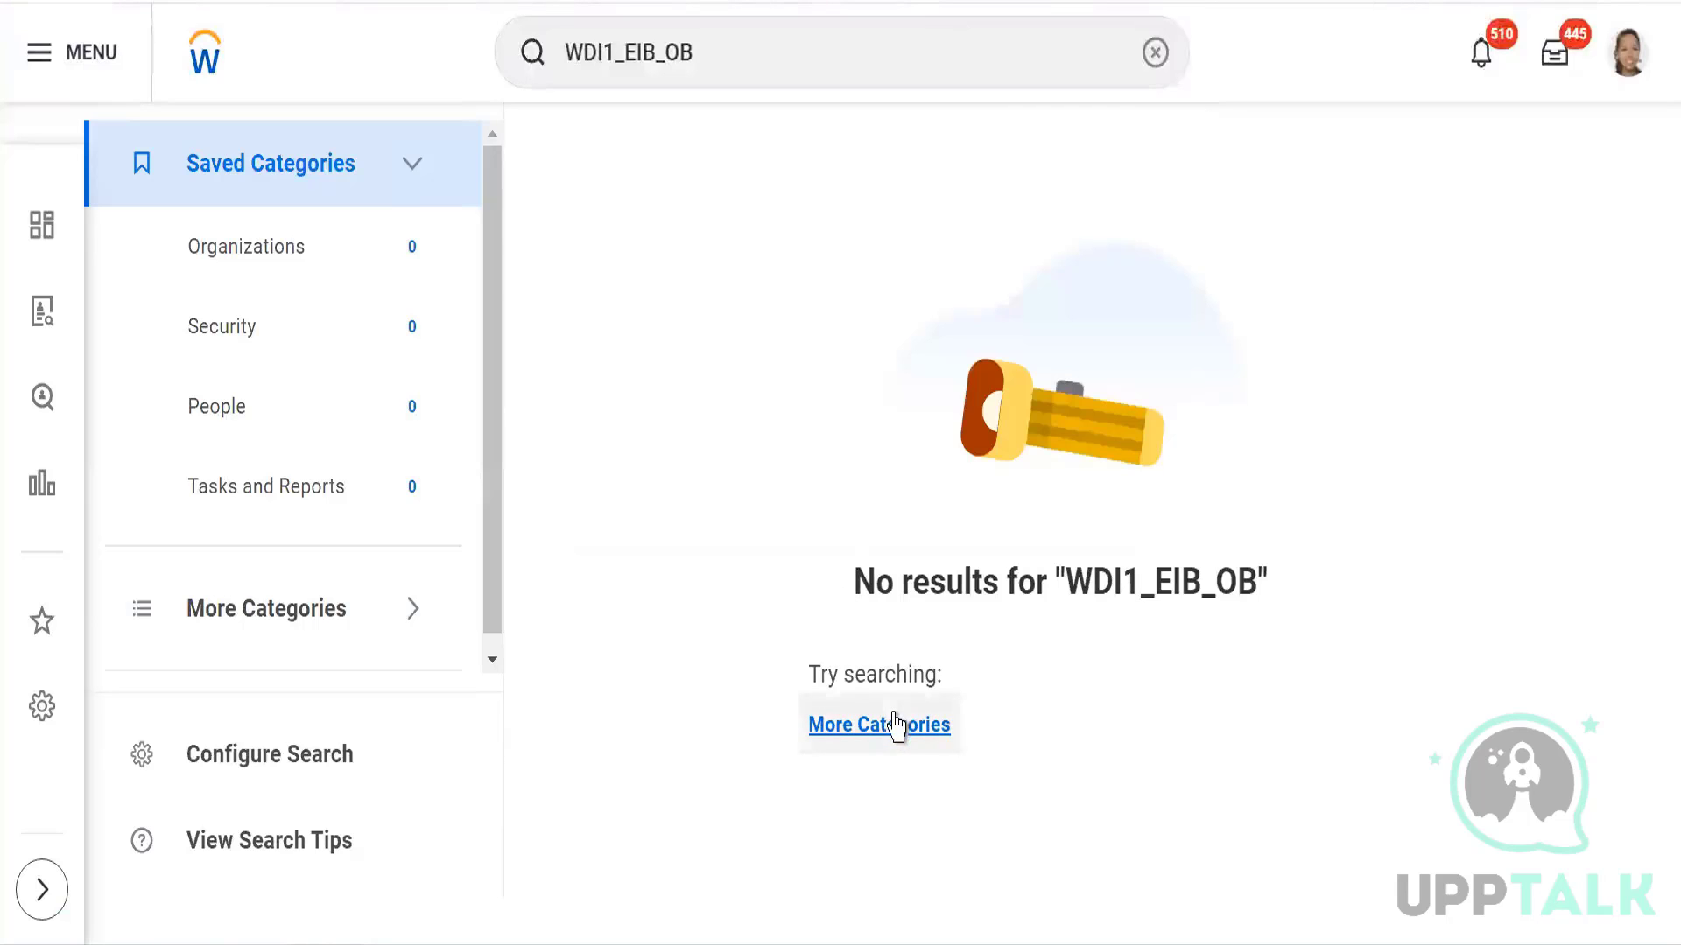
# Step: Extend the search to more categories, view the WDI1_EIB_OB integration system and open its enterprise interface for editing
pyautogui.click(895, 725)
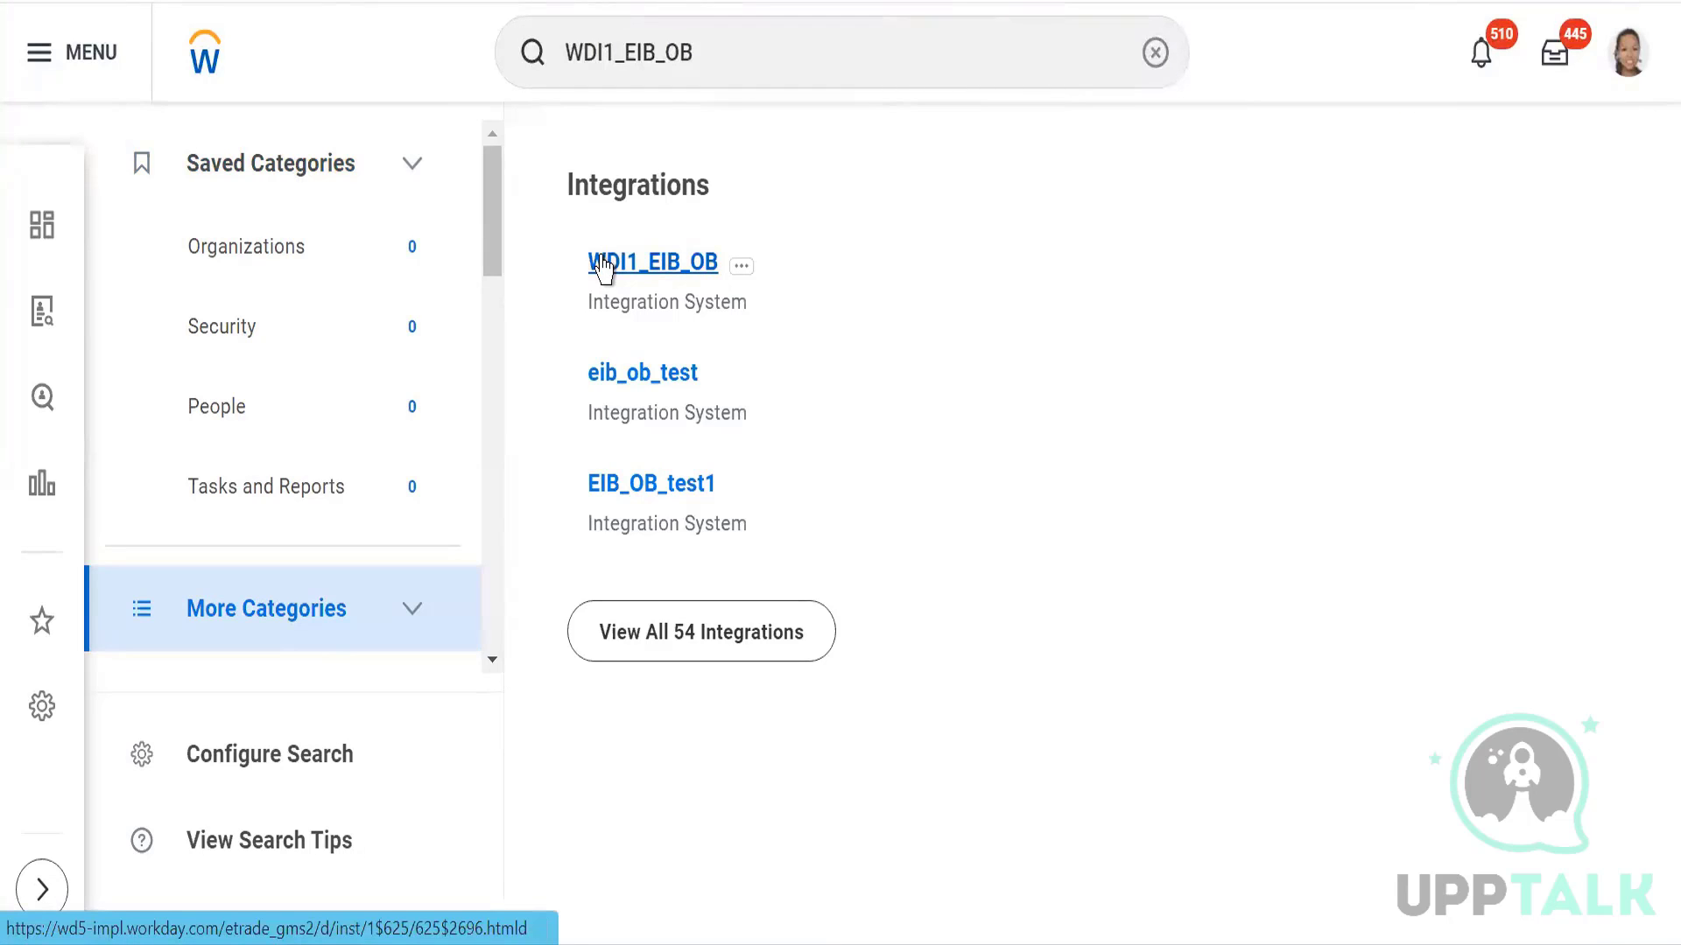
pyautogui.click(603, 265)
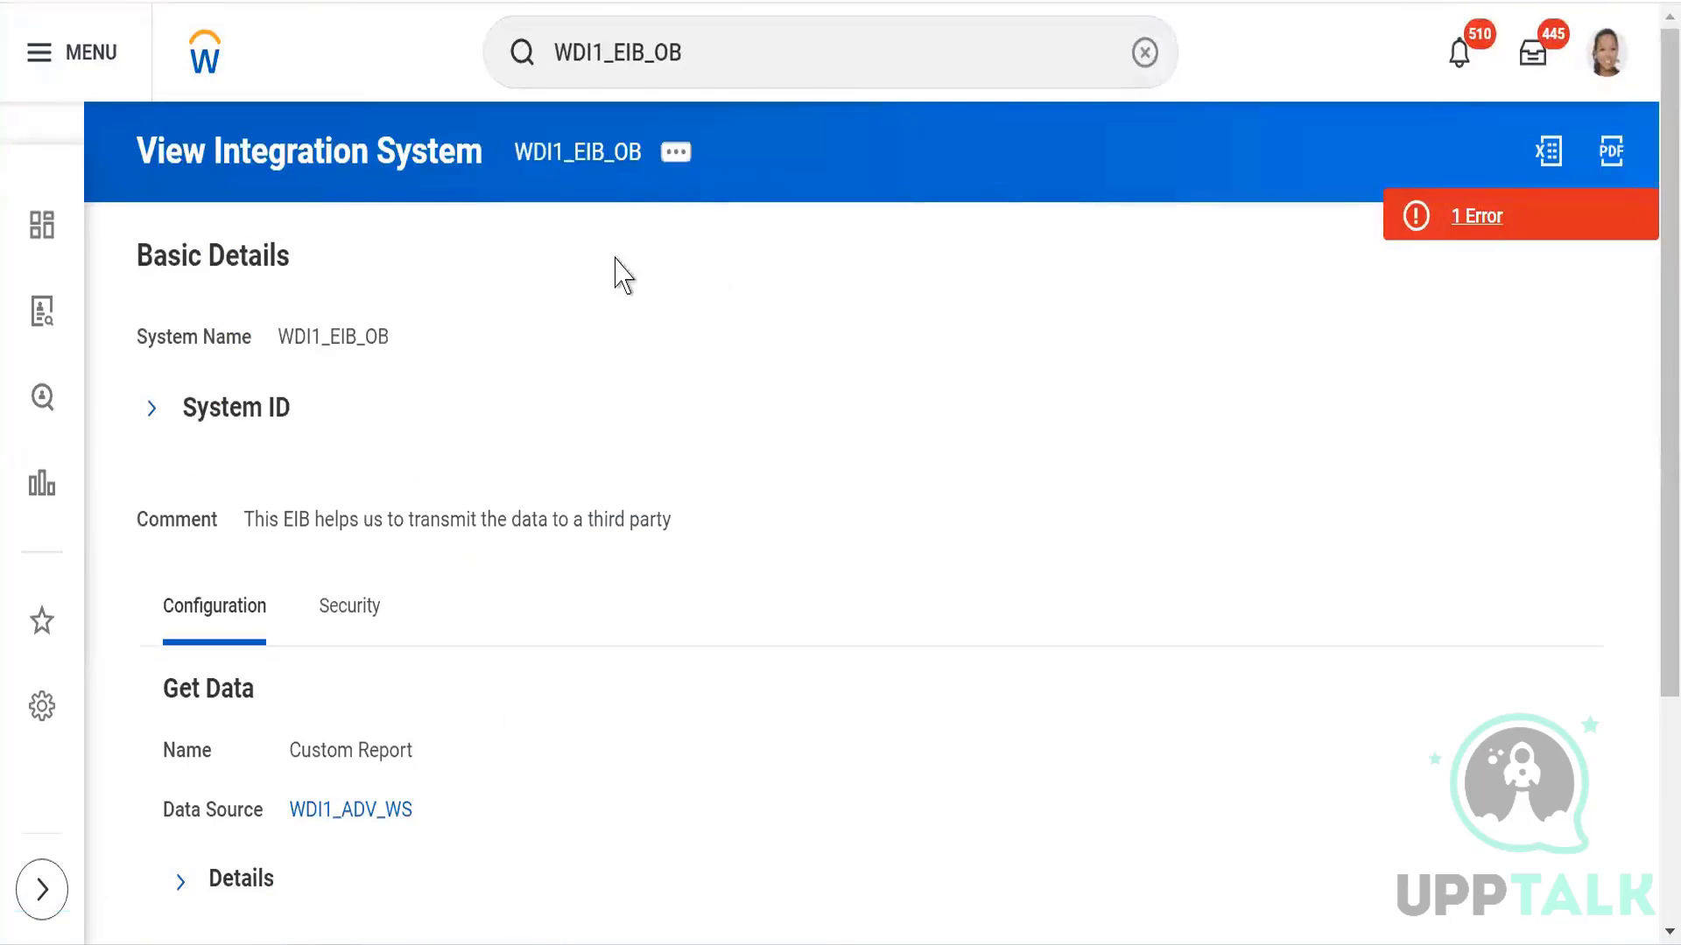
pyautogui.click(676, 154)
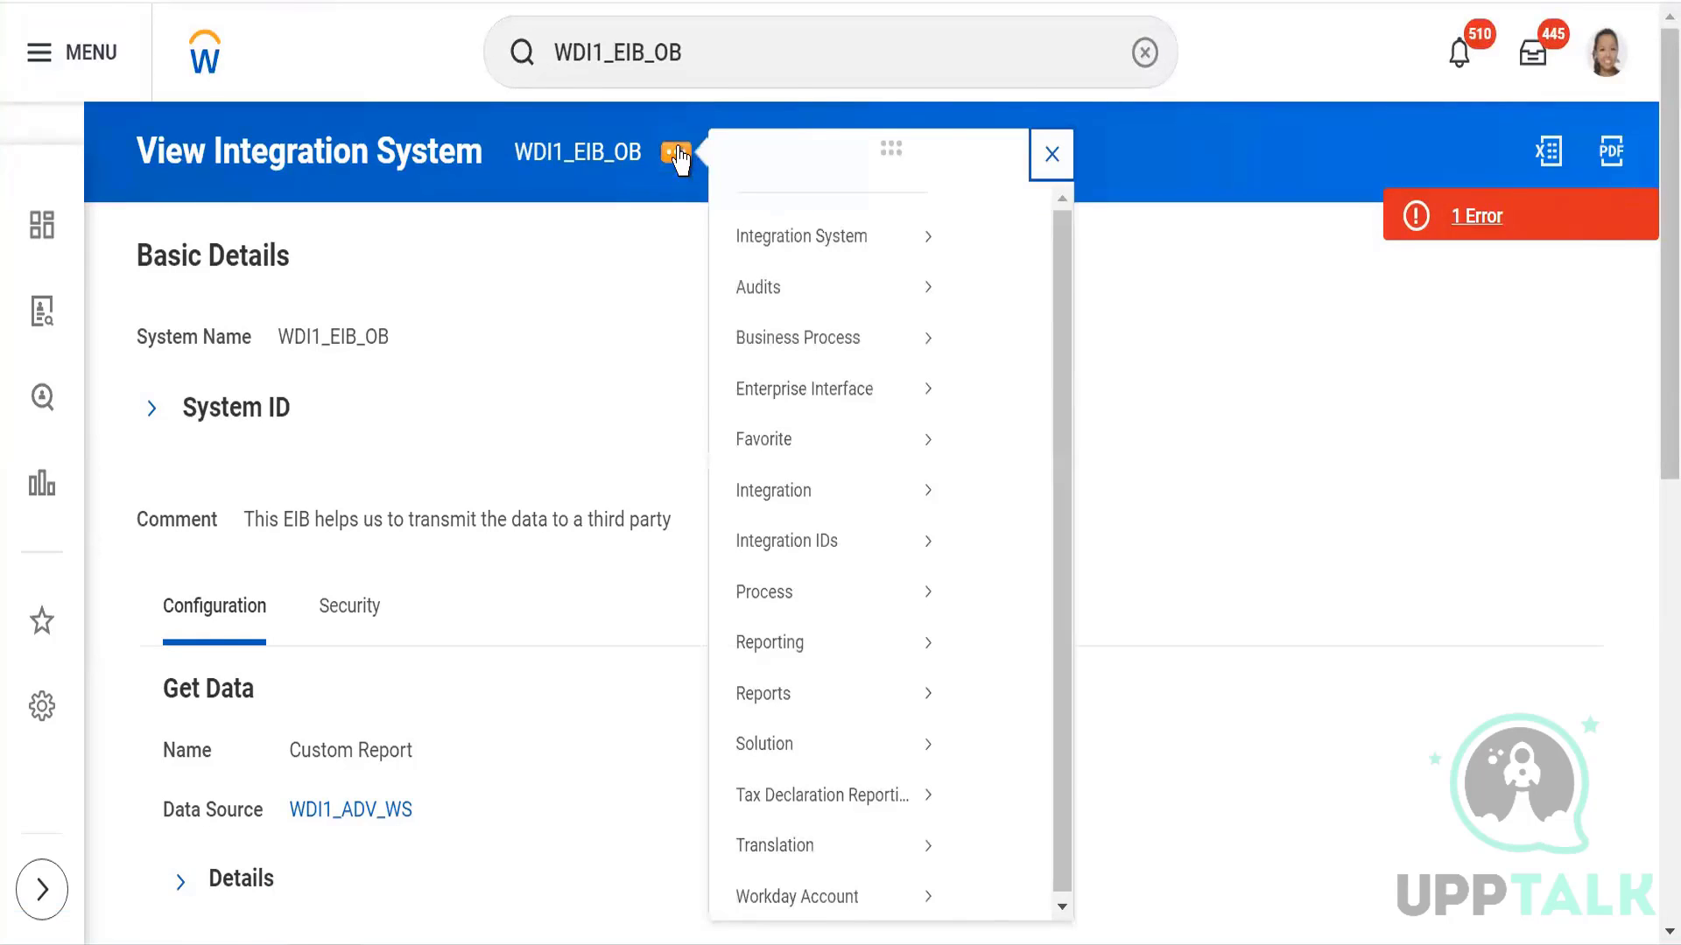
pyautogui.moveTo(852, 427)
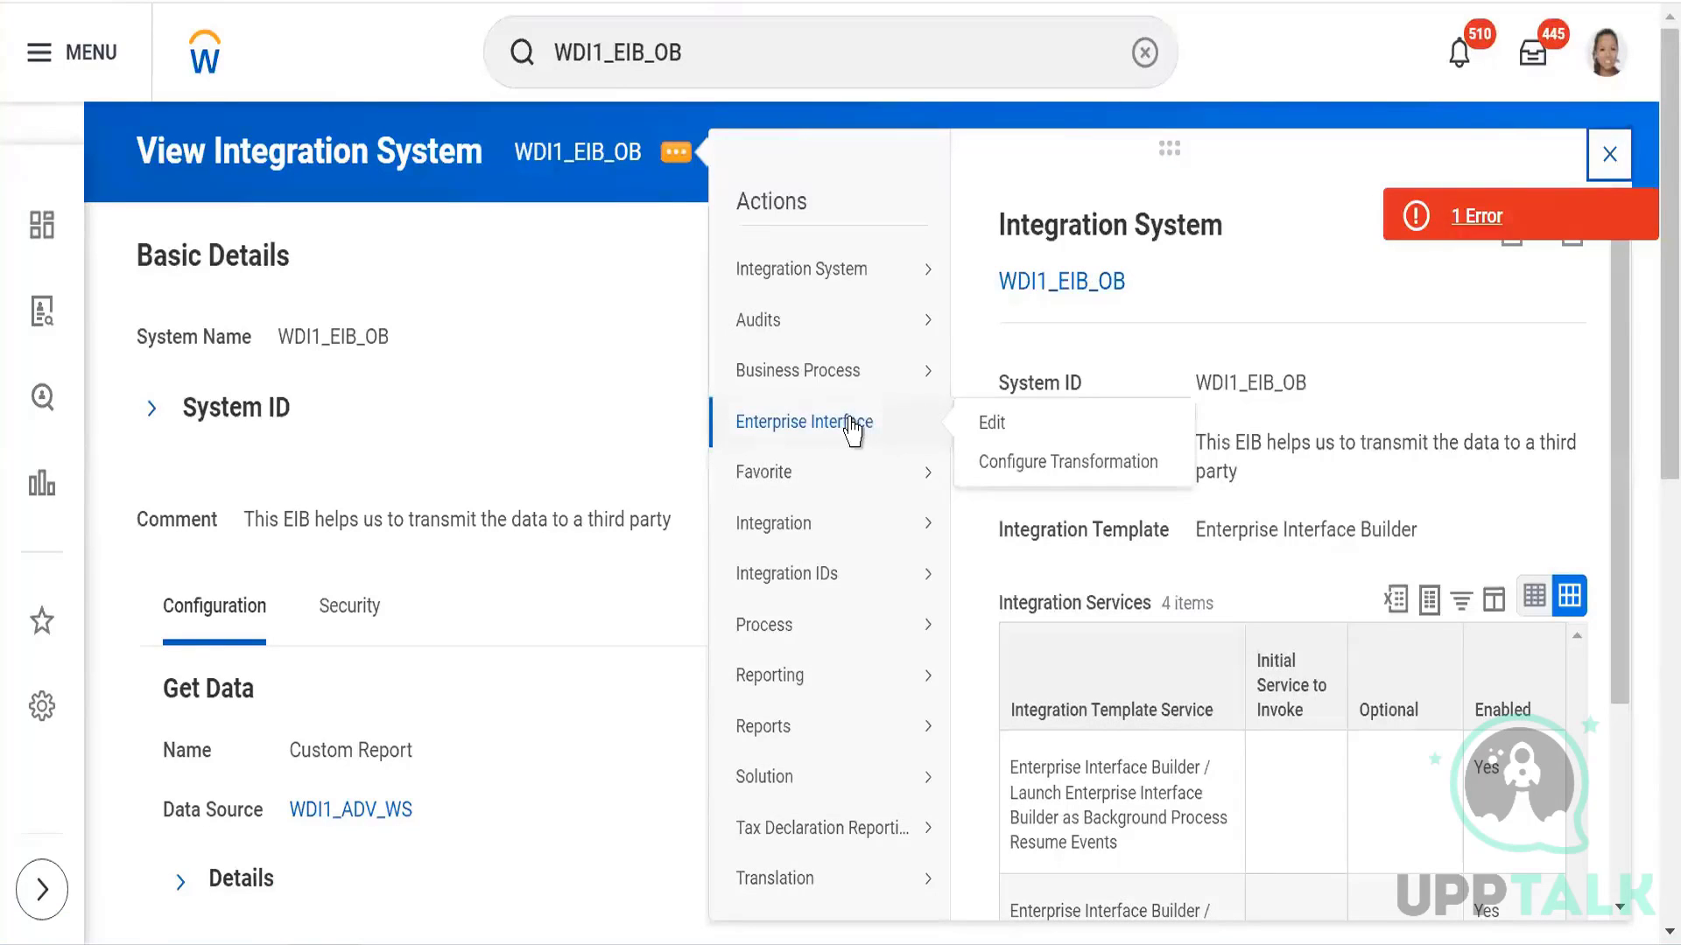
pyautogui.click(993, 431)
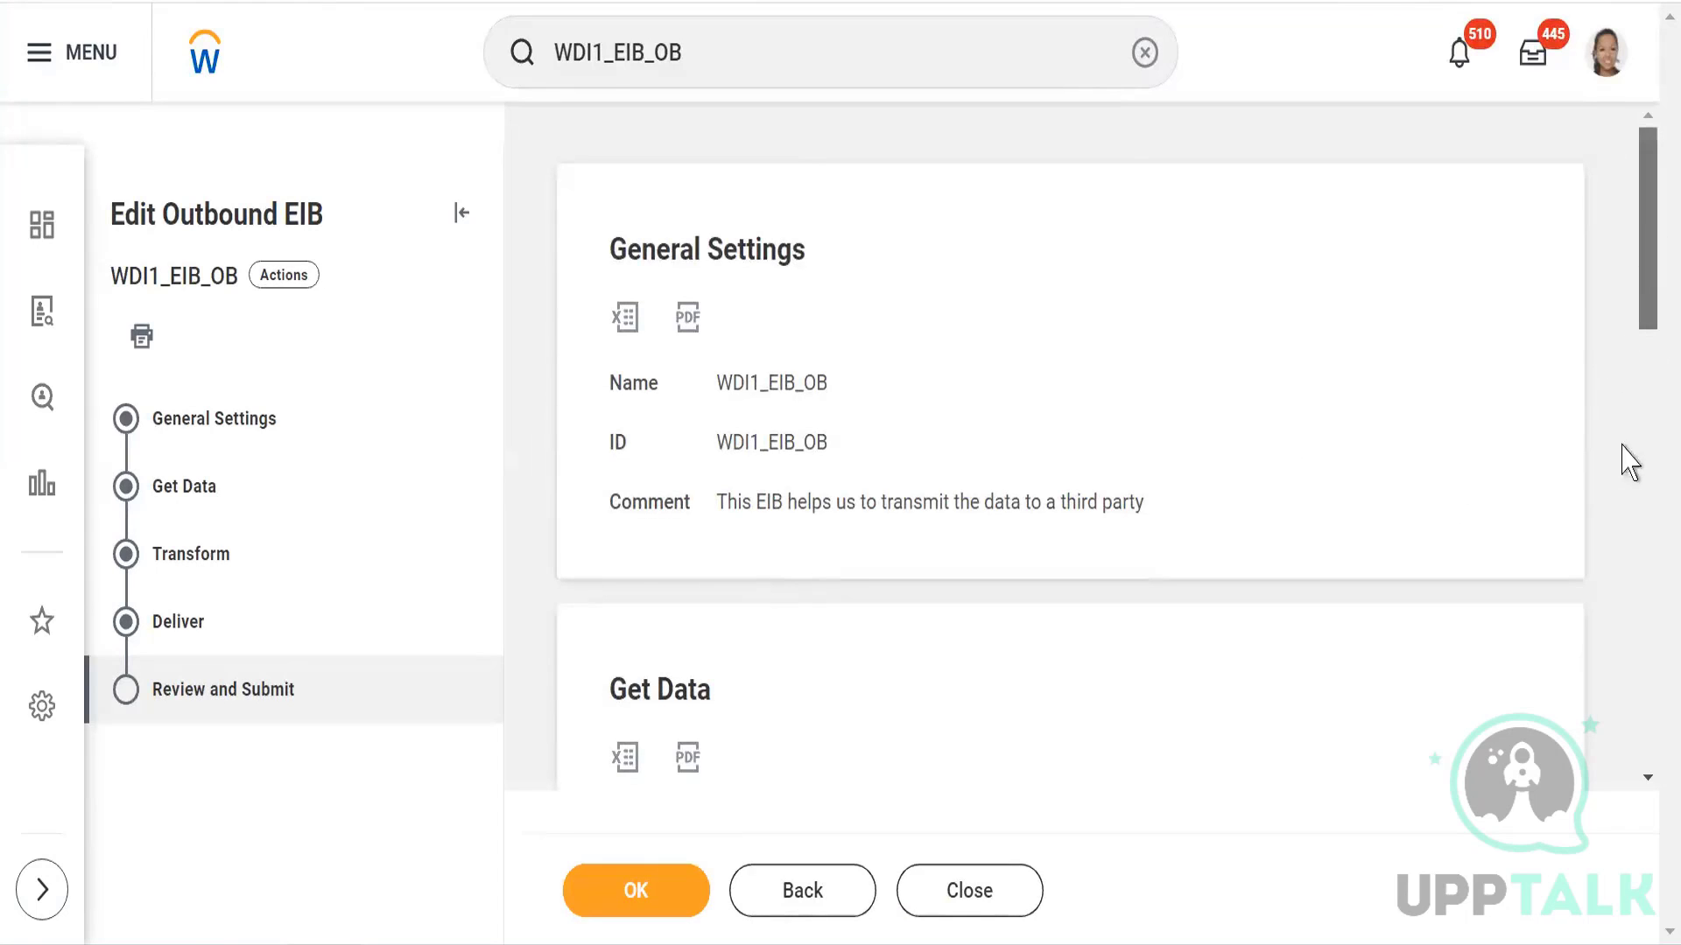
# Step: Review the delivery summary of WDI1_EIB_OB and change the delivery method to FTP in the Deliver stage
pyautogui.scroll(-10, 1625, 461)
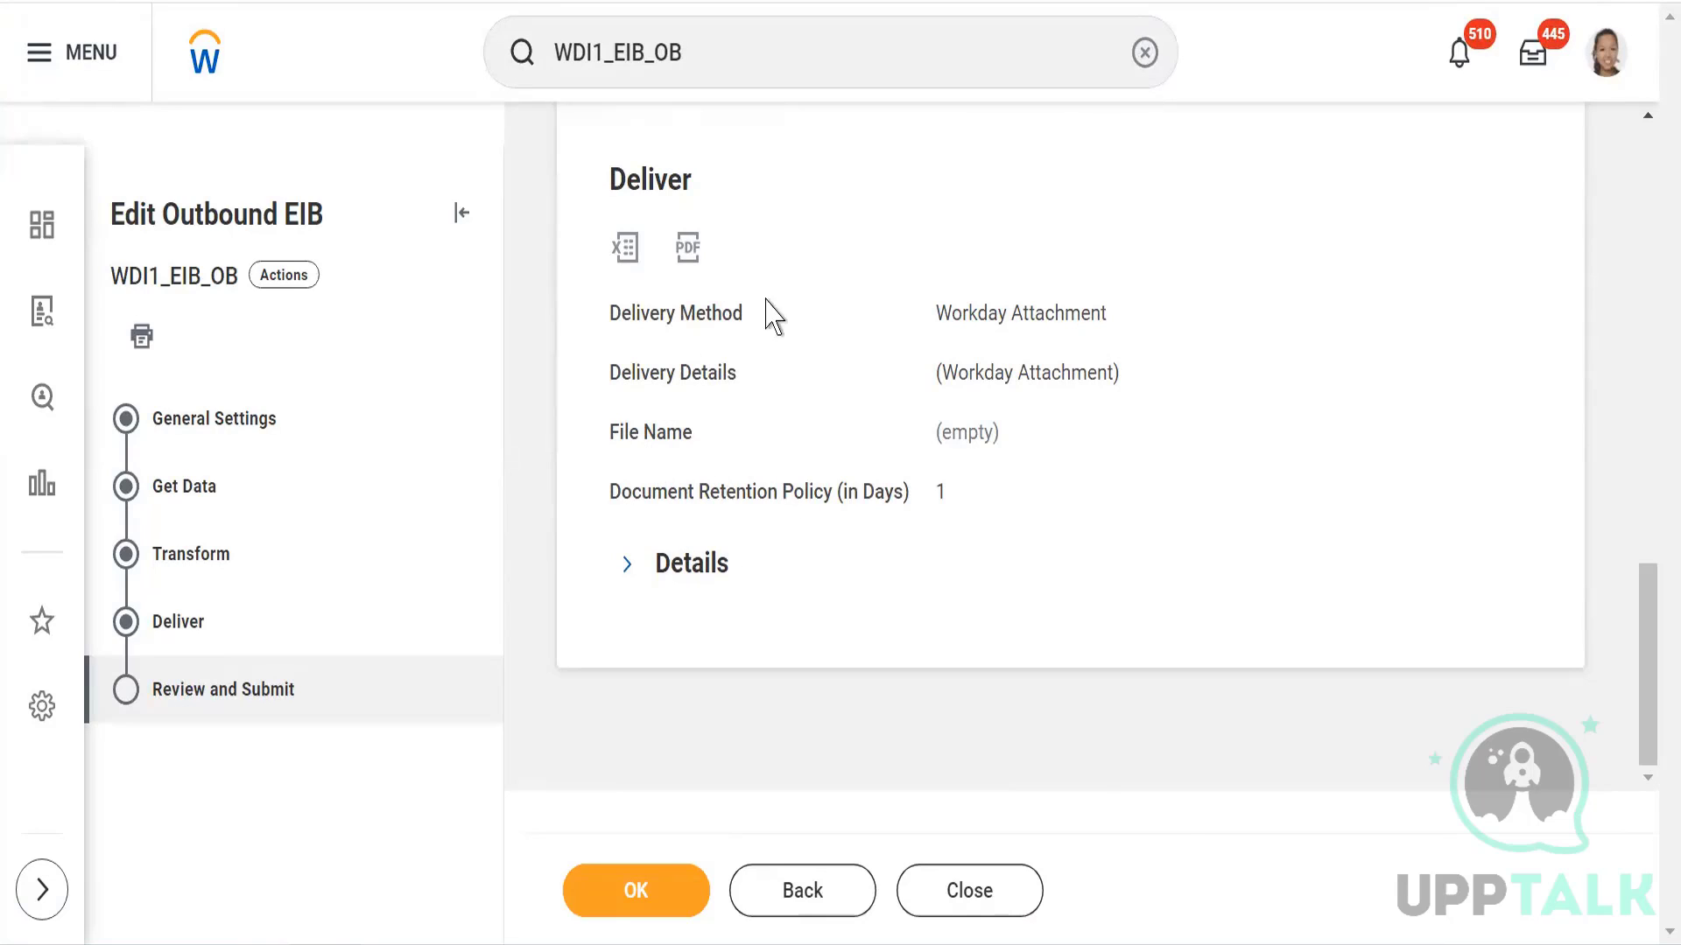
pyautogui.tripleClick(1160, 344)
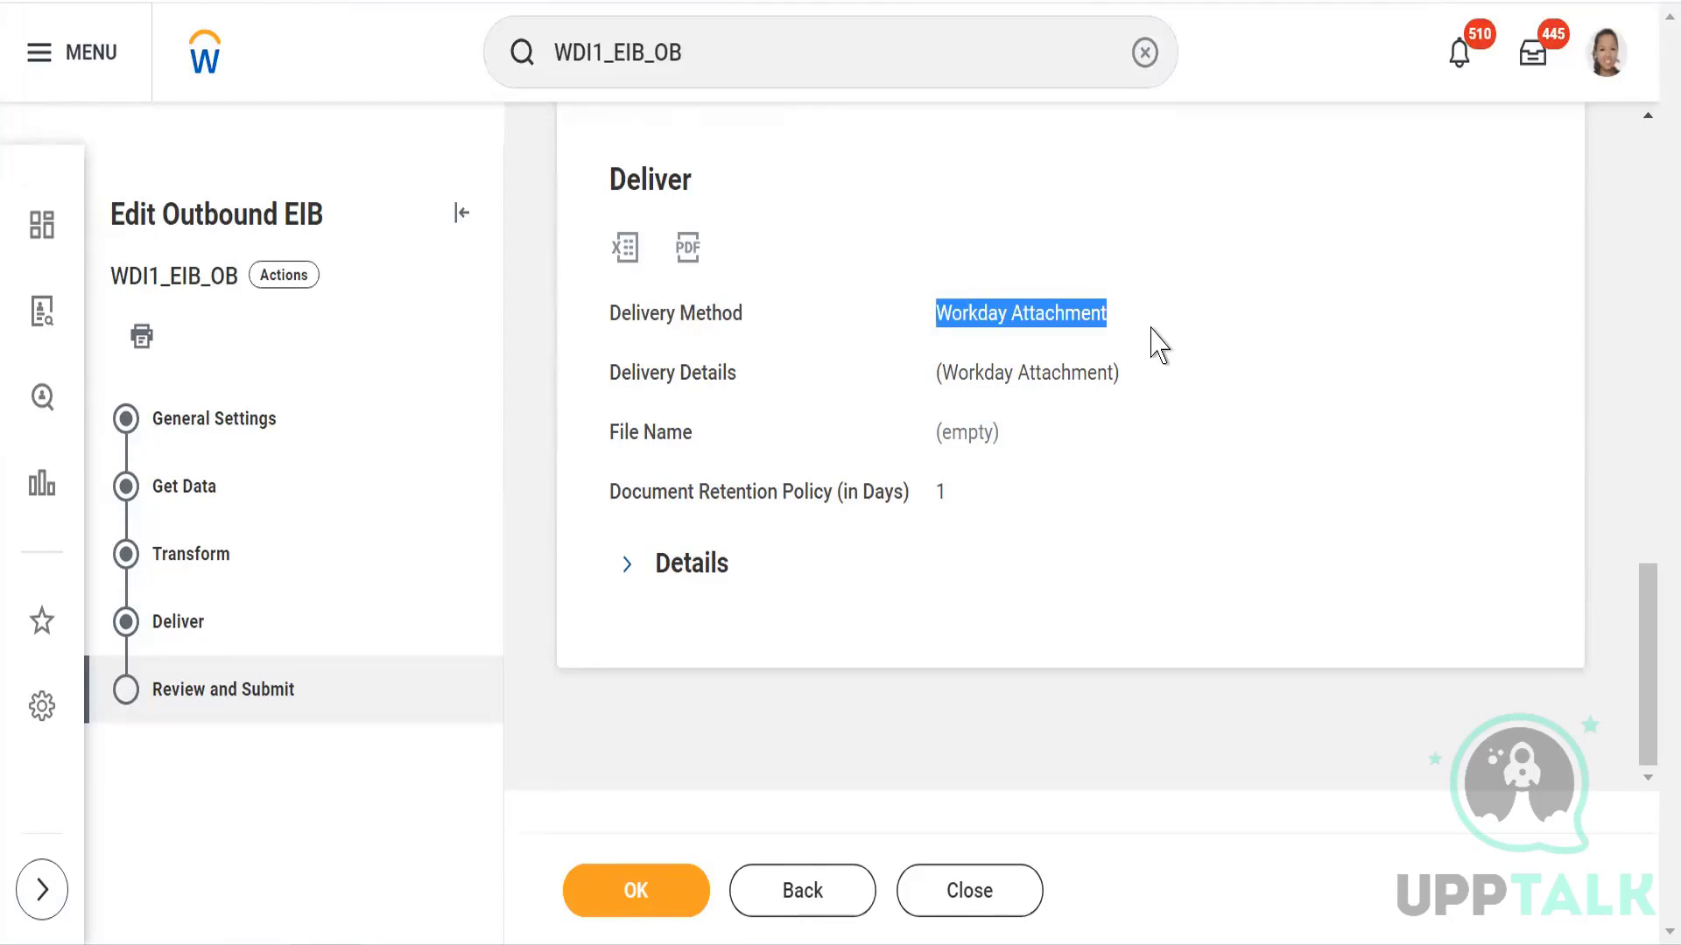
pyautogui.tripleClick(1088, 386)
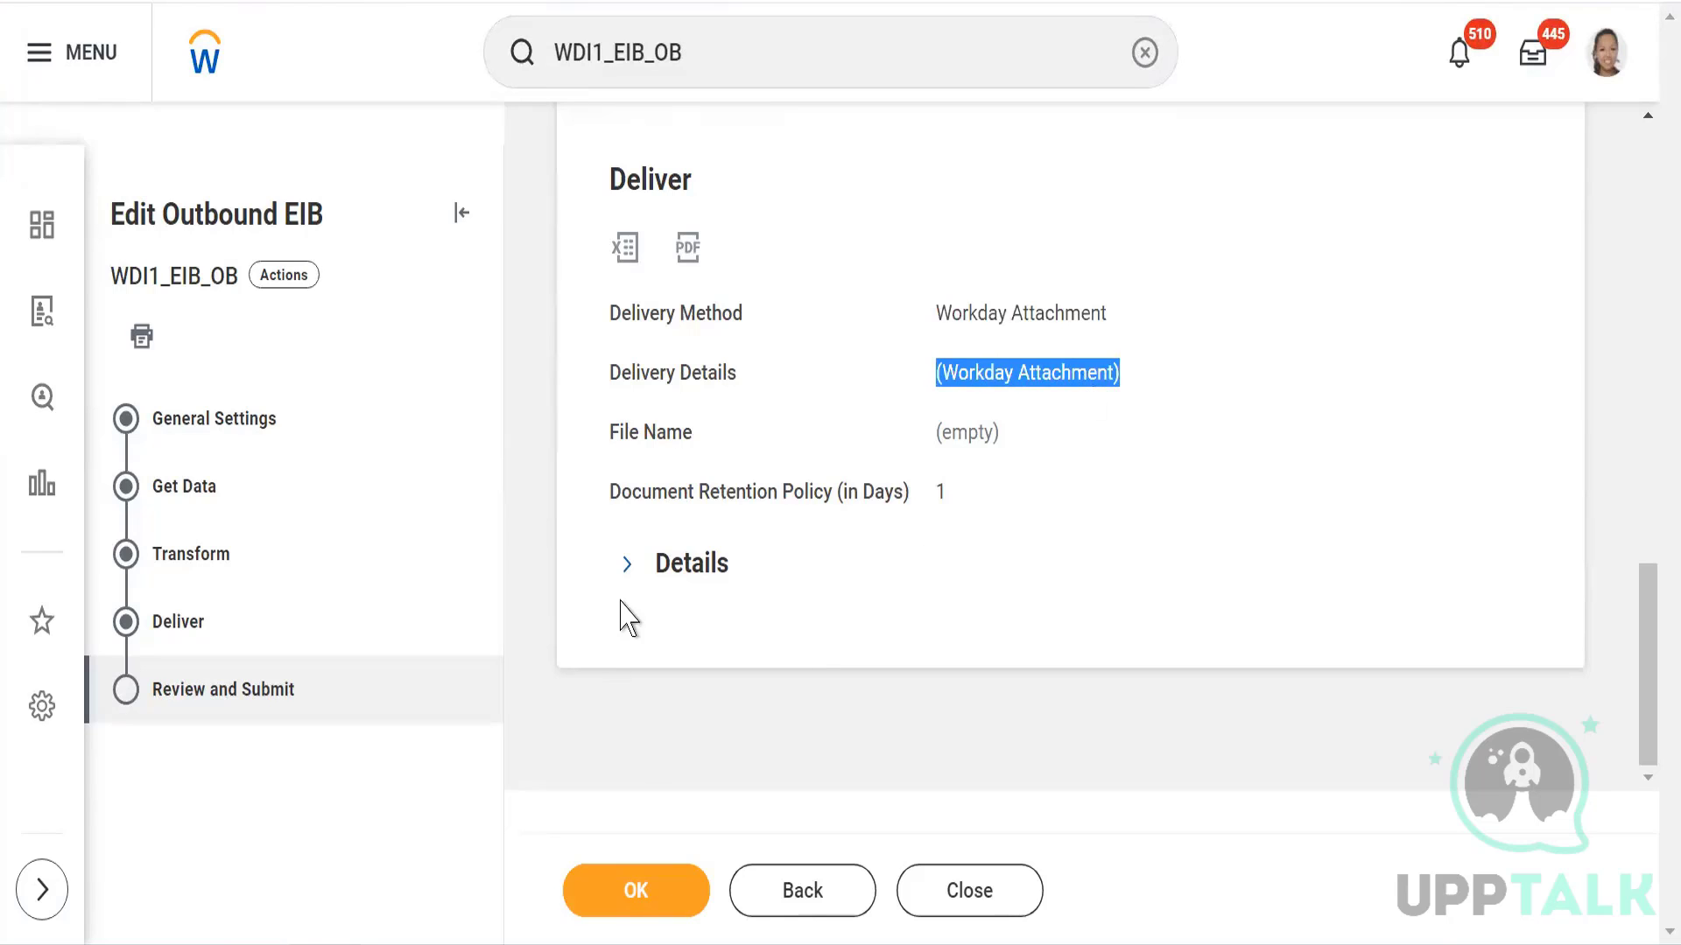
pyautogui.click(169, 615)
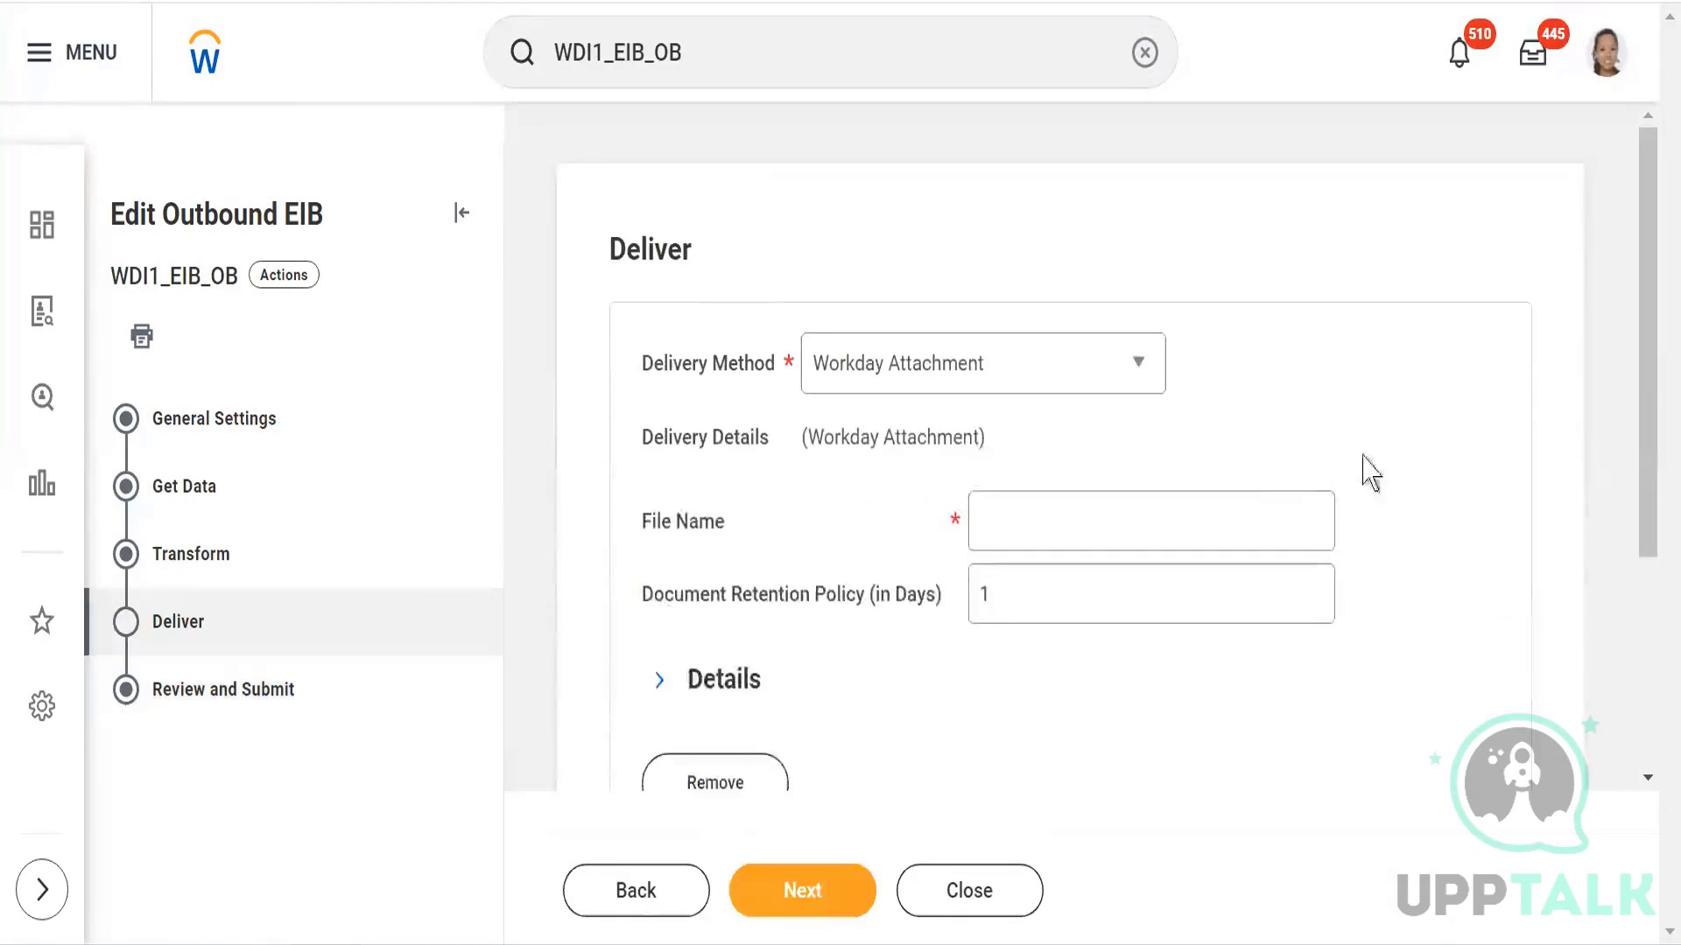
pyautogui.moveTo(1651, 270); pyautogui.dragTo(1651, 345)
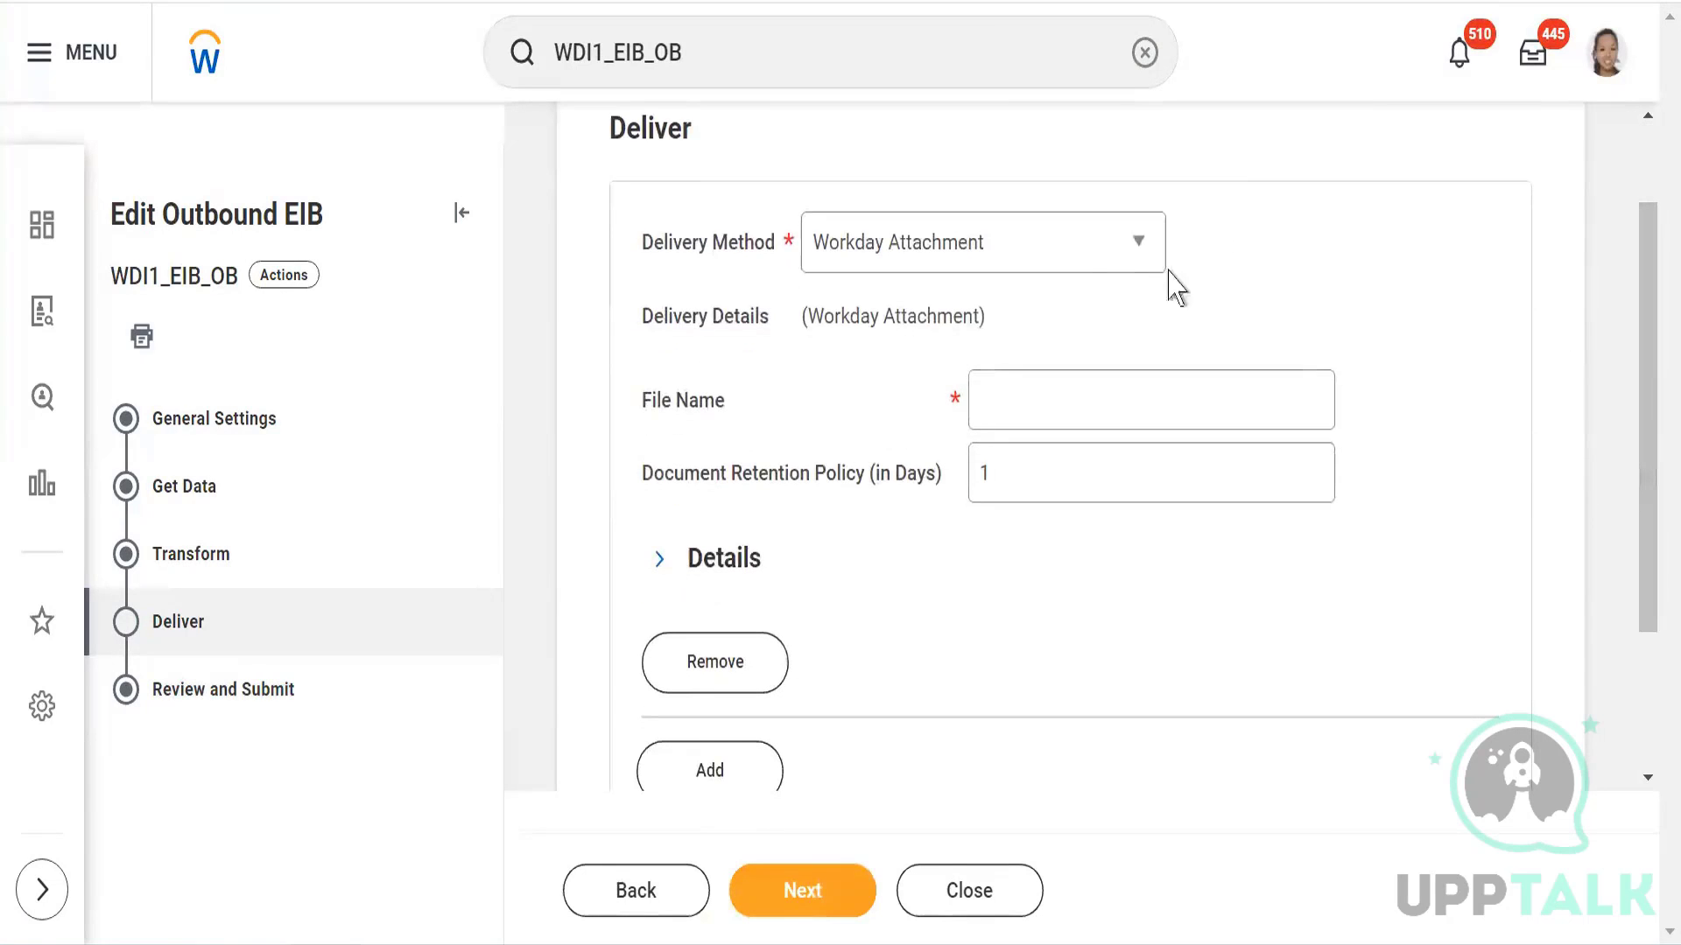
pyautogui.click(1109, 254)
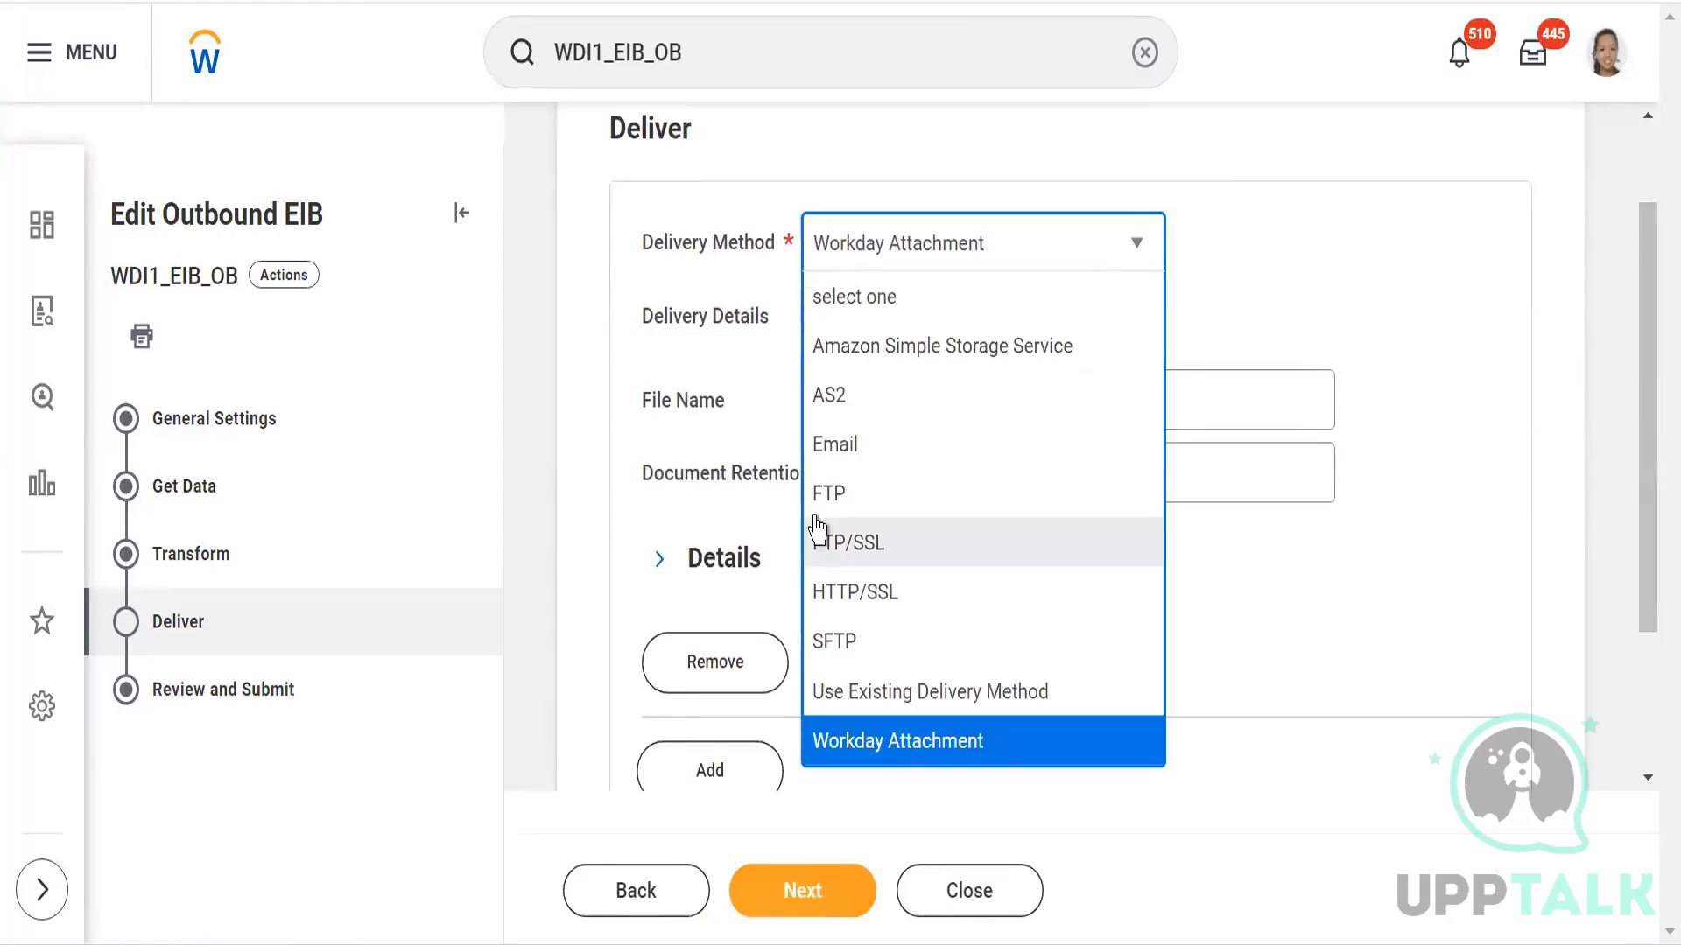
pyautogui.click(828, 495)
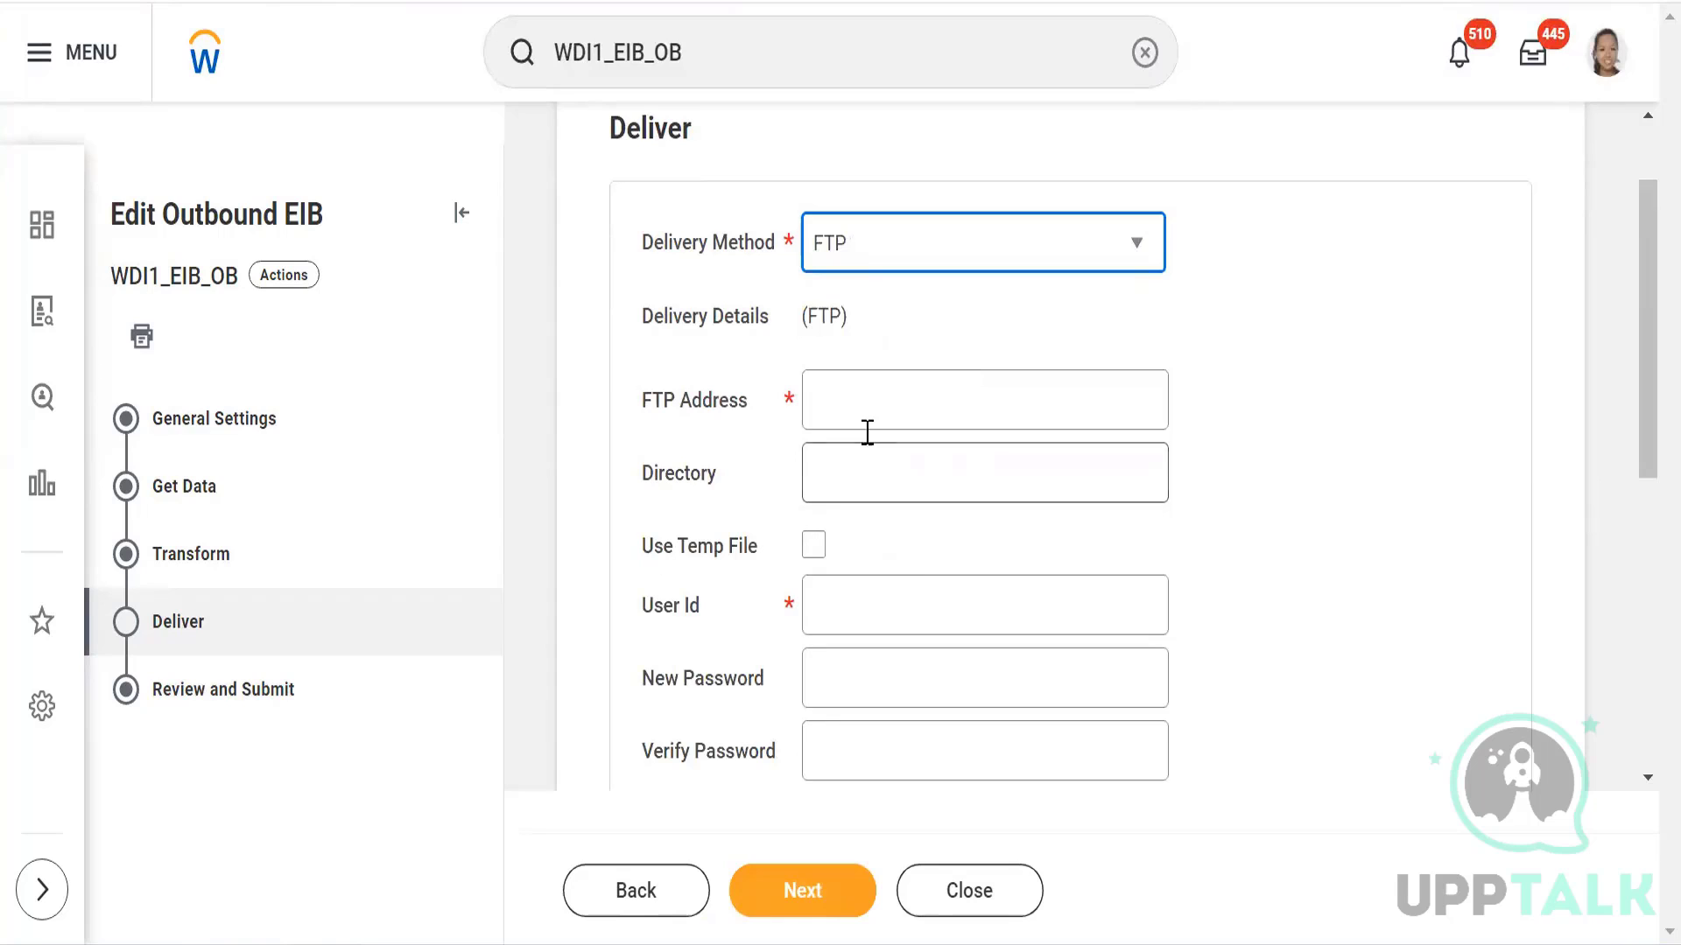
# Step: Examine the FTP delivery fields, including address, directory, temp file, user ID, password, file name and document retention
pyautogui.click(825, 400)
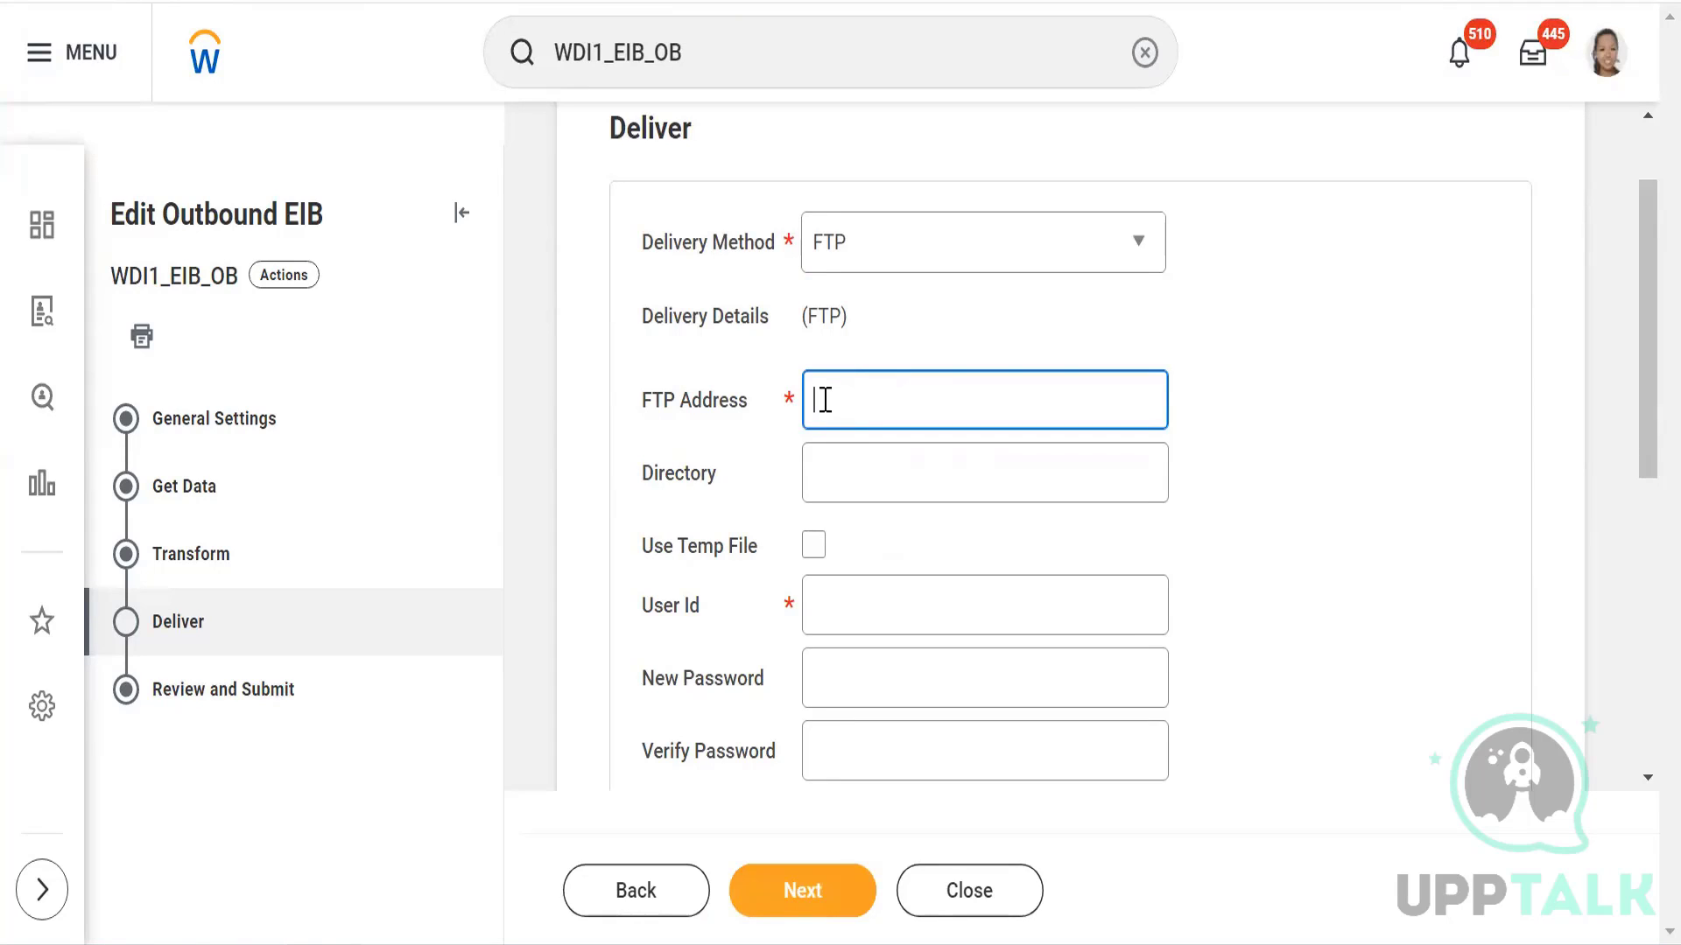
pyautogui.click(844, 484)
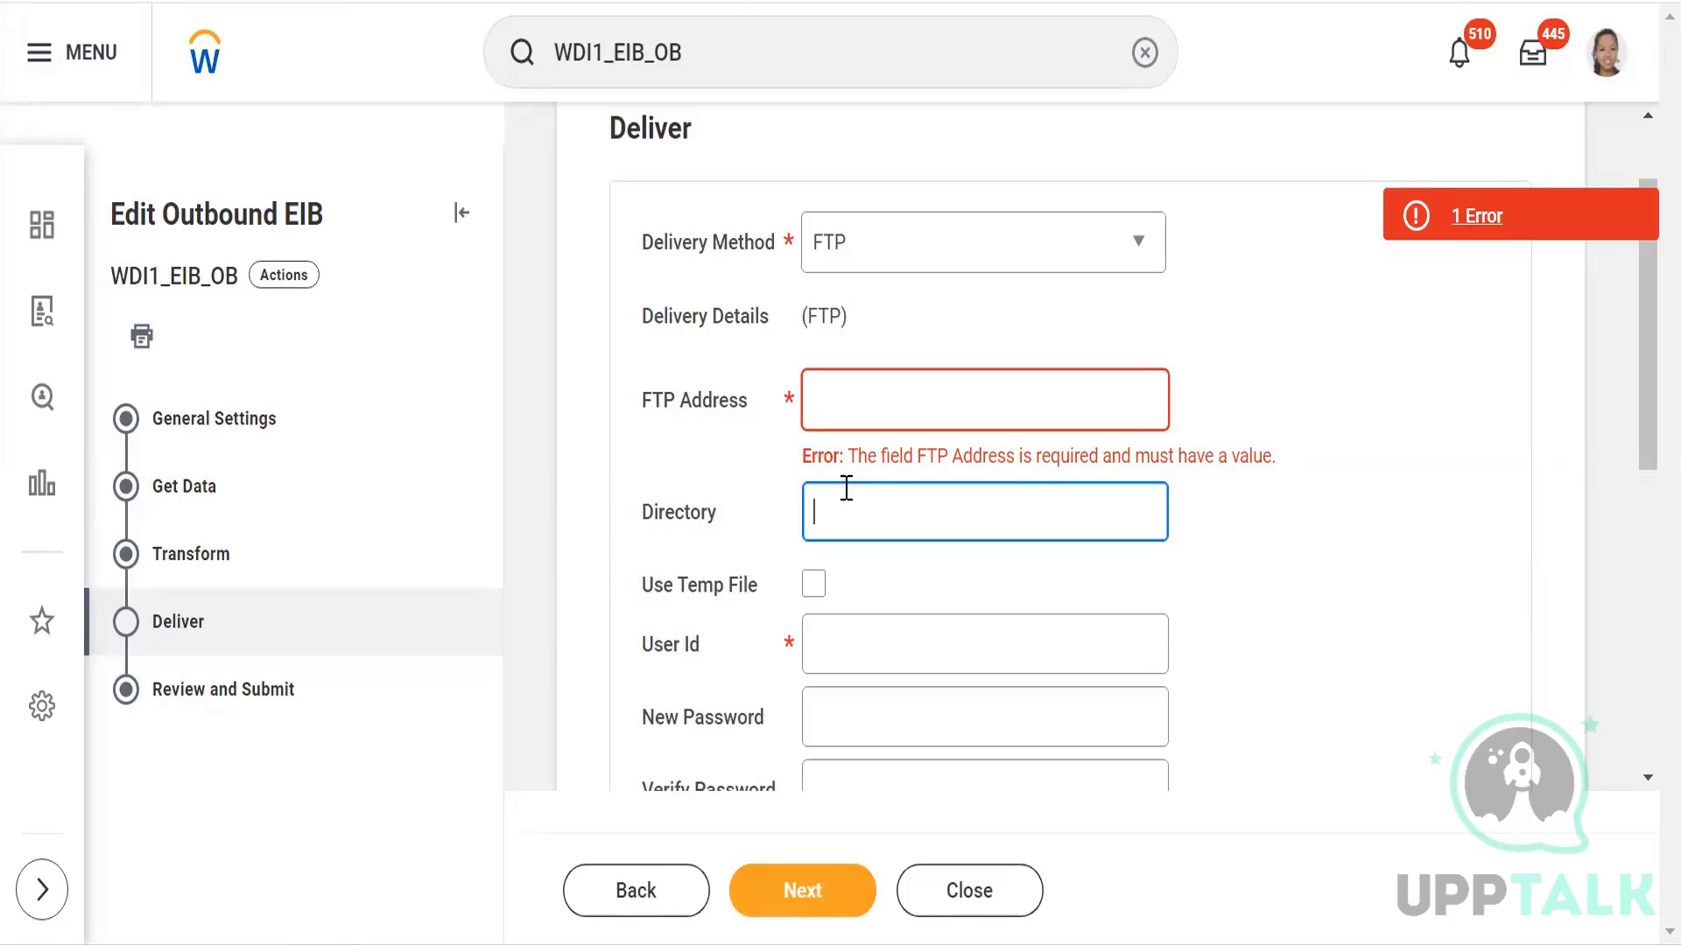
pyautogui.click(1365, 540)
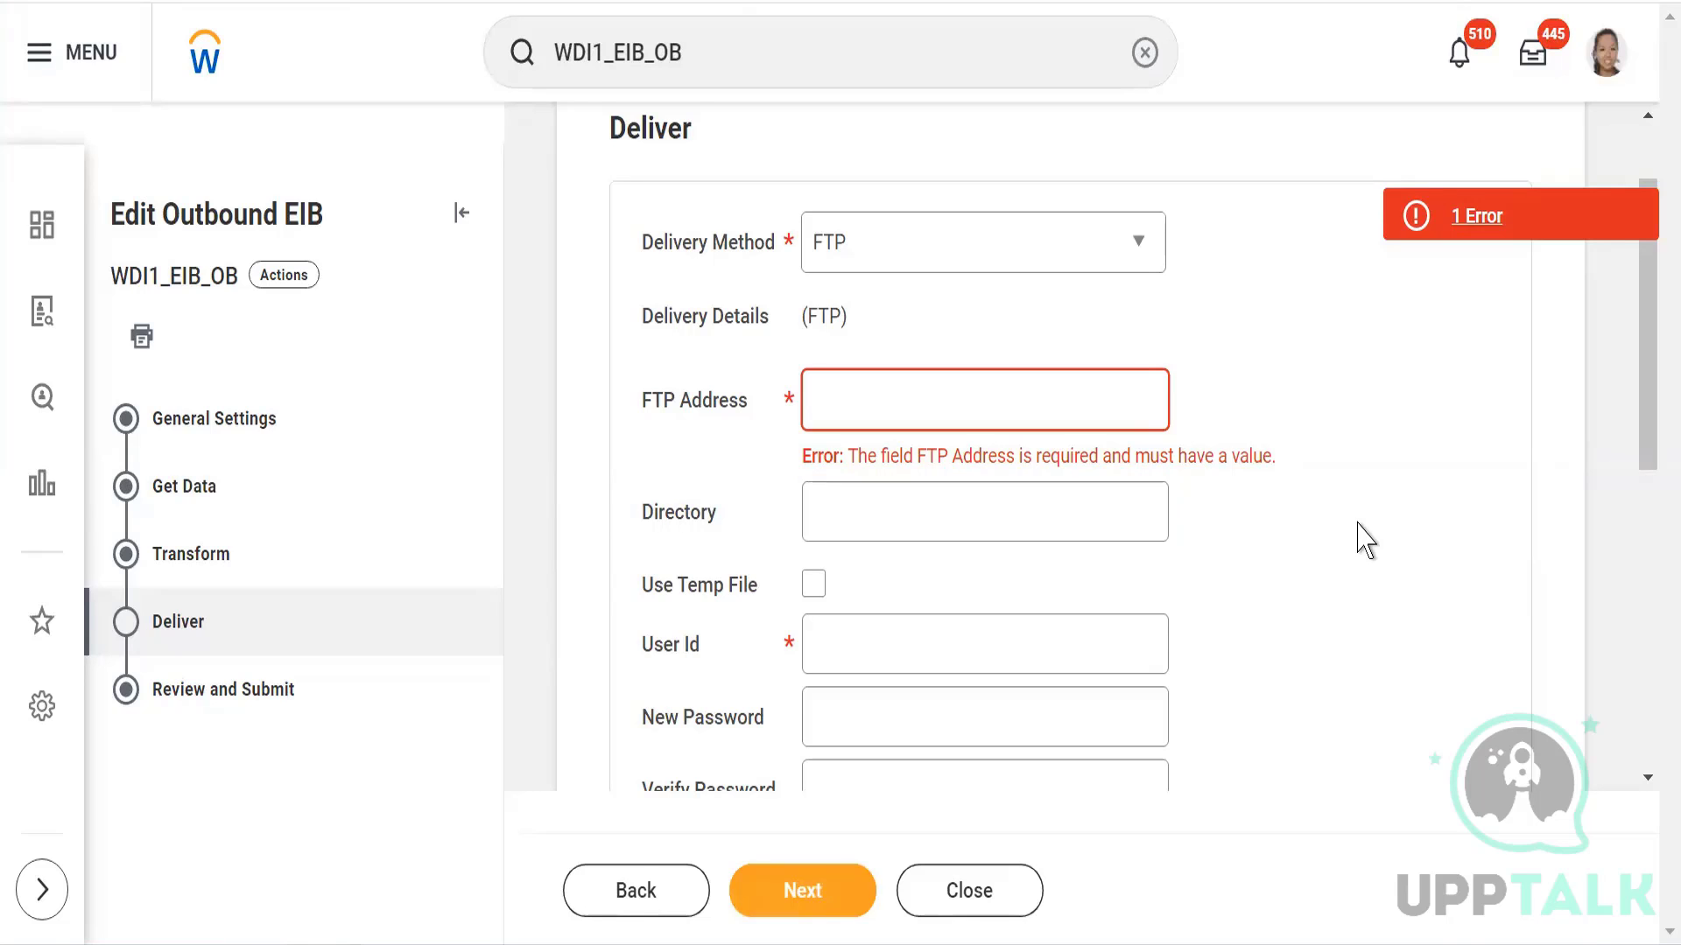
pyautogui.scroll(-3, 1365, 540)
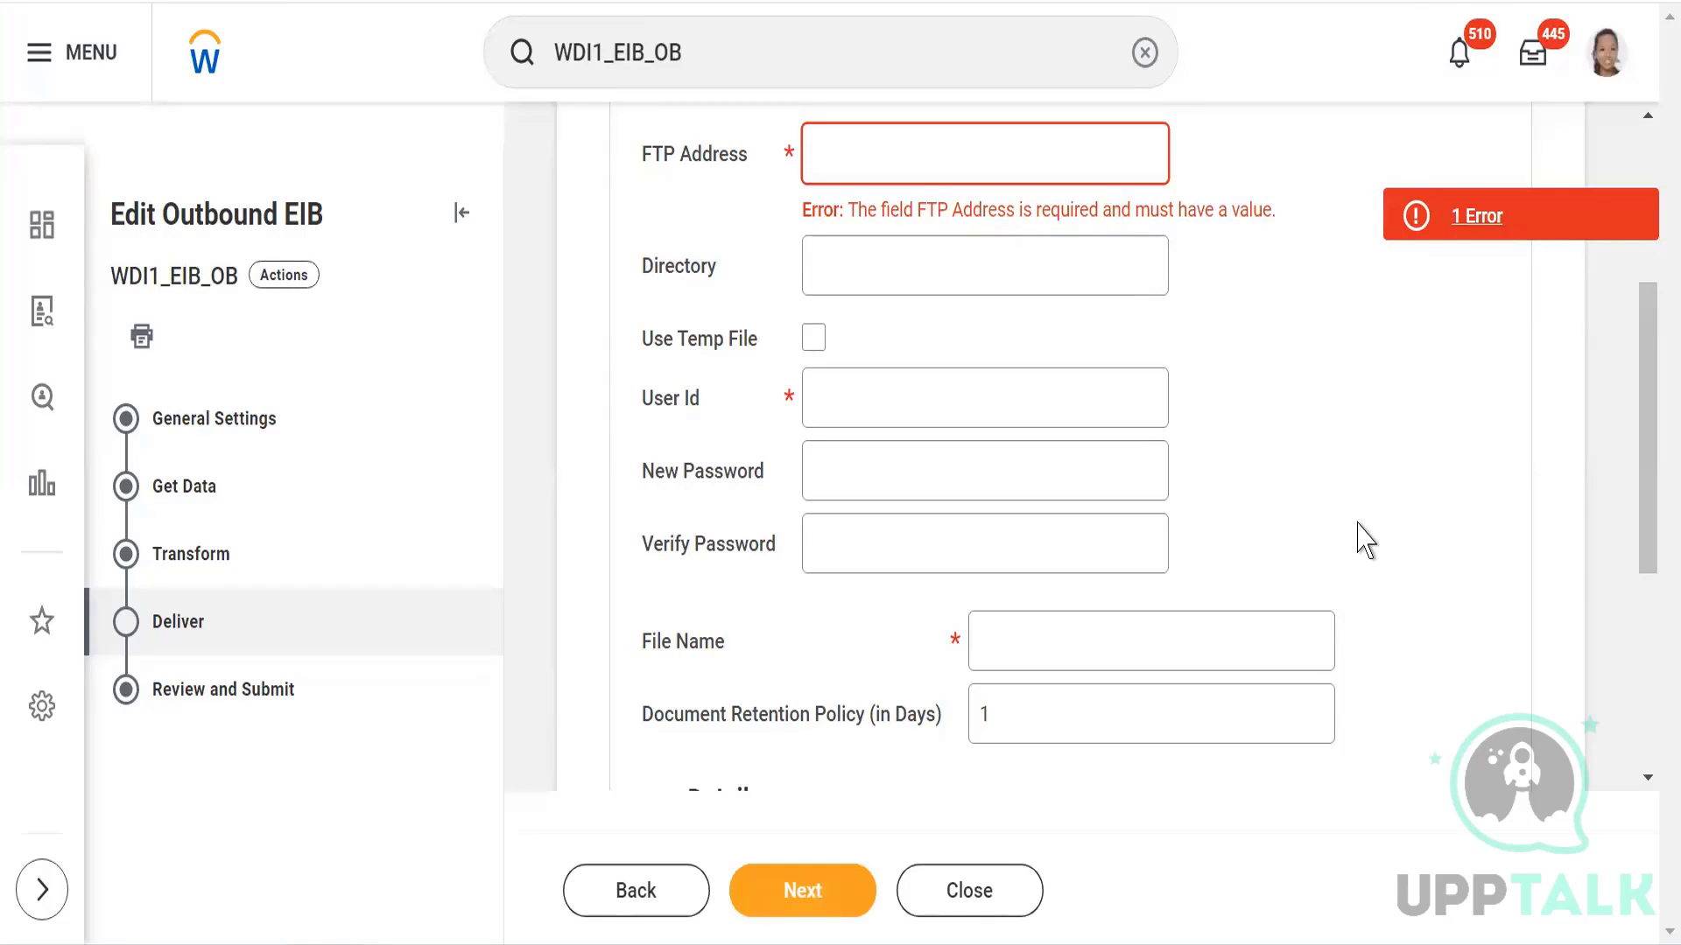
pyautogui.scroll(5, 1366, 540)
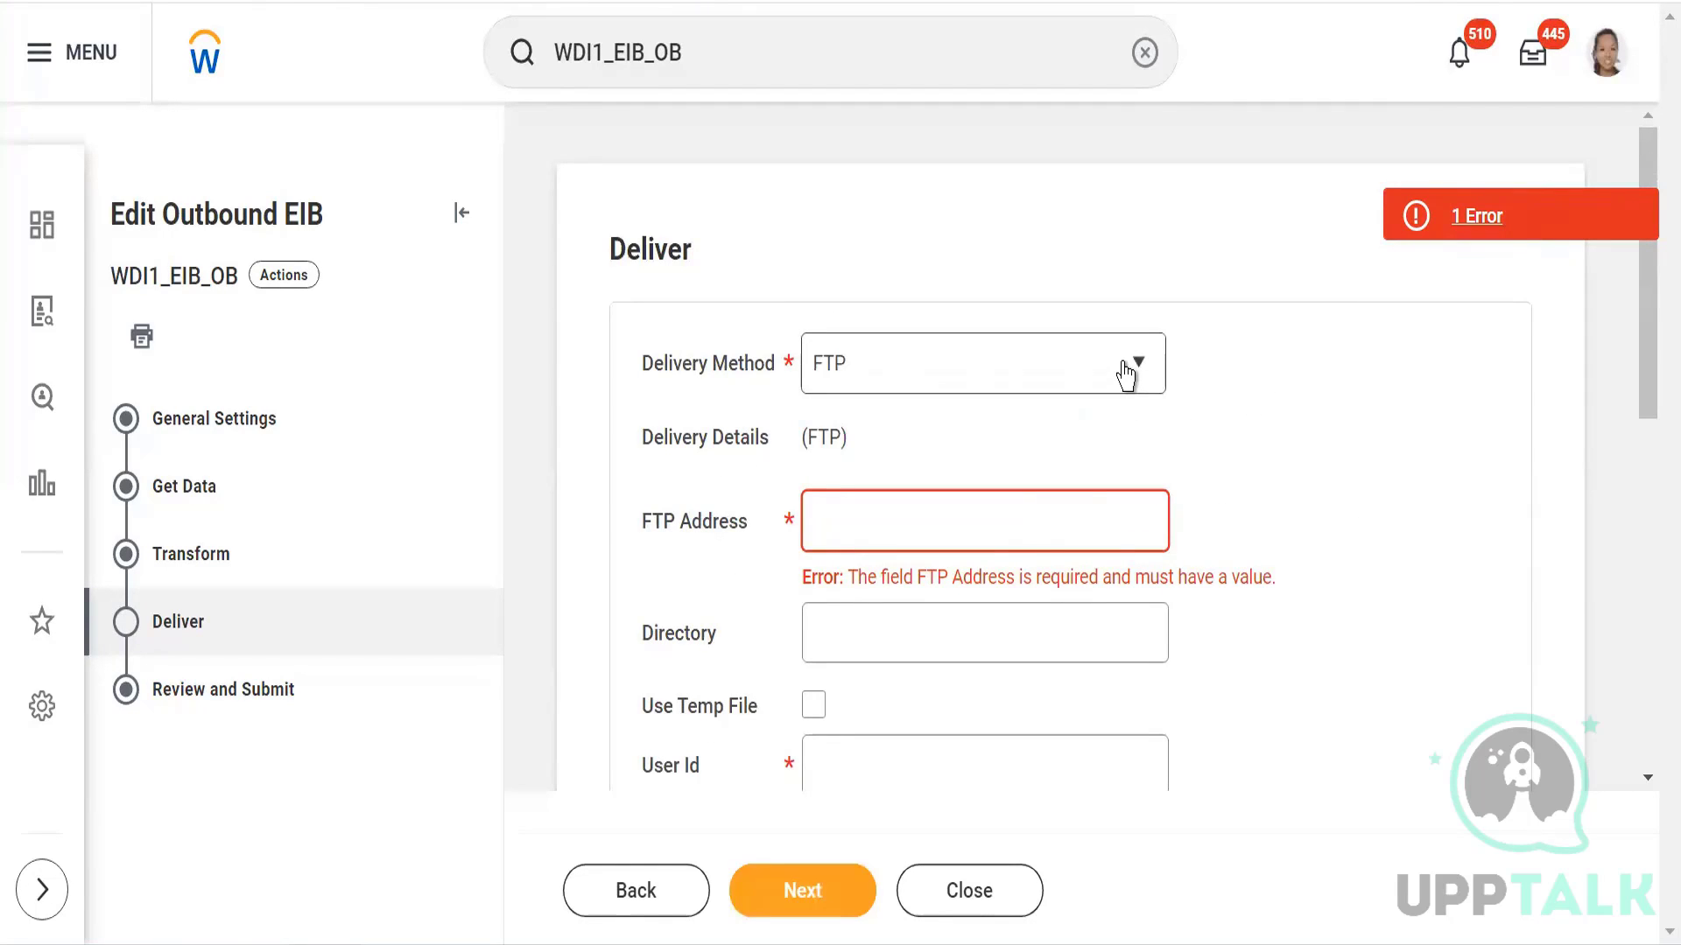
# Step: Review the available delivery methods and change the delivery method from FTP to FTP/SSL
pyautogui.click(1126, 374)
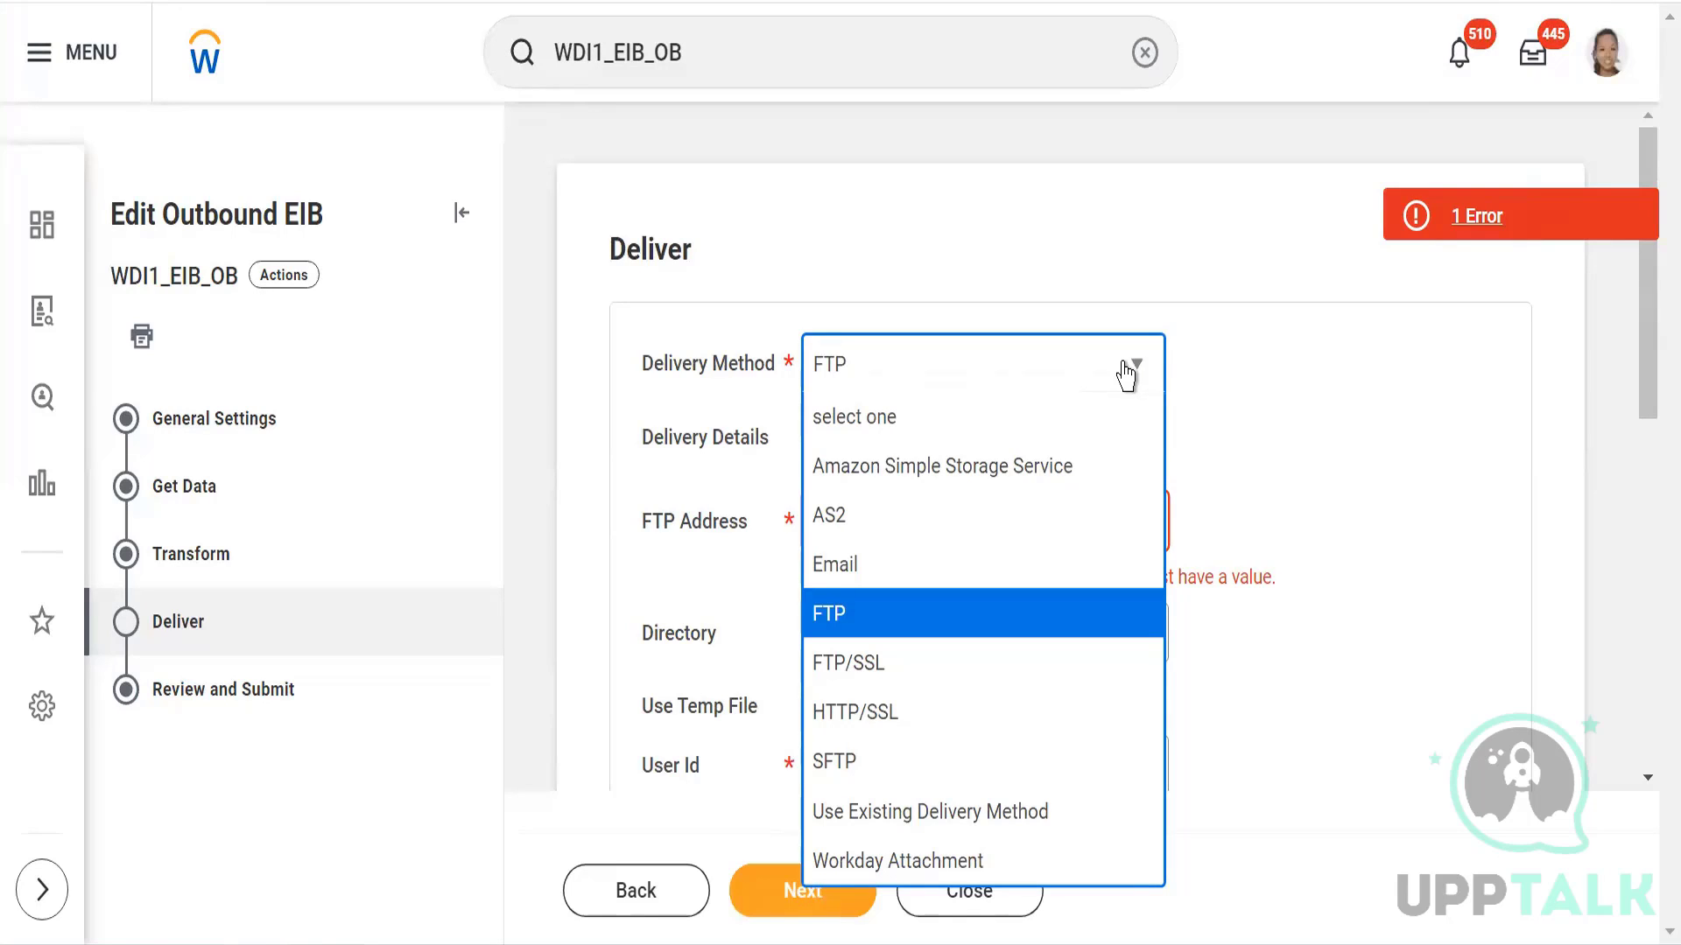
pyautogui.click(1455, 429)
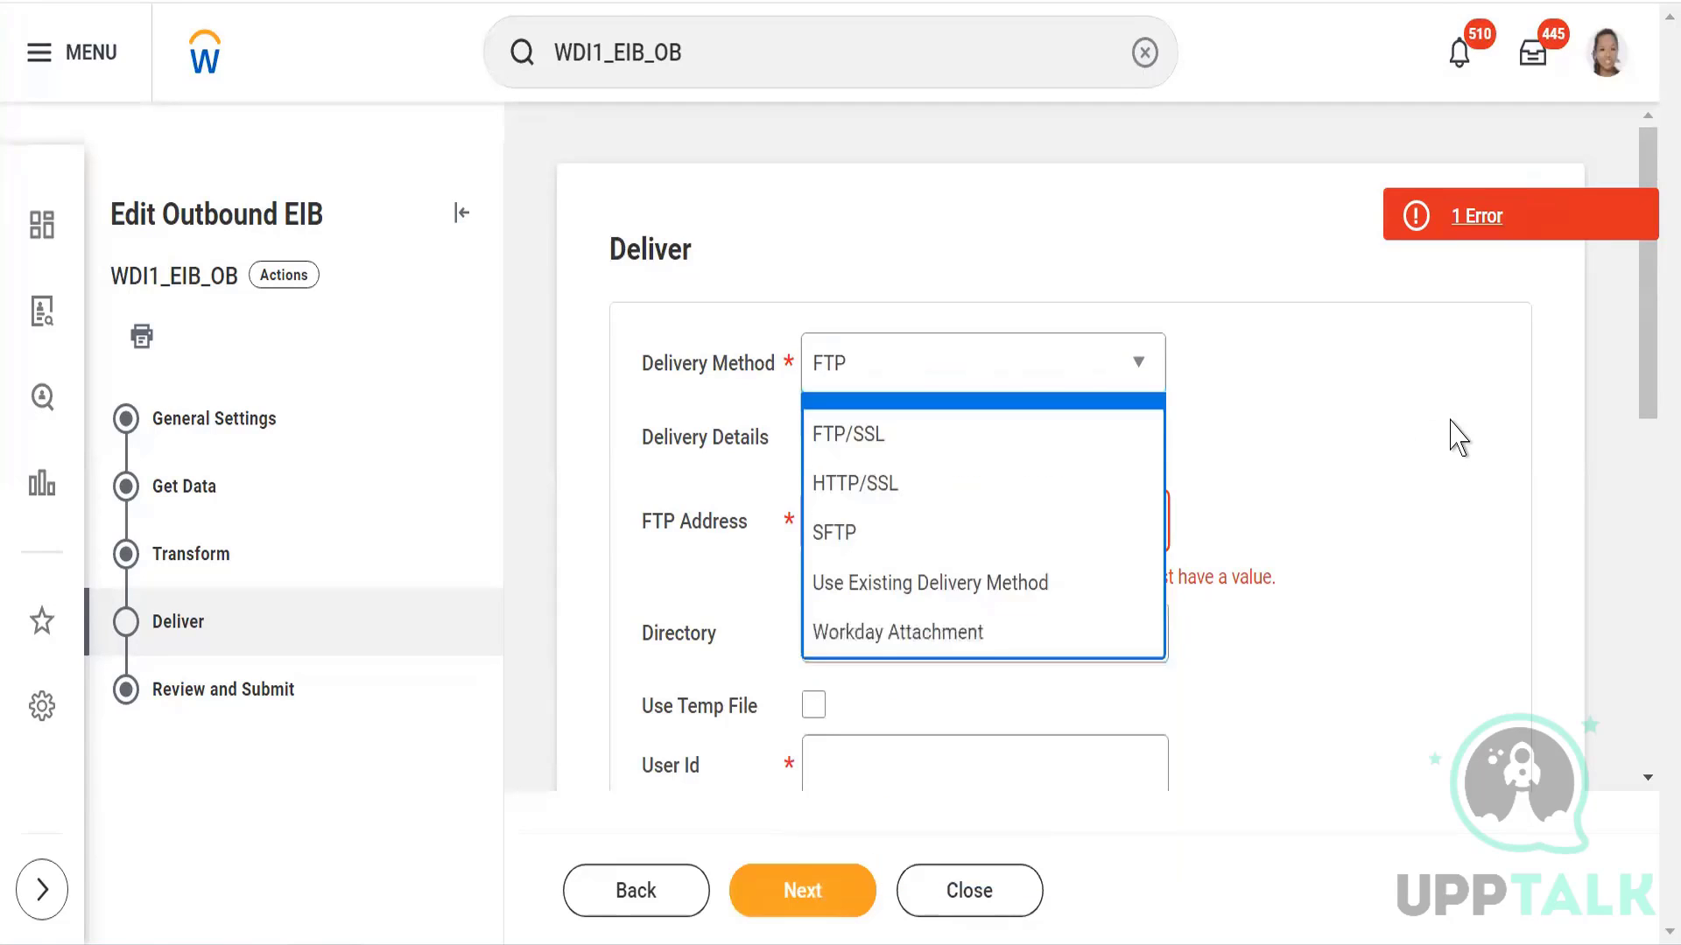
pyautogui.click(829, 529)
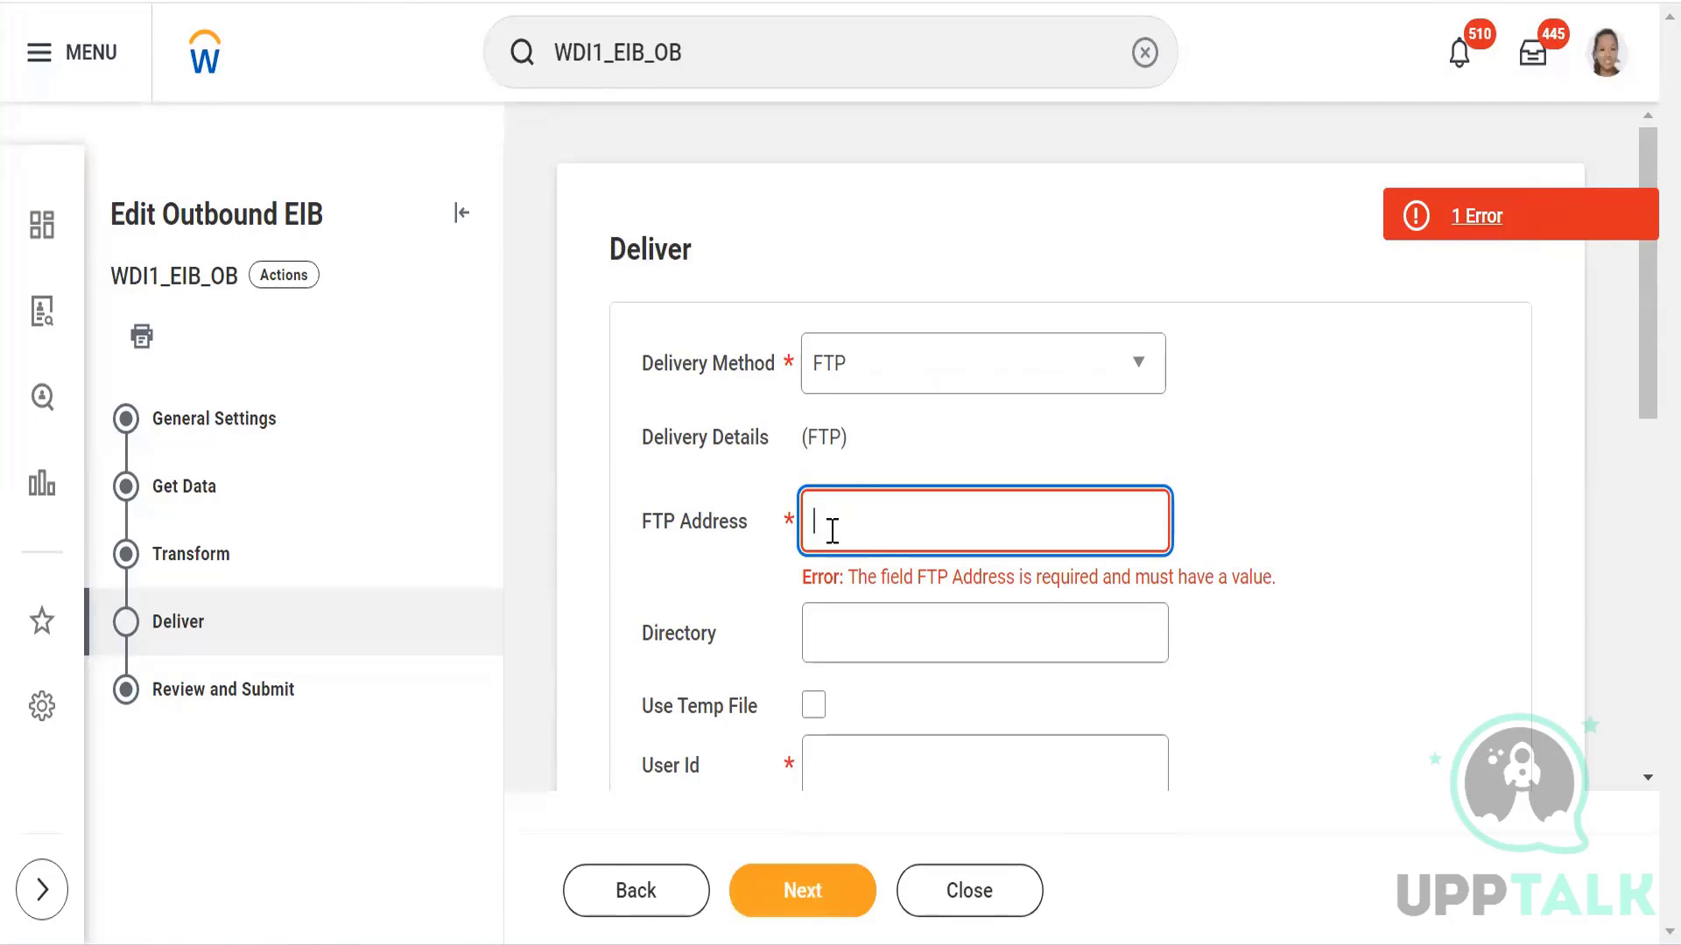
pyautogui.click(1140, 368)
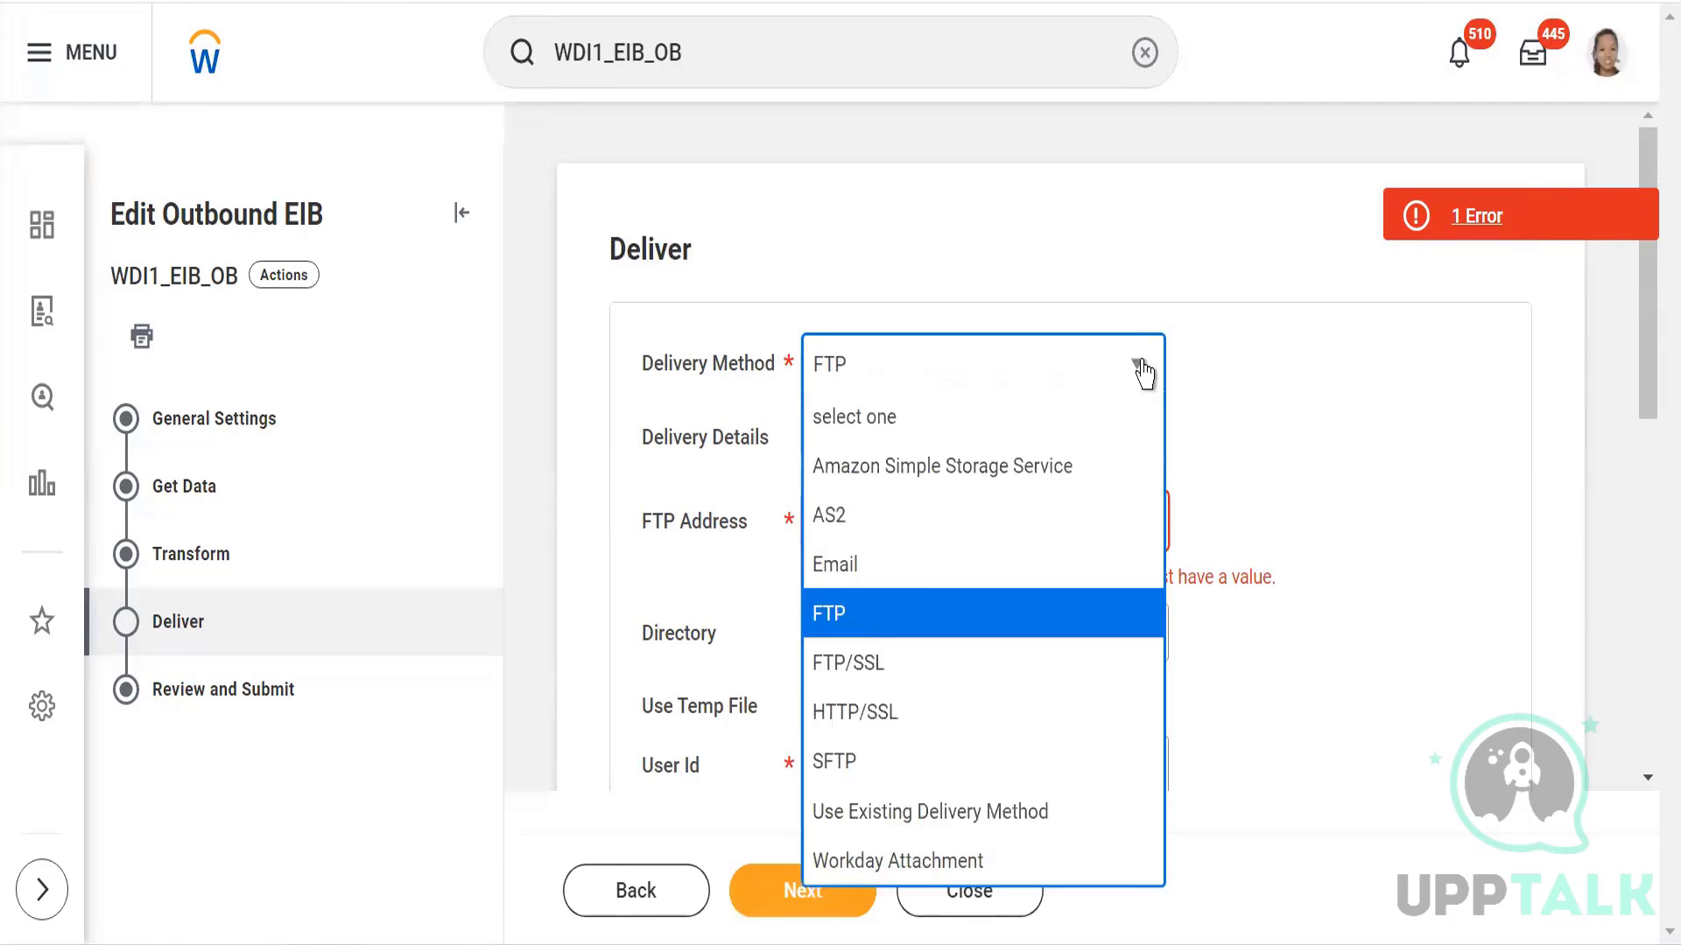
pyautogui.click(856, 667)
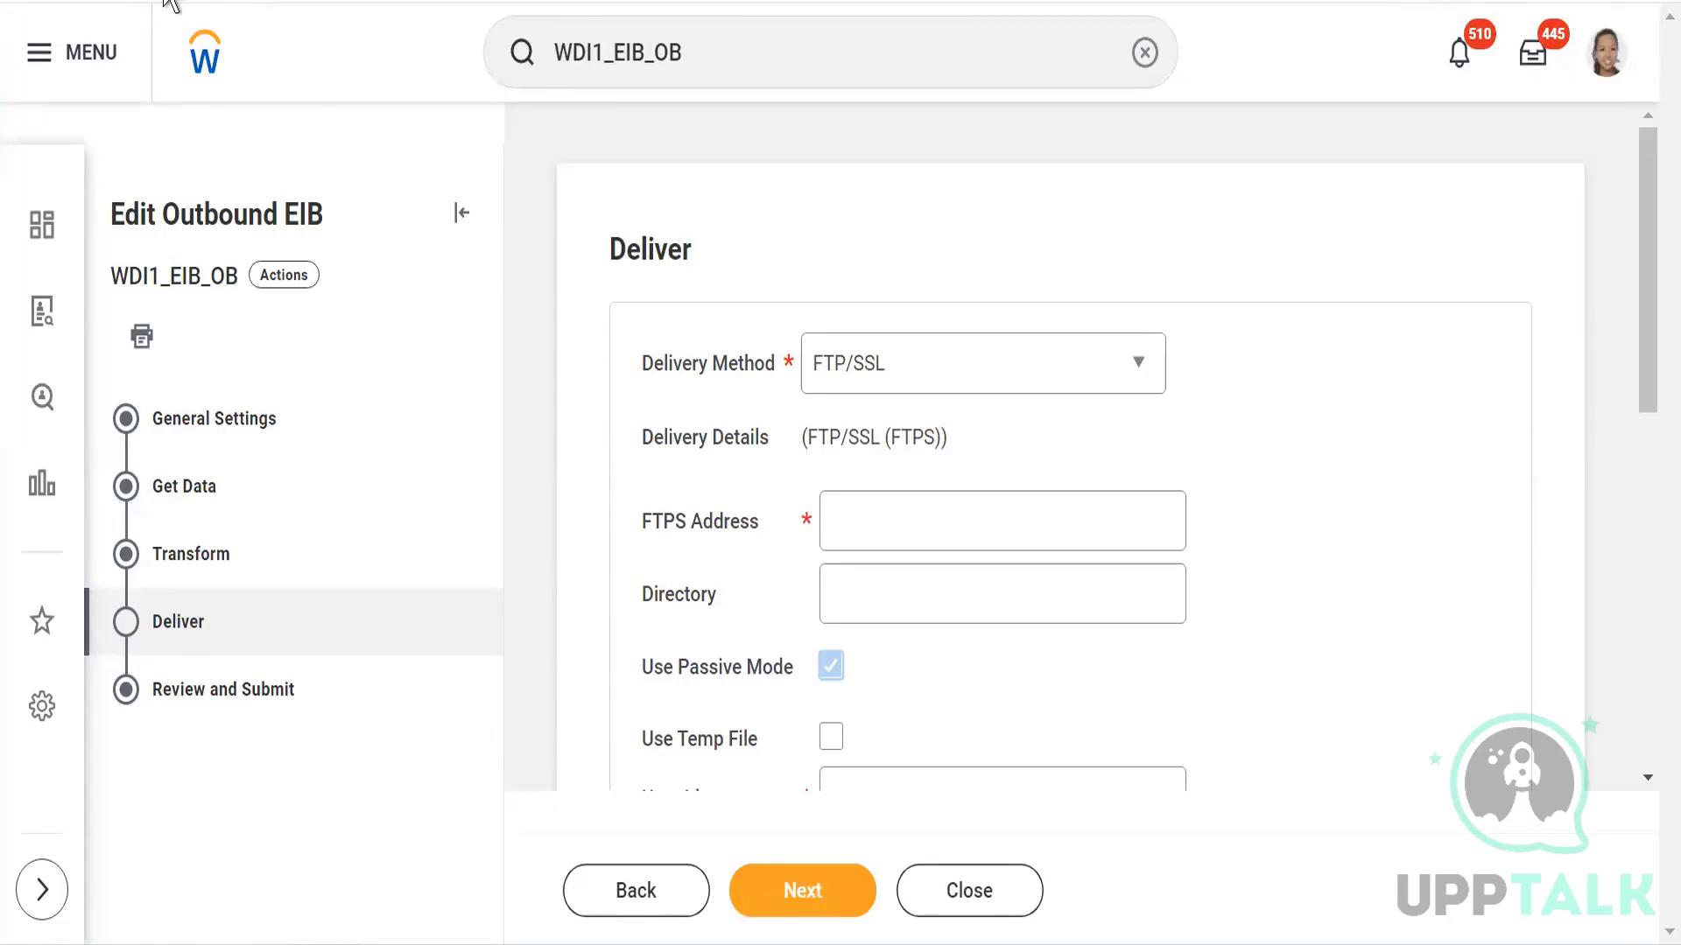
# Step: Open the Workday site's security certificate and examine whom it is issued to and by whom it is issued
pyautogui.click(165, 2)
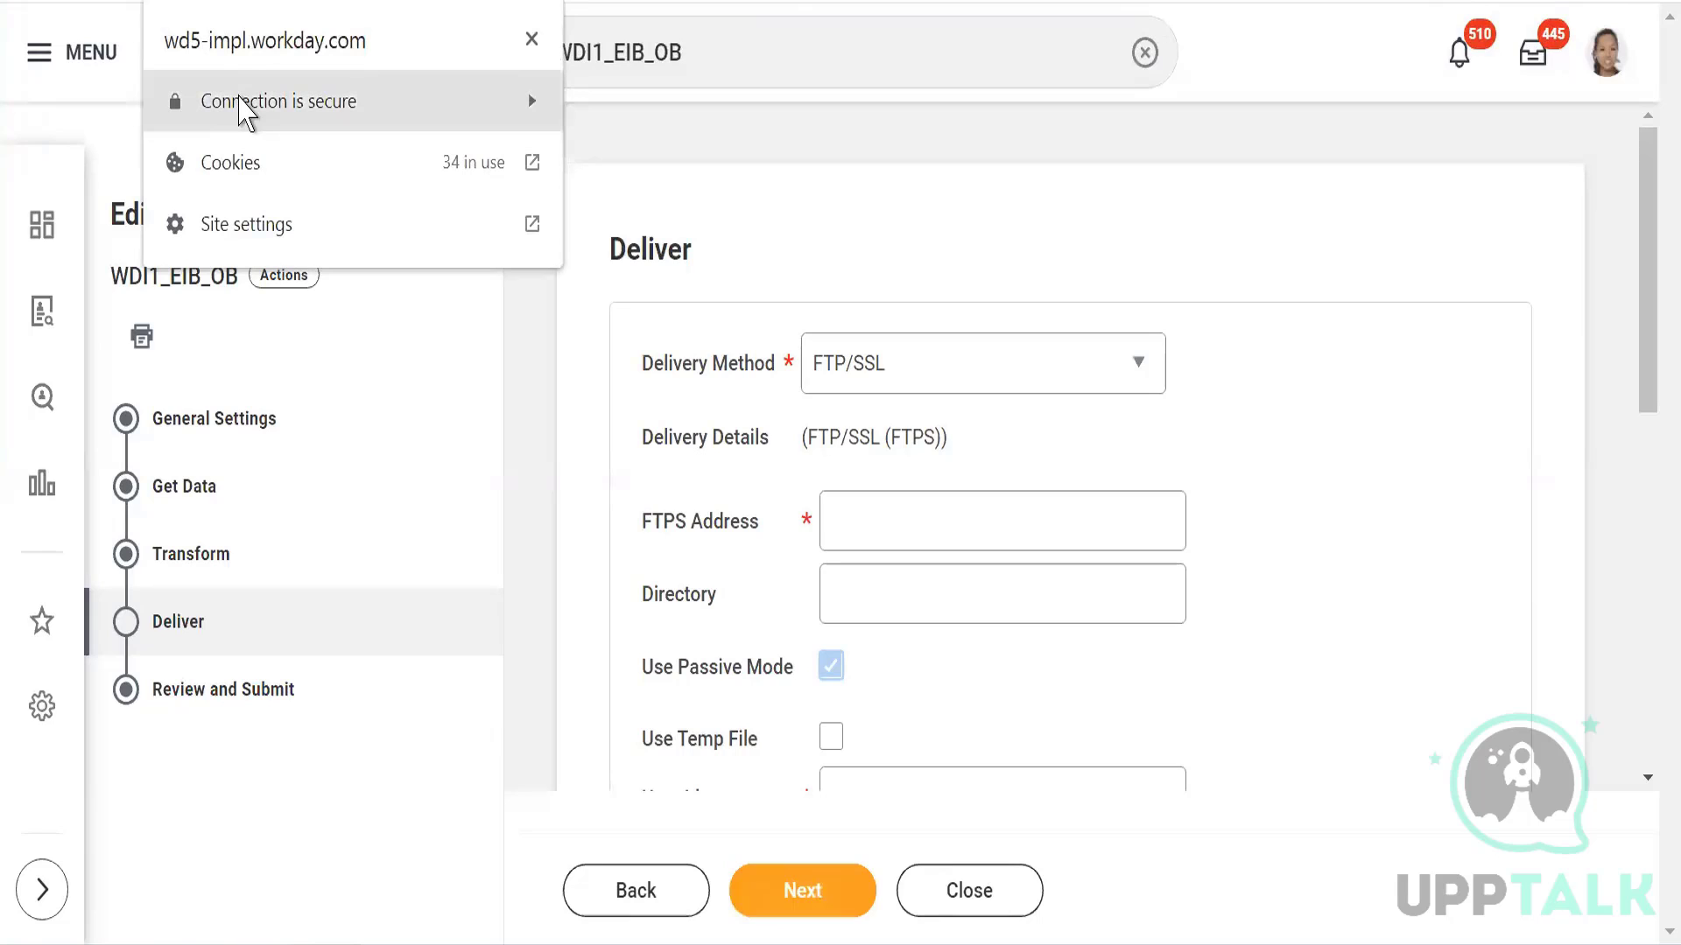
pyautogui.click(246, 105)
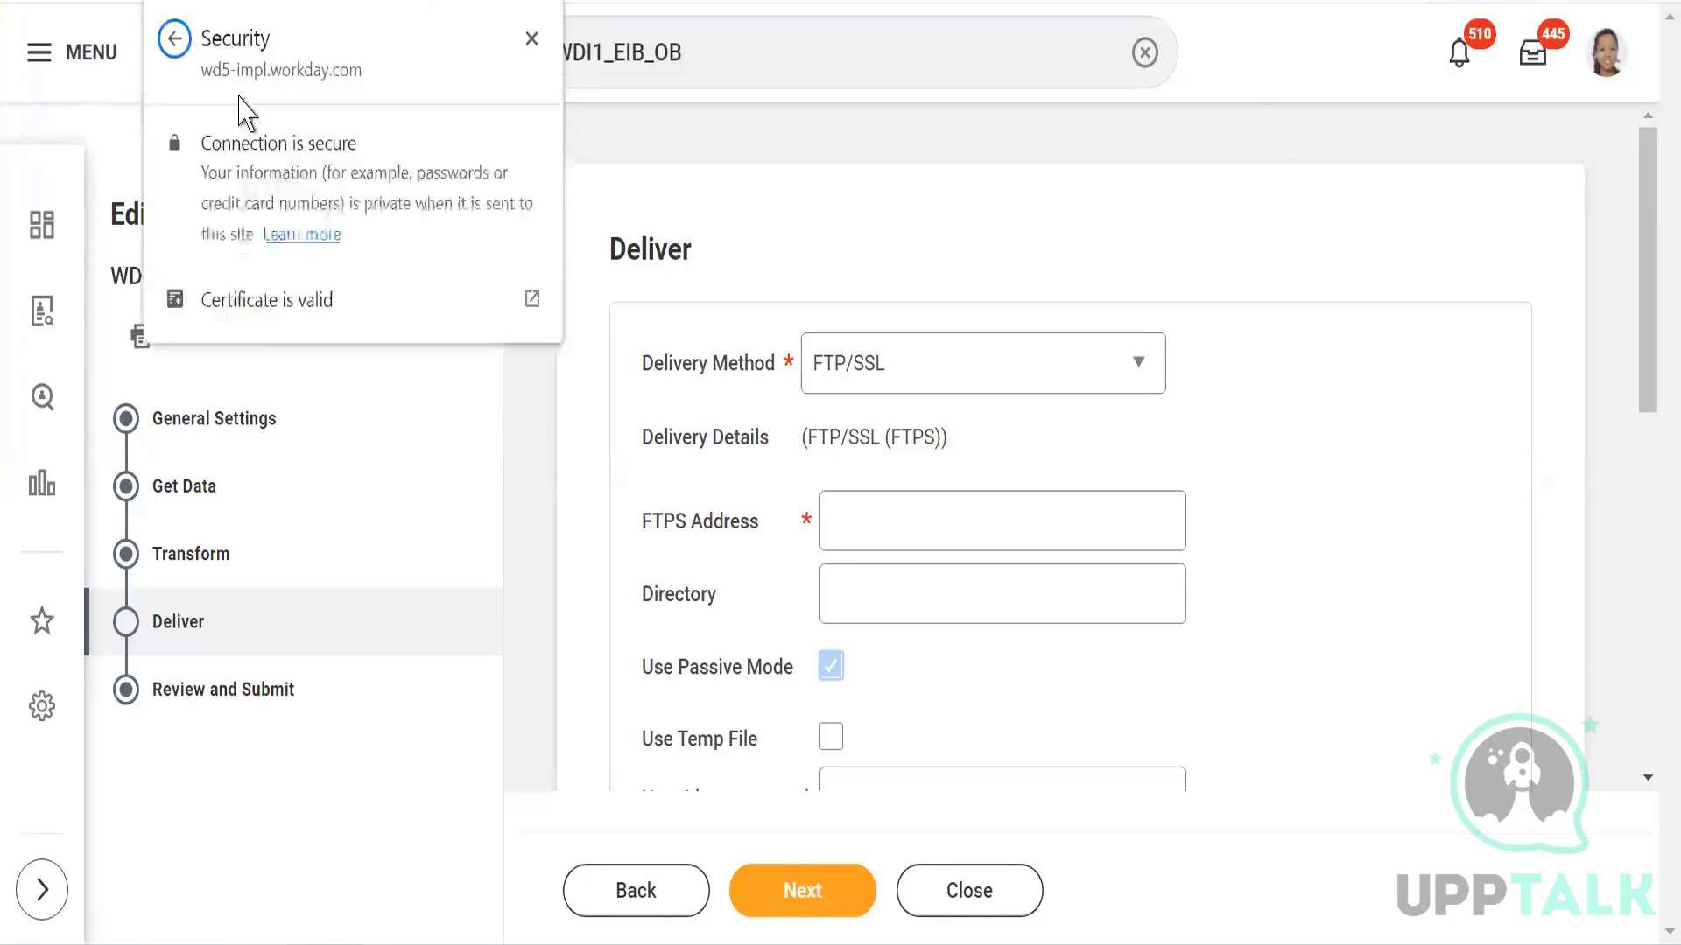
pyautogui.click(221, 303)
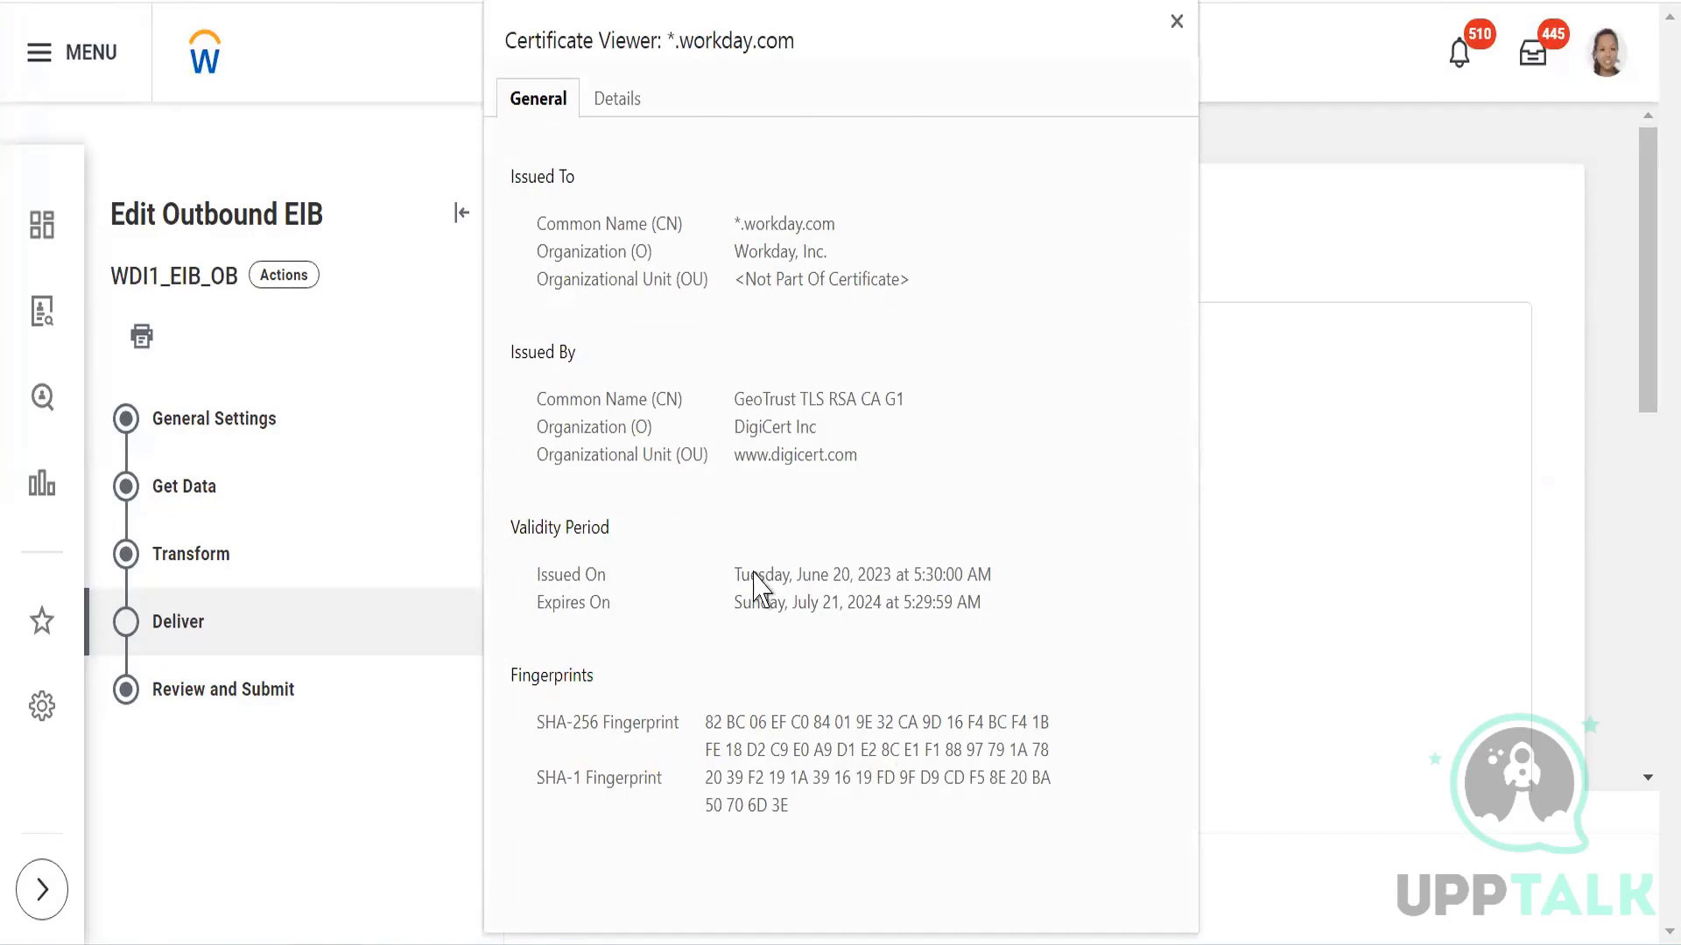
pyautogui.doubleClick(752, 225)
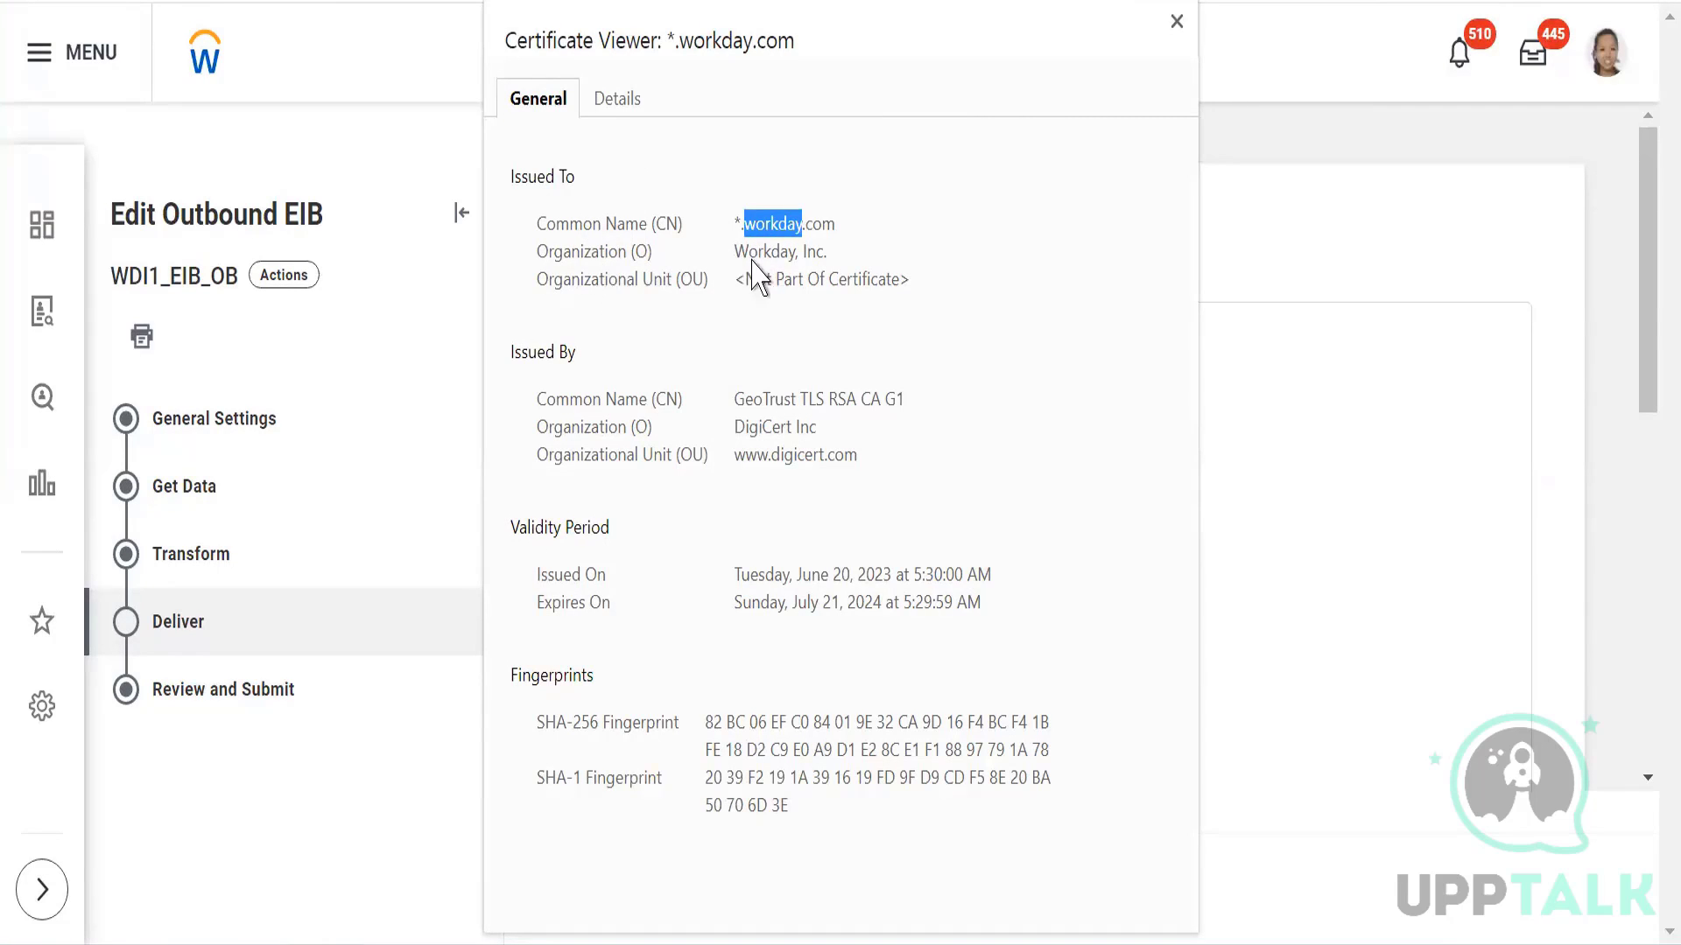
pyautogui.click(763, 258)
pyautogui.tripleClick(762, 258)
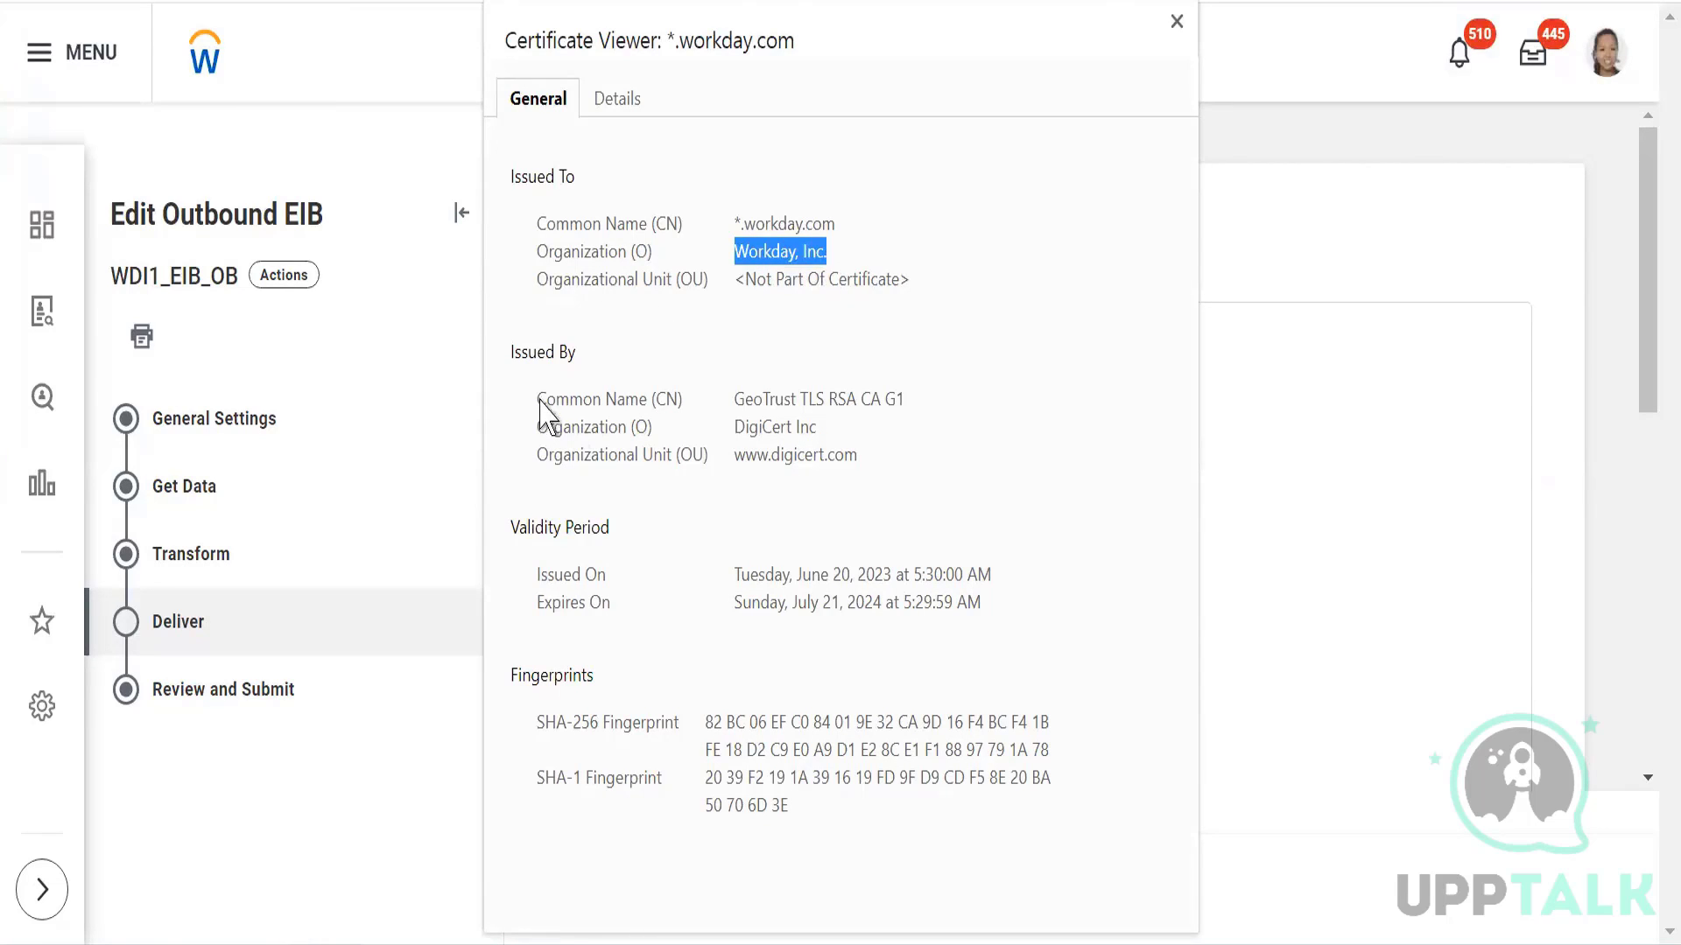
pyautogui.moveTo(734, 401); pyautogui.dragTo(912, 413)
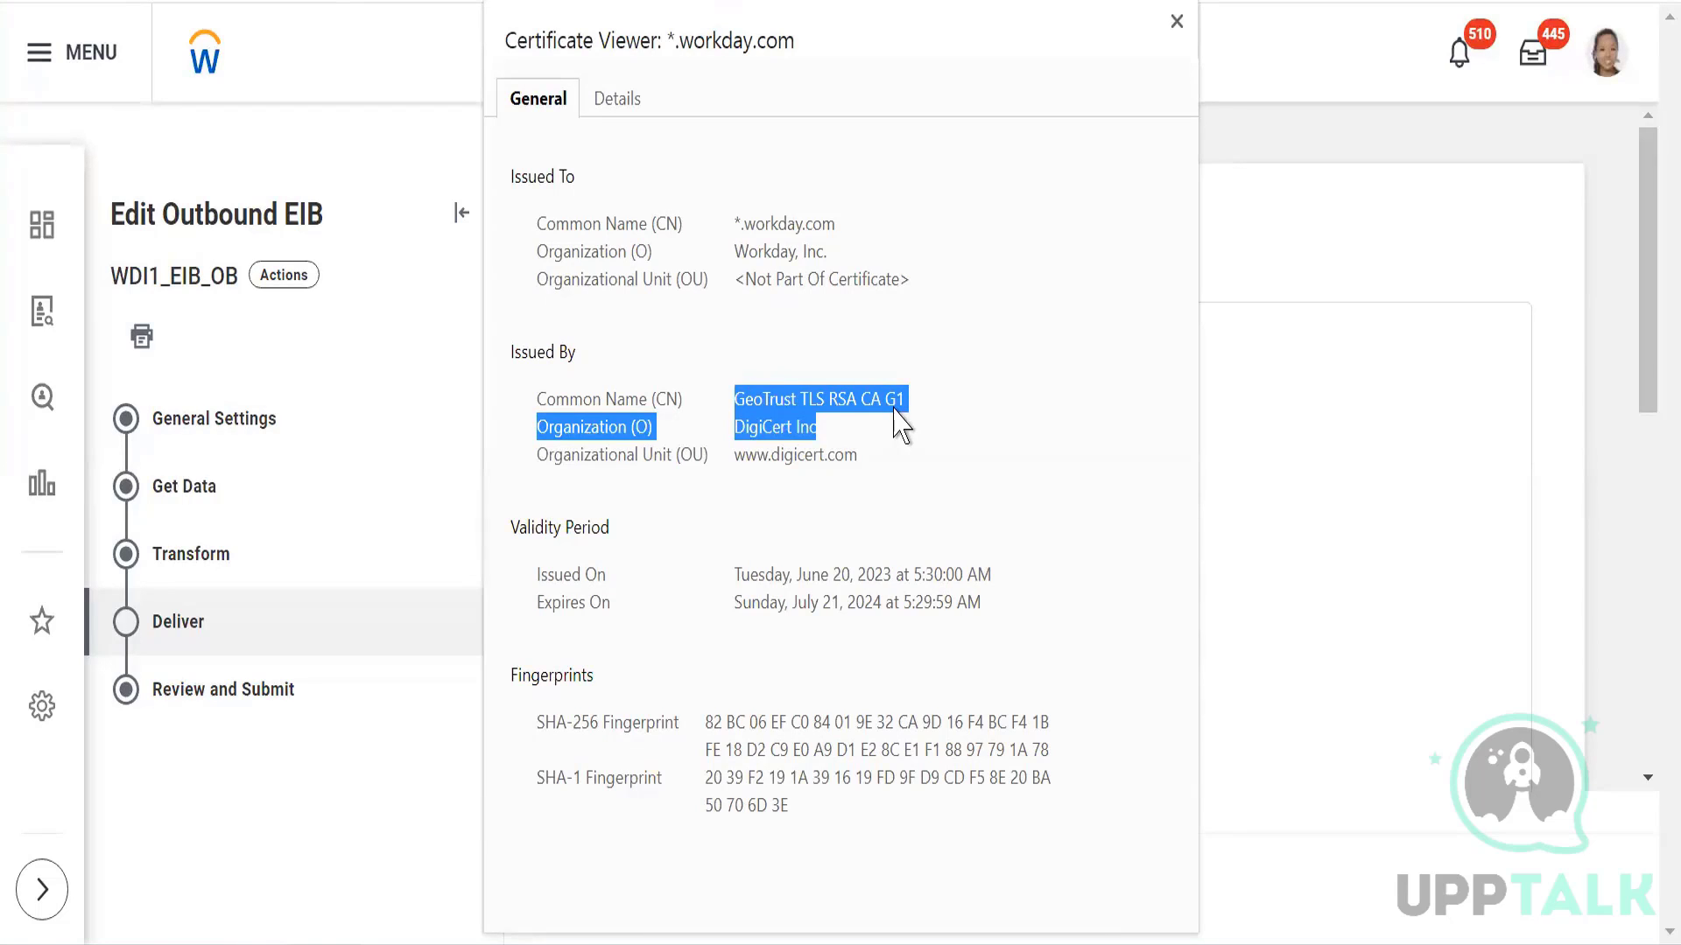
pyautogui.click(668, 453)
pyautogui.tripleClick(669, 454)
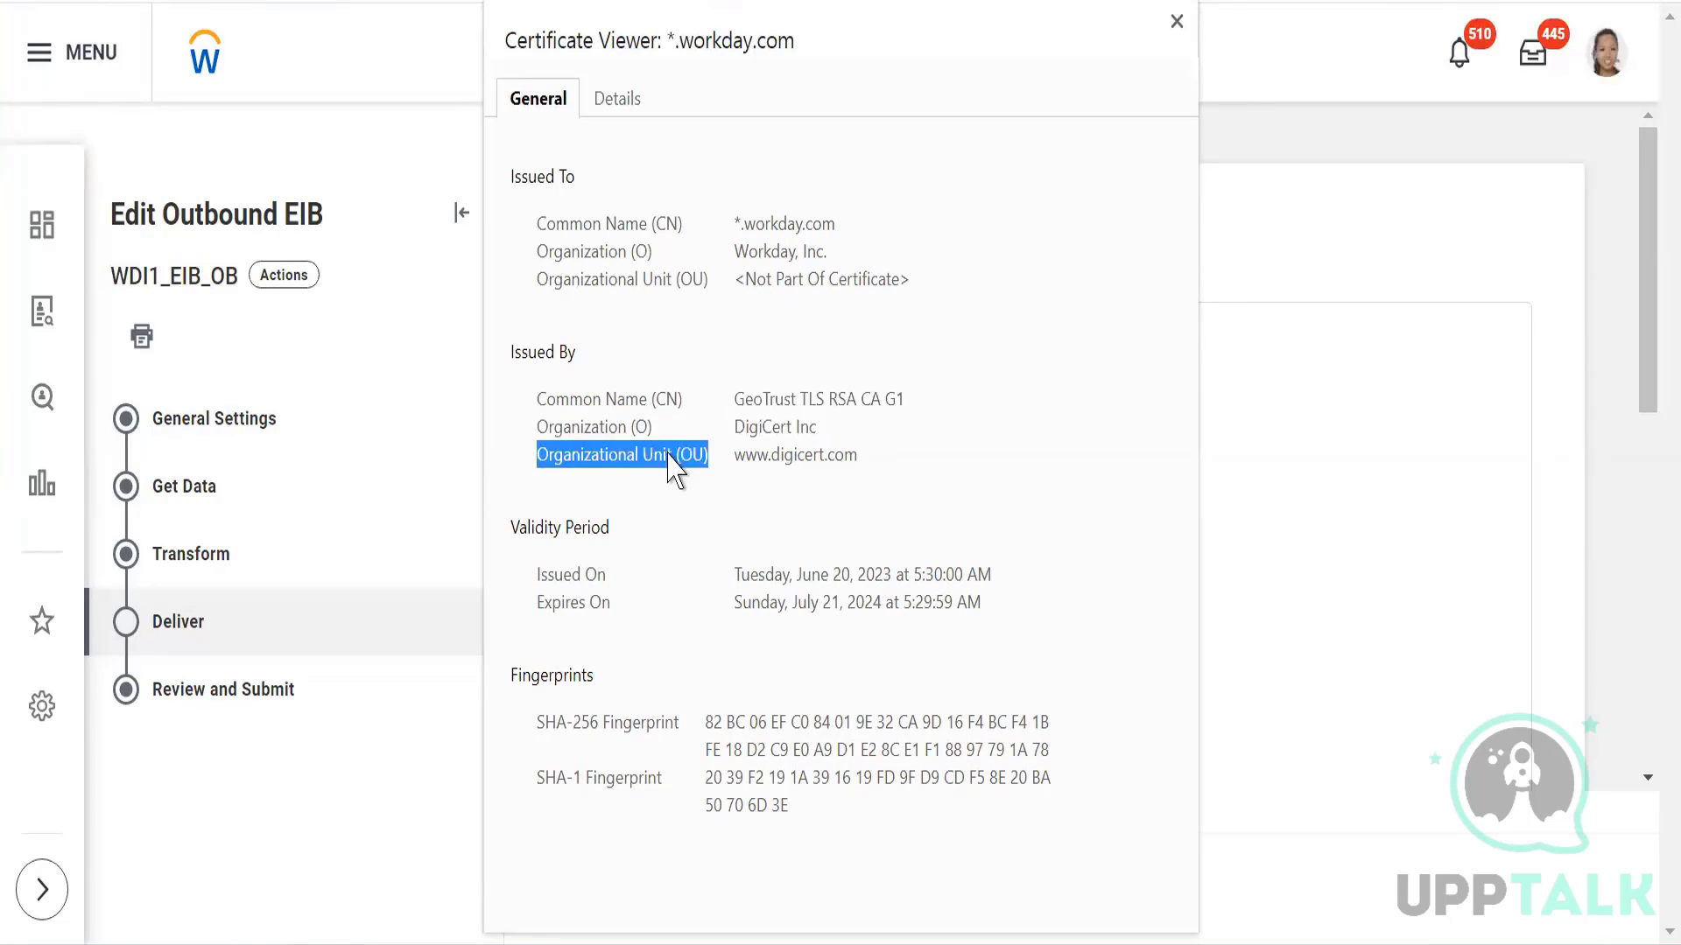
pyautogui.tripleClick(533, 398)
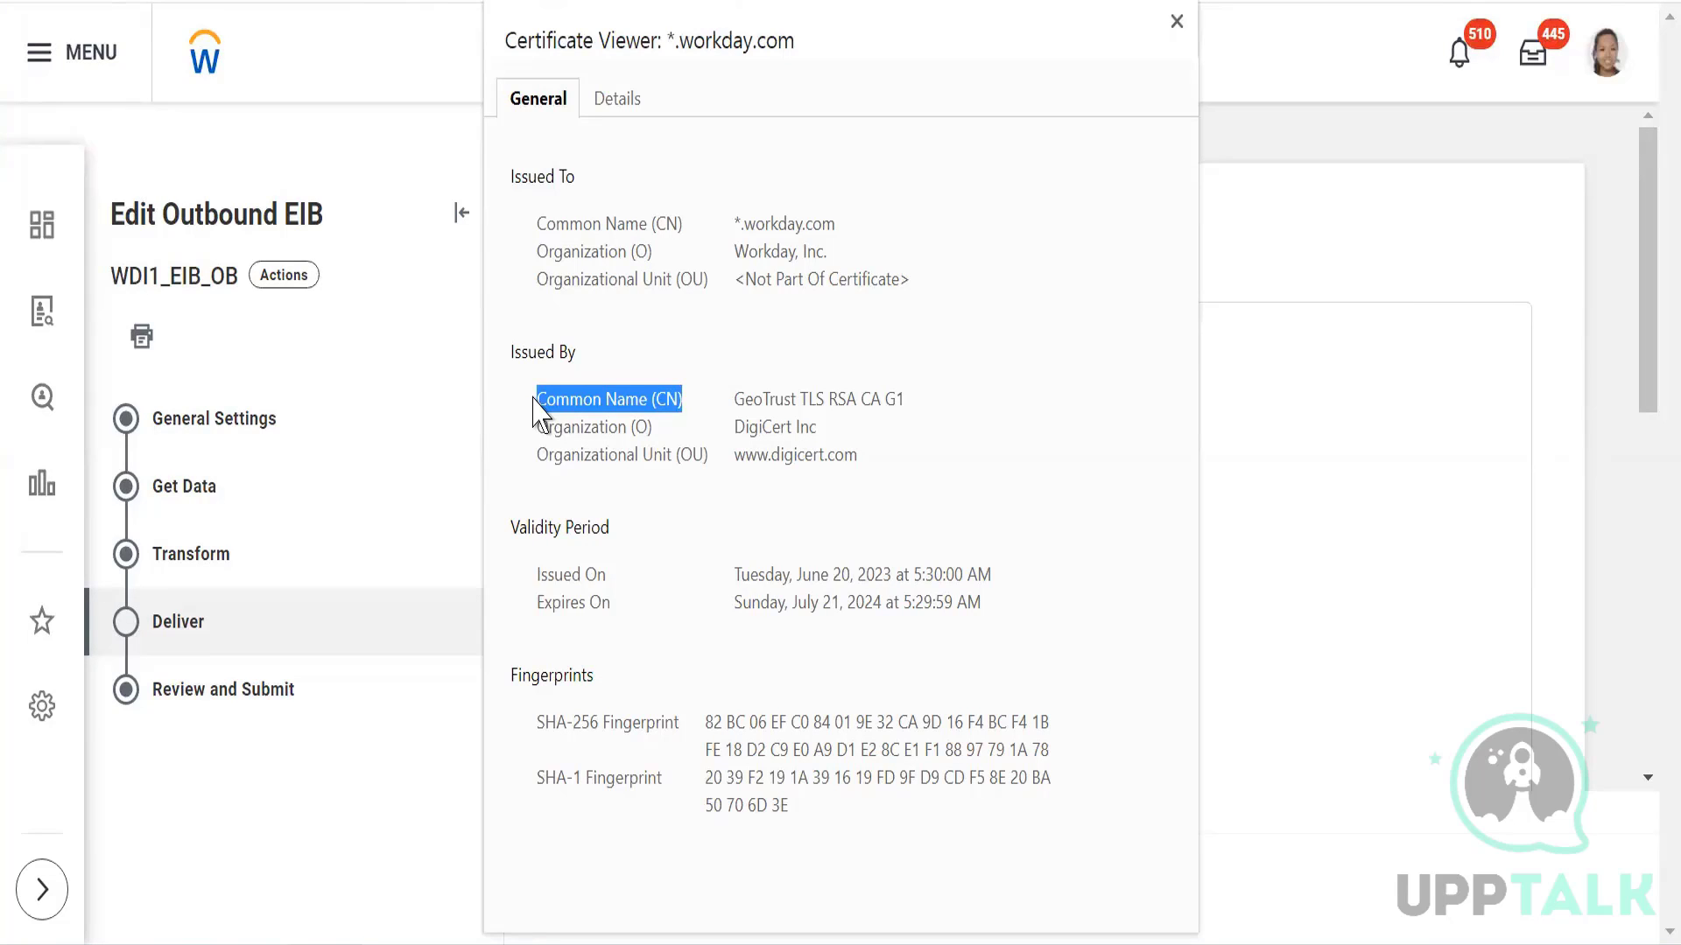
# Step: Examine the certificate's fingerprints and validity period, including its expiry date, and close the certificate viewer
pyautogui.tripleClick(557, 792)
pyautogui.click(557, 738)
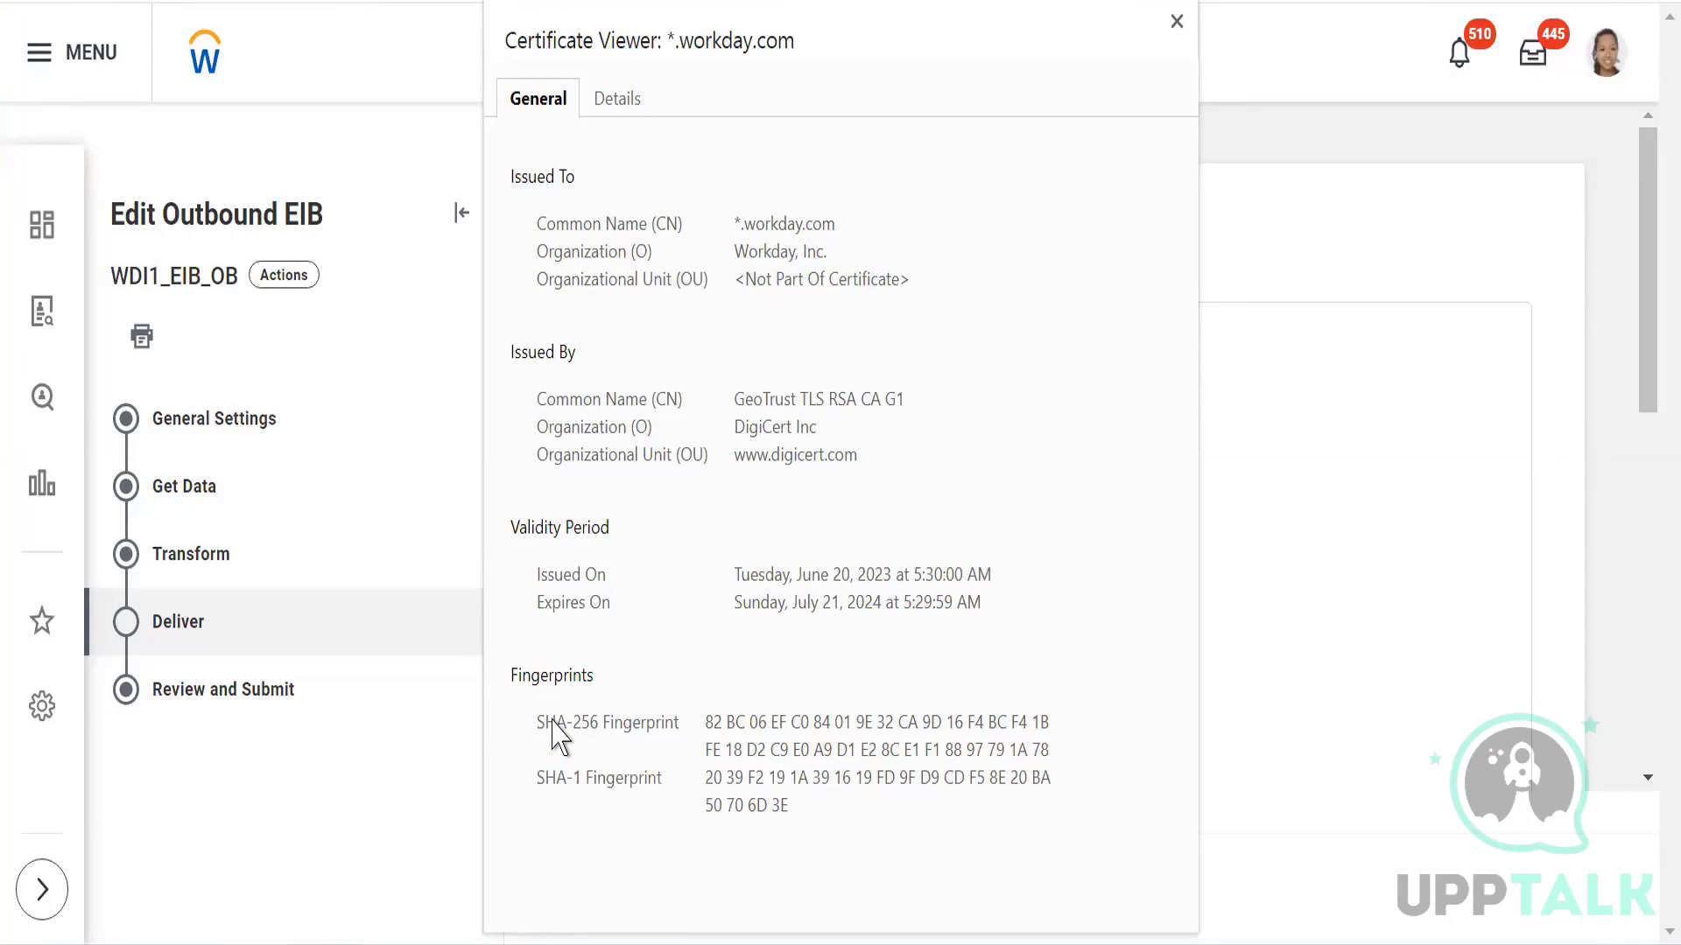
pyautogui.doubleClick(553, 723)
pyautogui.tripleClick(553, 723)
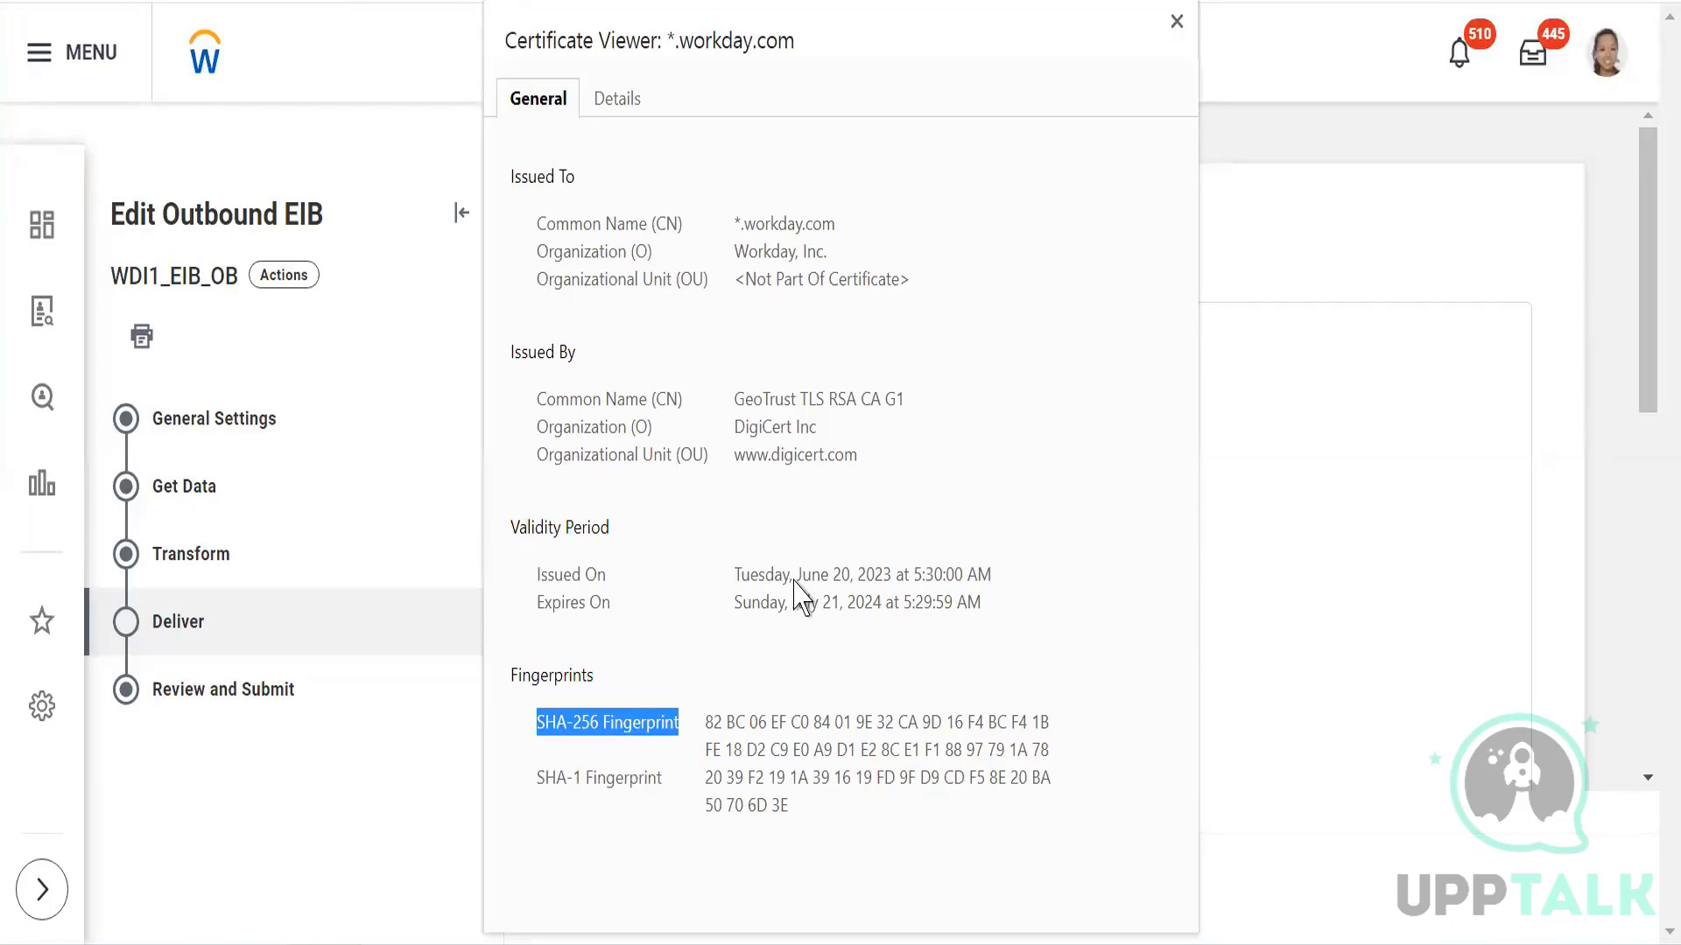
pyautogui.moveTo(793, 579); pyautogui.dragTo(908, 606)
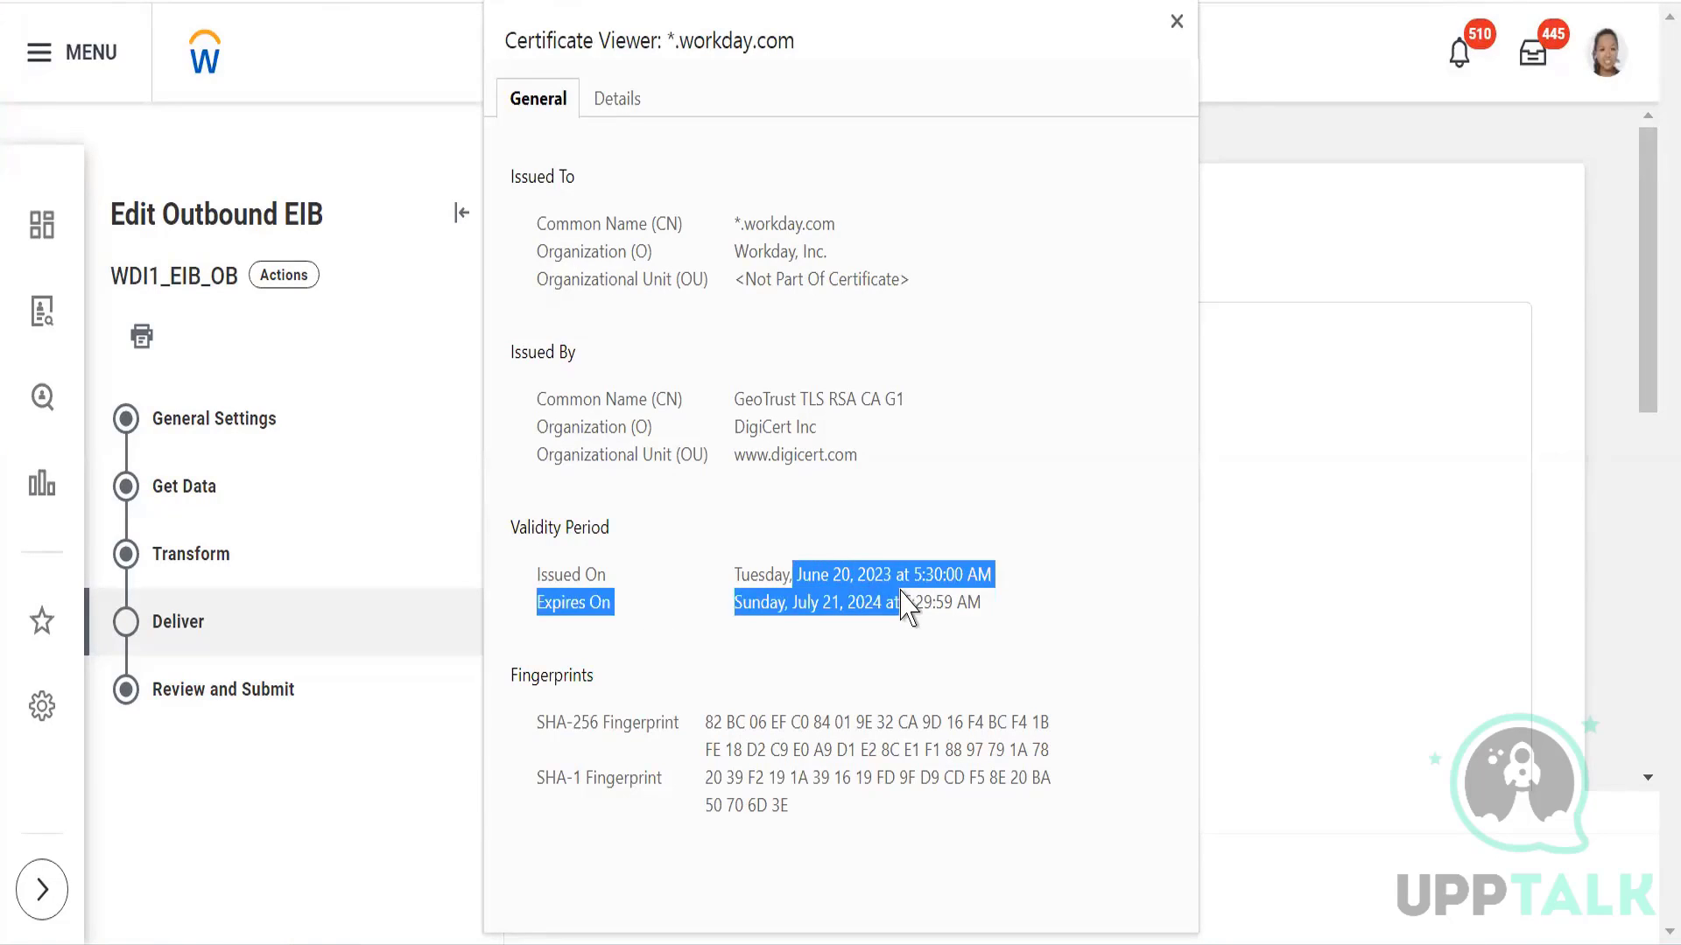
pyautogui.click(793, 614)
pyautogui.moveTo(807, 604); pyautogui.dragTo(879, 611)
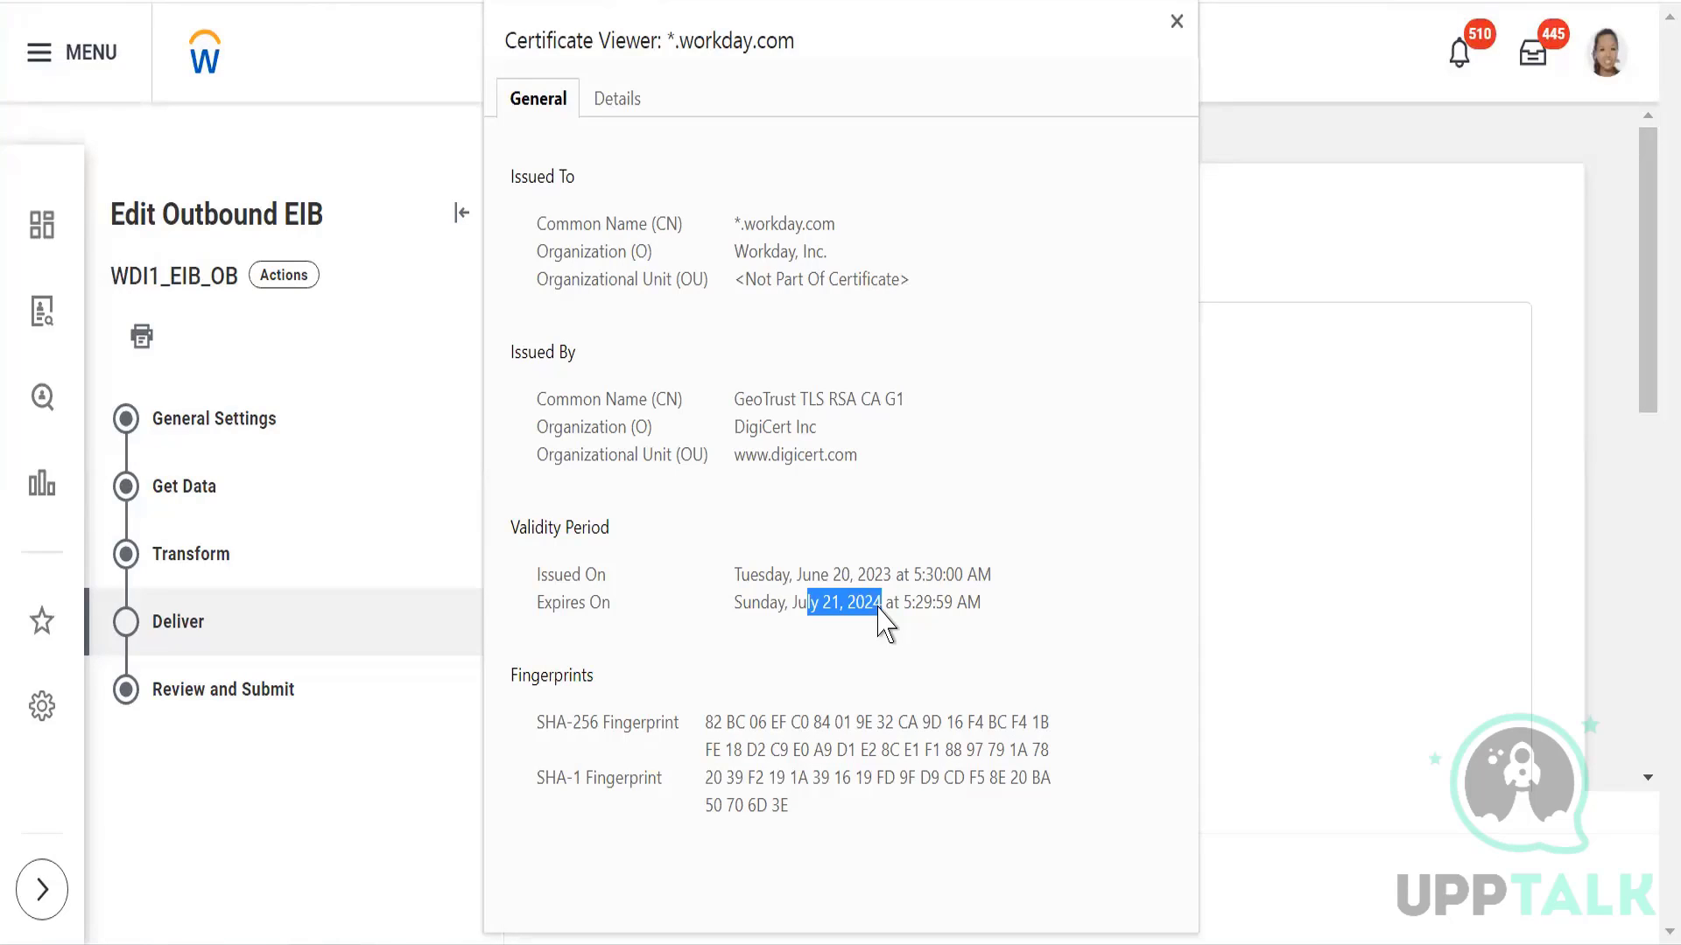
pyautogui.click(1178, 22)
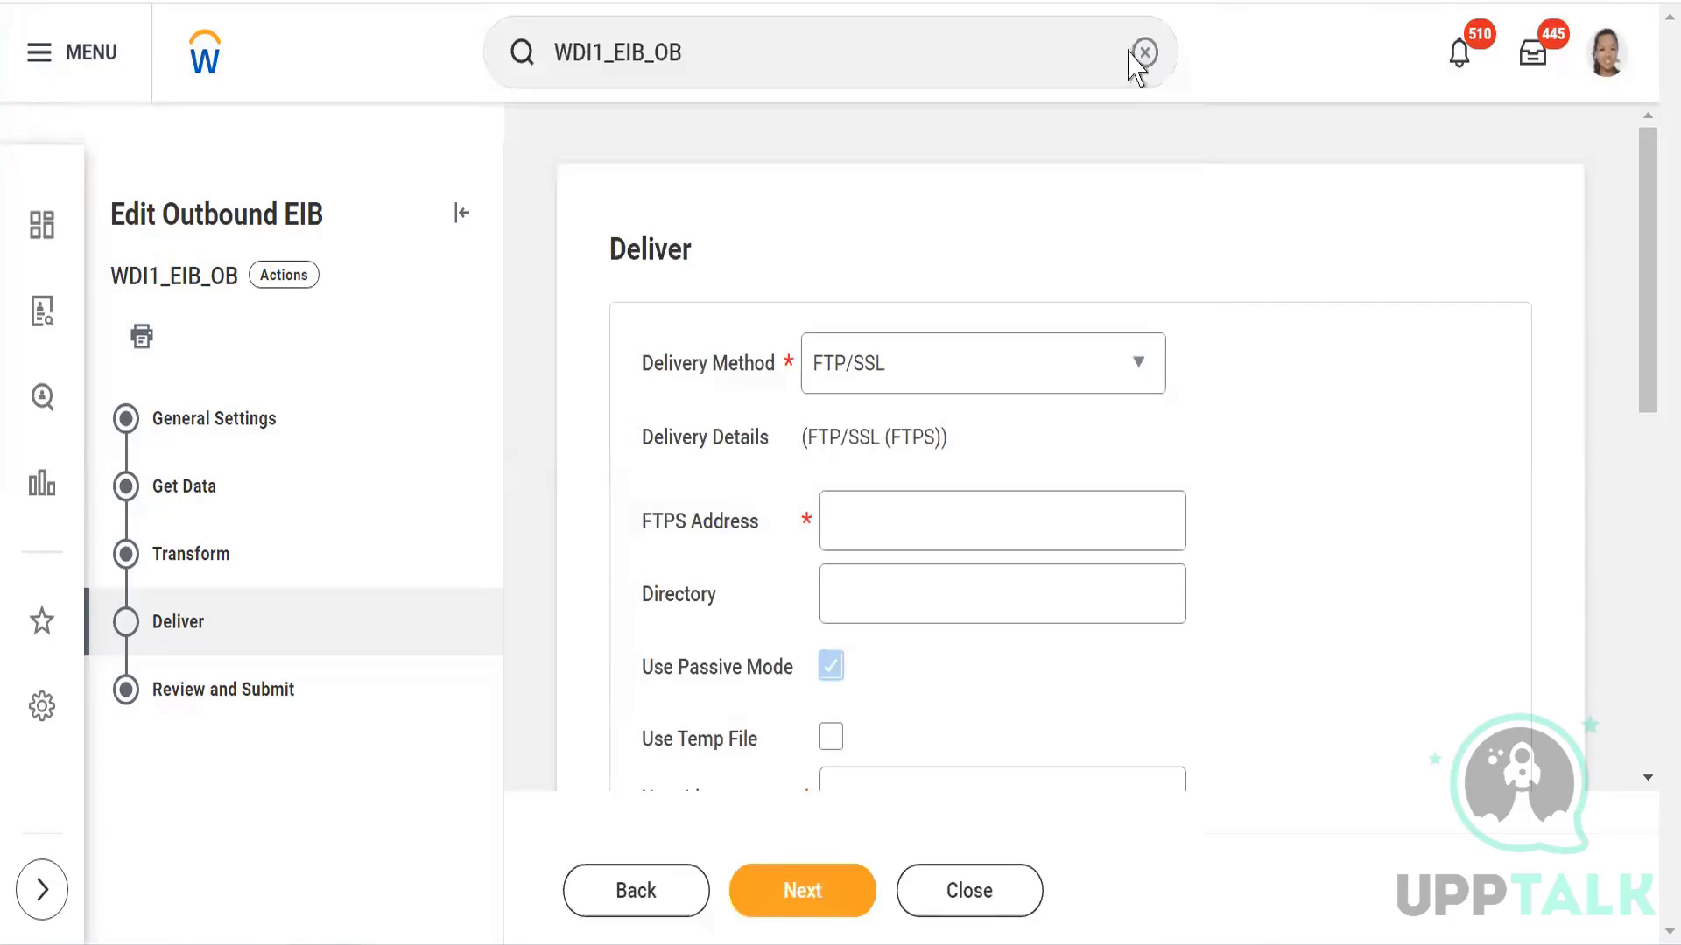
# Step: Enter ftpsi:// as the FTPS address and review the required address formats and the remaining FTP/SSL delivery fields
pyautogui.click(861, 532)
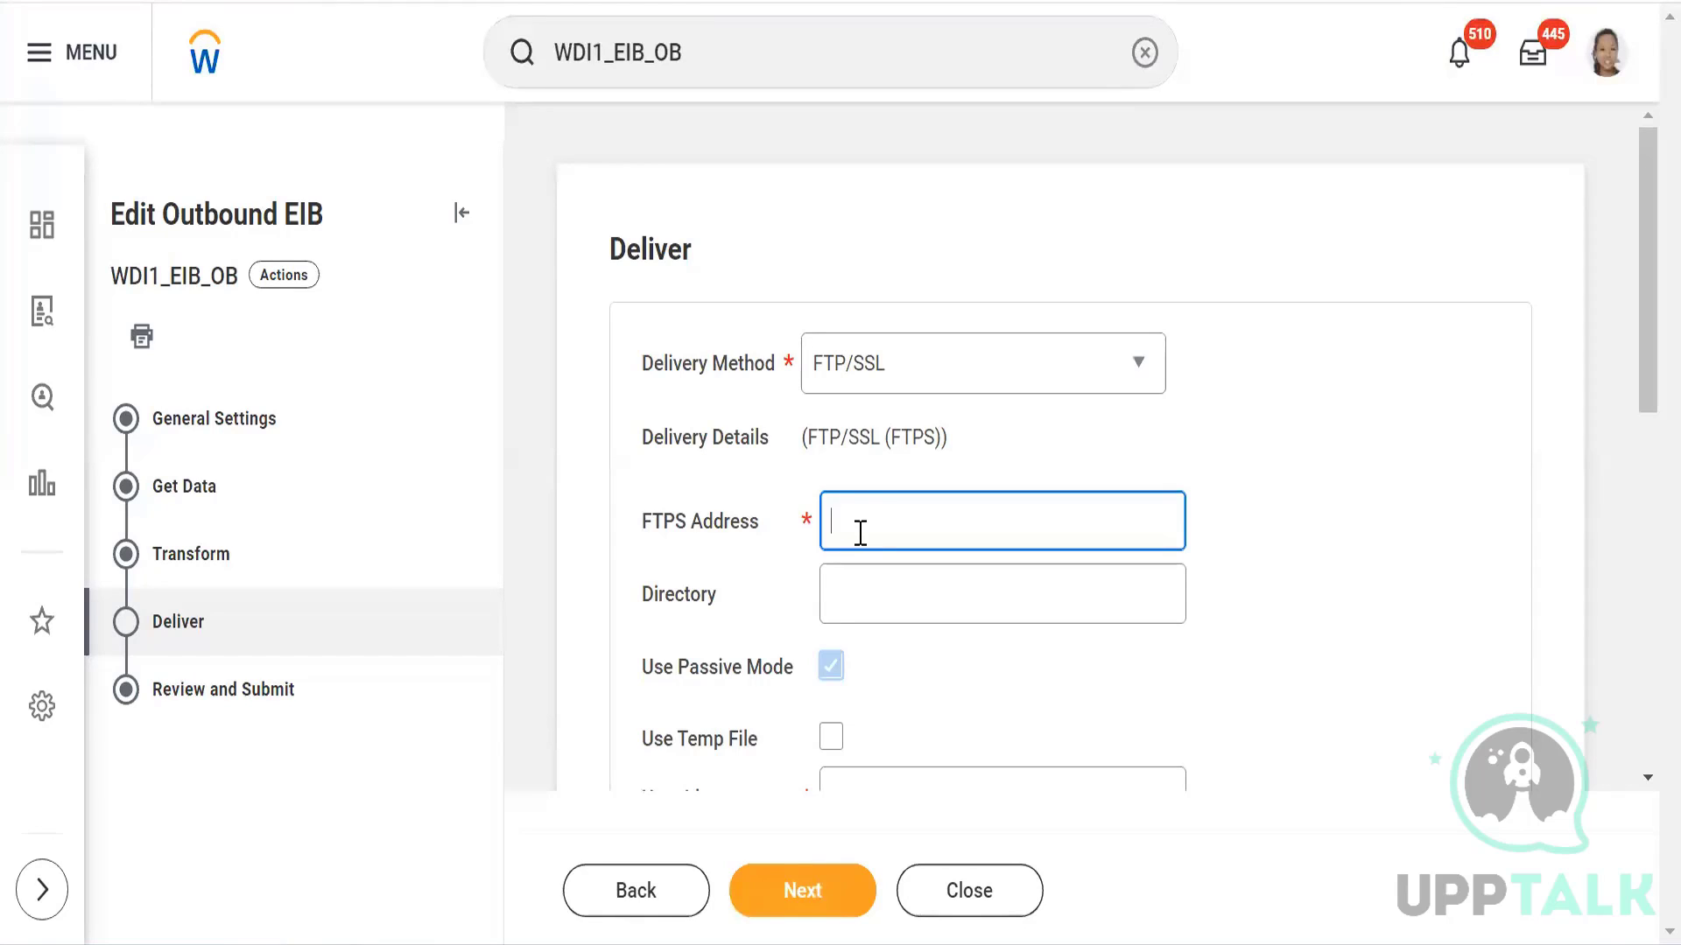
pyautogui.write('ftpsi://')
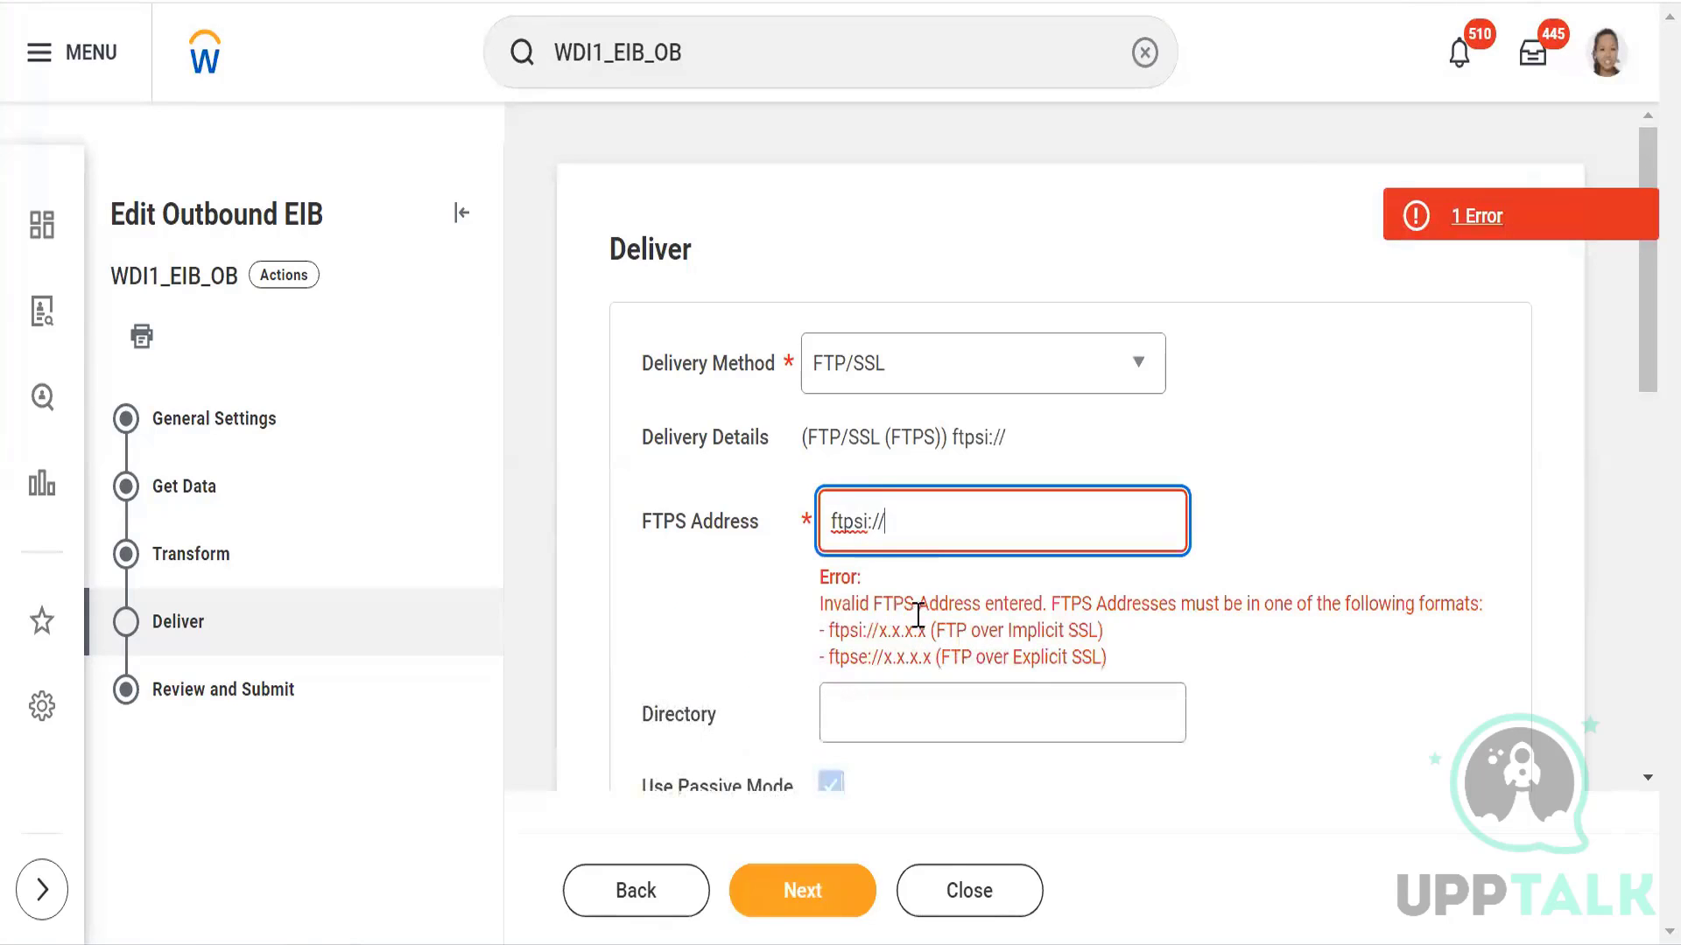
pyautogui.moveTo(828, 630); pyautogui.dragTo(933, 663)
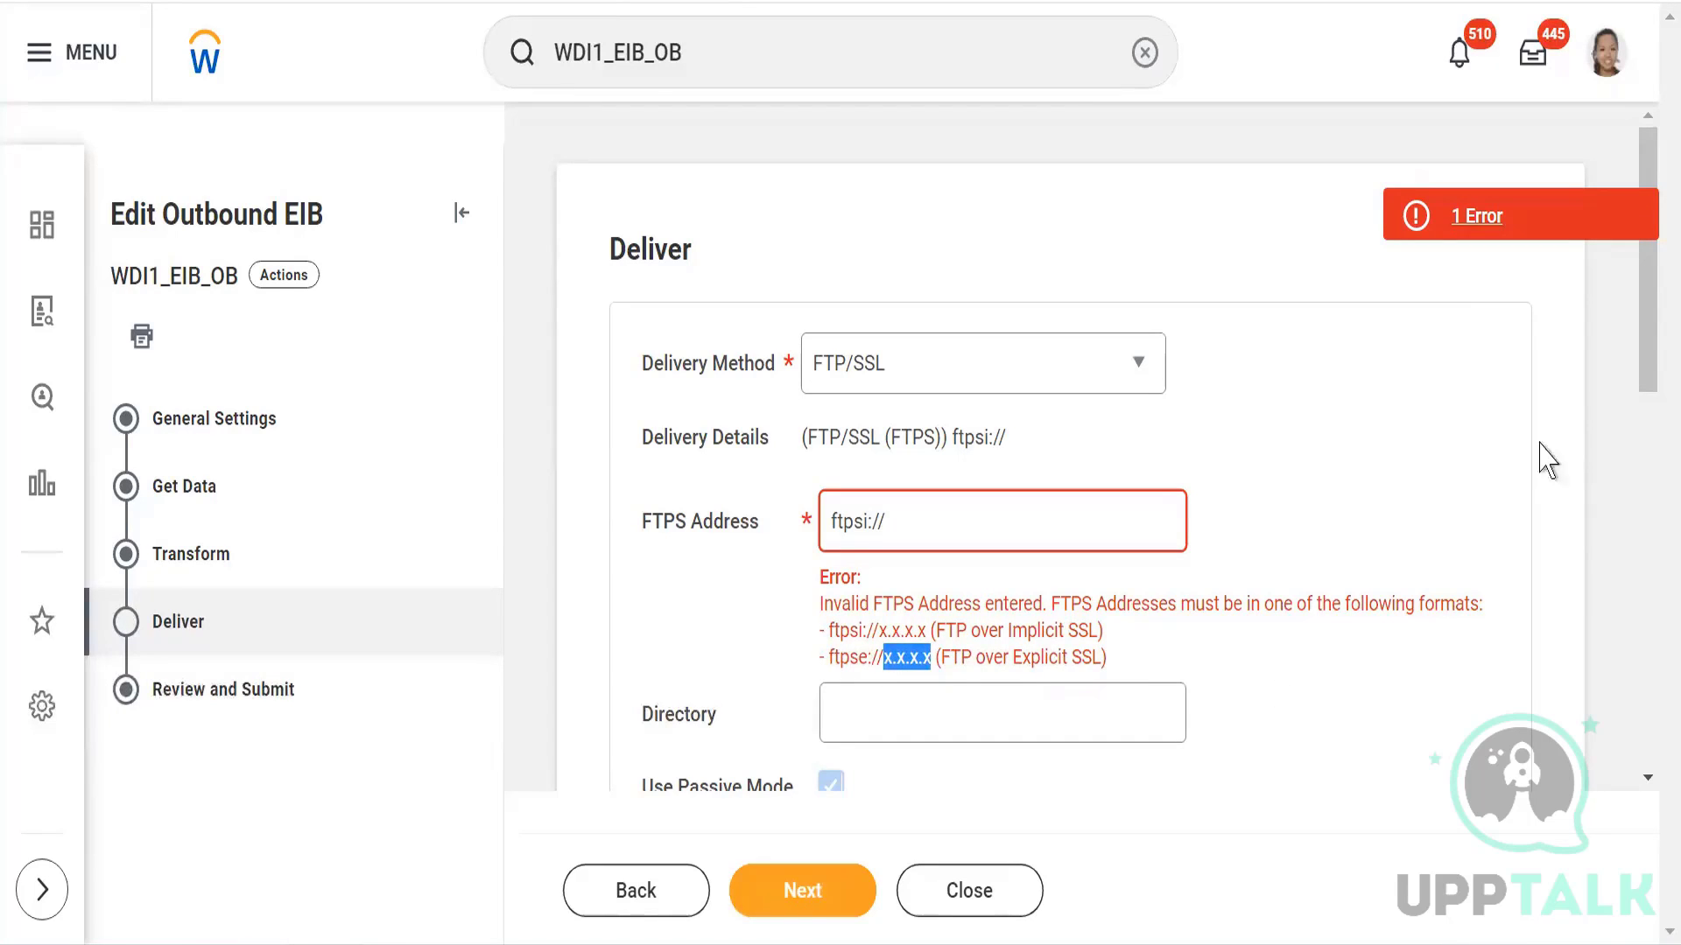
pyautogui.moveTo(1651, 337); pyautogui.dragTo(1640, 507)
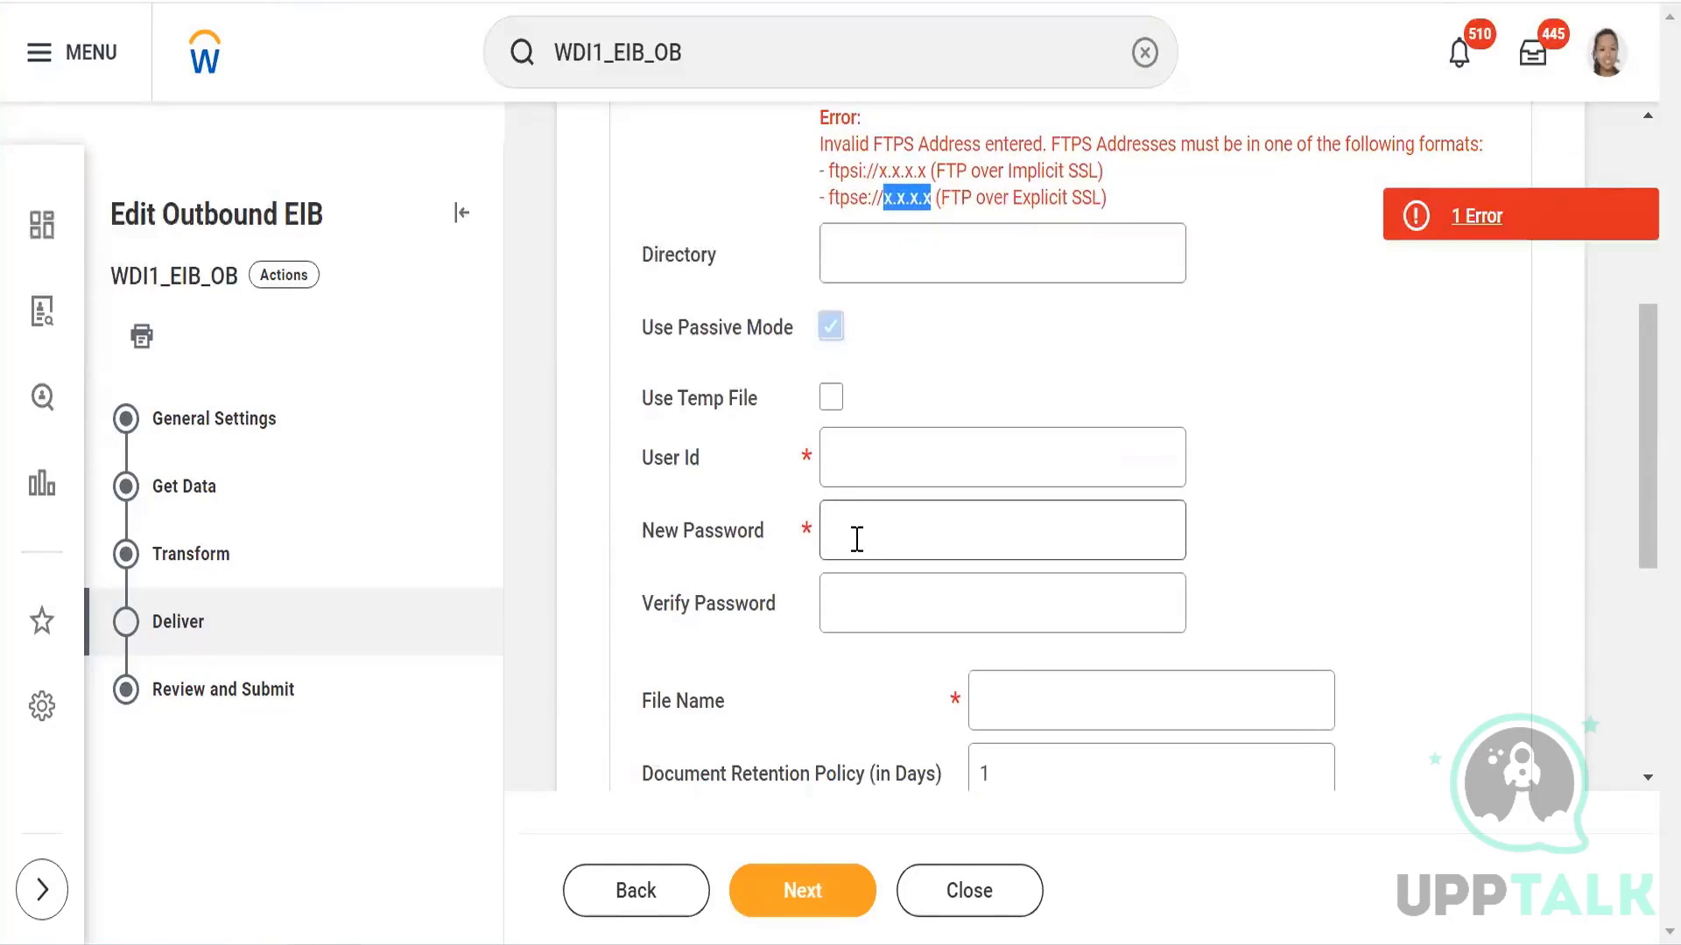
pyautogui.moveTo(1643, 472); pyautogui.dragTo(1640, 255)
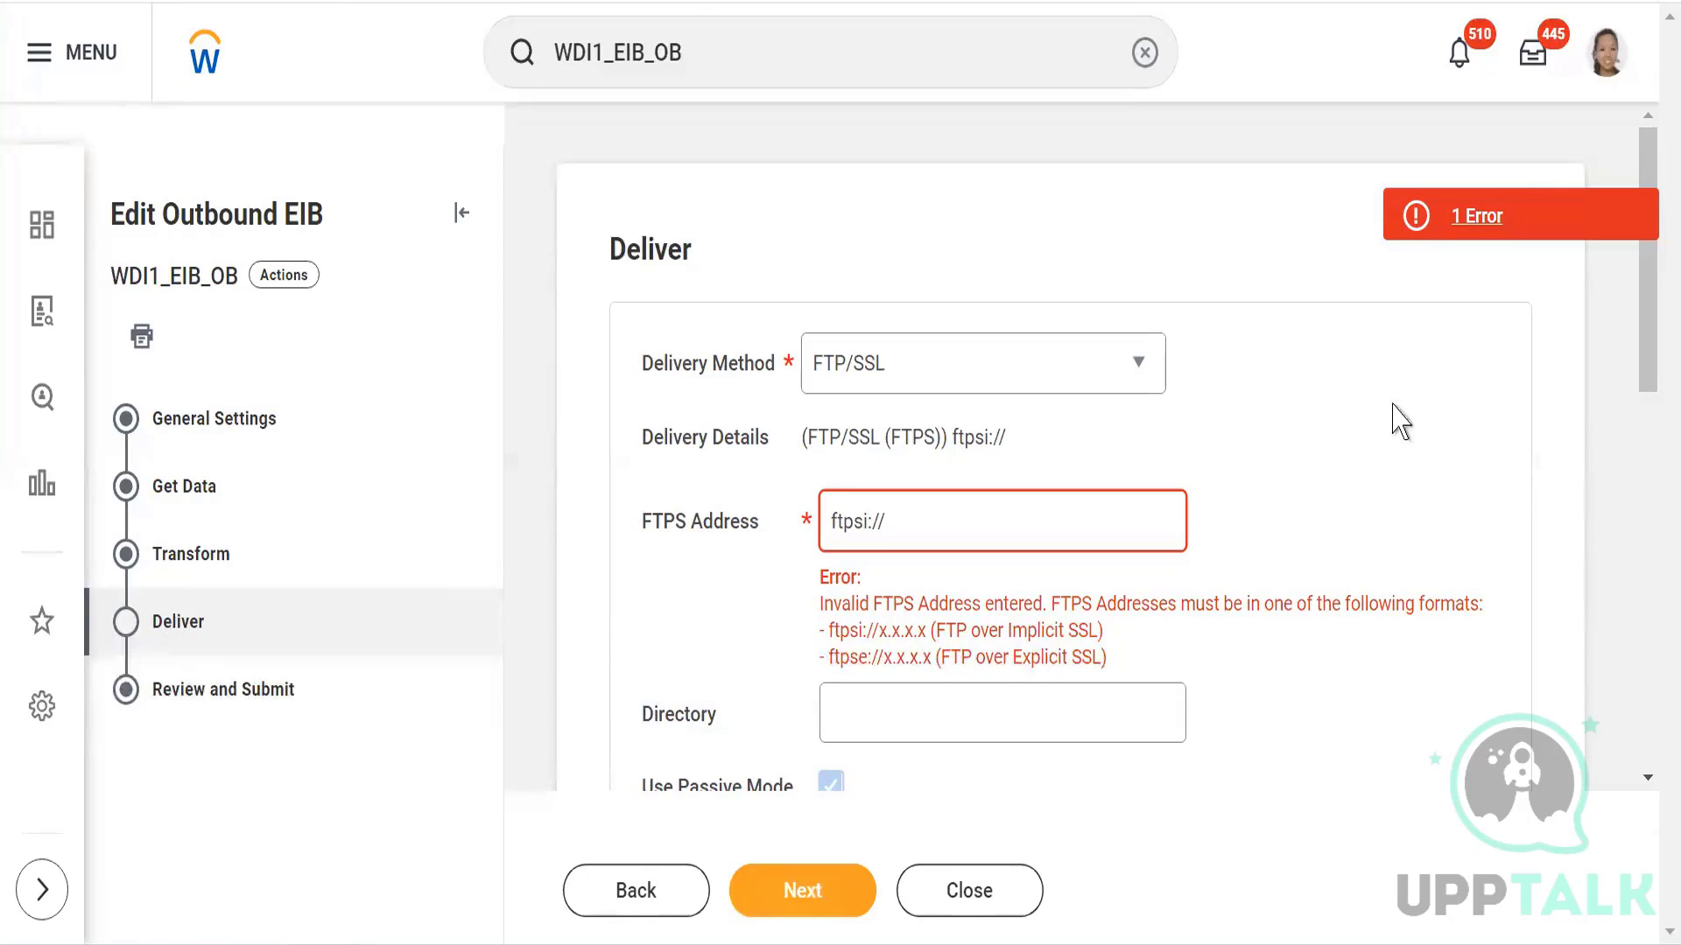
# Step: Change the delivery method to HTTP/SSL and review its delivery fields
pyautogui.click(1152, 383)
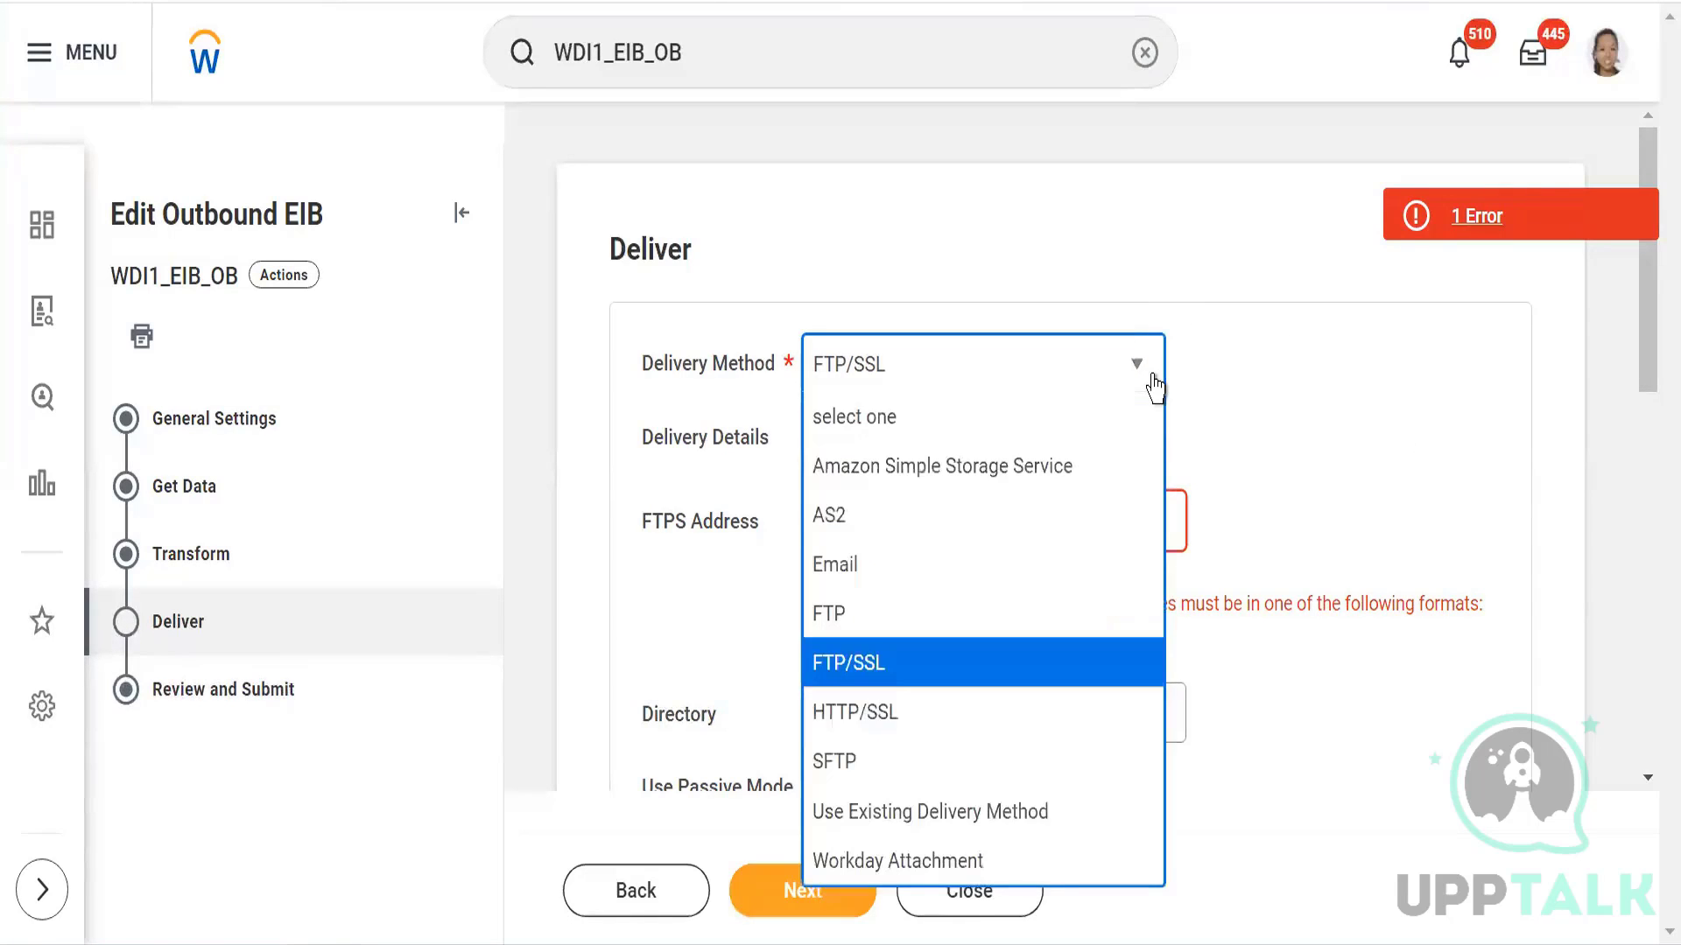
pyautogui.click(872, 713)
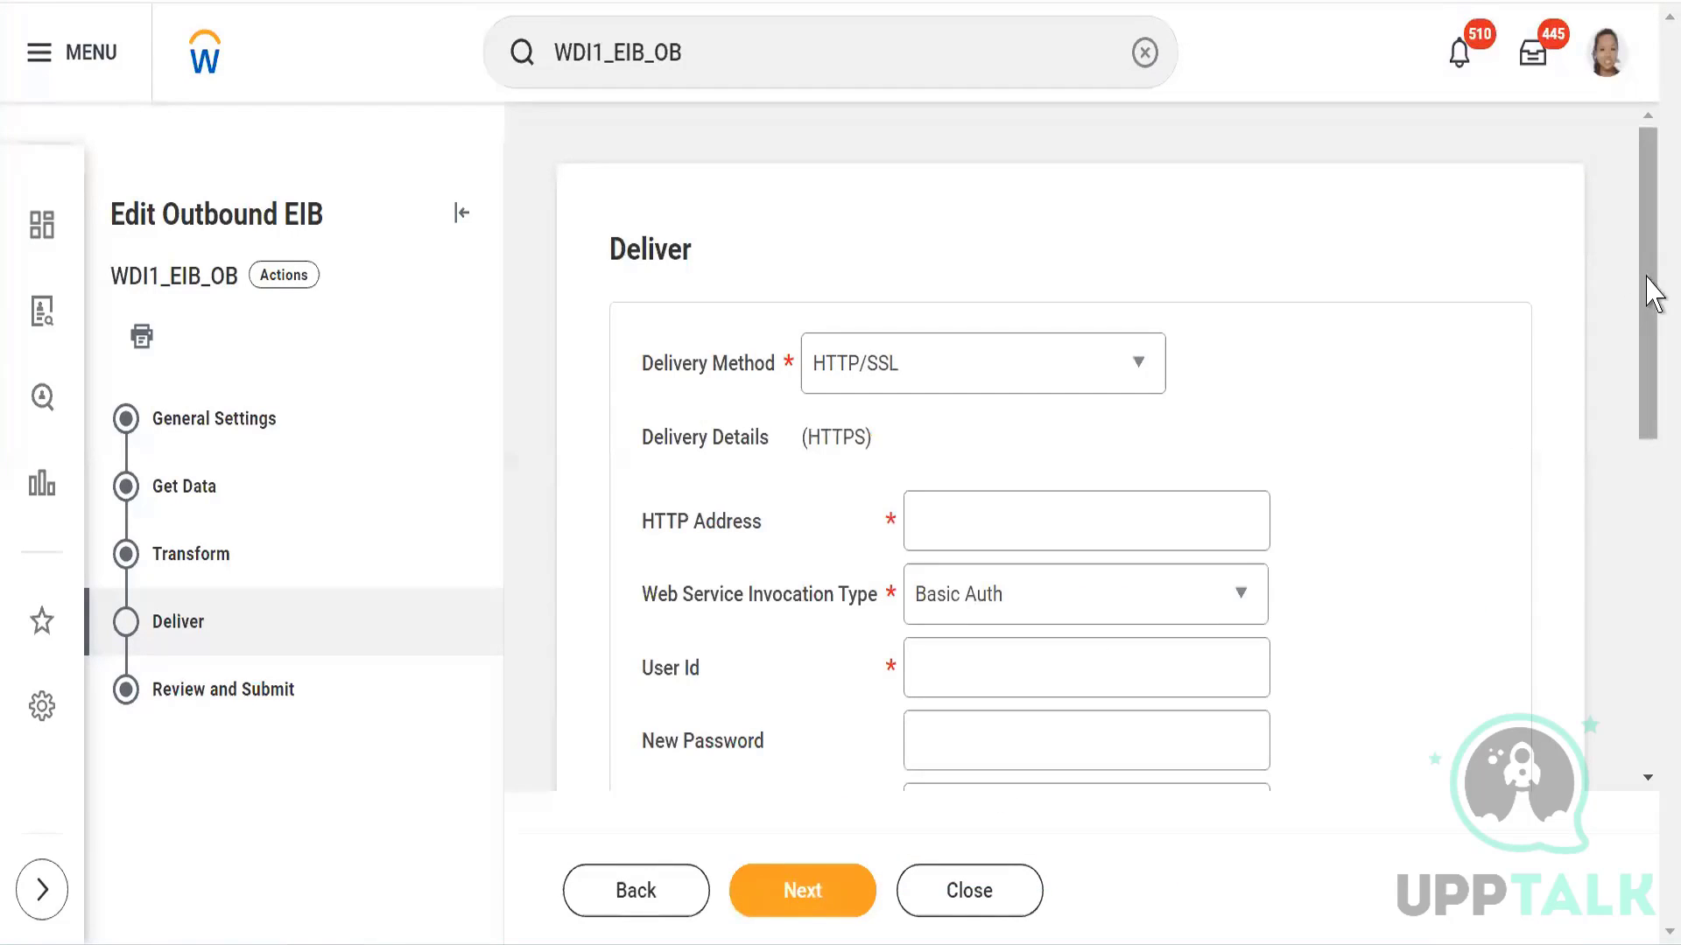
pyautogui.moveTo(1651, 323); pyautogui.dragTo(1653, 410)
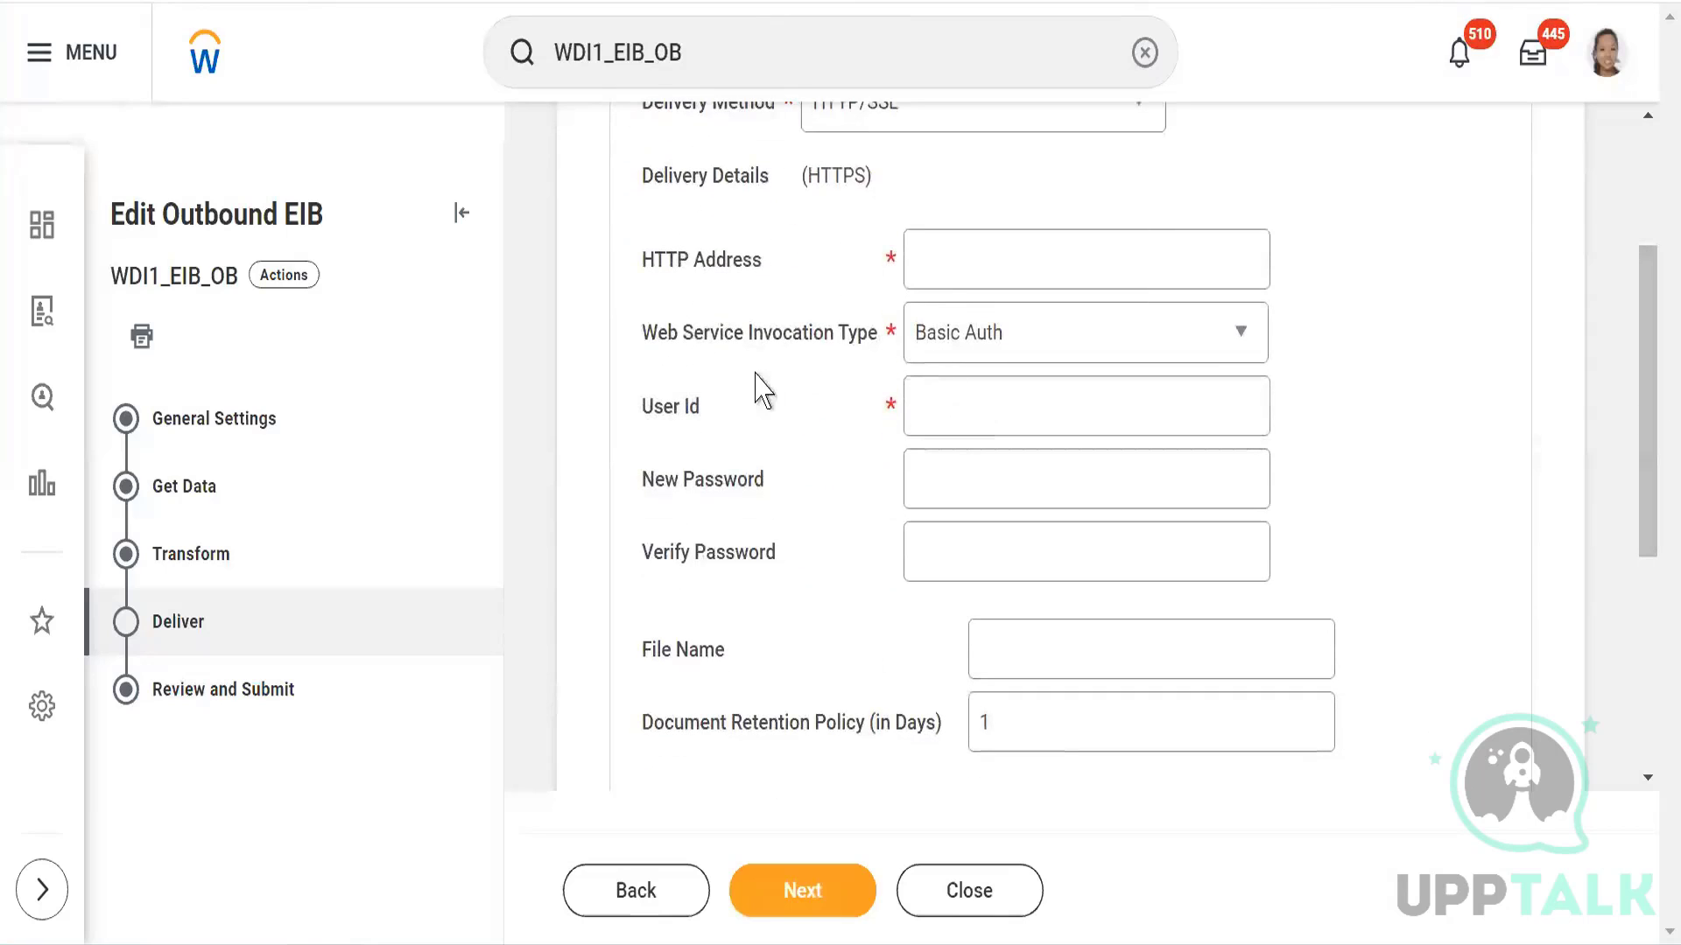
# Step: Copy the current Workday page's URL into the HTTP address and point out its https: prefix
pyautogui.click(928, 256)
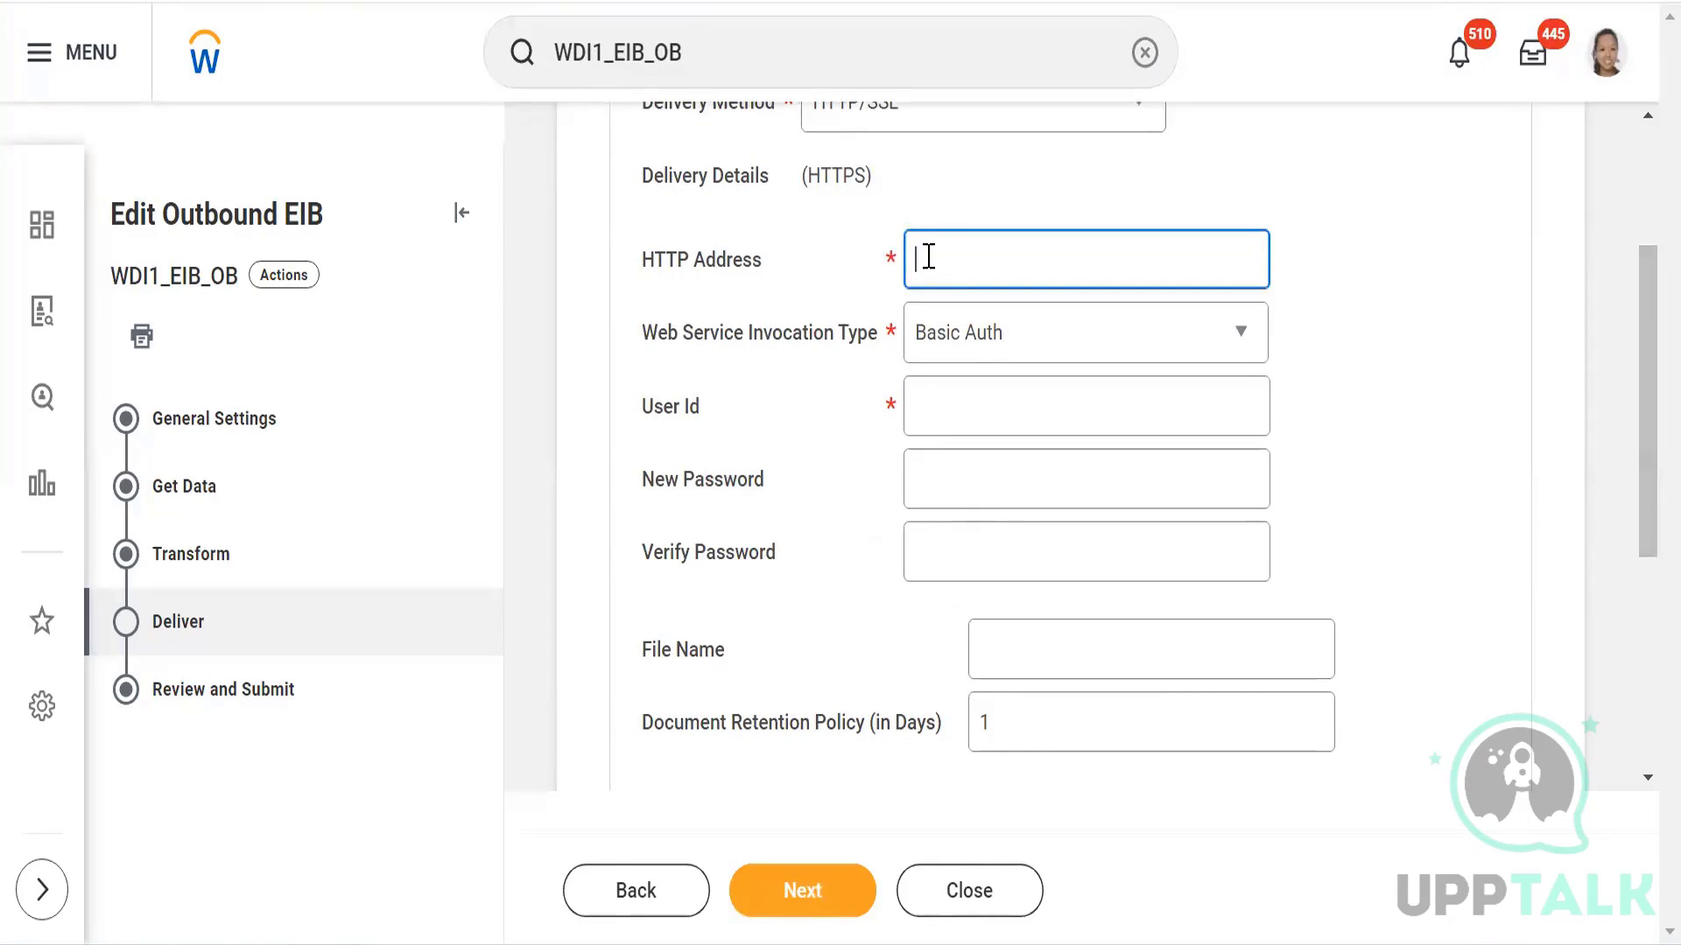
pyautogui.click(219, 1)
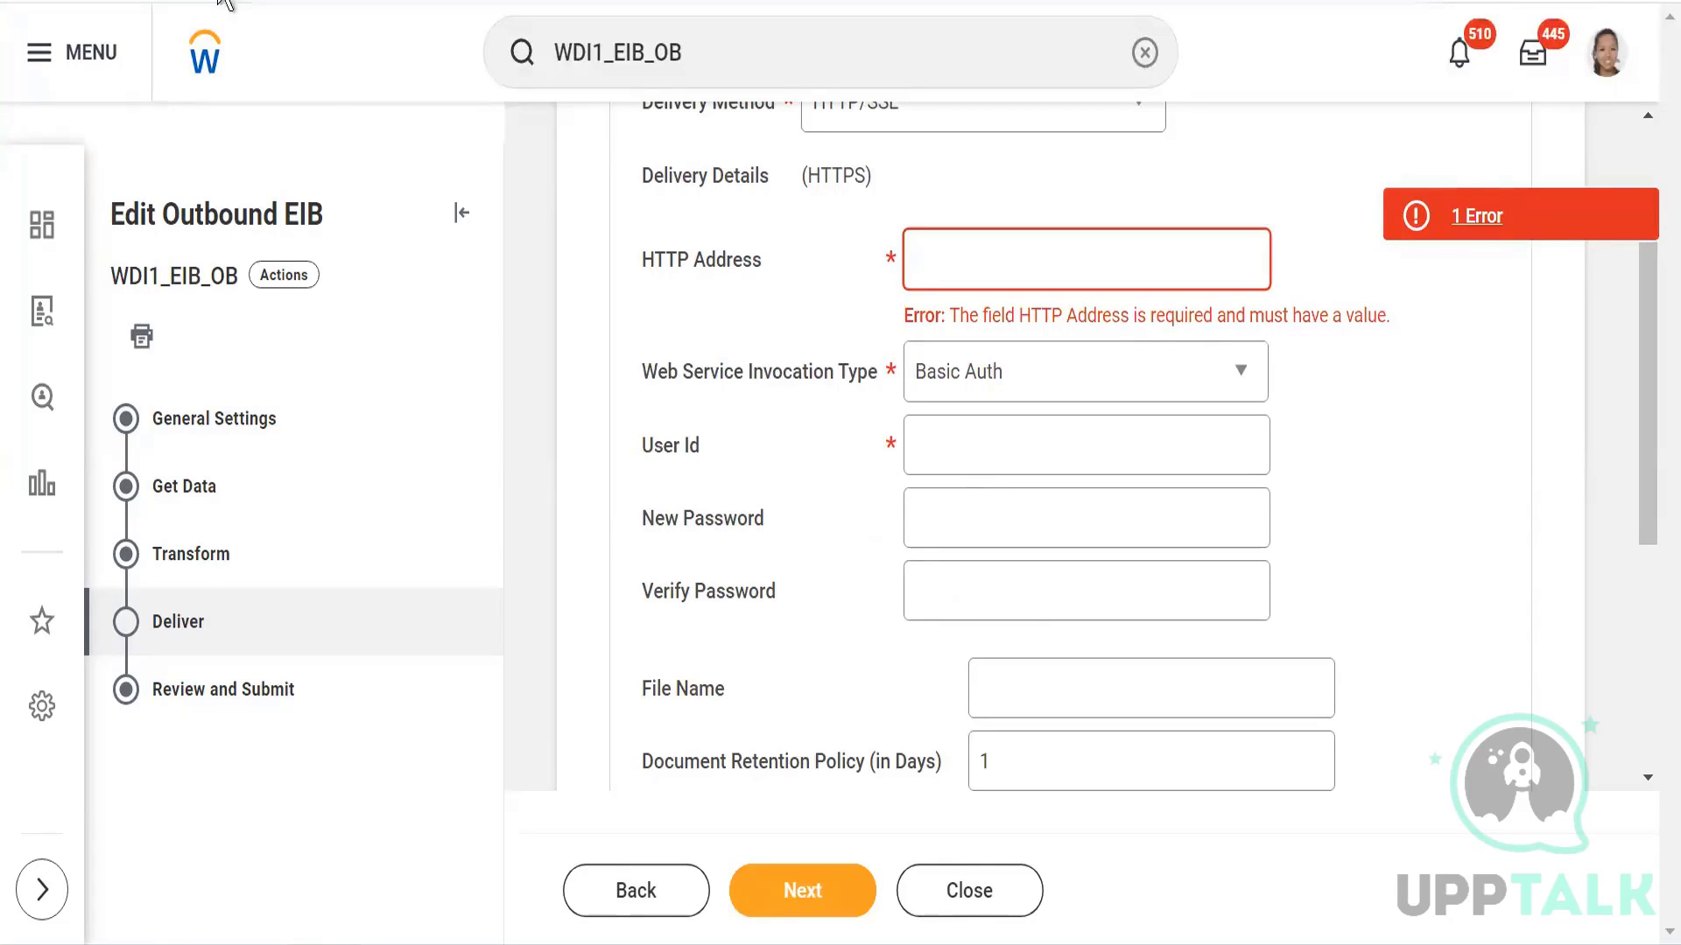
pyautogui.click(952, 278)
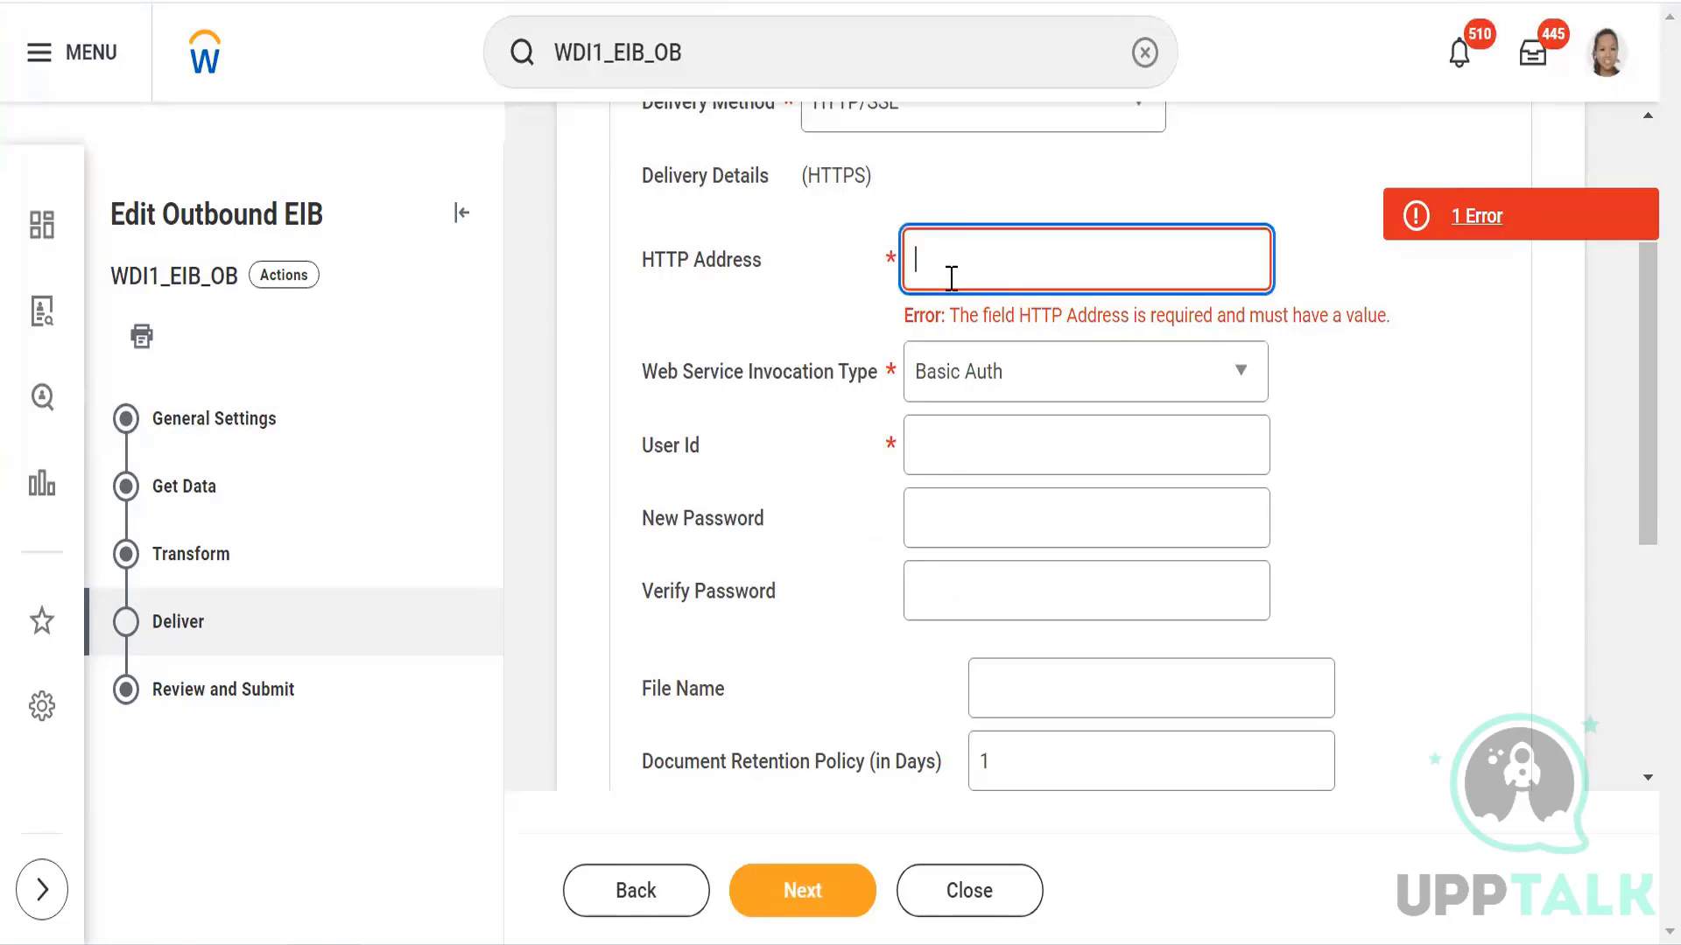
pyautogui.hotkey('ctrl', 'v')
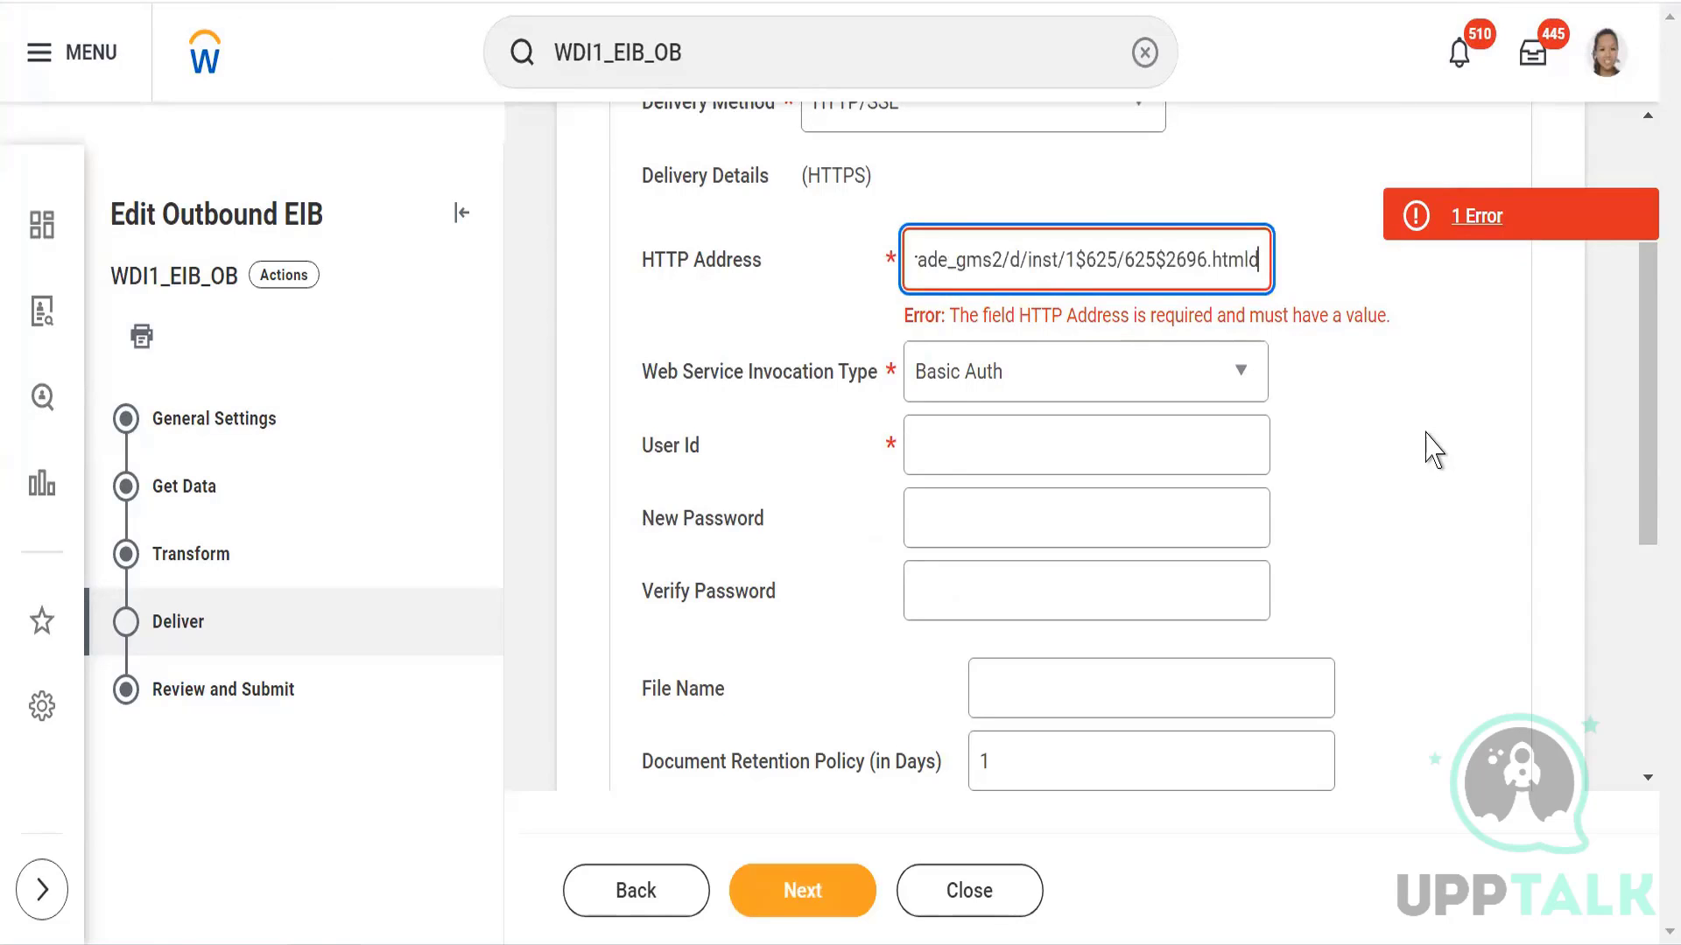
pyautogui.click(1427, 446)
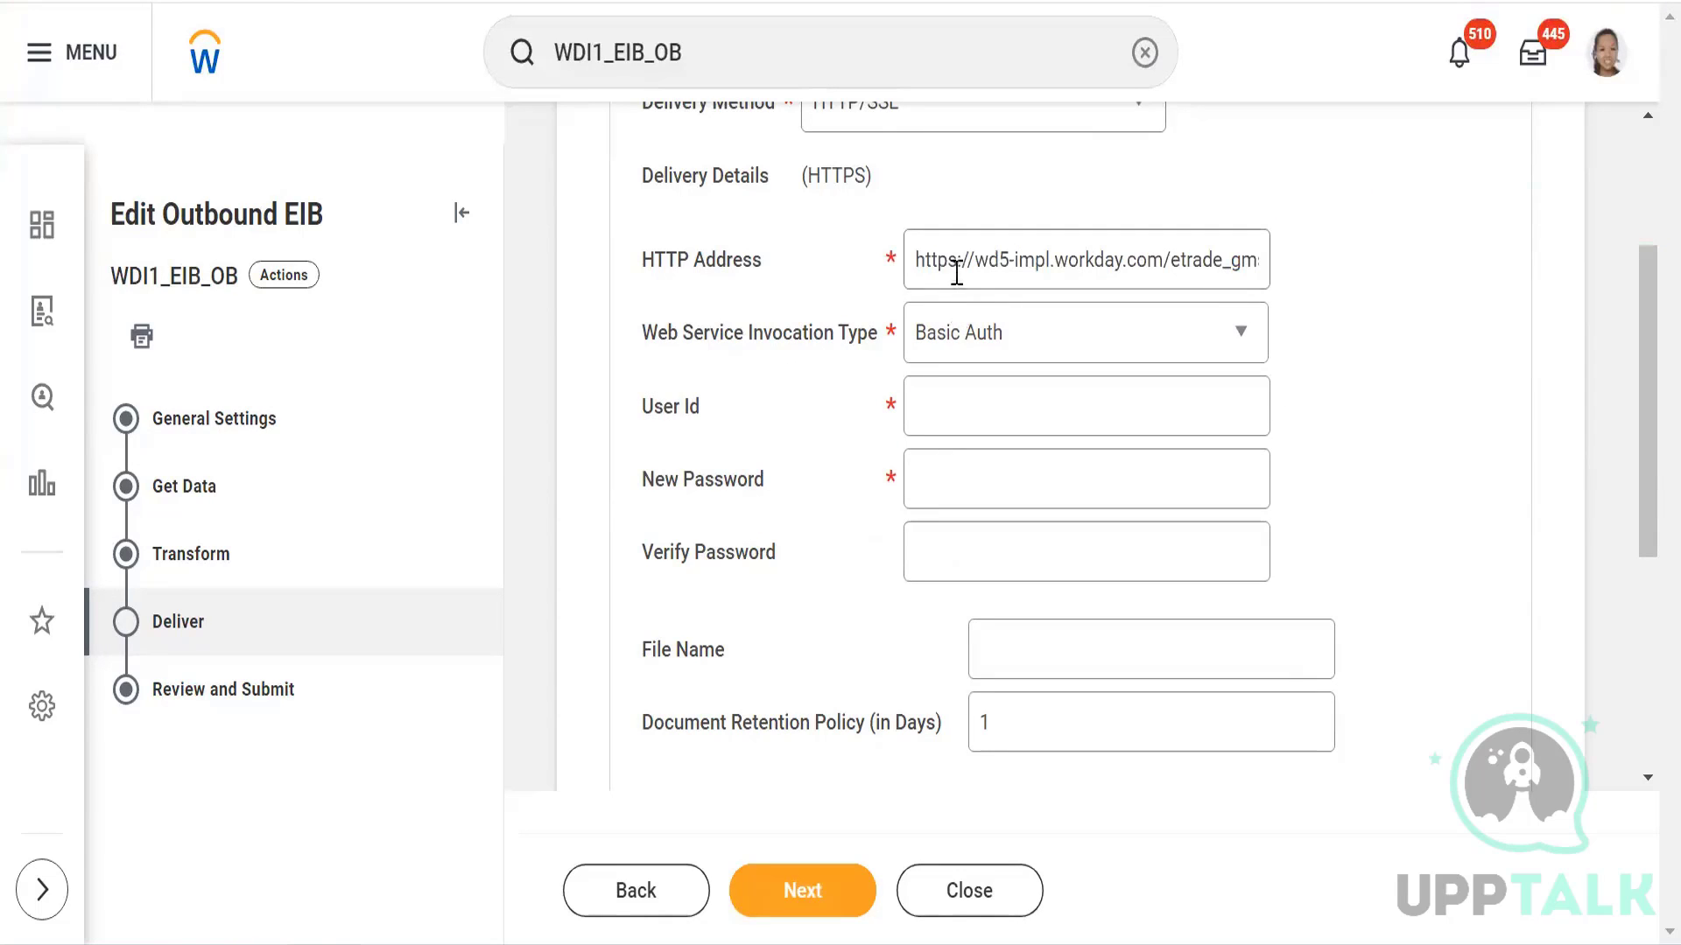
pyautogui.moveTo(915, 259); pyautogui.dragTo(964, 262)
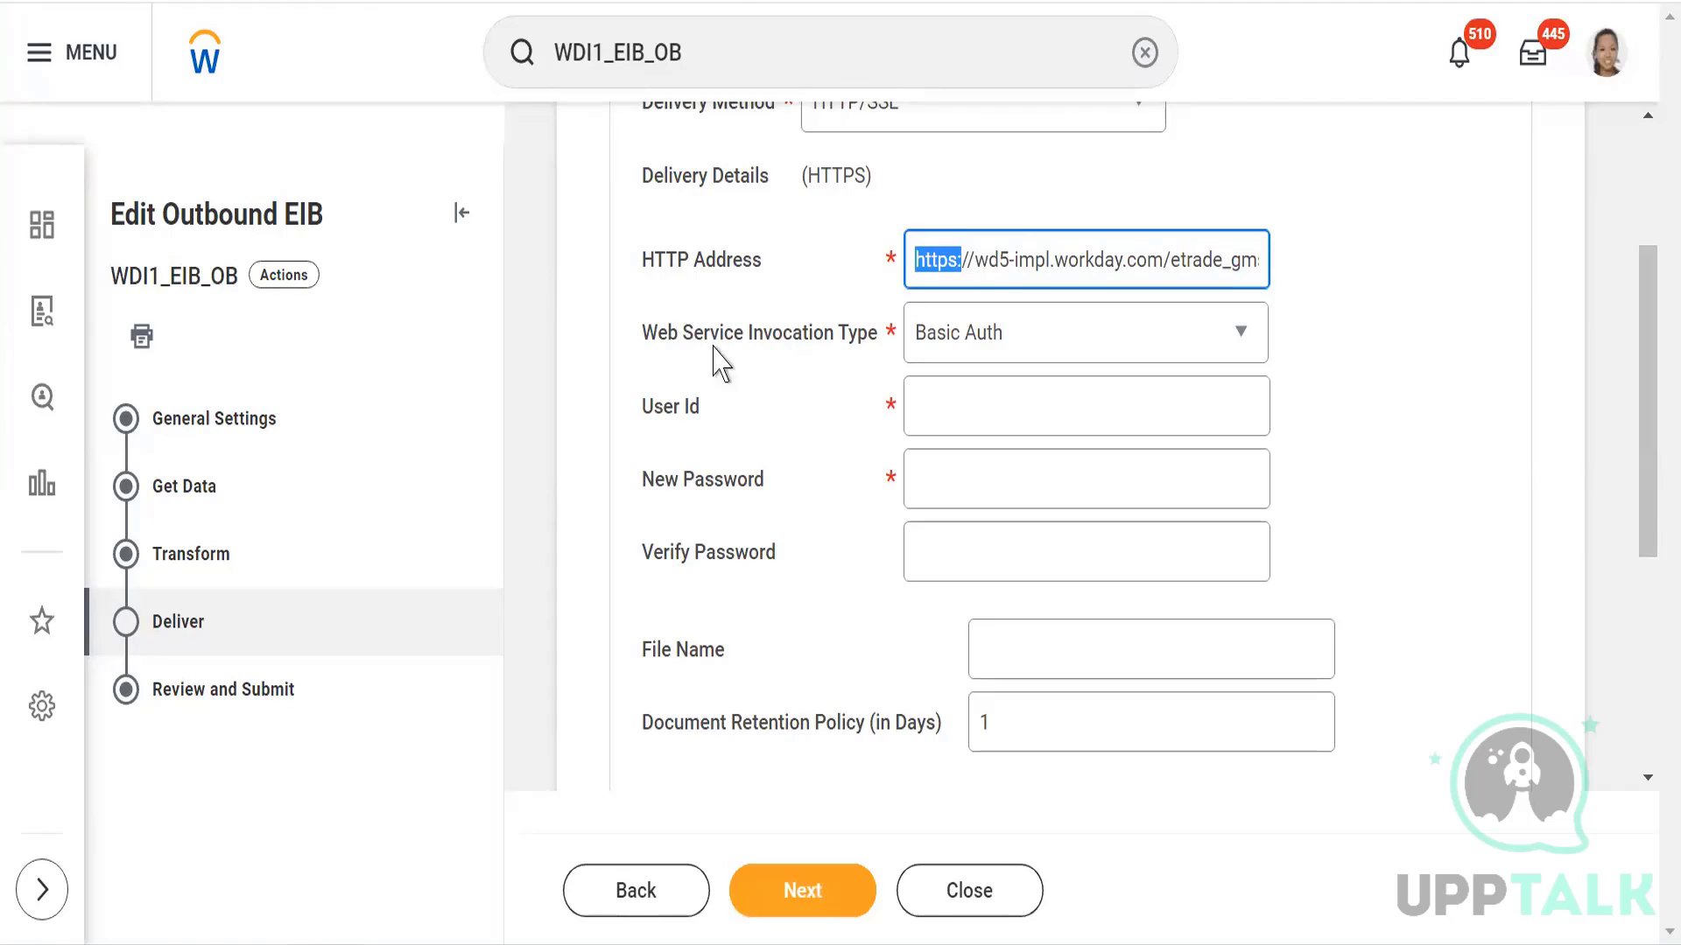
# Step: Review the web service invocation types, keep Basic Auth, and look at the user ID and new password fields
pyautogui.click(1024, 359)
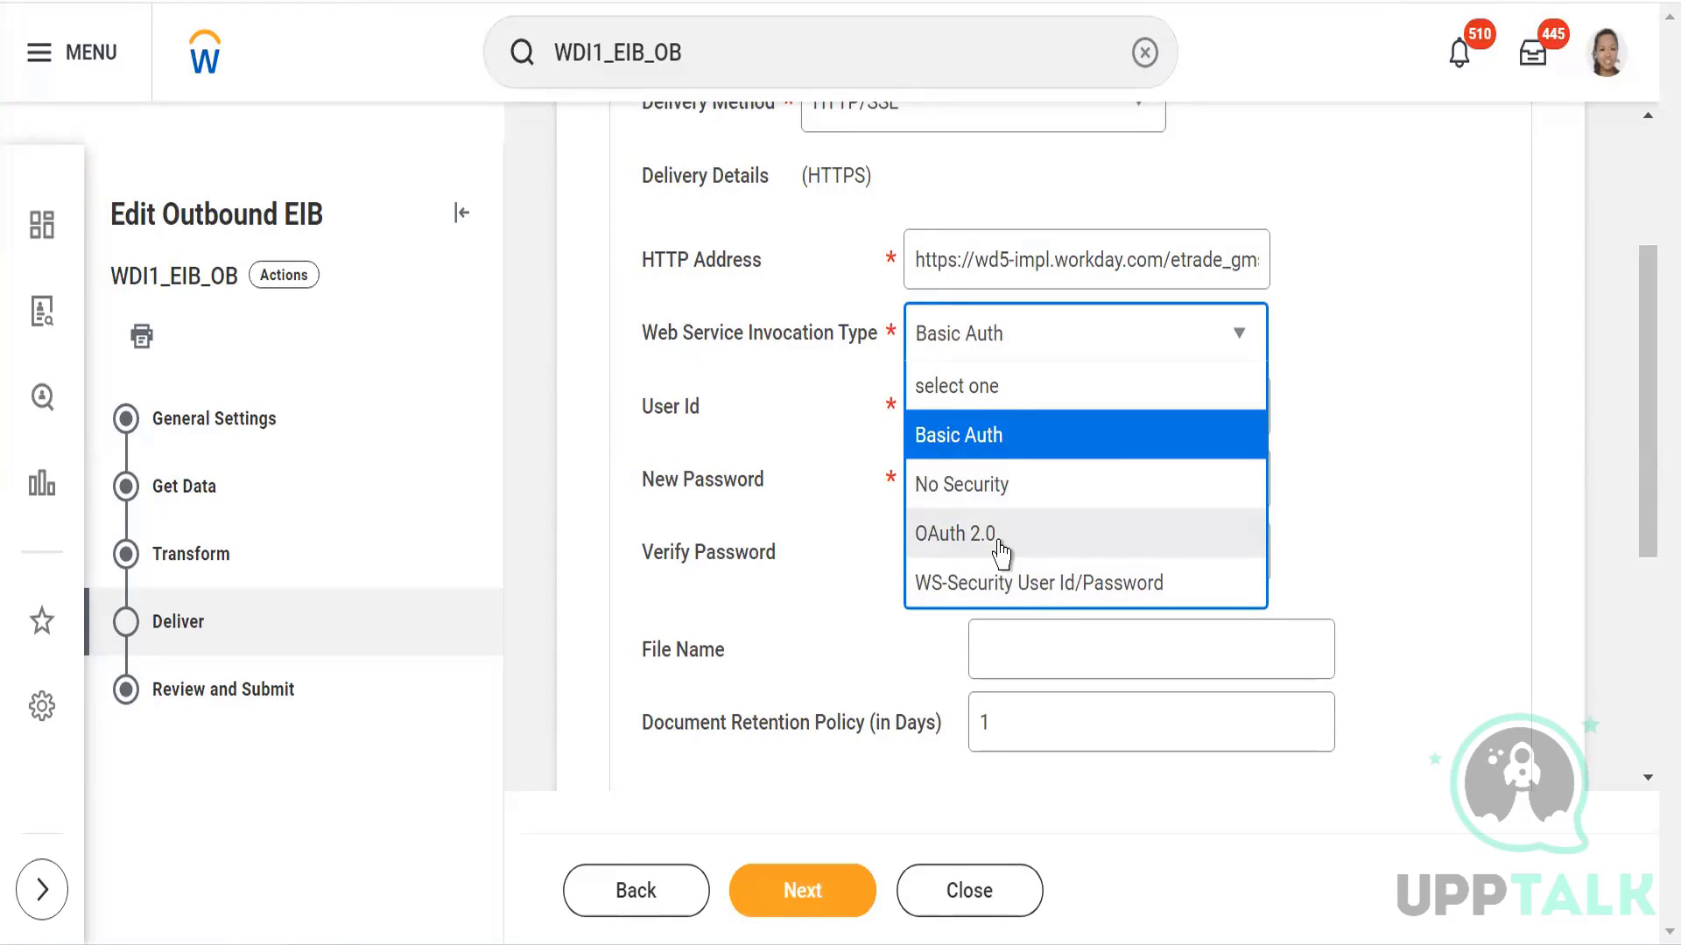
pyautogui.click(955, 455)
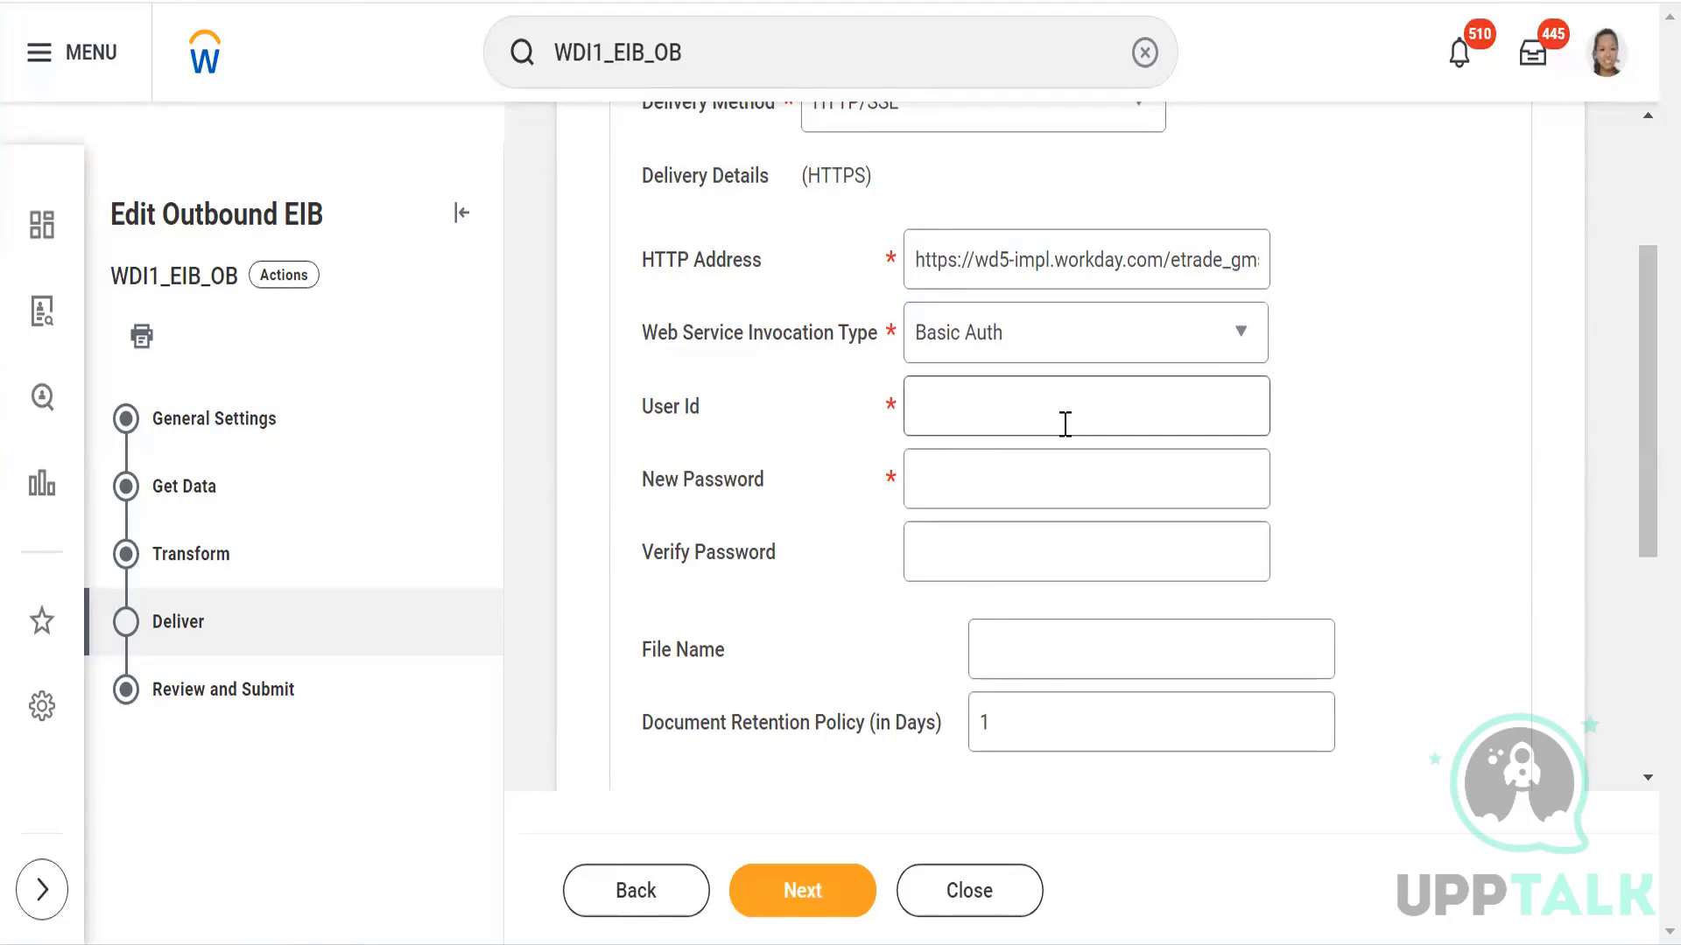
pyautogui.click(938, 403)
pyautogui.click(939, 490)
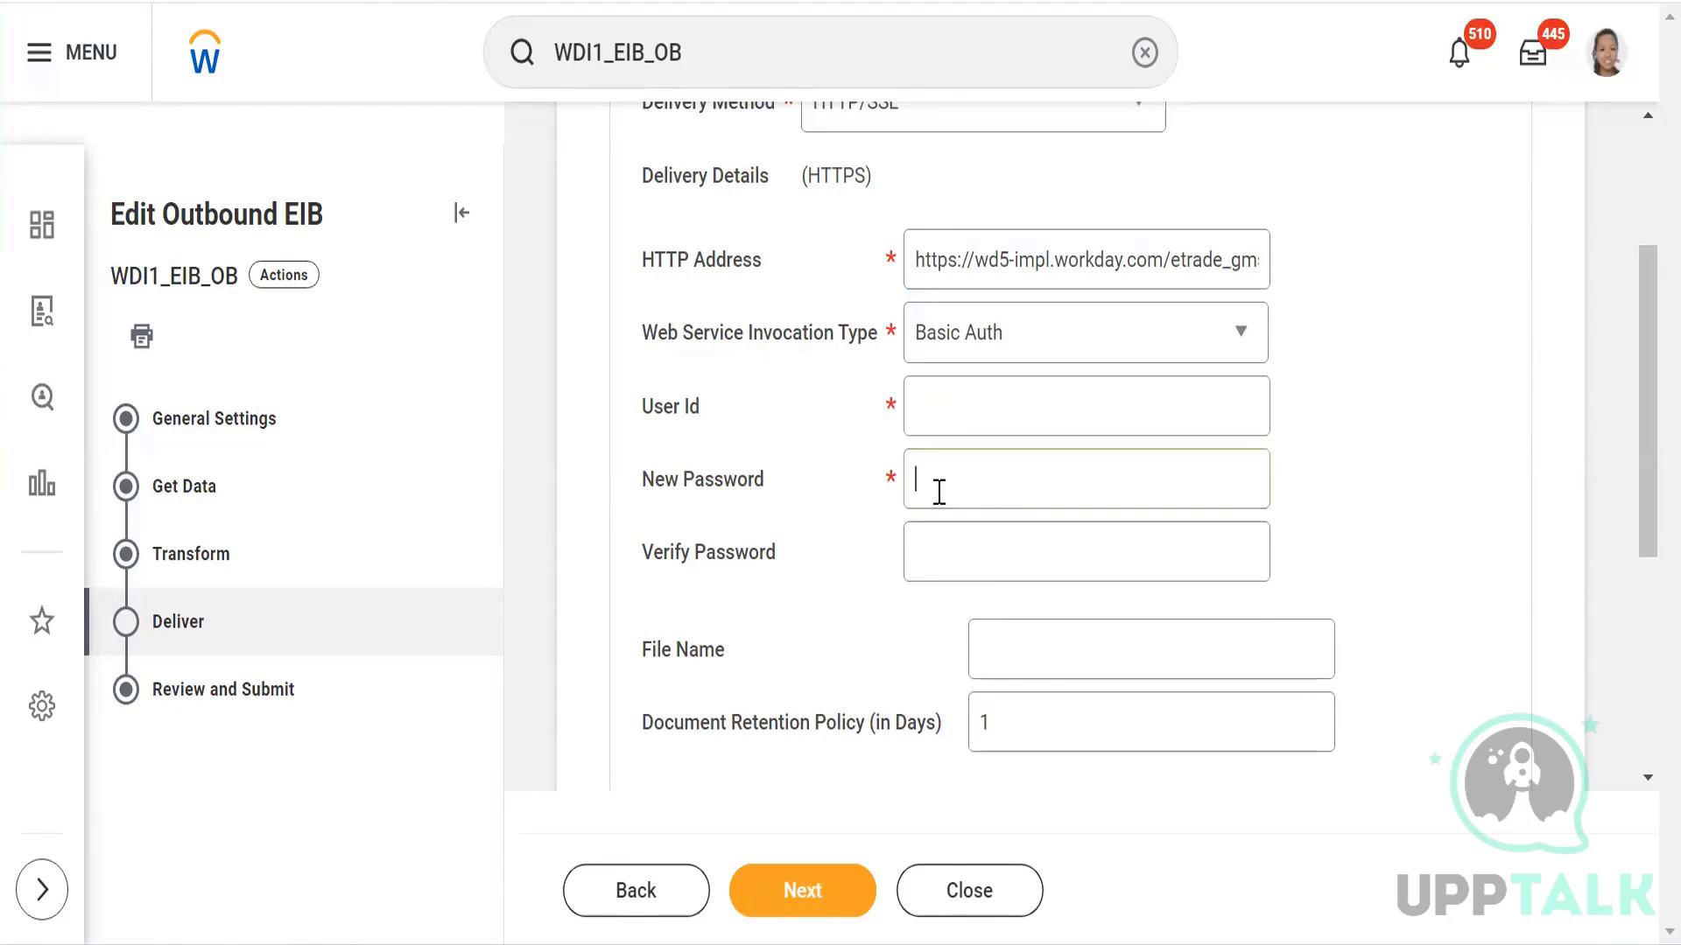
# Step: Set the web service invocation type to No Security and point out the HTTP address and optional credential fields
pyautogui.click(1034, 342)
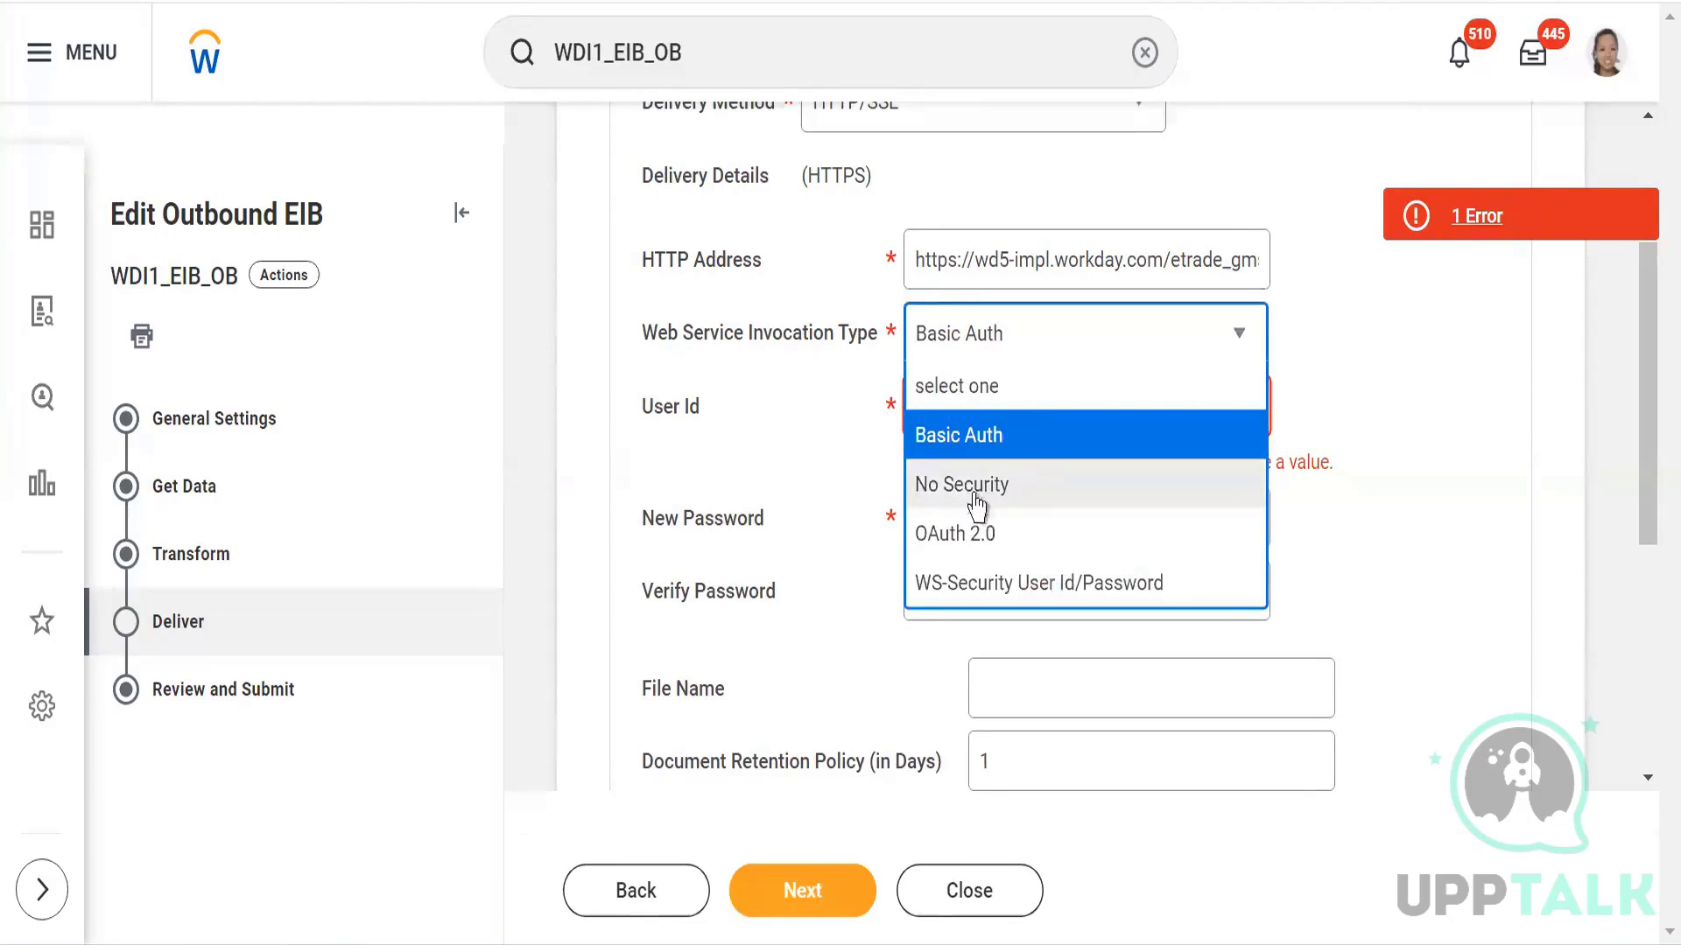
pyautogui.click(972, 491)
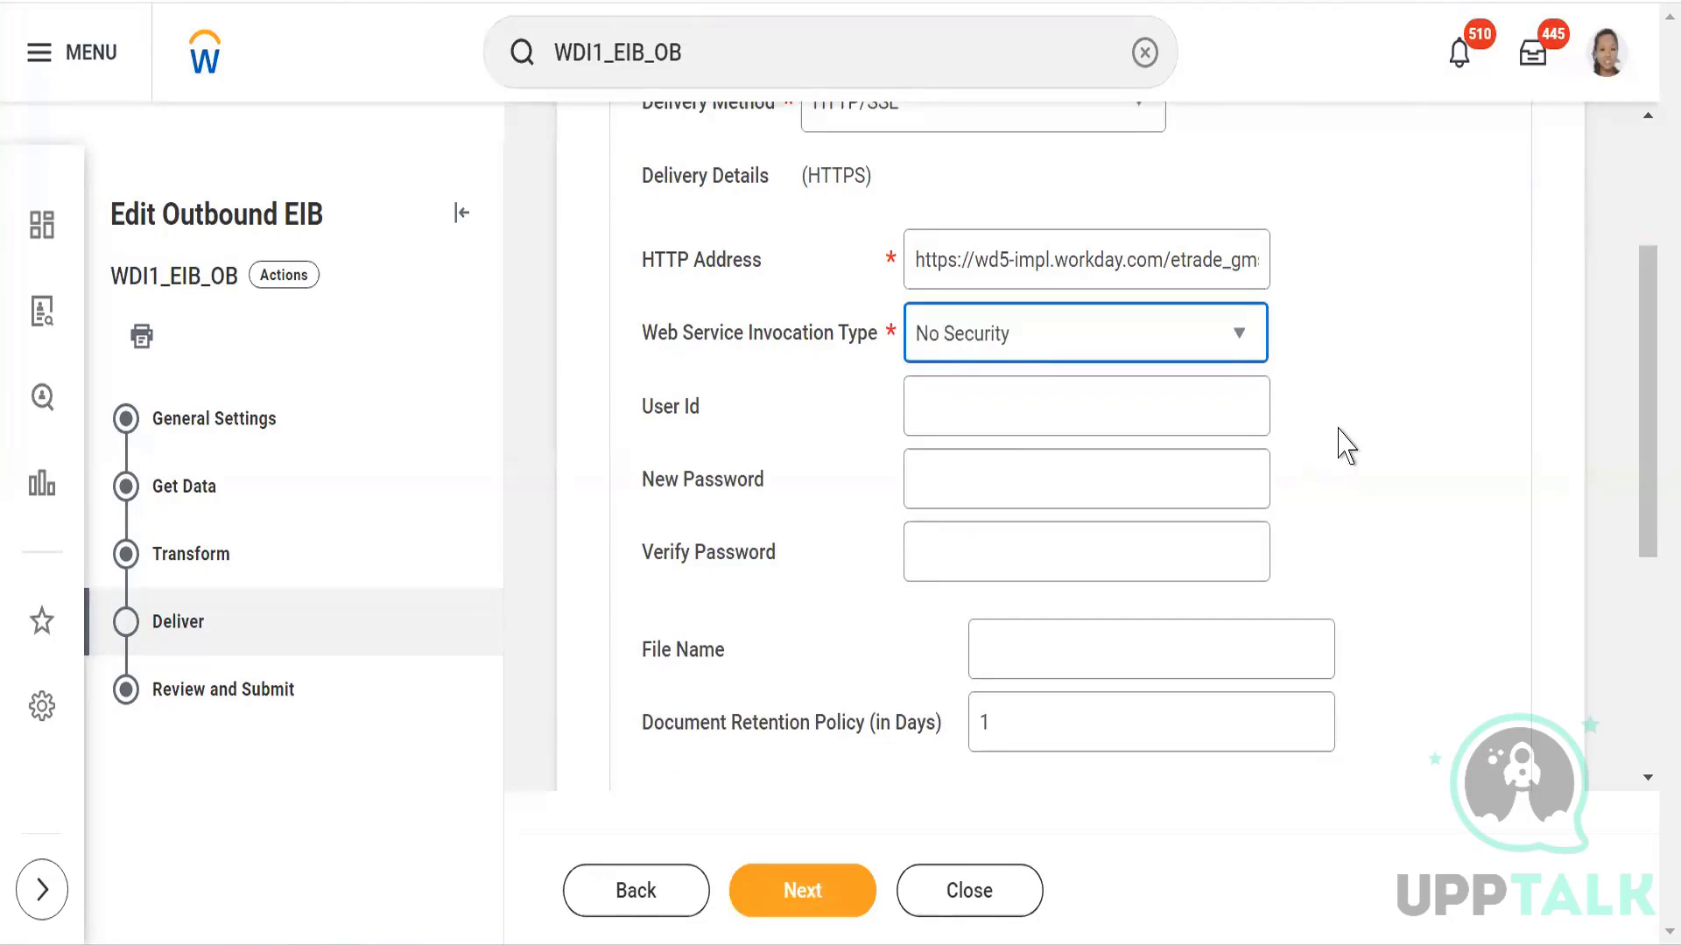
pyautogui.click(953, 268)
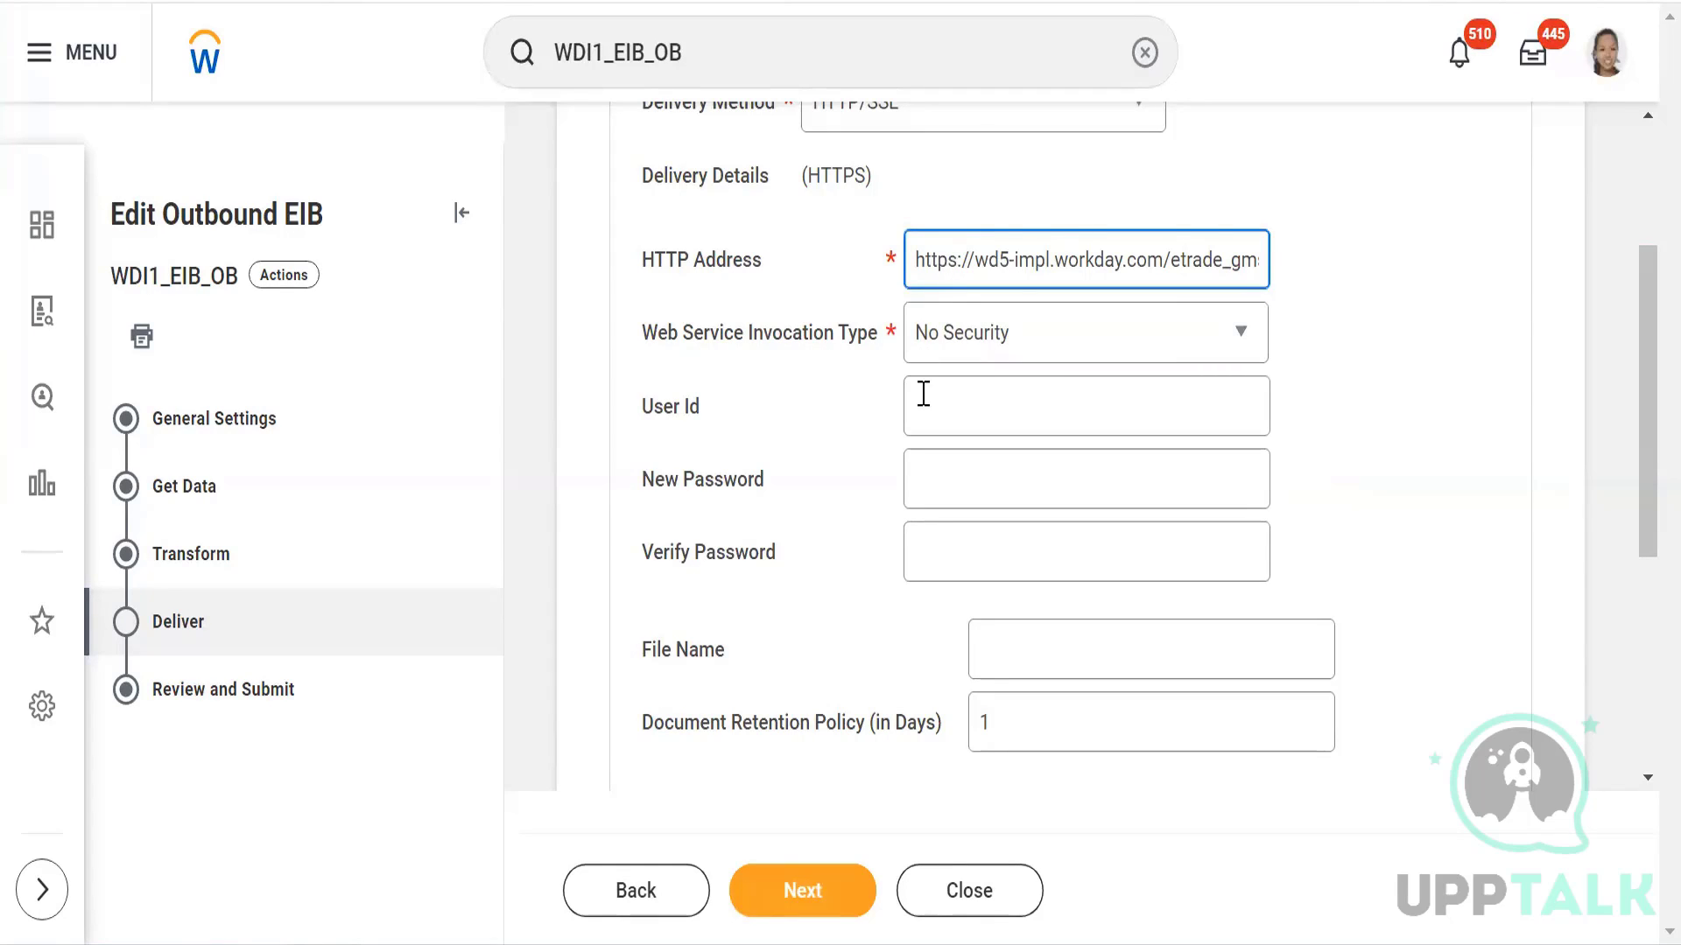
# Step: Change the web service invocation type to OAuth 2.0 and review the refresh token URL, client ID and client secret fields
pyautogui.click(1034, 351)
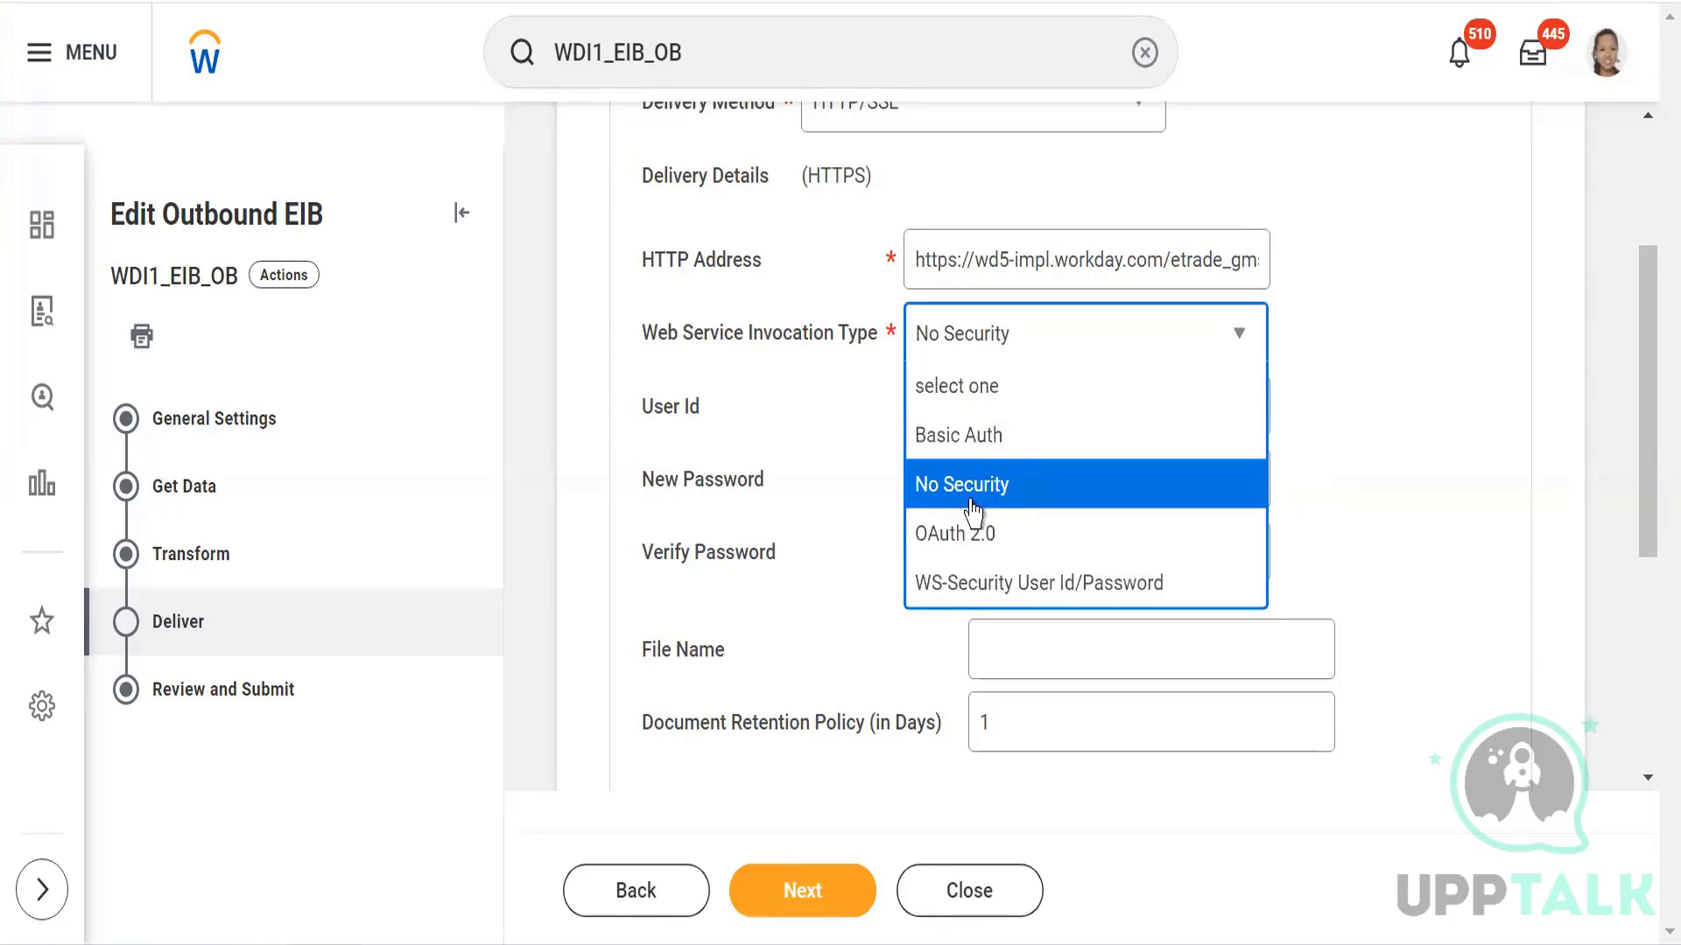
pyautogui.click(958, 548)
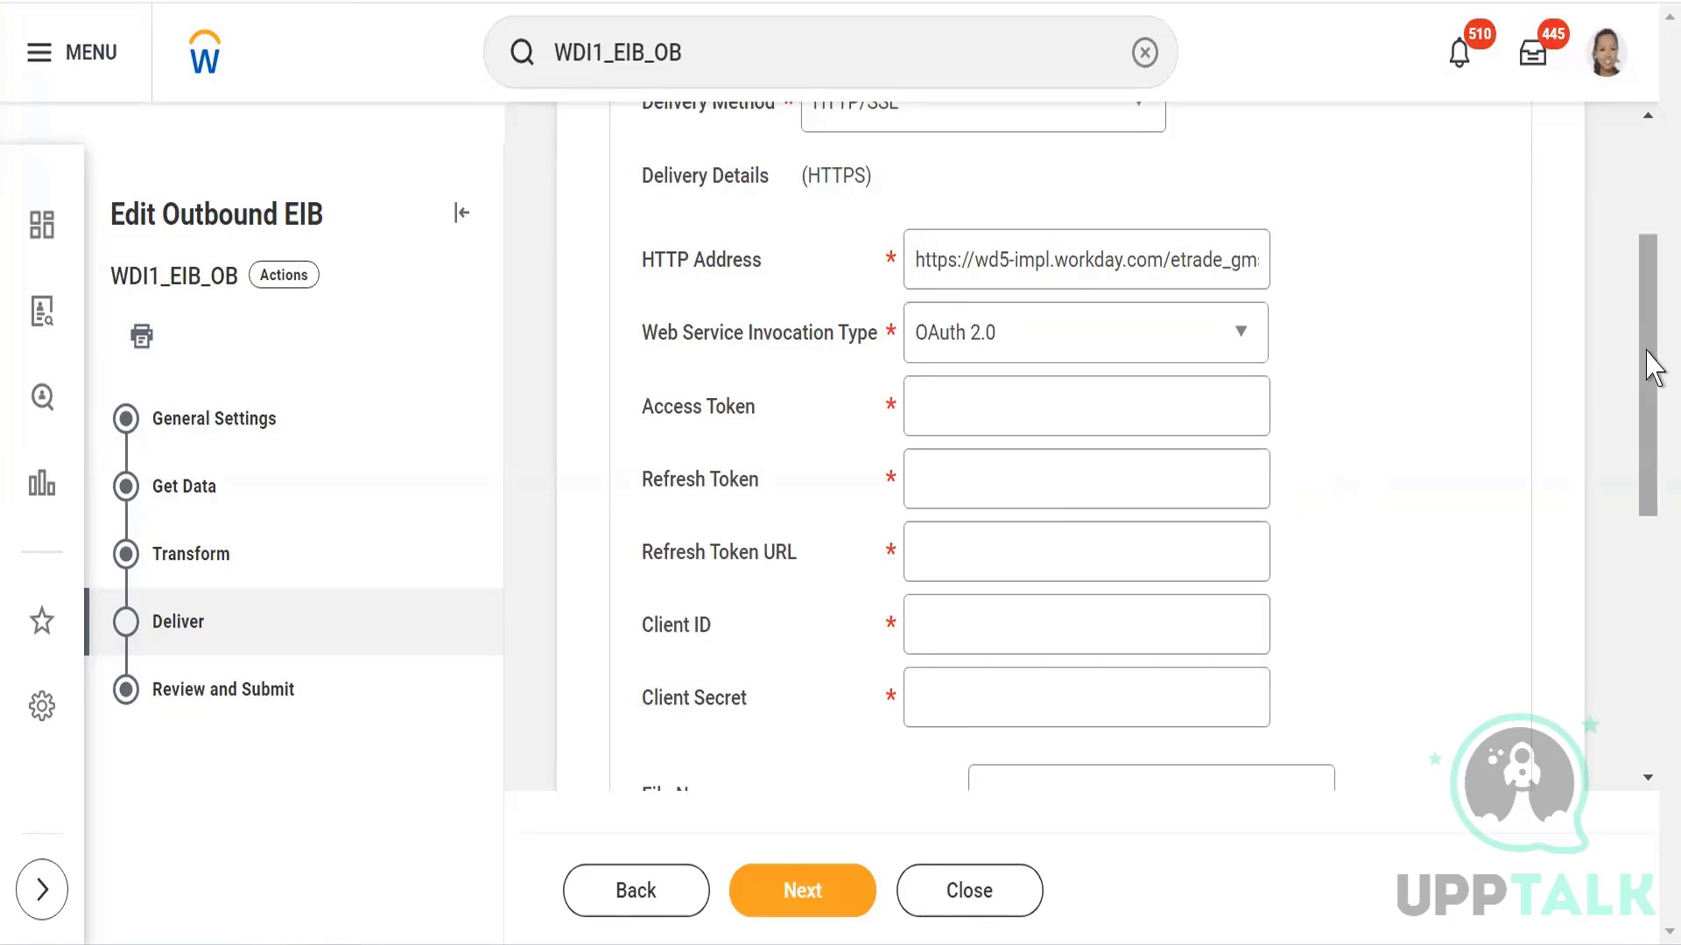
pyautogui.moveTo(1644, 364); pyautogui.dragTo(1649, 404)
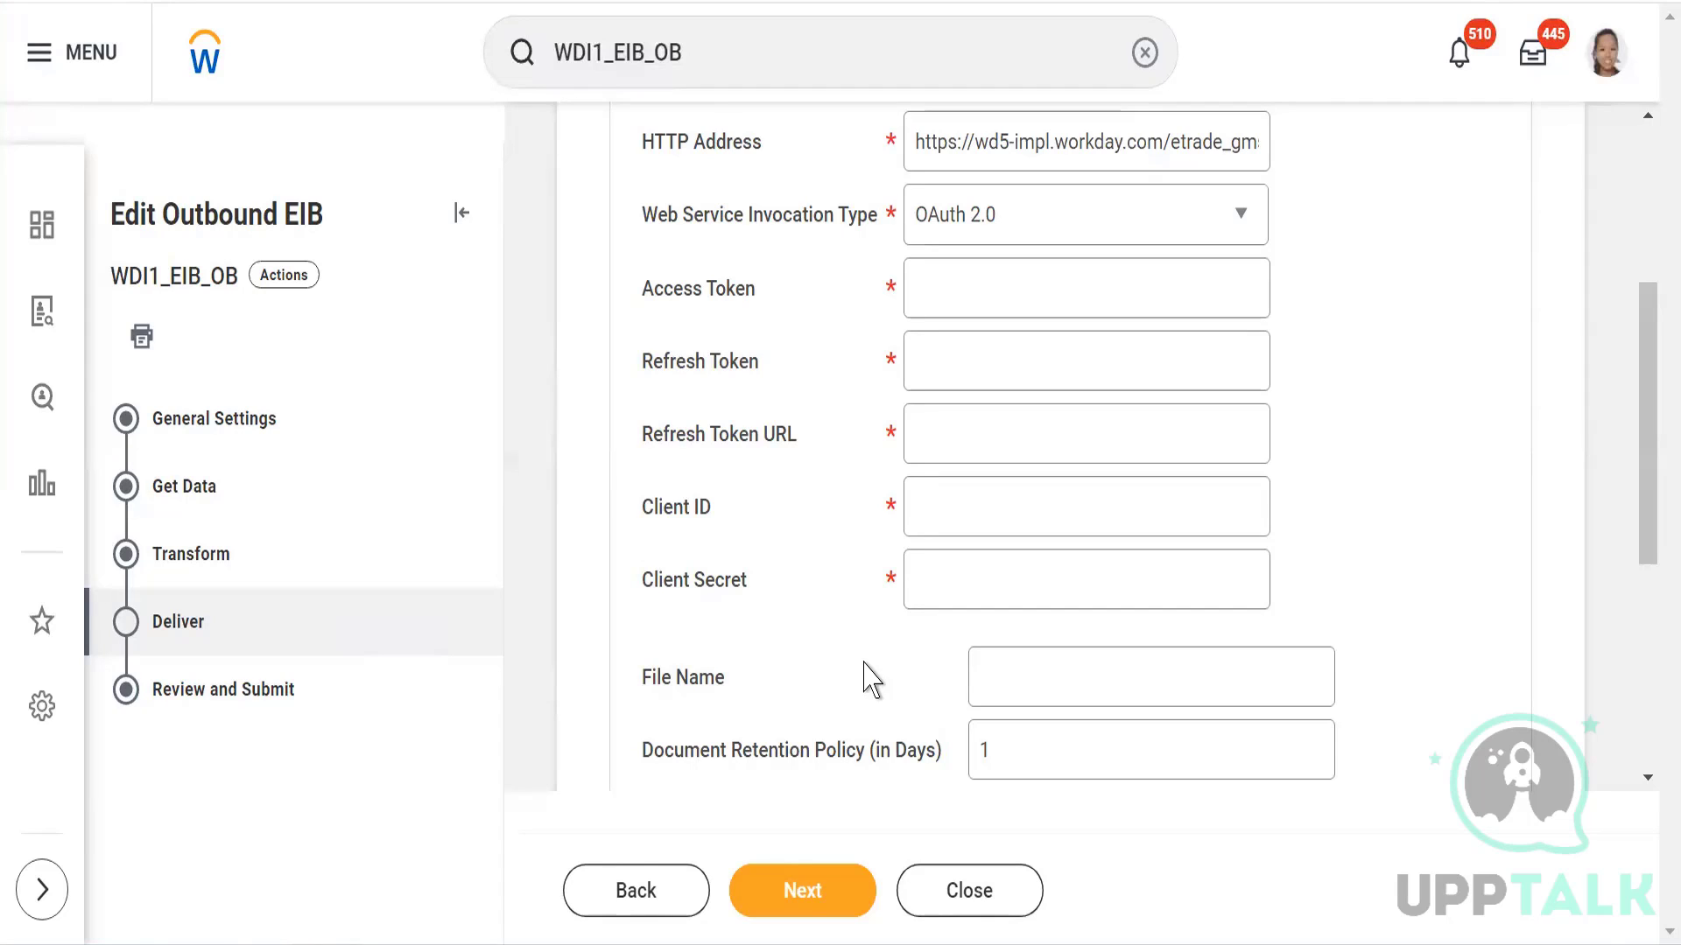
pyautogui.click(945, 435)
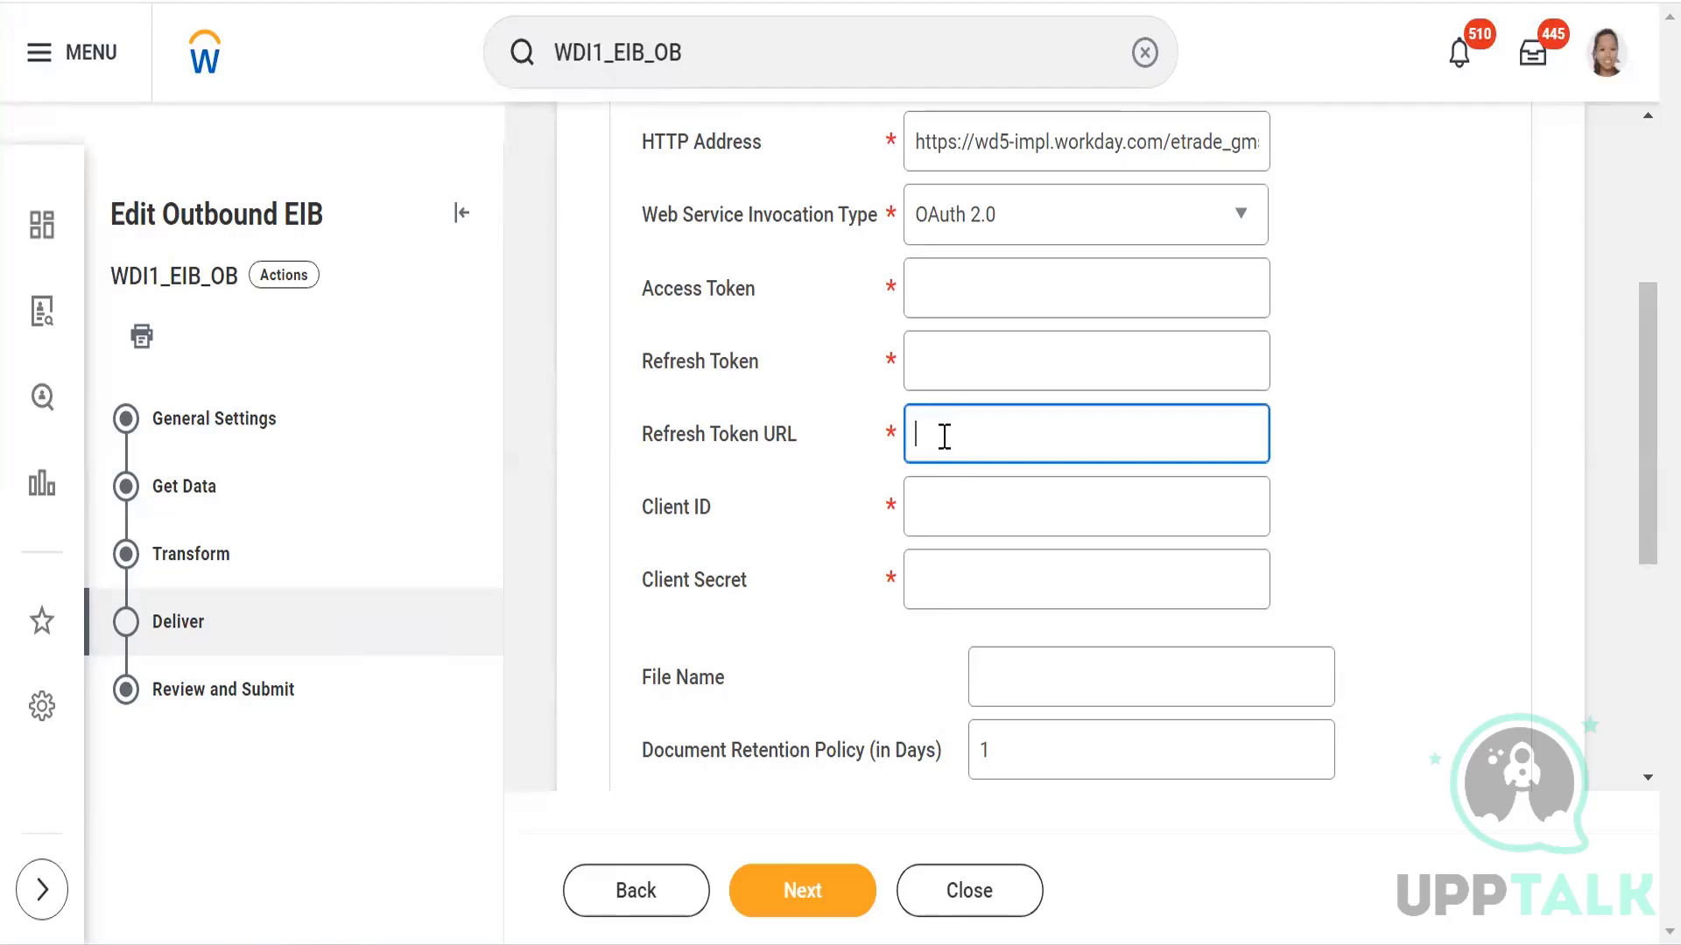
pyautogui.click(945, 505)
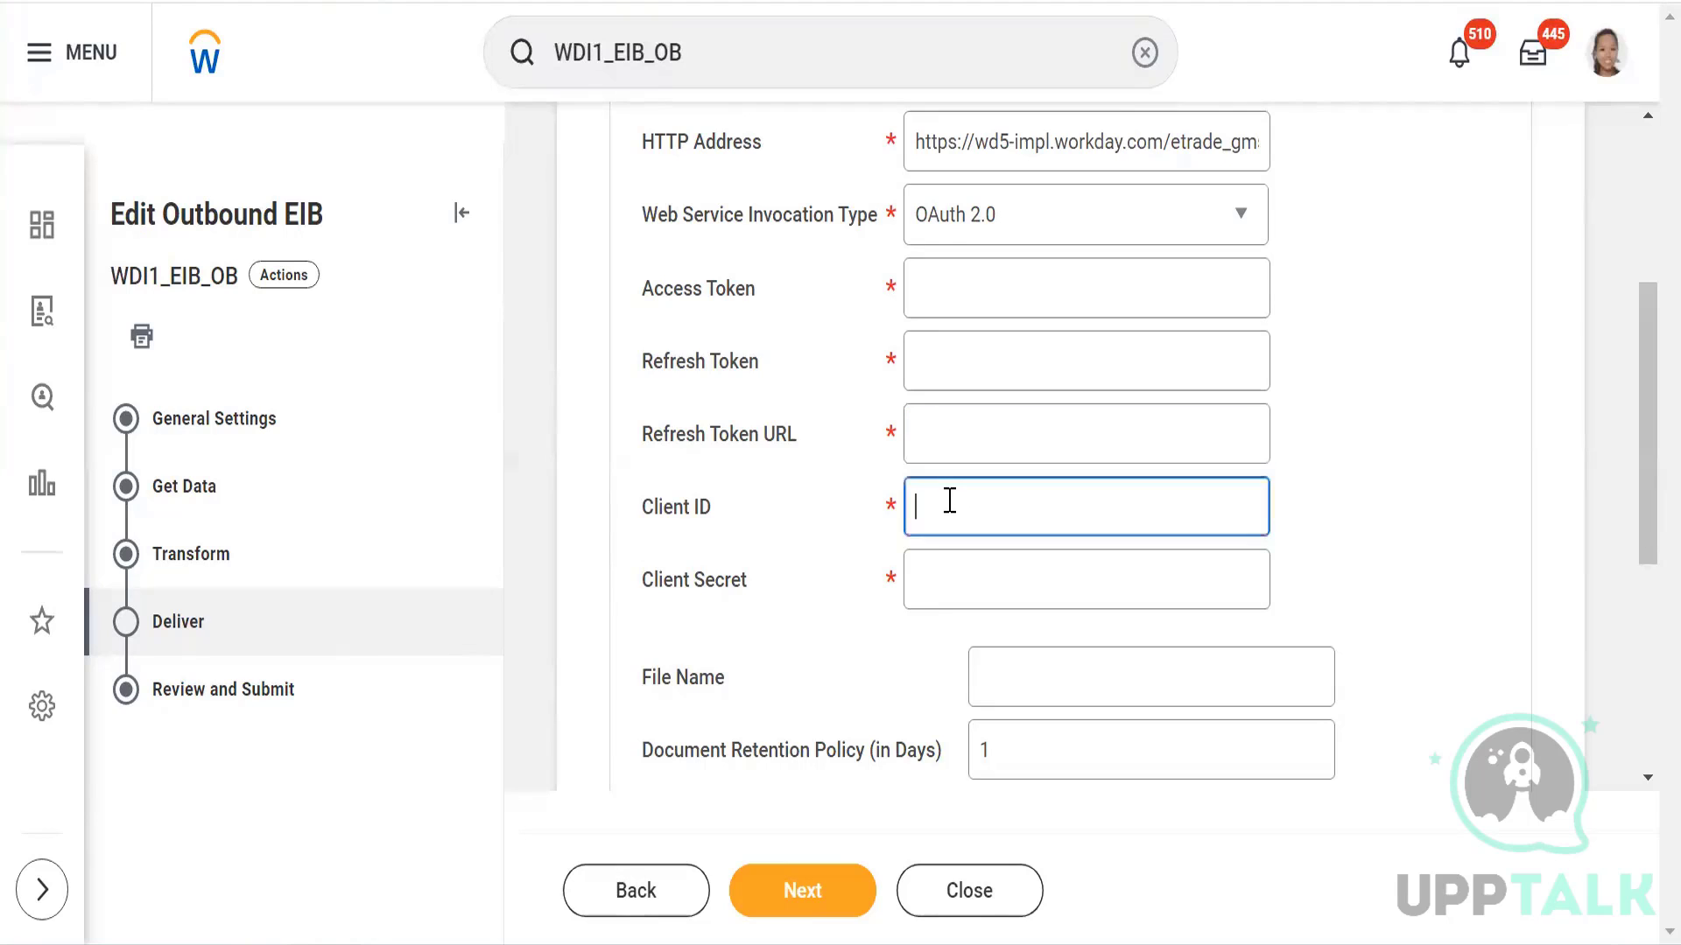
pyautogui.click(945, 610)
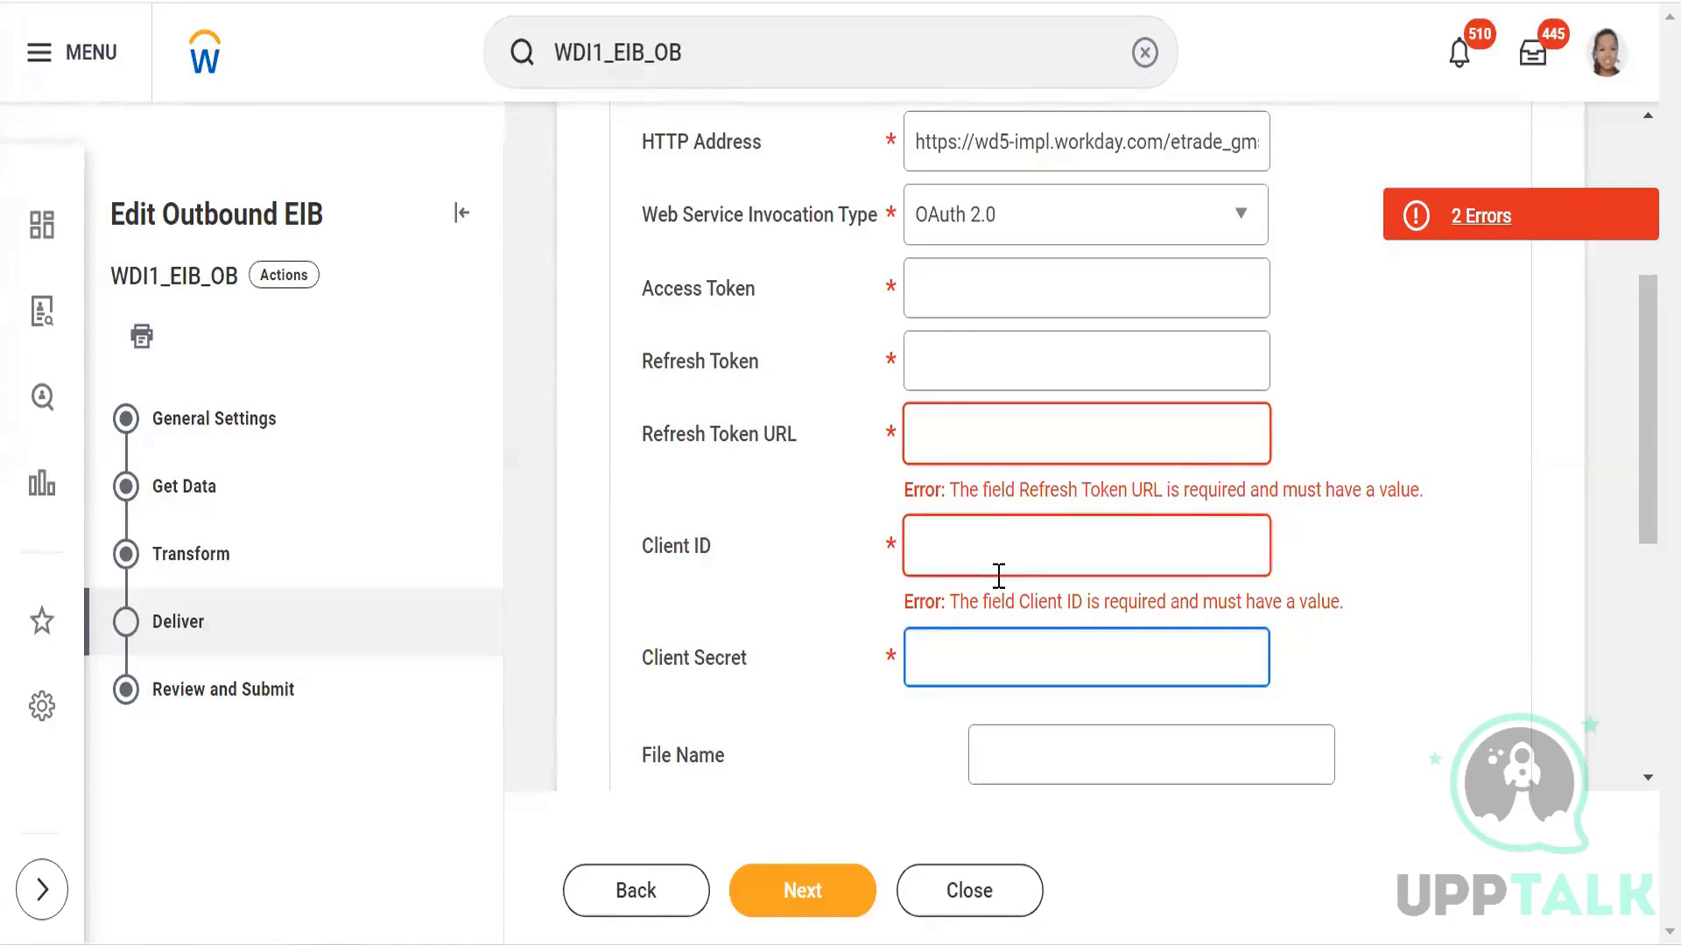
# Step: Change the web service invocation type to WS-Security User Id/Password and look over its credential fields
pyautogui.click(1039, 241)
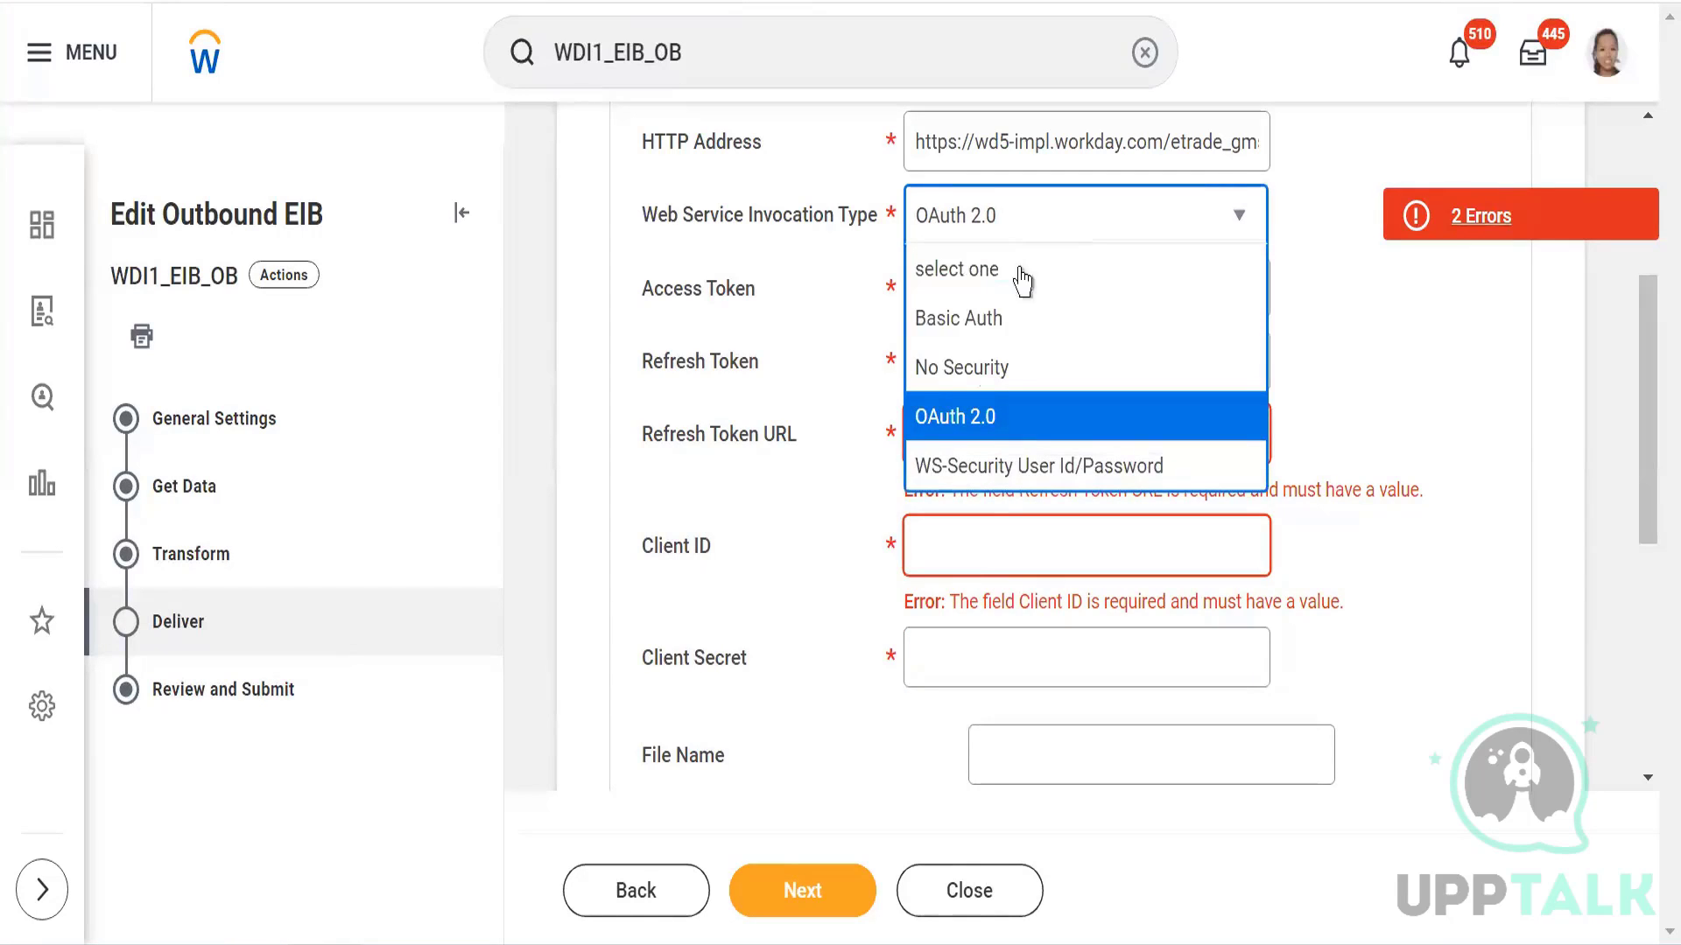
pyautogui.click(978, 477)
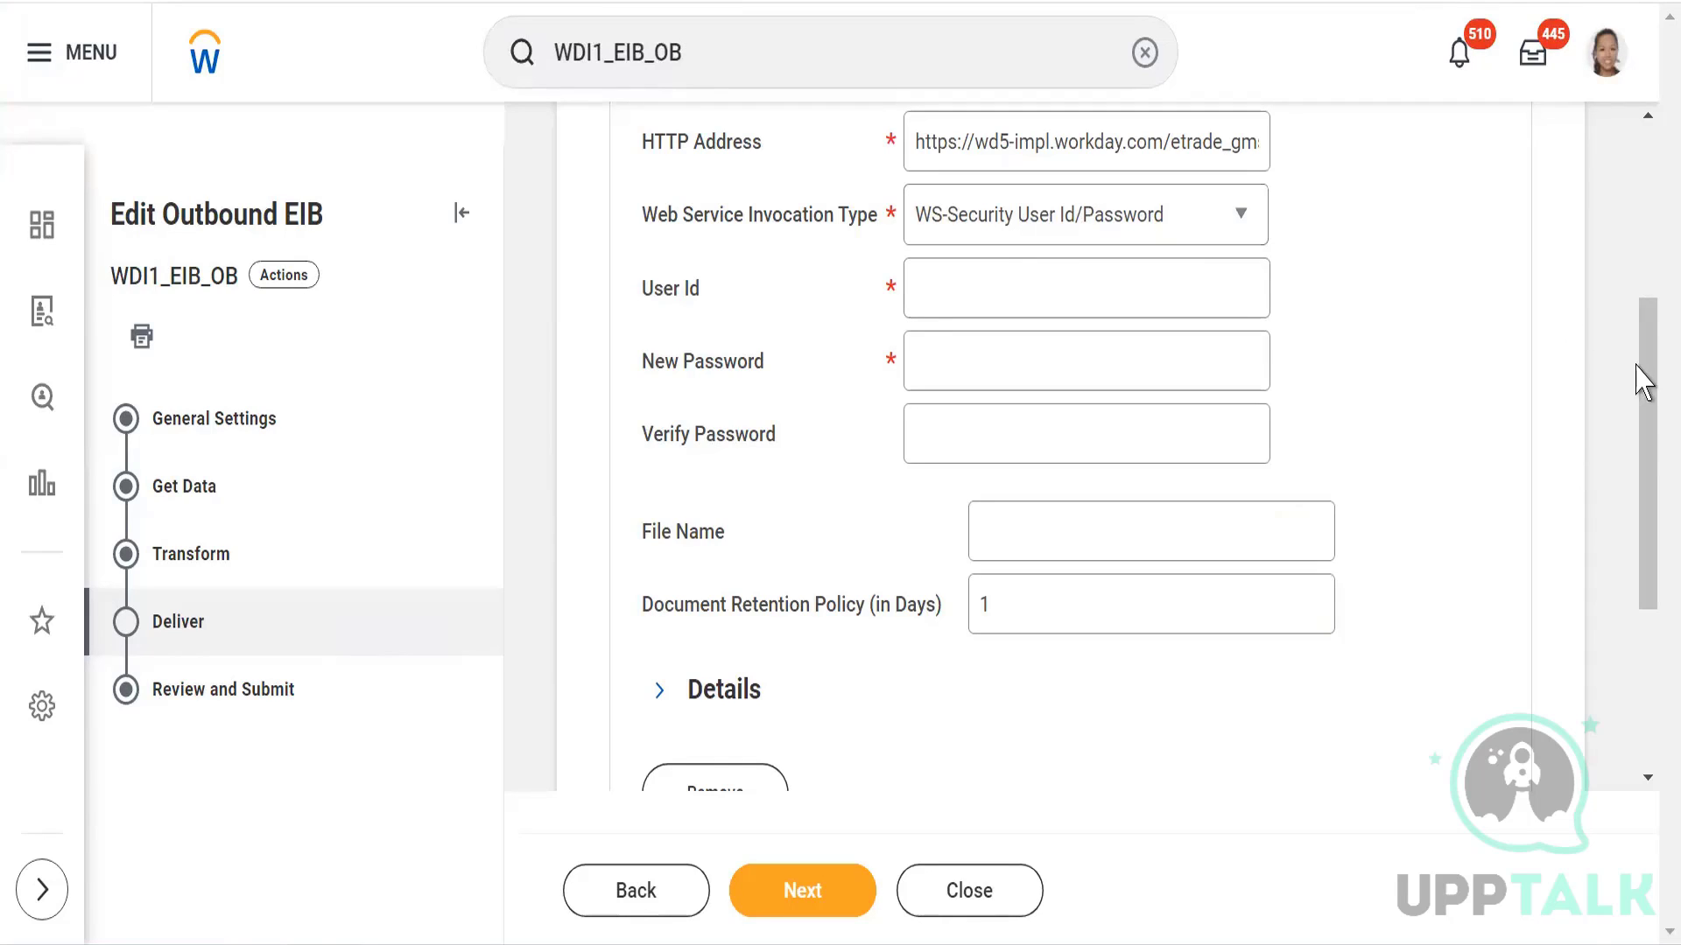
pyautogui.moveTo(1650, 394); pyautogui.dragTo(1643, 338)
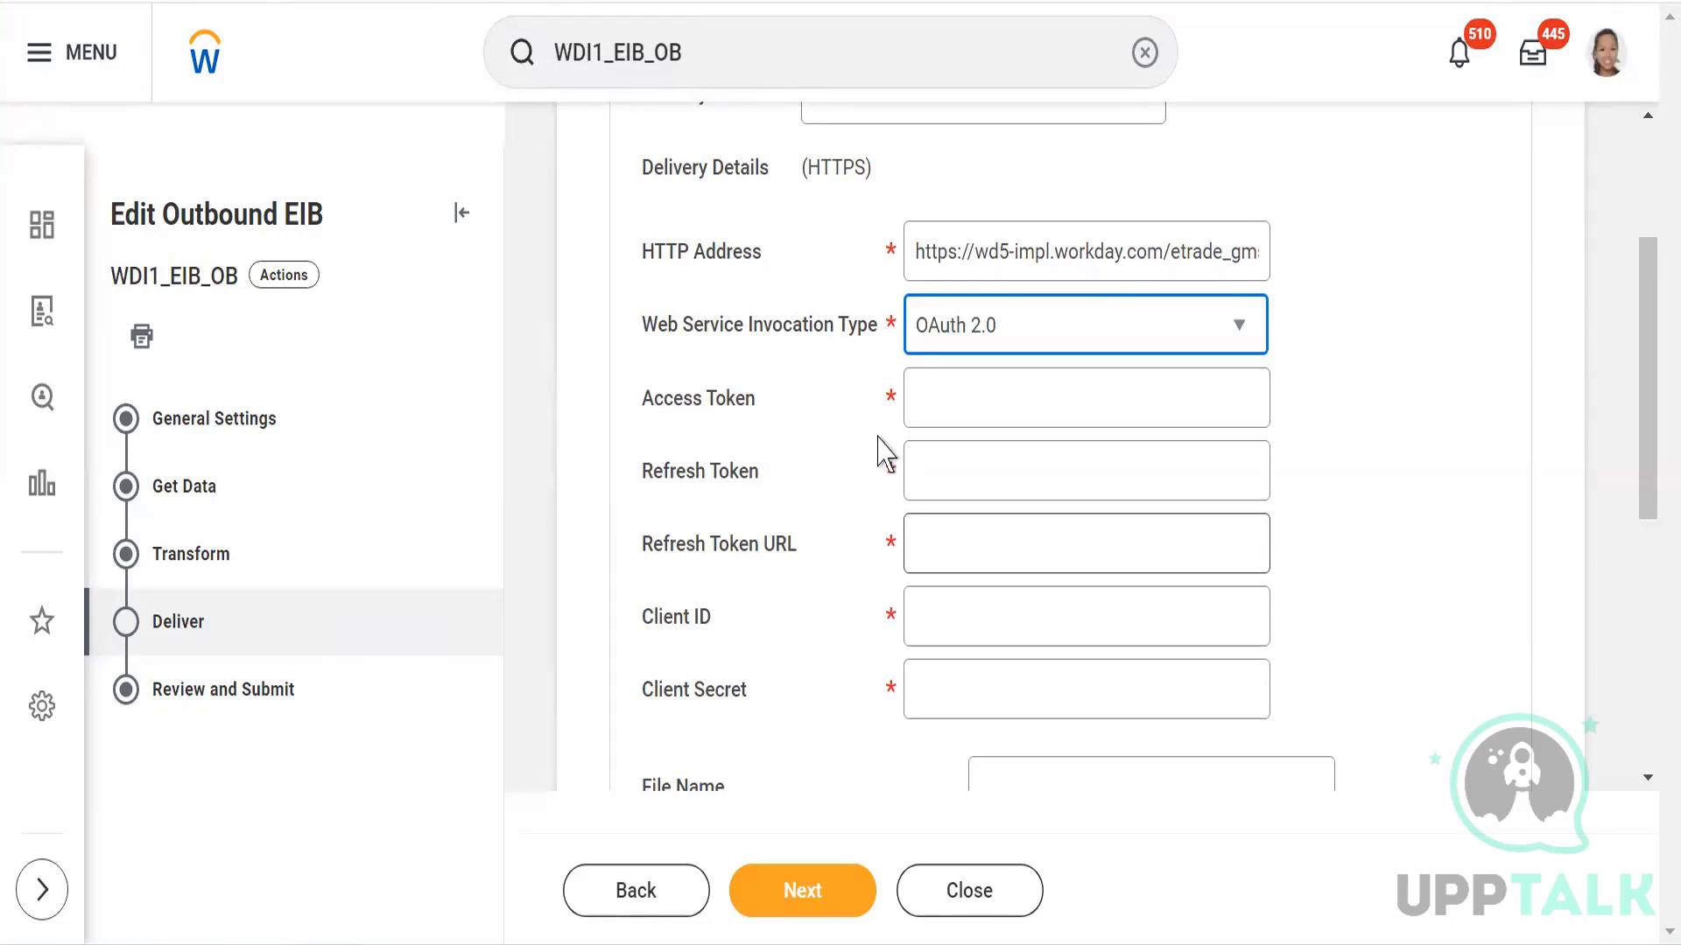
pyautogui.click(1208, 328)
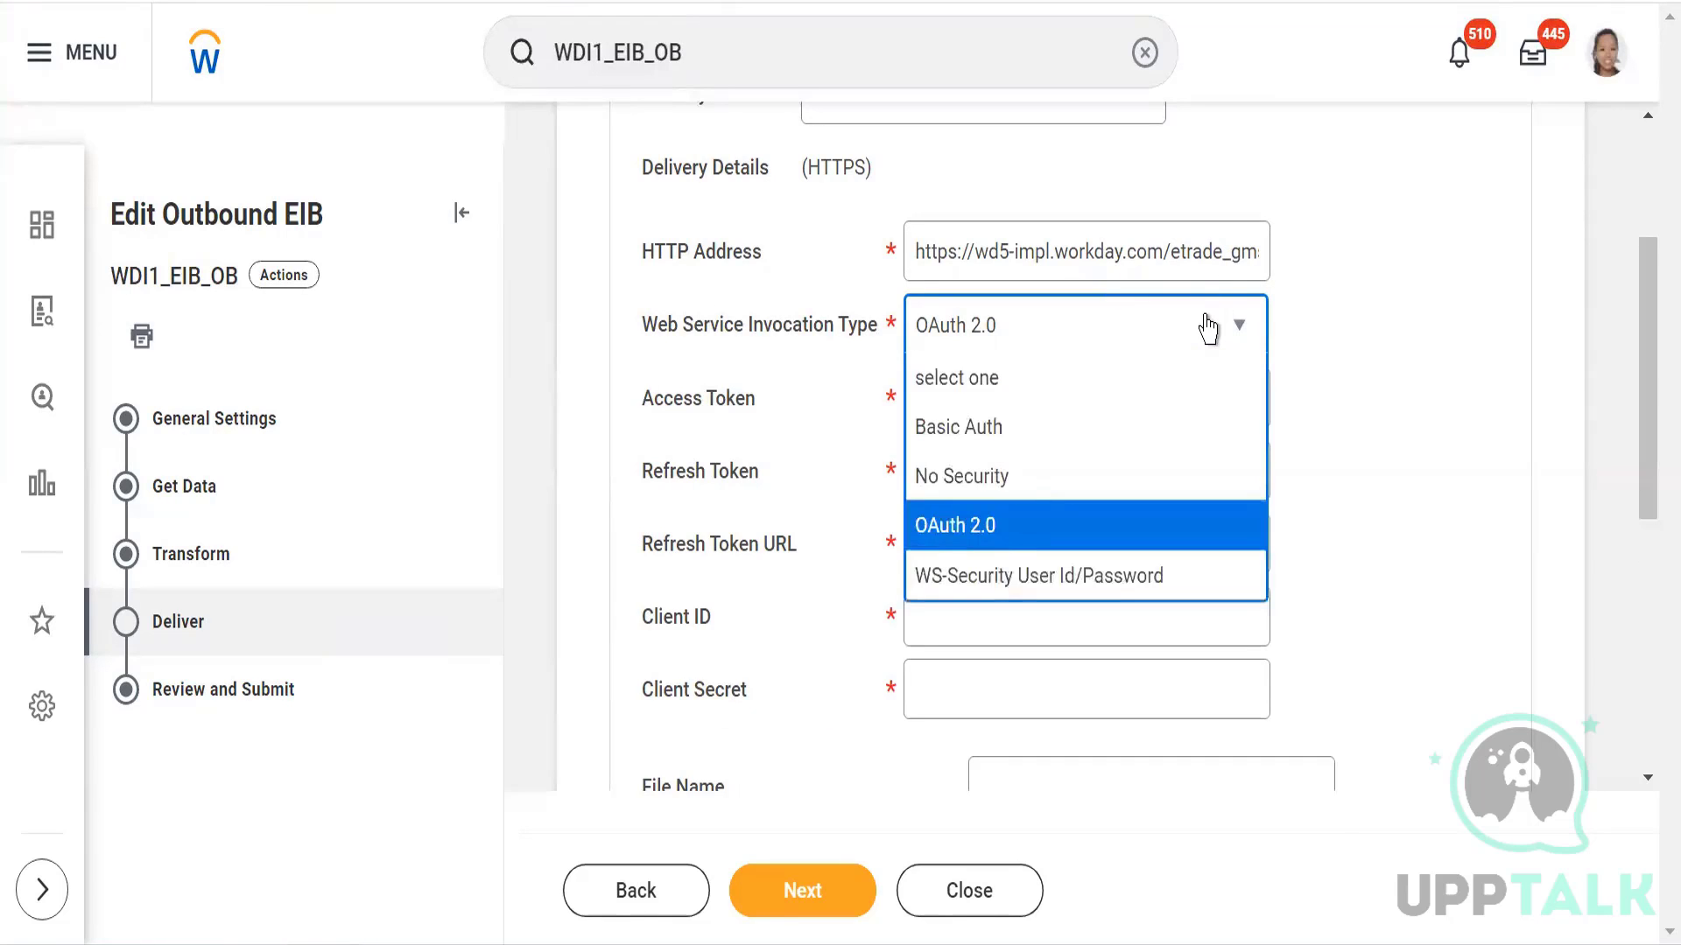
pyautogui.click(976, 582)
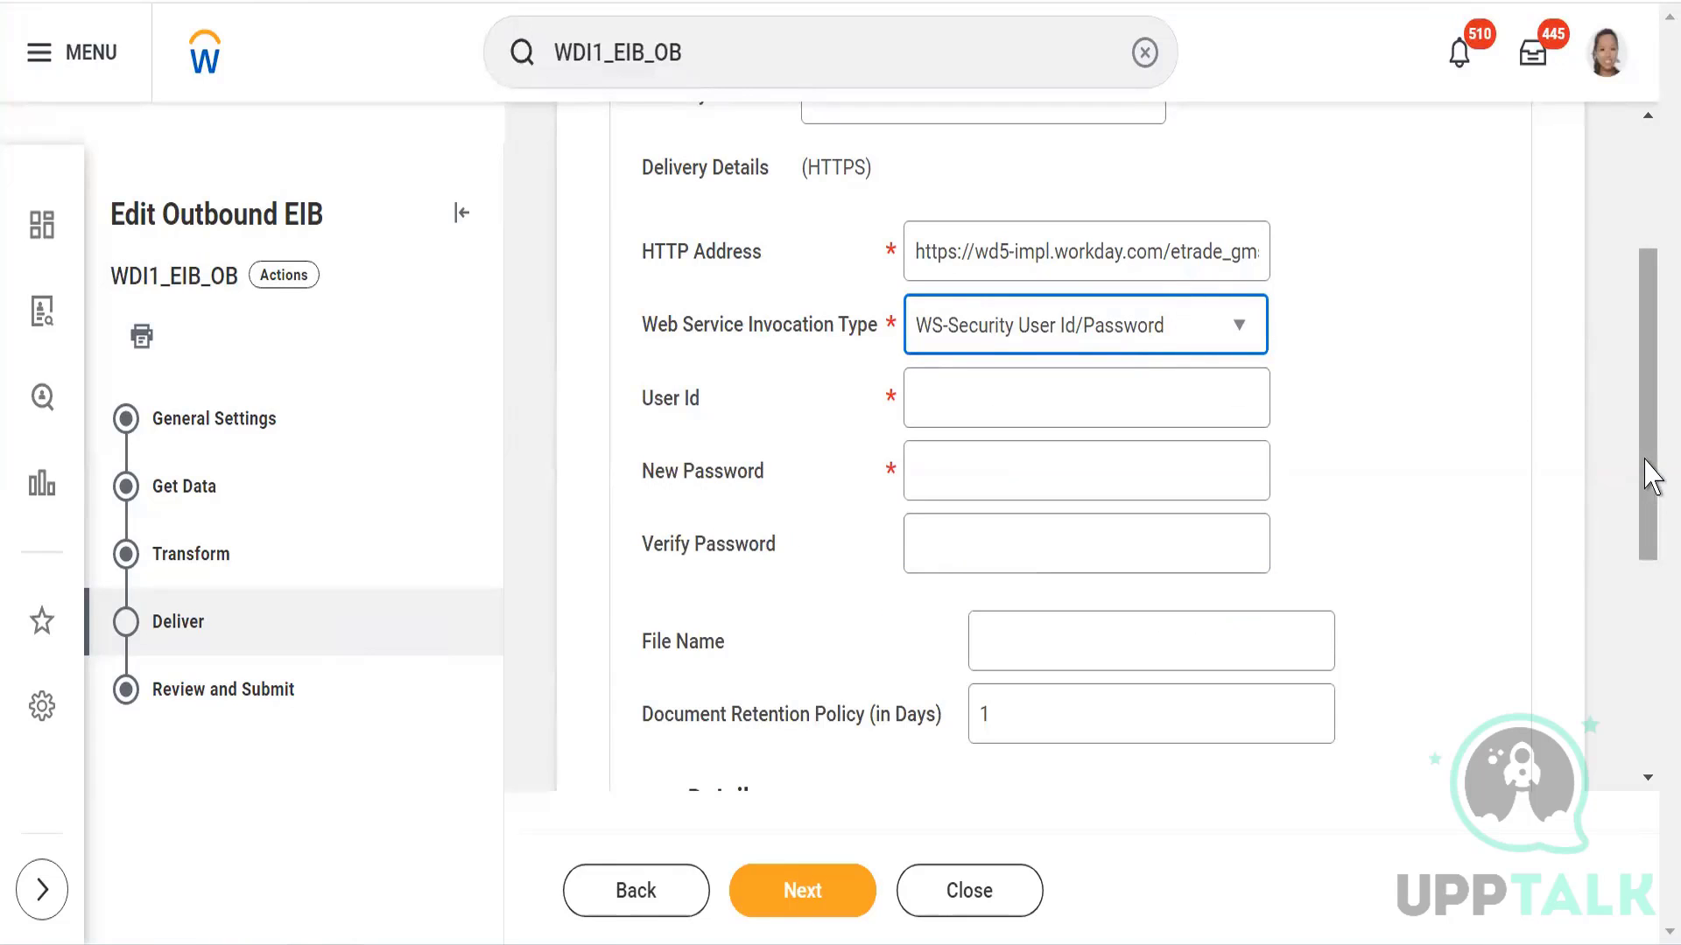
# Step: Change the delivery method from HTTP/SSL to SFTP
pyautogui.moveTo(1651, 473); pyautogui.dragTo(1646, 372)
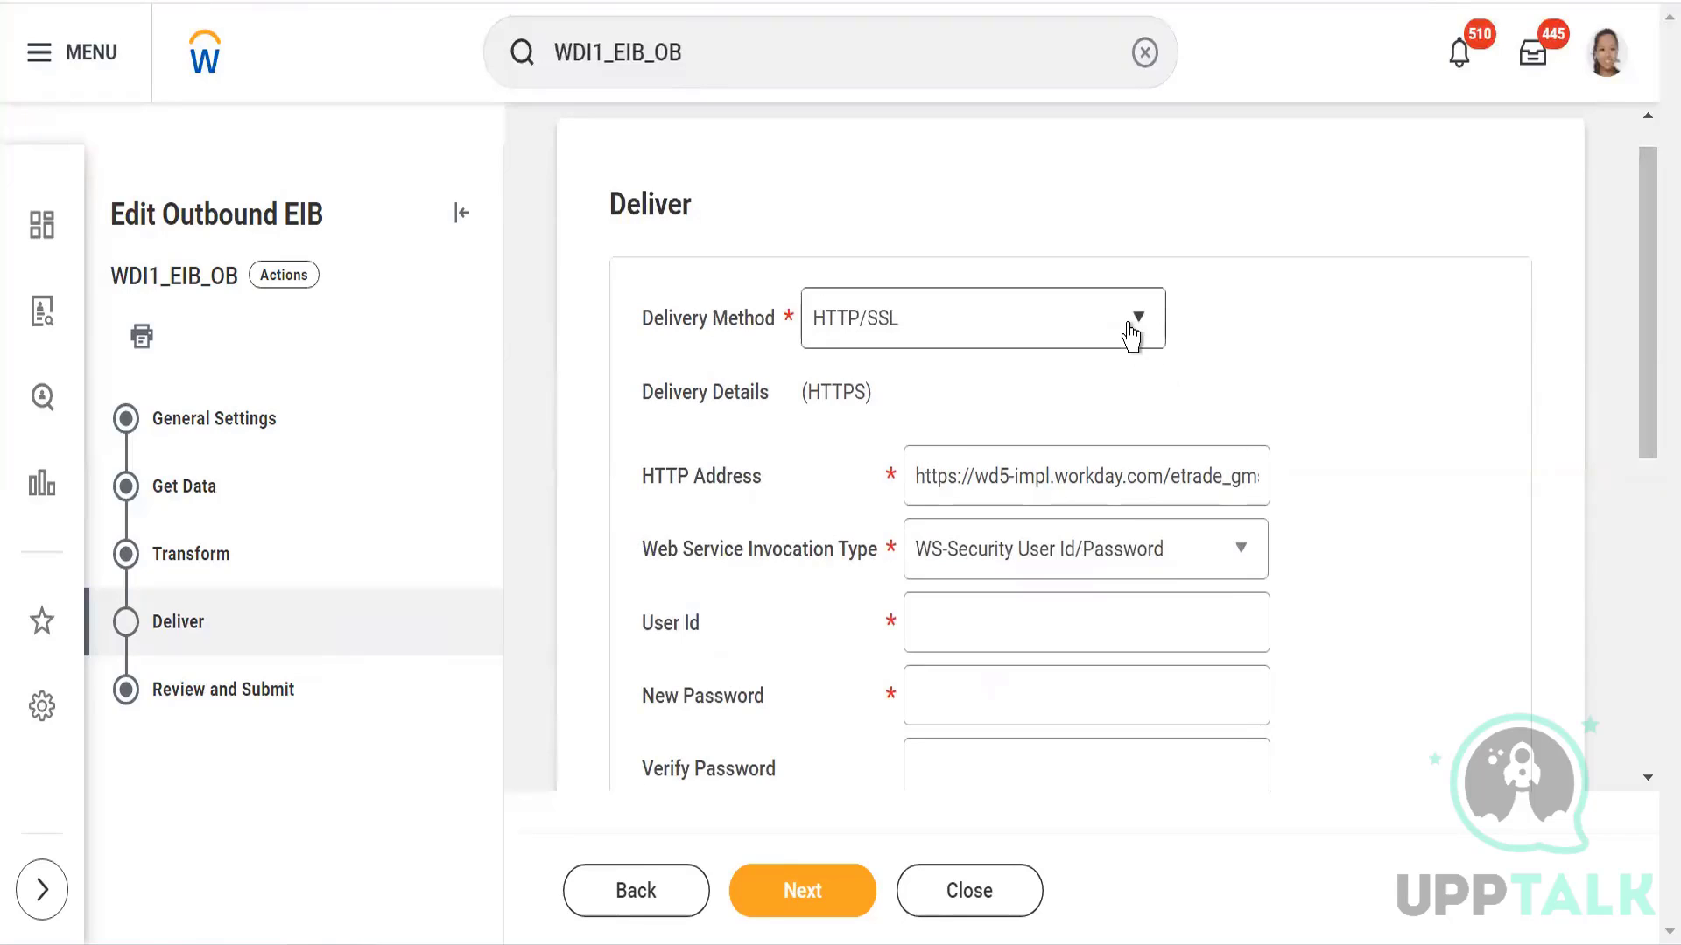
pyautogui.click(1131, 331)
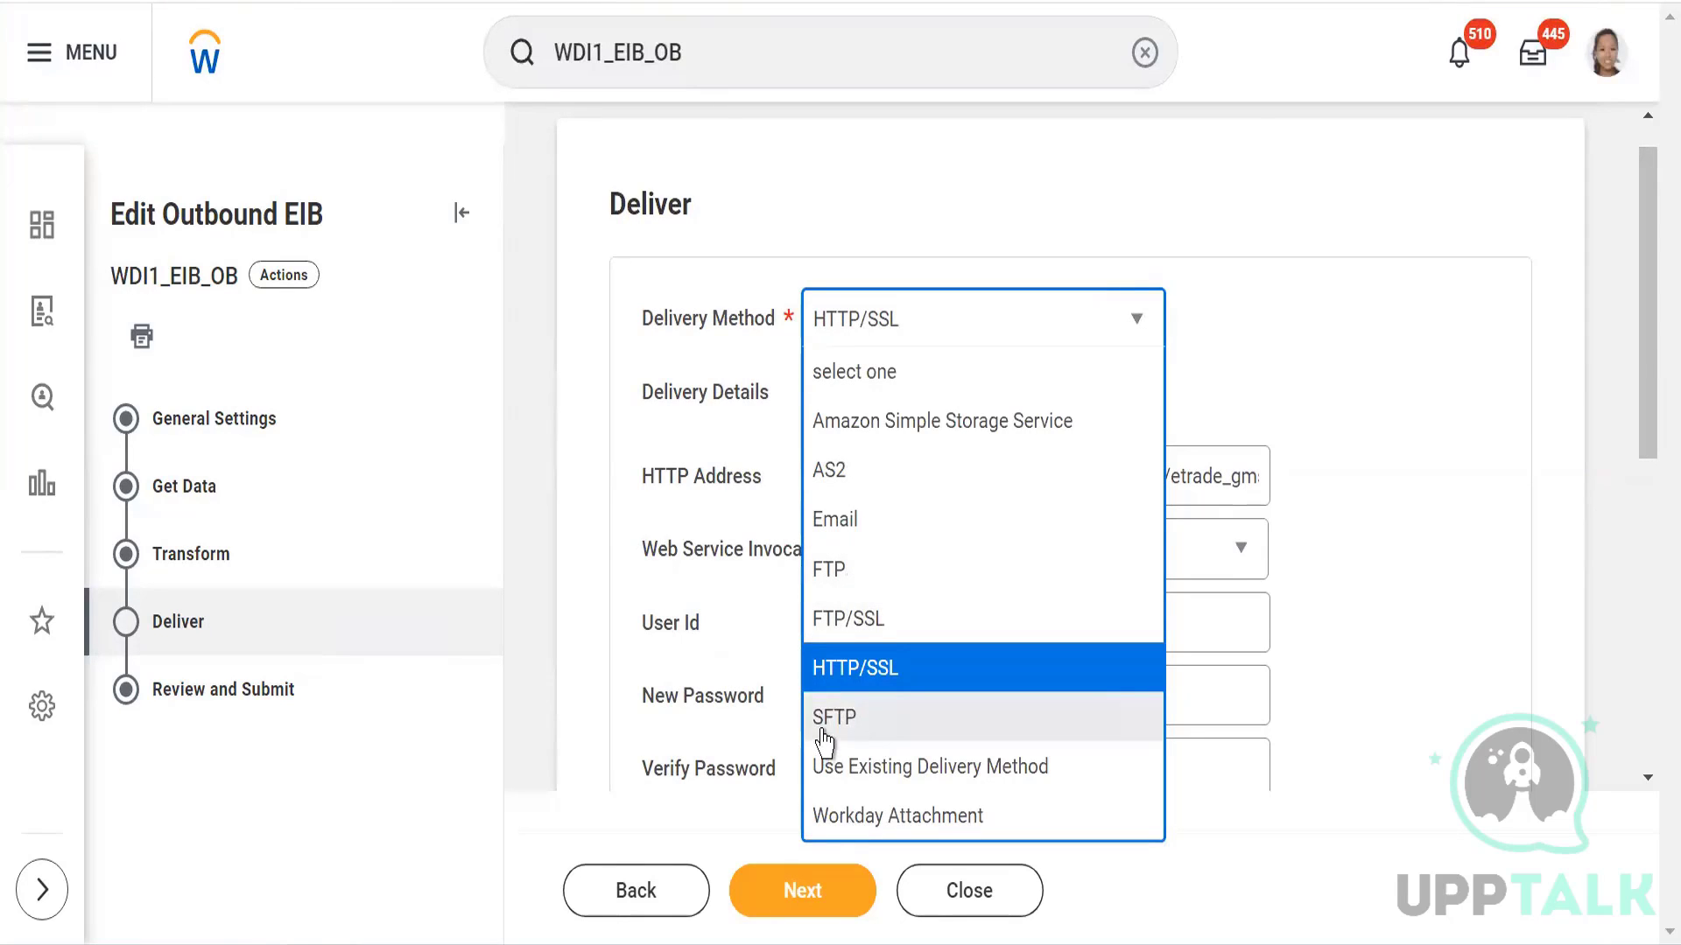
pyautogui.click(822, 731)
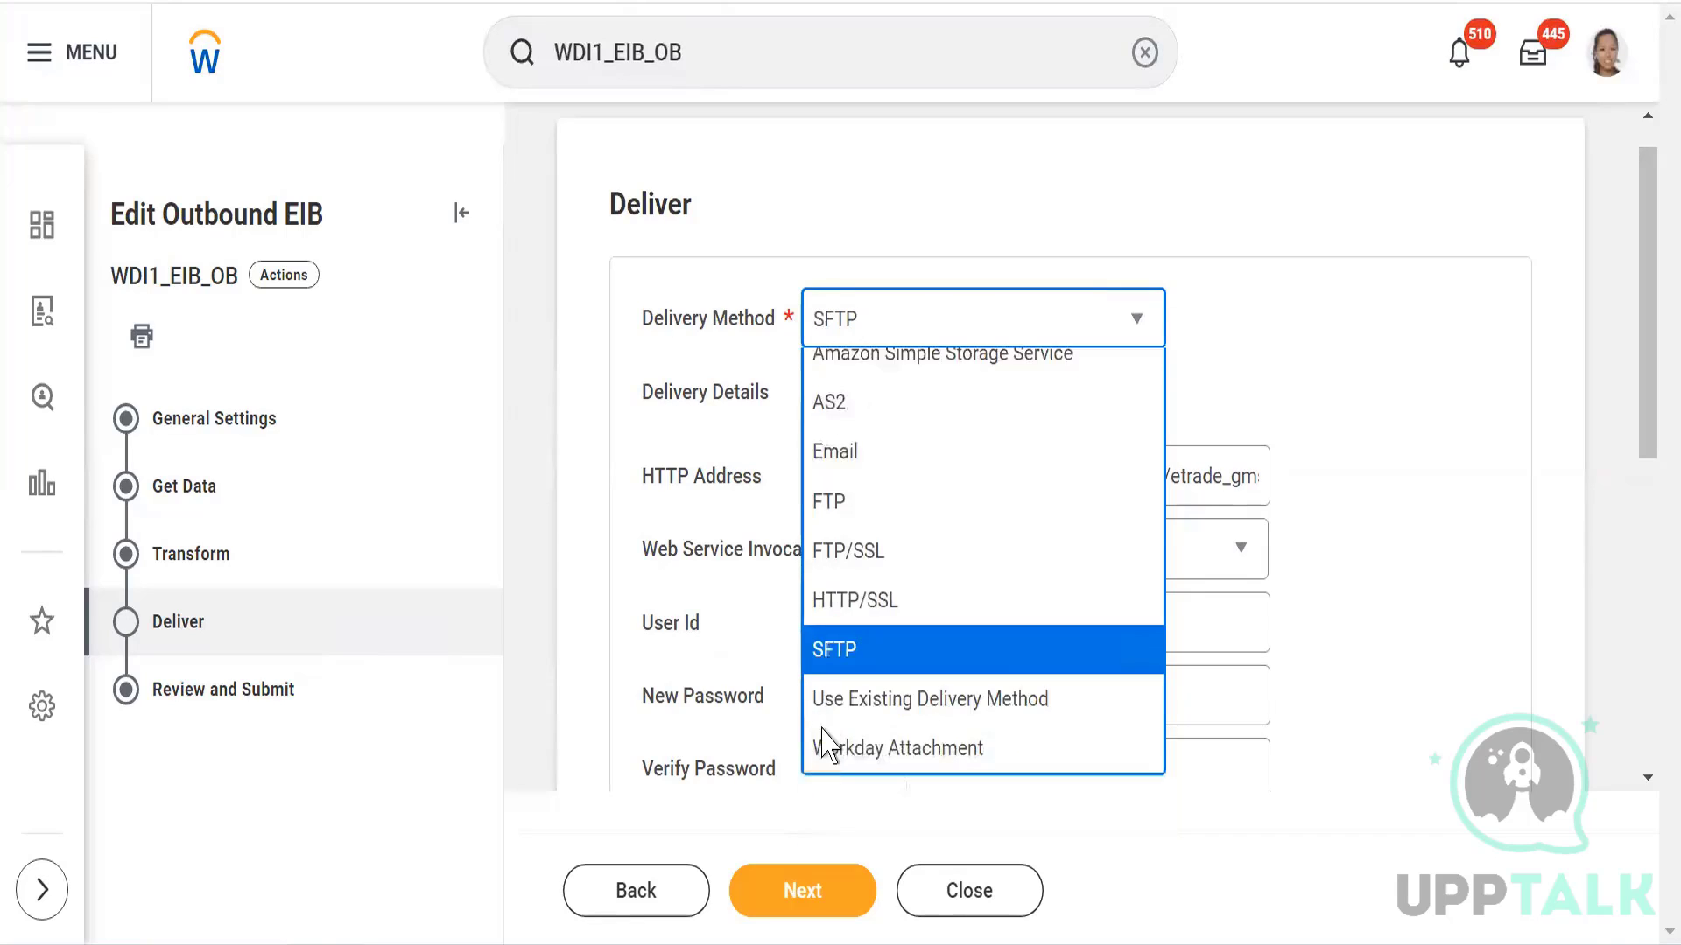
pyautogui.click(1354, 425)
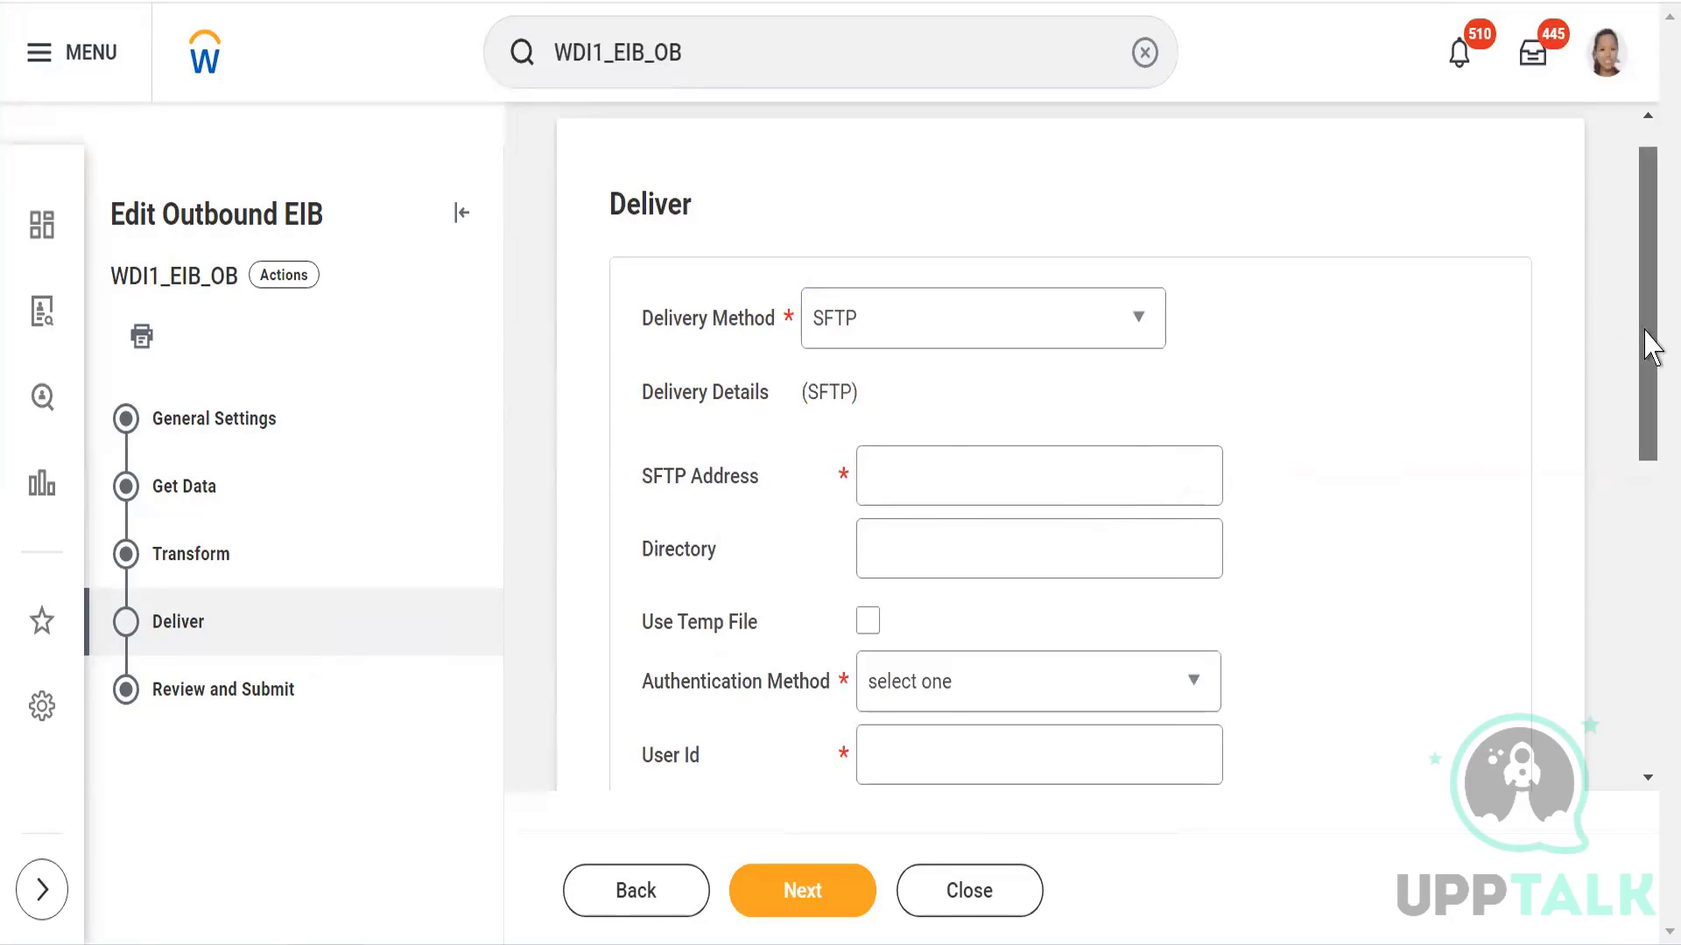
# Step: Enter sftp:// as the SFTP address and highlight the required address format
pyautogui.moveTo(1651, 345)
pyautogui.mouseDown()
pyautogui.moveTo(1652, 447)
pyautogui.moveTo(1637, 337)
pyautogui.mouseUp()
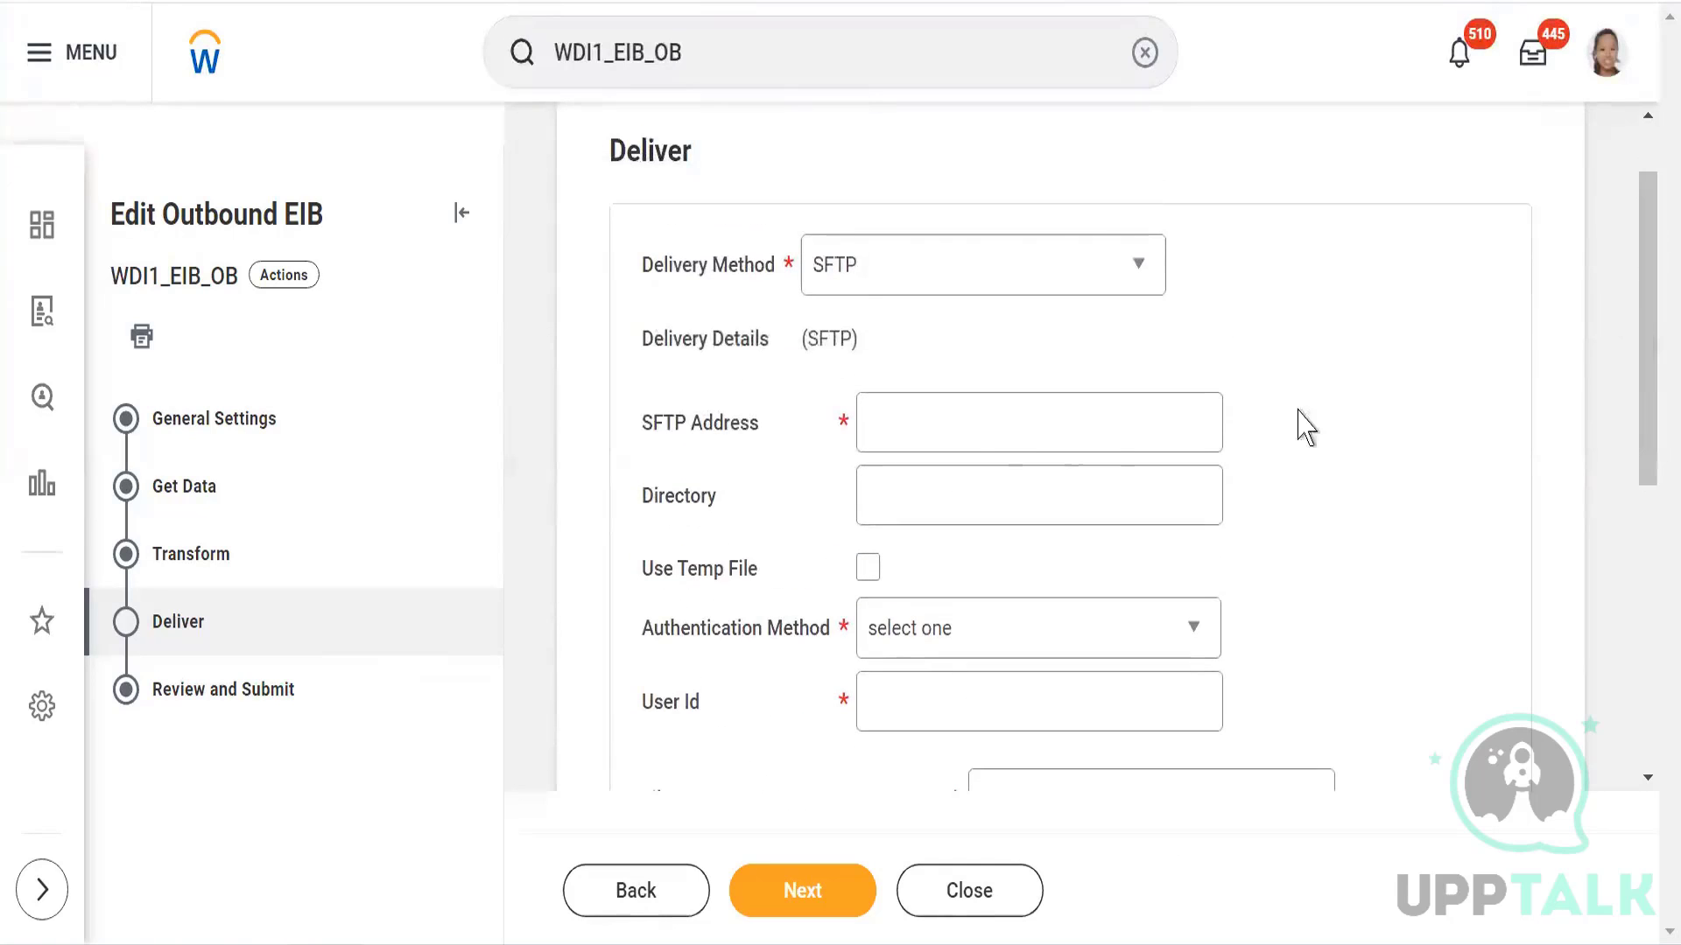
pyautogui.click(947, 436)
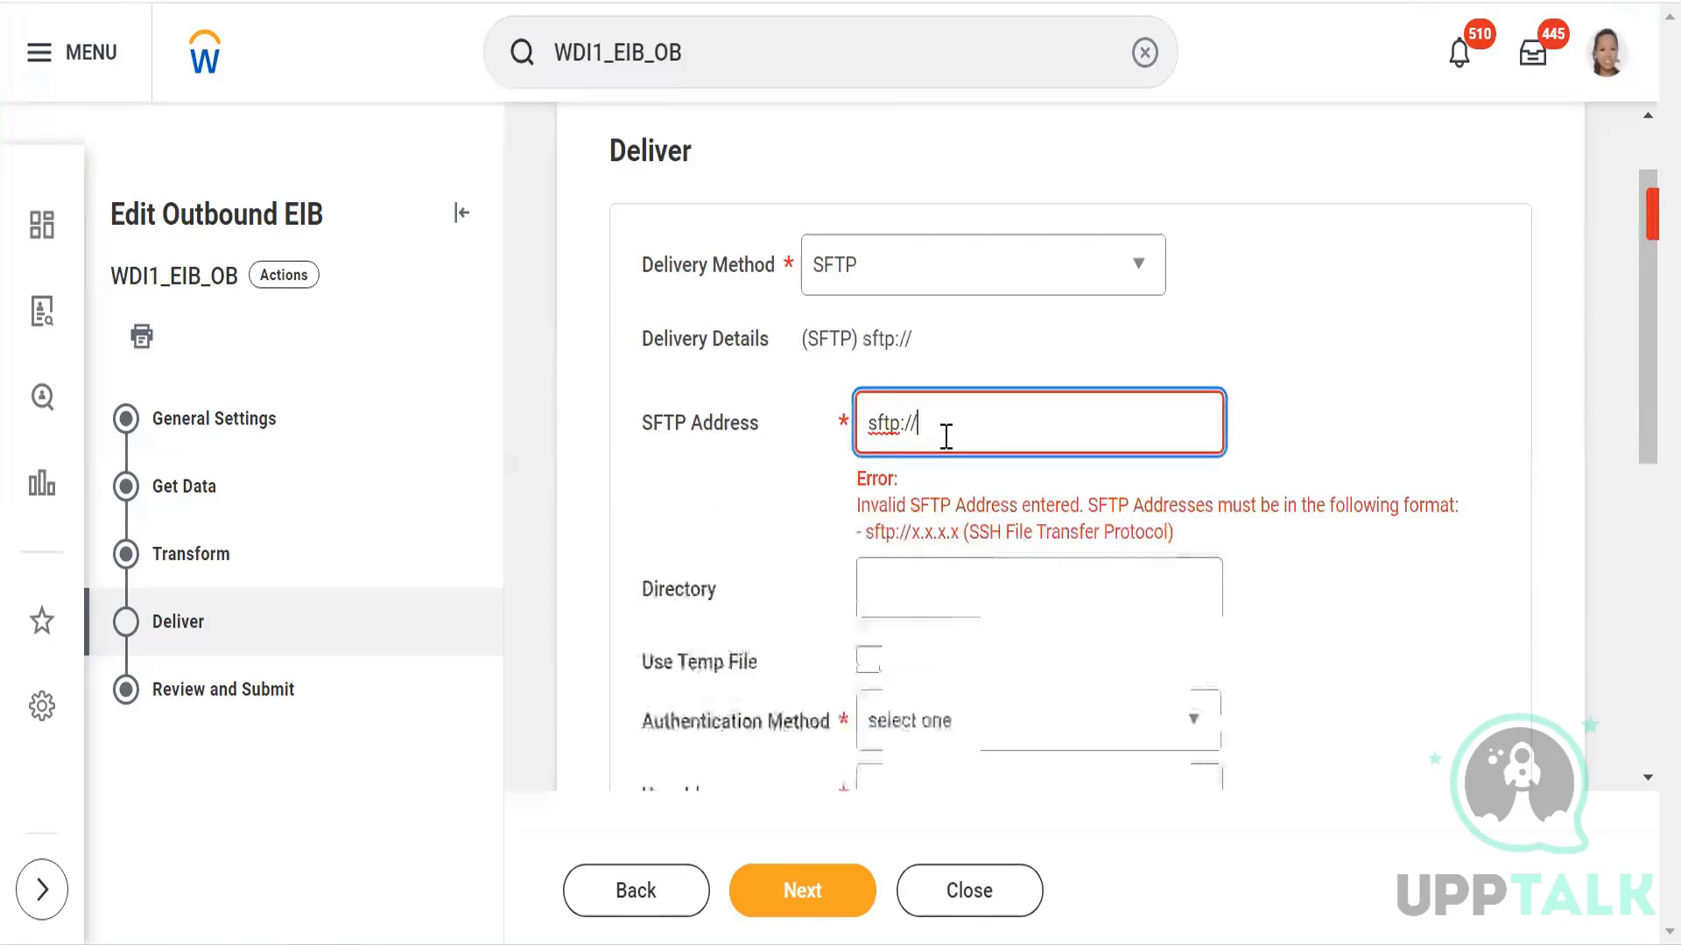
pyautogui.moveTo(866, 531); pyautogui.dragTo(959, 533)
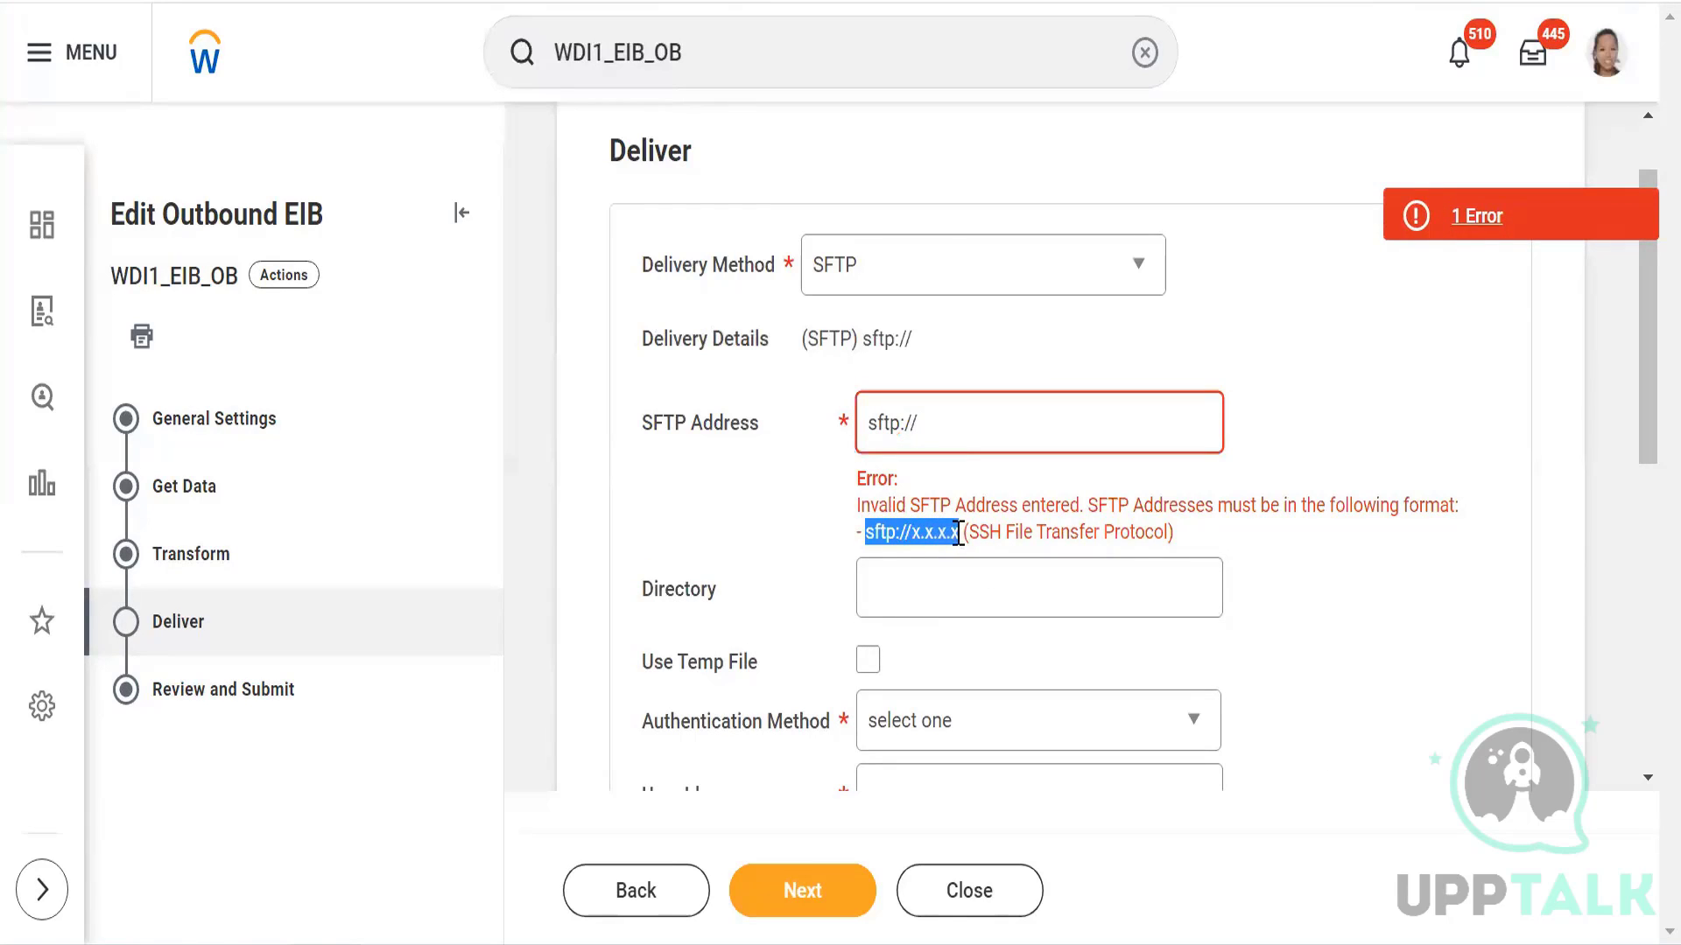
# Step: Set the SFTP authentication method to Dual Authentication and point out its user ID and new password fields
pyautogui.moveTo(1651, 422); pyautogui.dragTo(1651, 563)
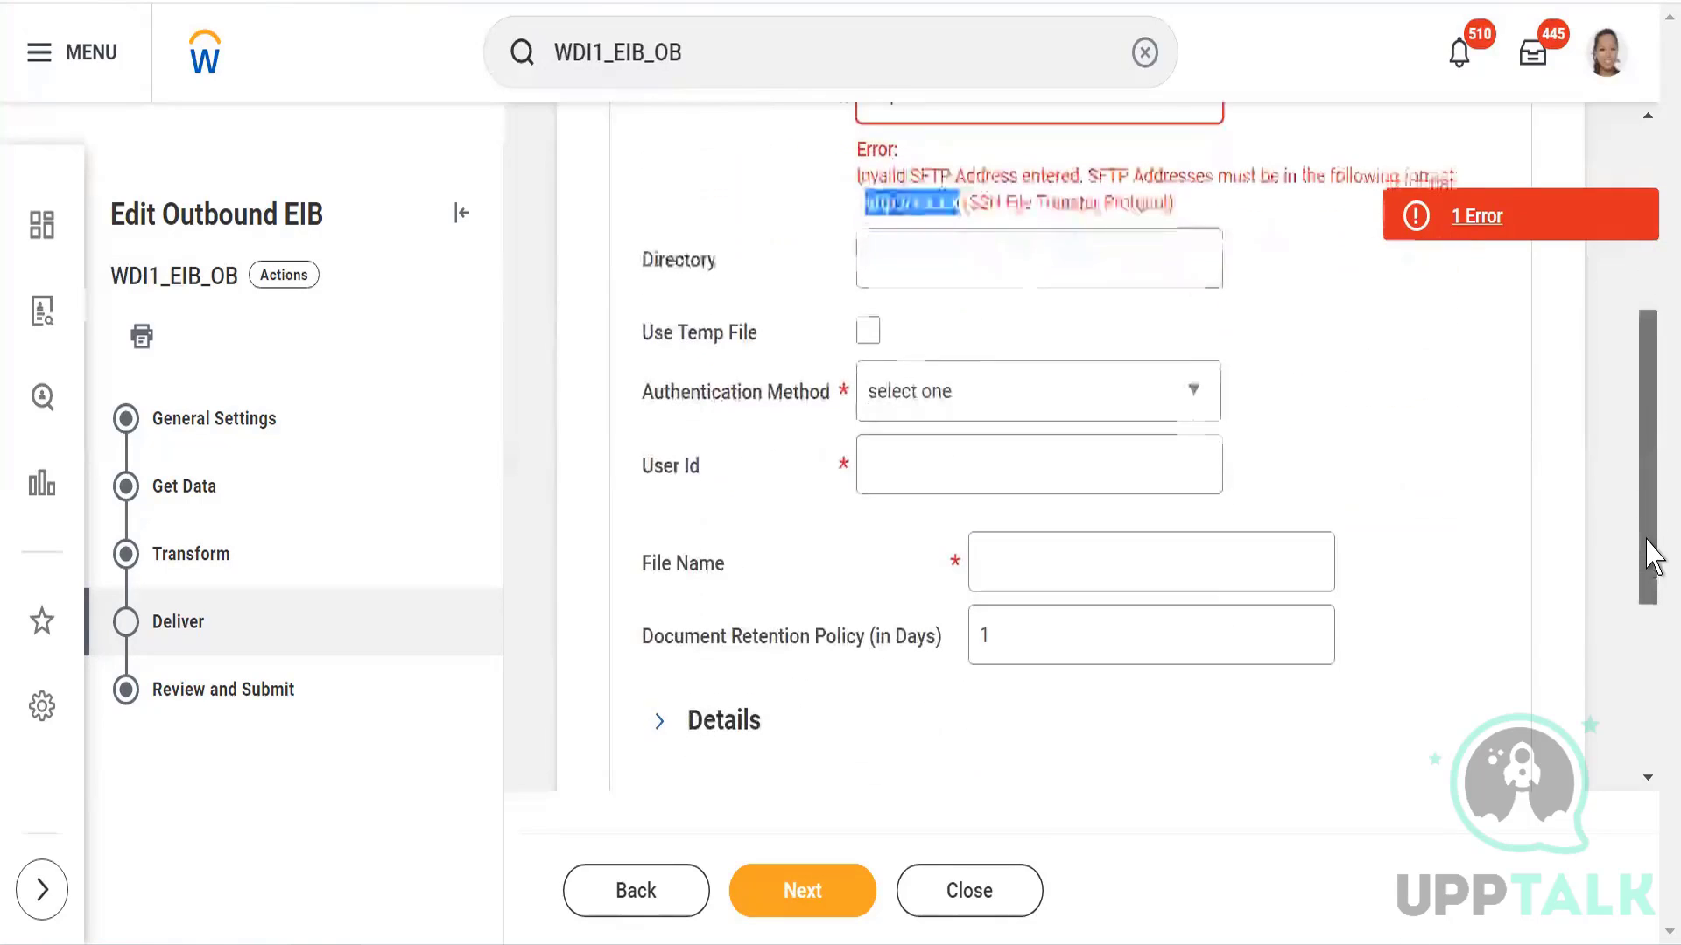
pyautogui.click(997, 402)
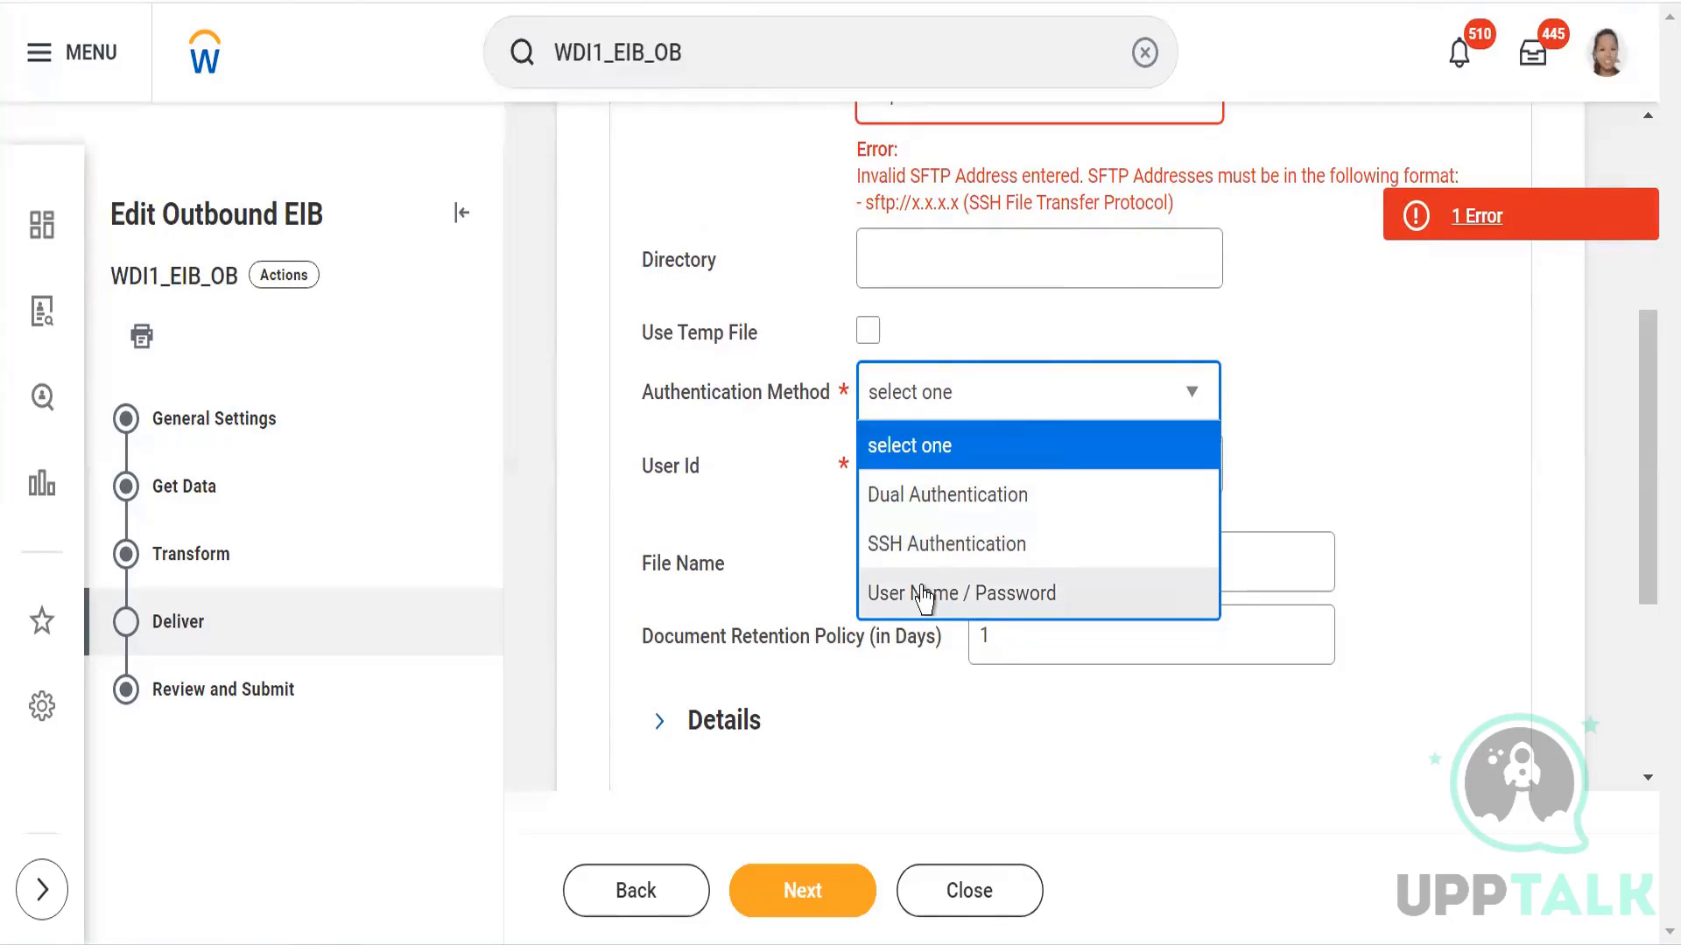
pyautogui.click(906, 497)
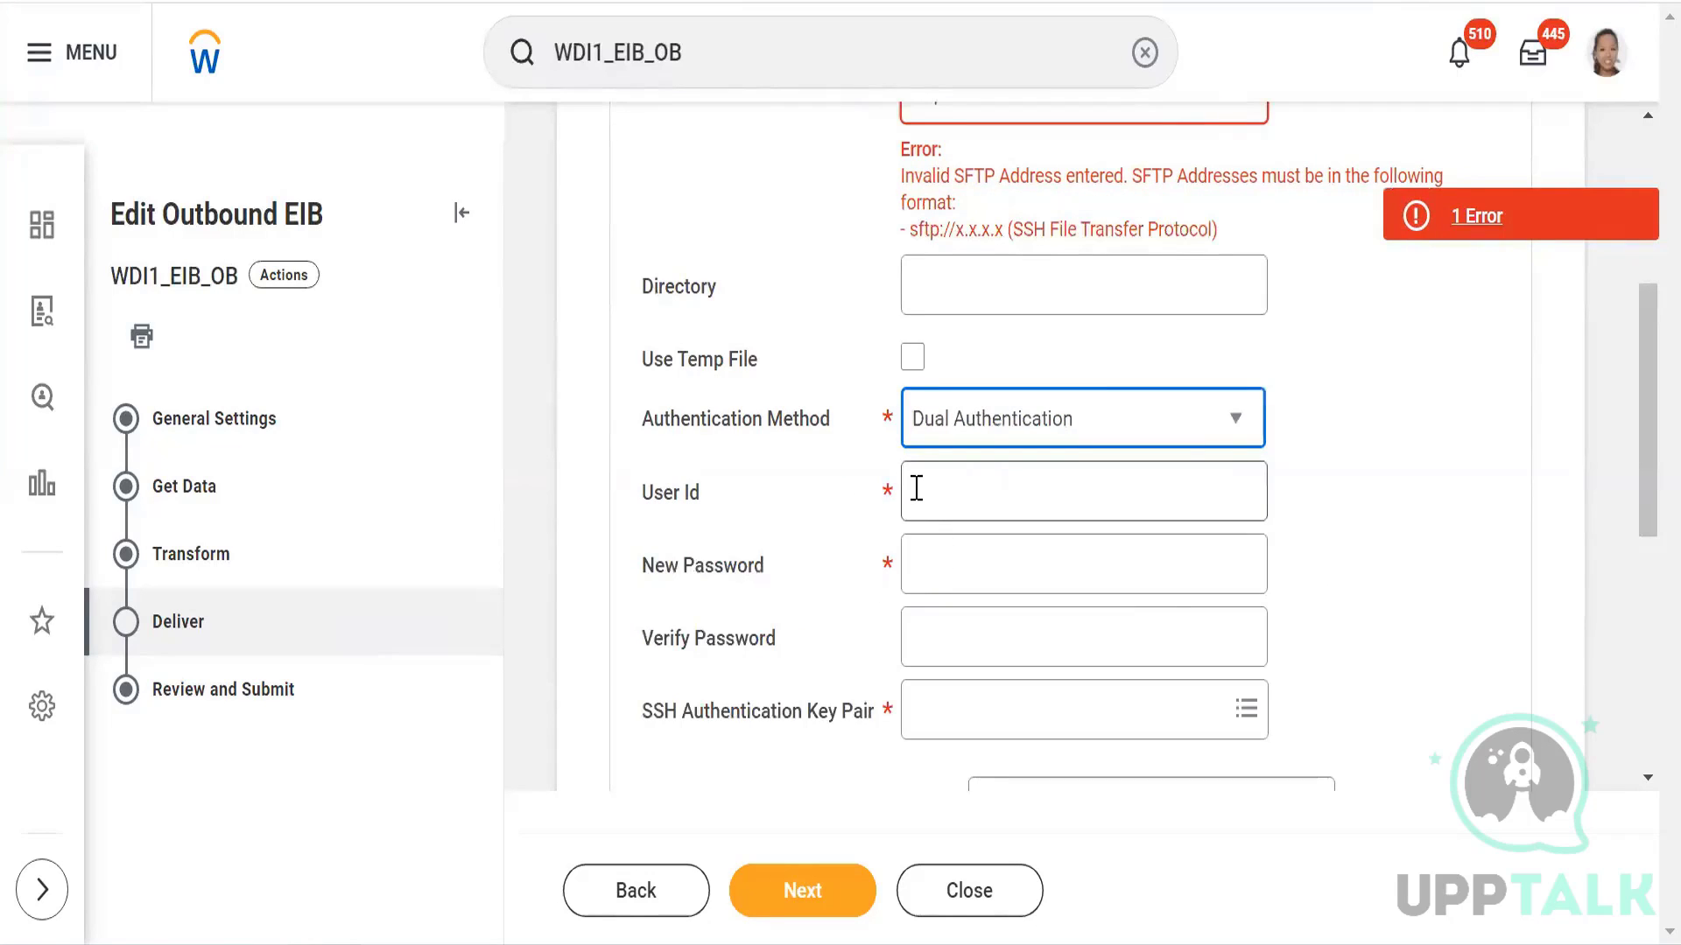
pyautogui.click(916, 492)
pyautogui.click(928, 547)
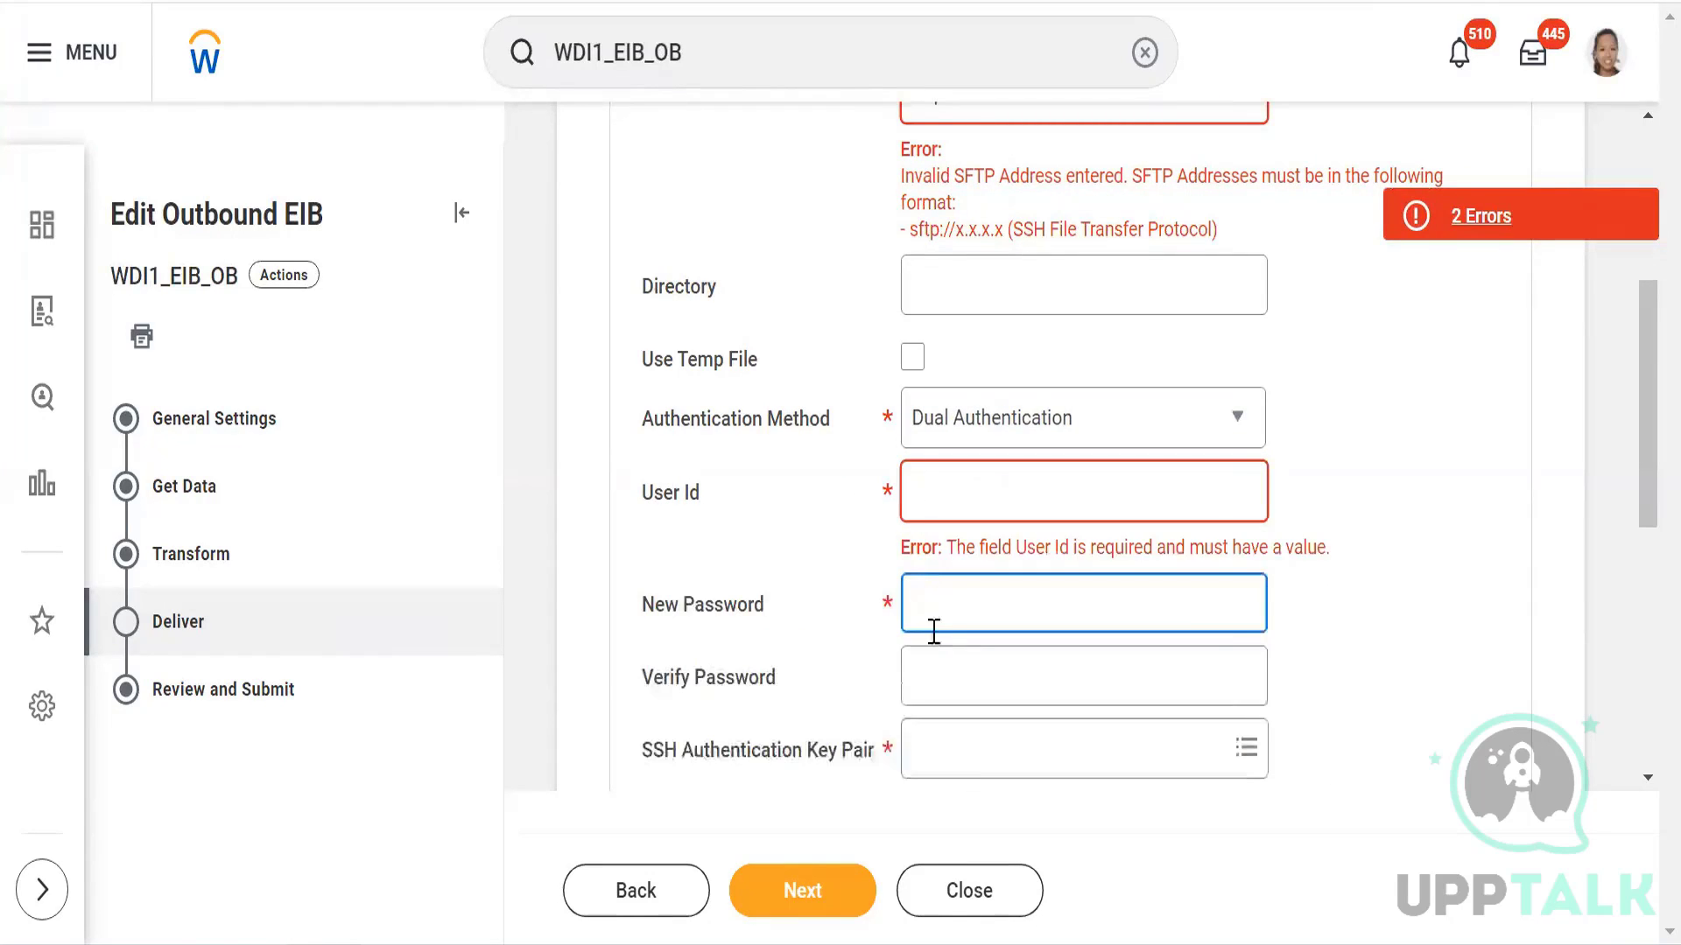
# Step: Look at the available SSH authentication key pairs without choosing one and highlight the key pair requirement
pyautogui.moveTo(1647, 464); pyautogui.dragTo(1650, 585)
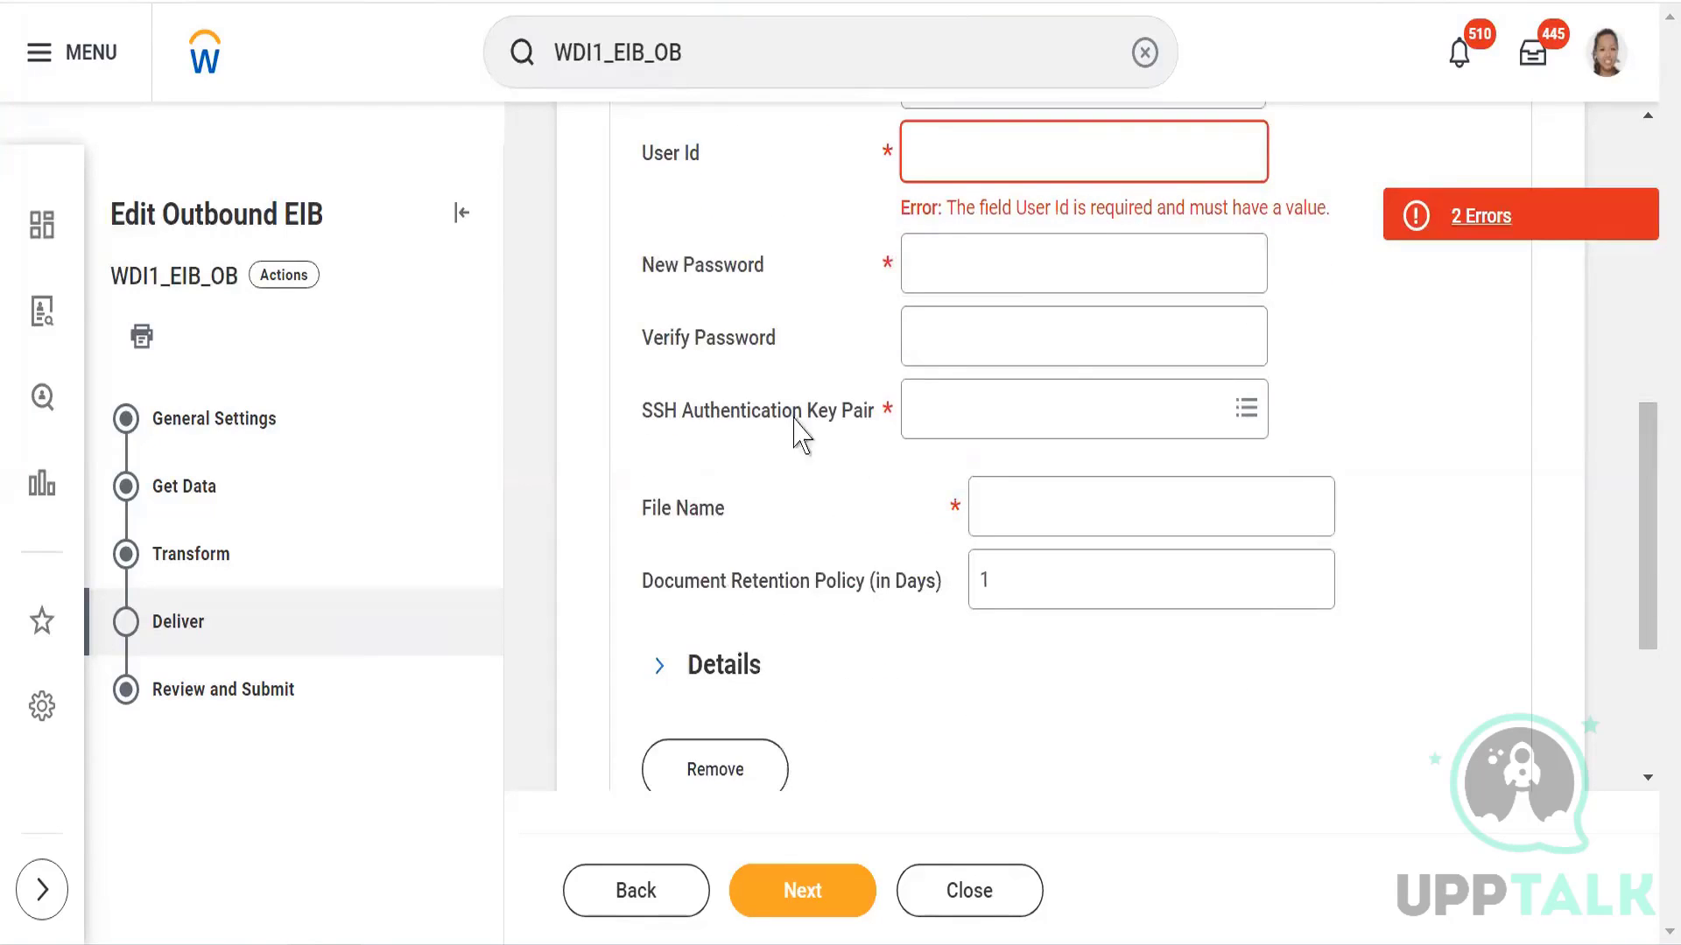
pyautogui.click(953, 429)
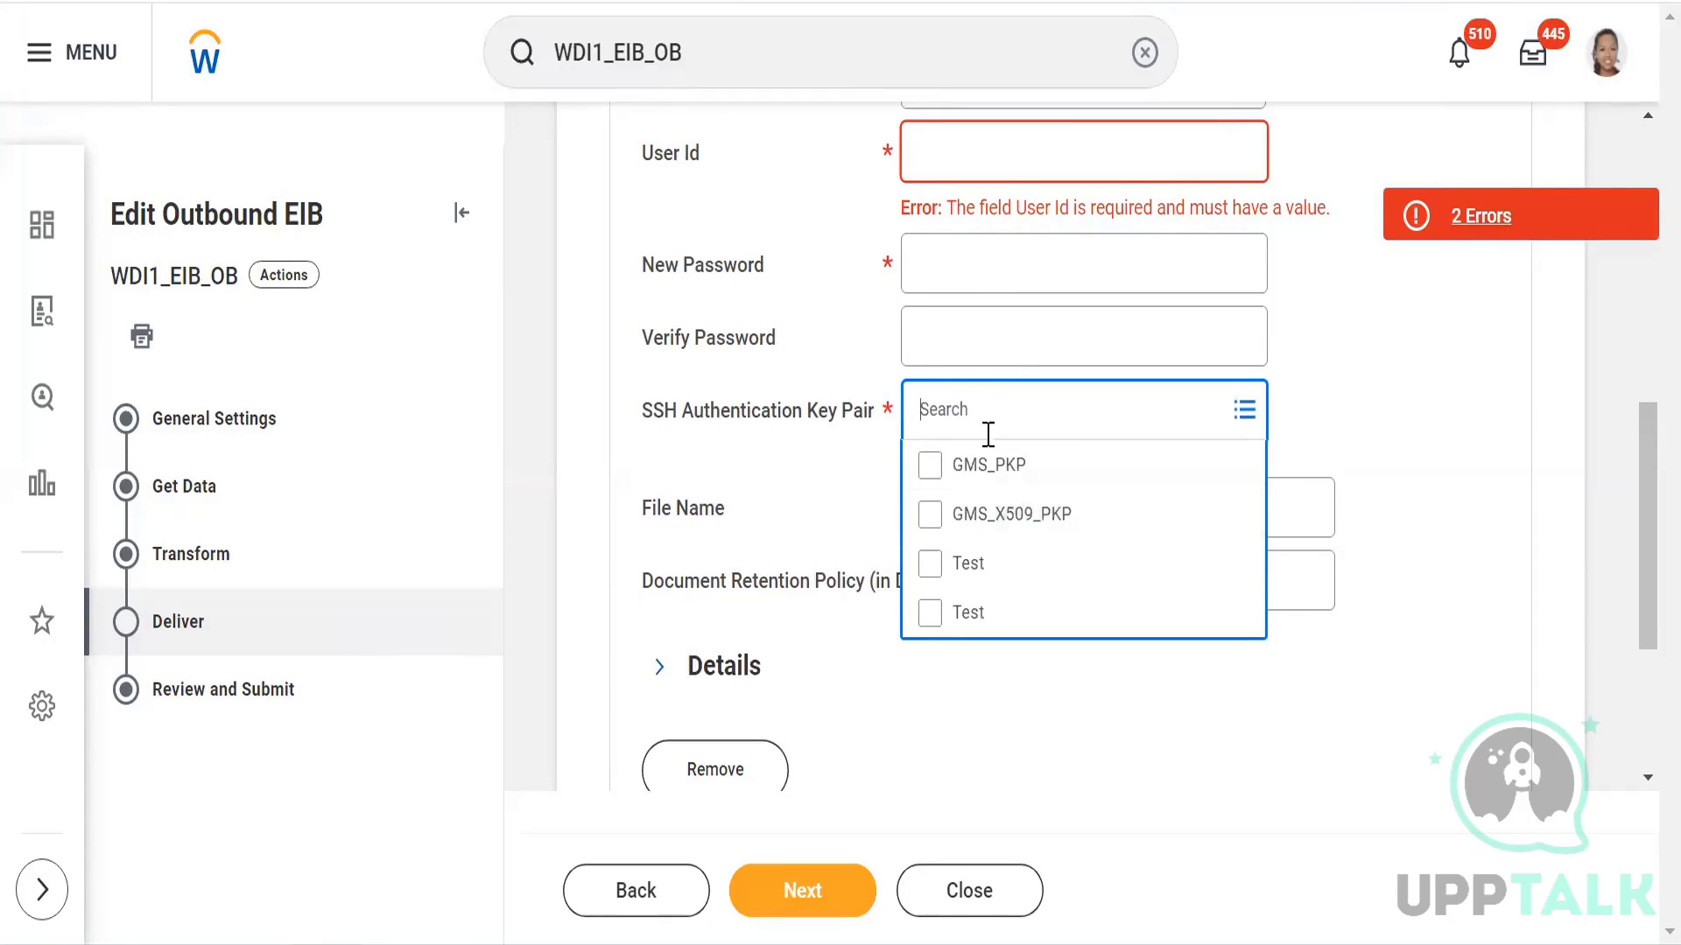
pyautogui.click(1328, 413)
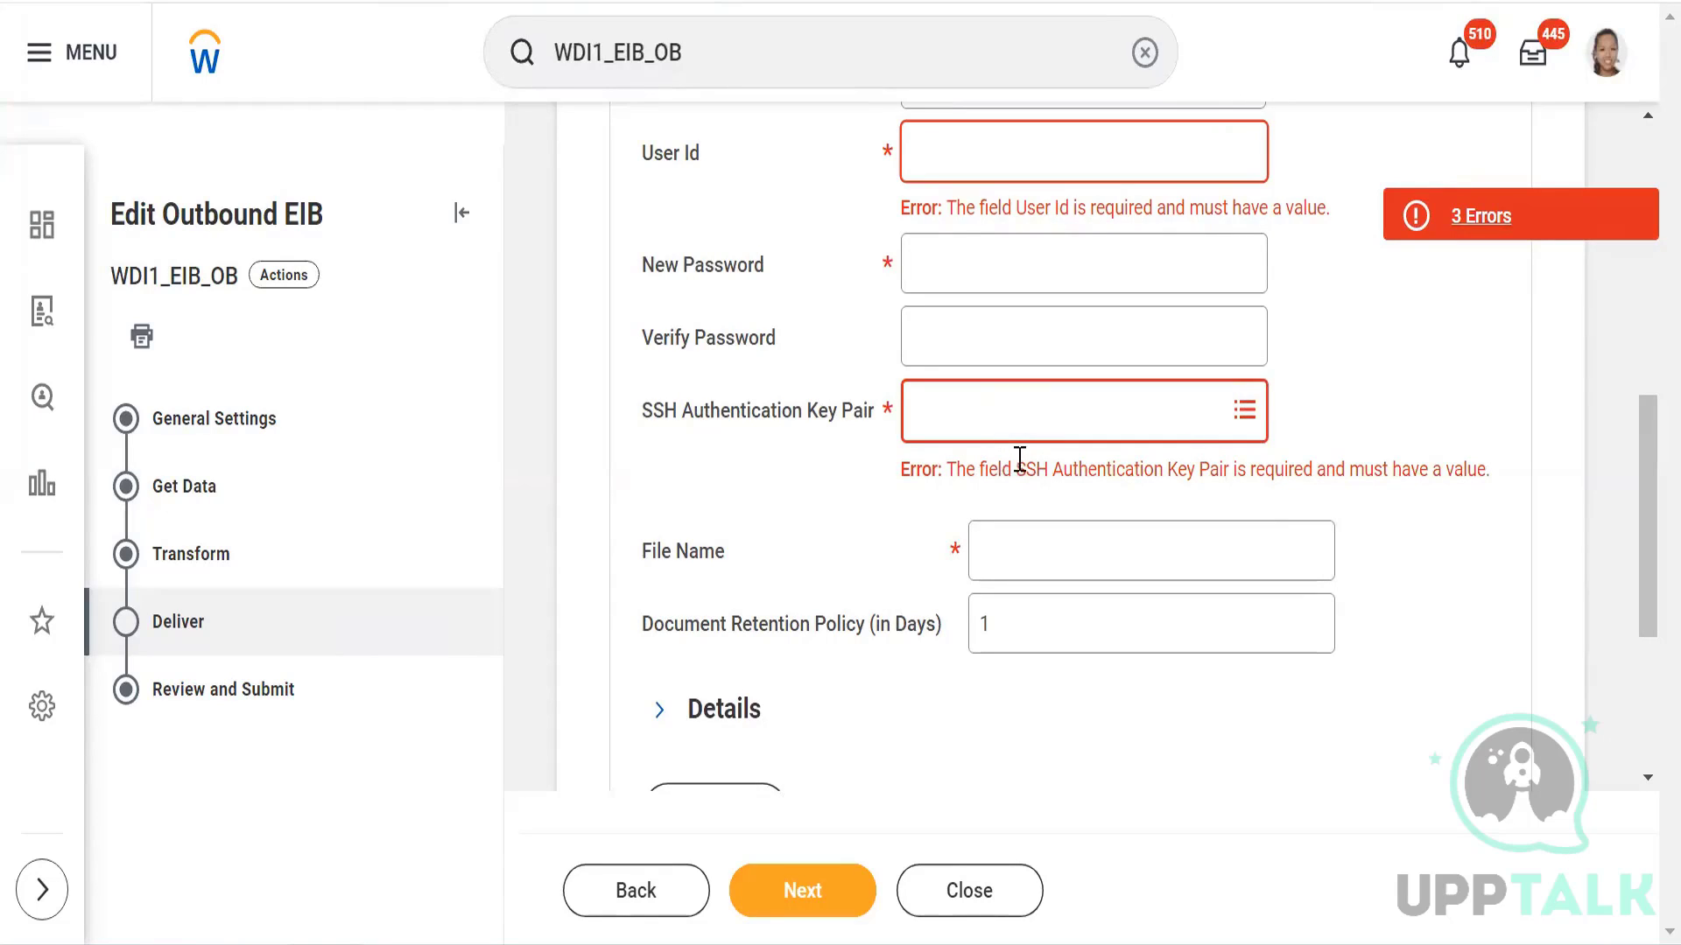
pyautogui.moveTo(1002, 469); pyautogui.dragTo(1227, 474)
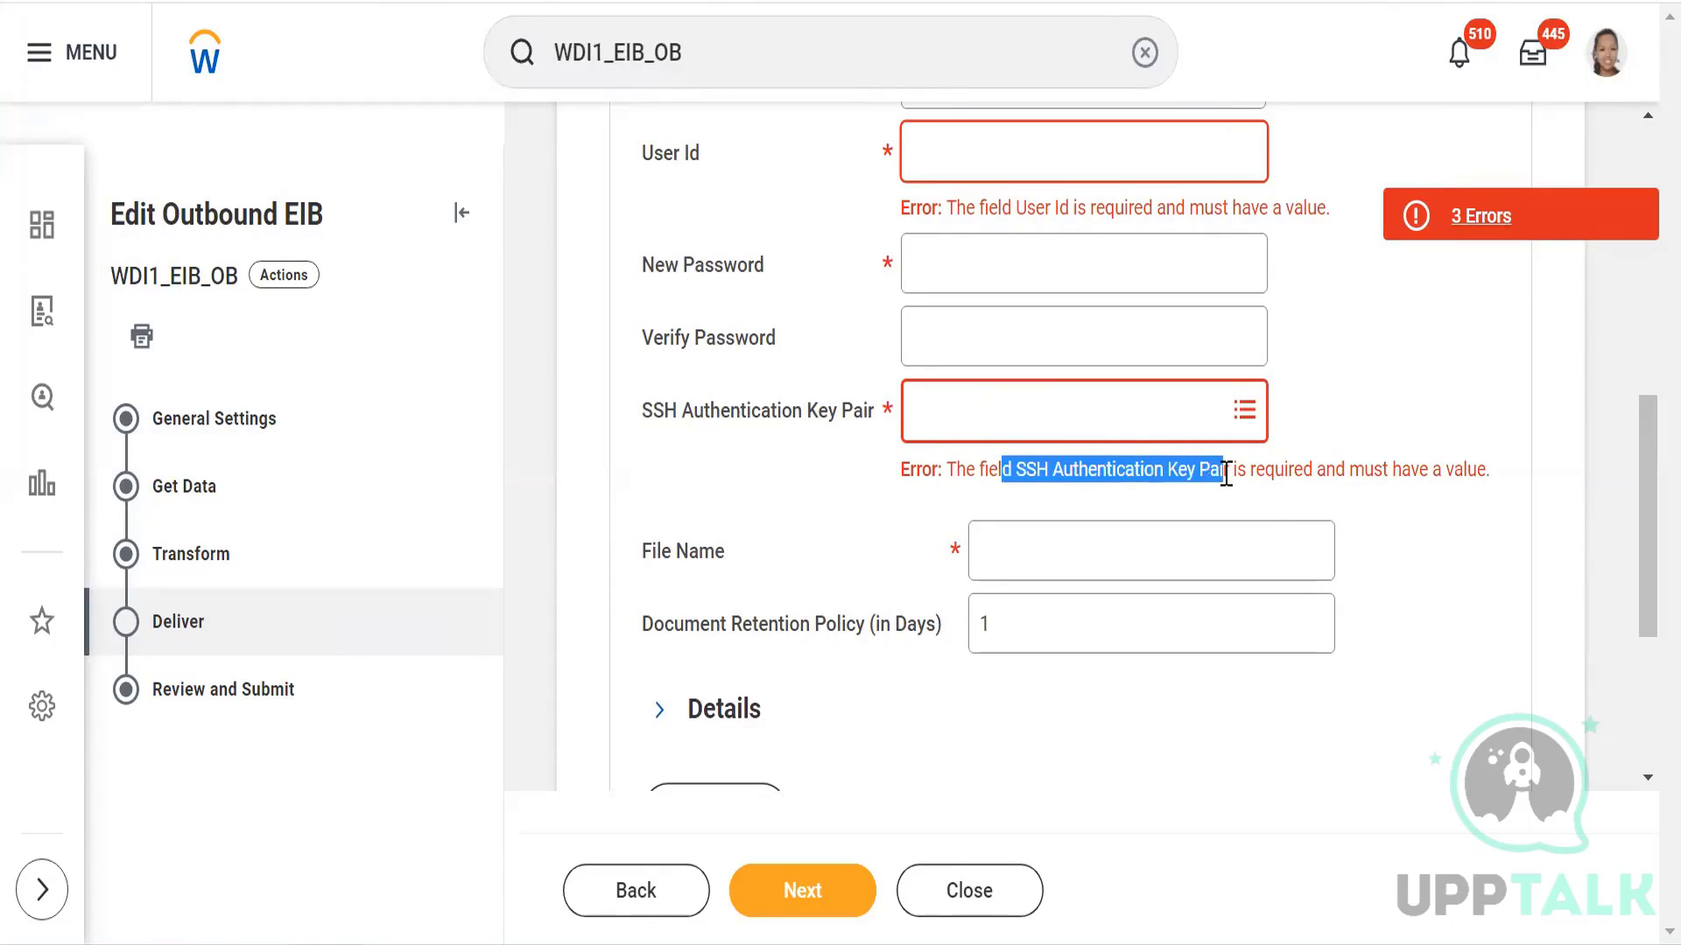
# Step: Switch the SFTP authentication method to SSH Authentication, and then to User Name / Password, to compare their required fields
pyautogui.moveTo(1651, 506); pyautogui.dragTo(1653, 453)
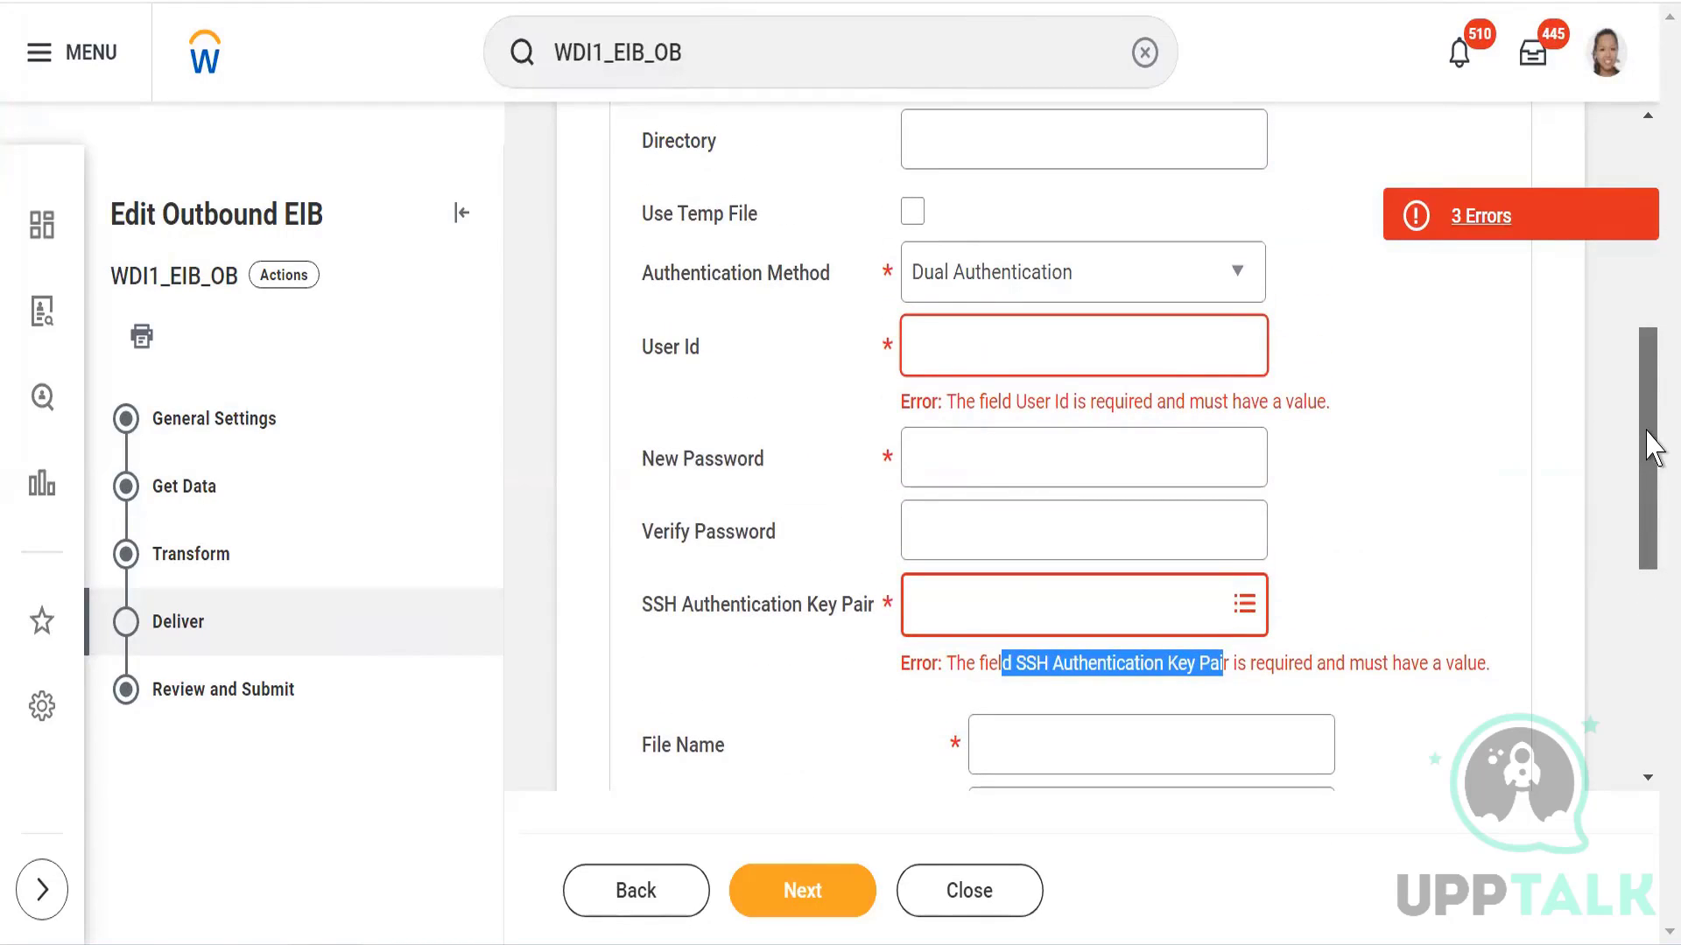
pyautogui.moveTo(1647, 430); pyautogui.dragTo(1647, 421)
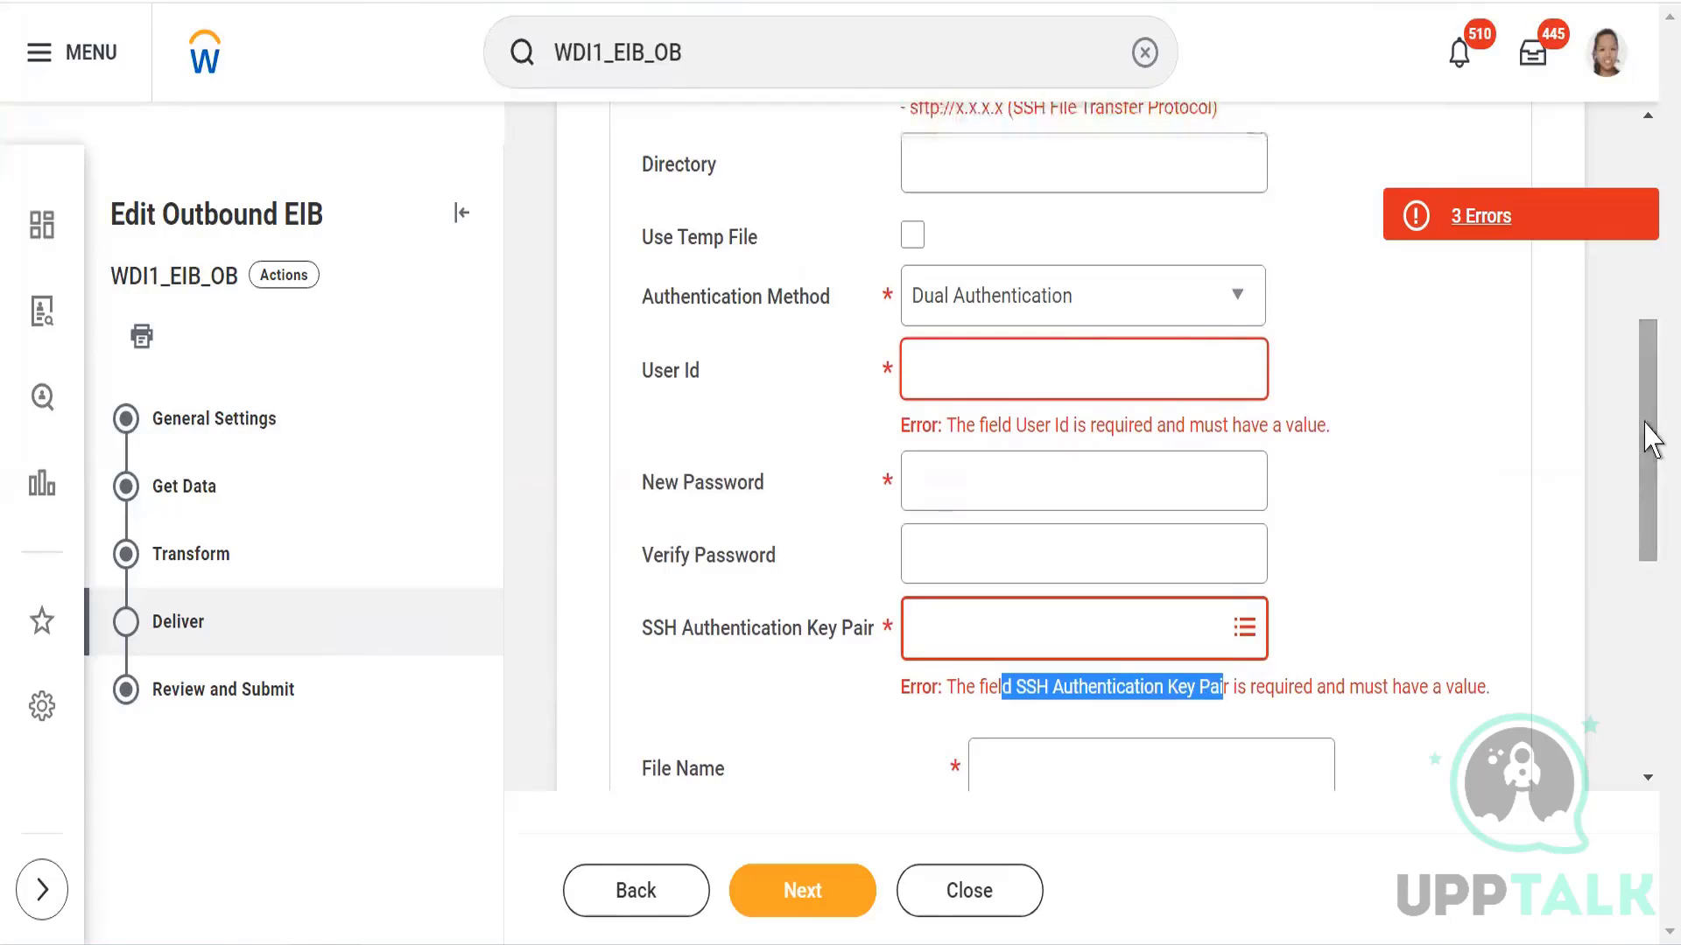
pyautogui.click(1138, 322)
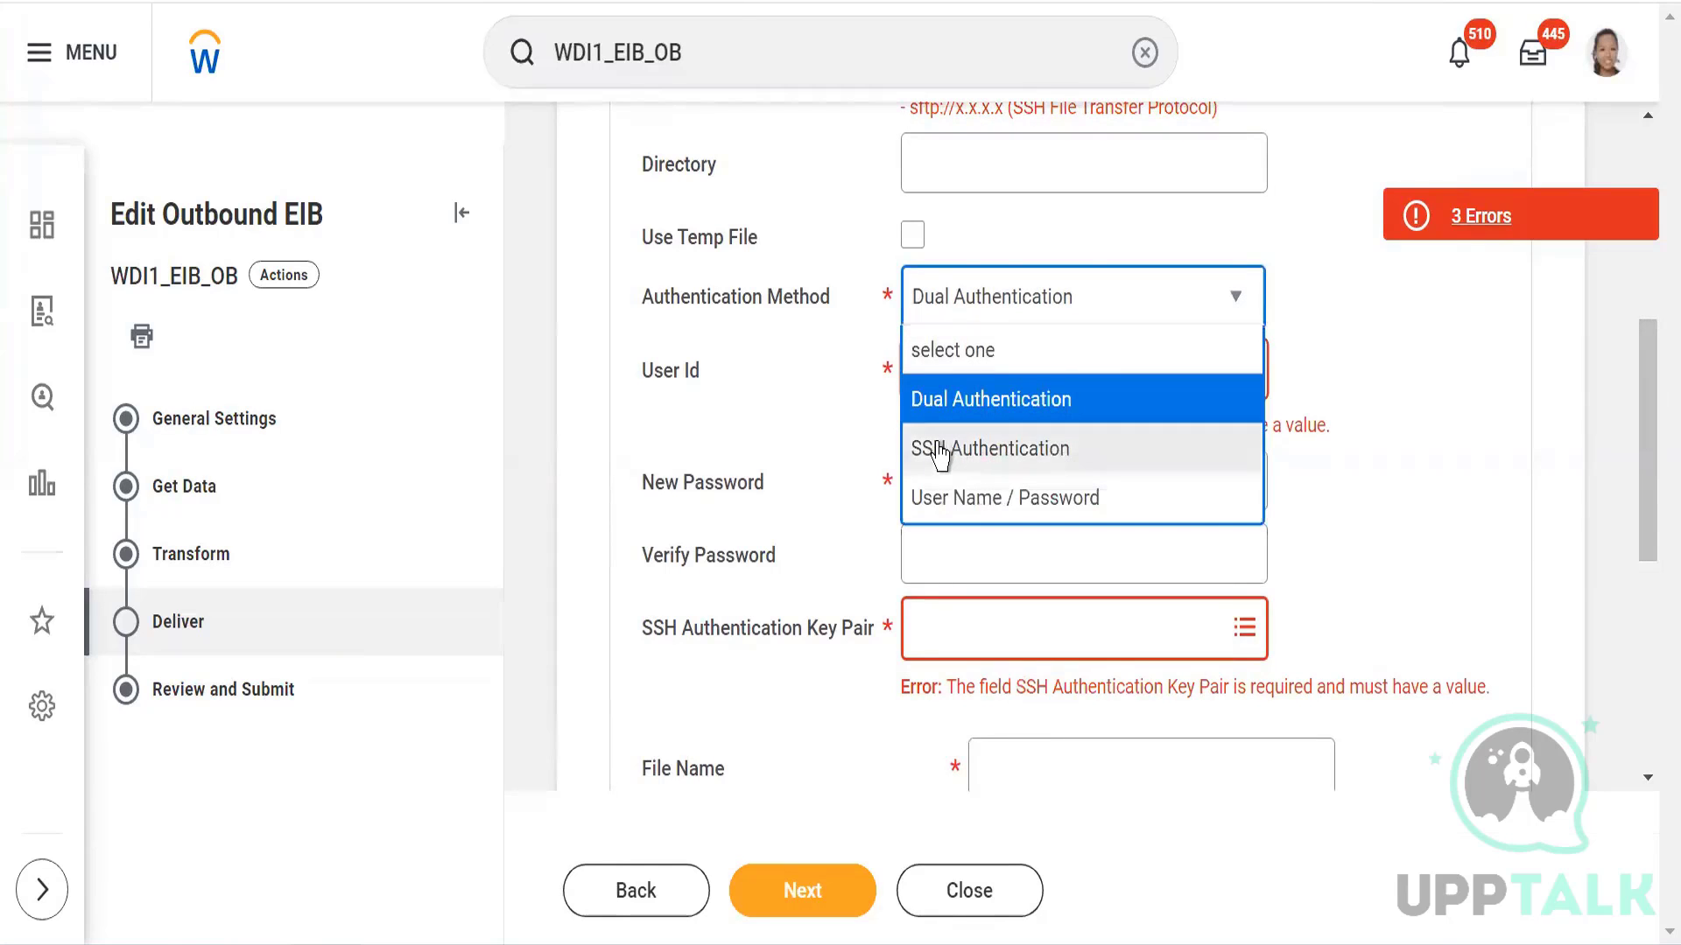
pyautogui.click(939, 452)
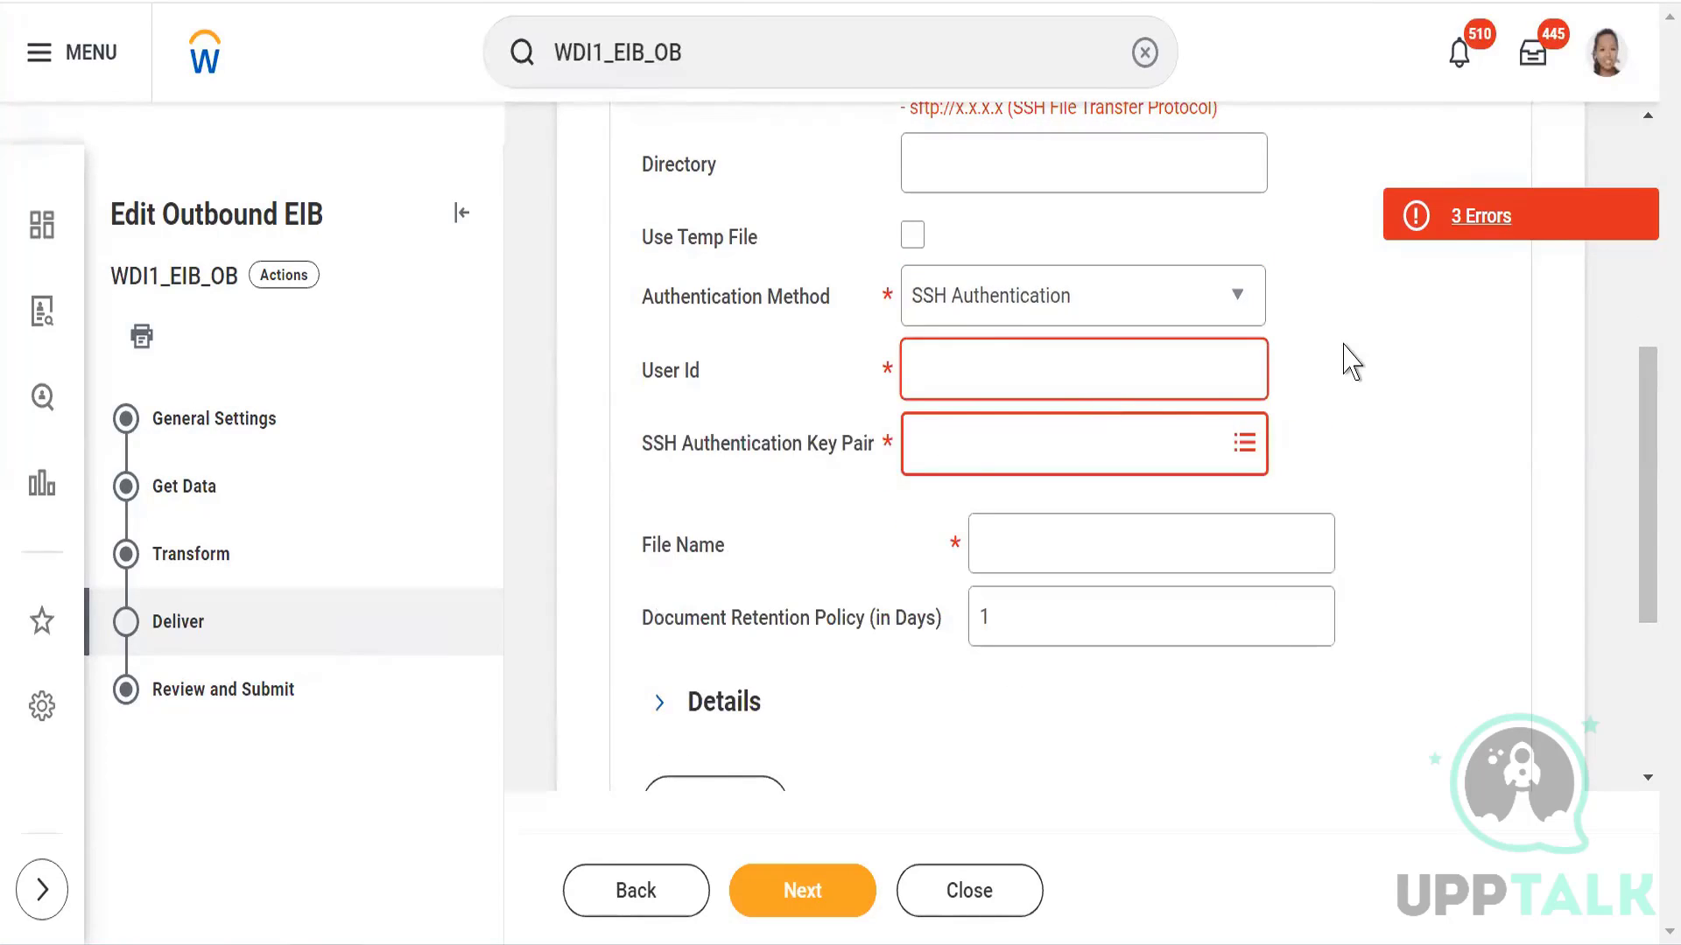
pyautogui.click(947, 362)
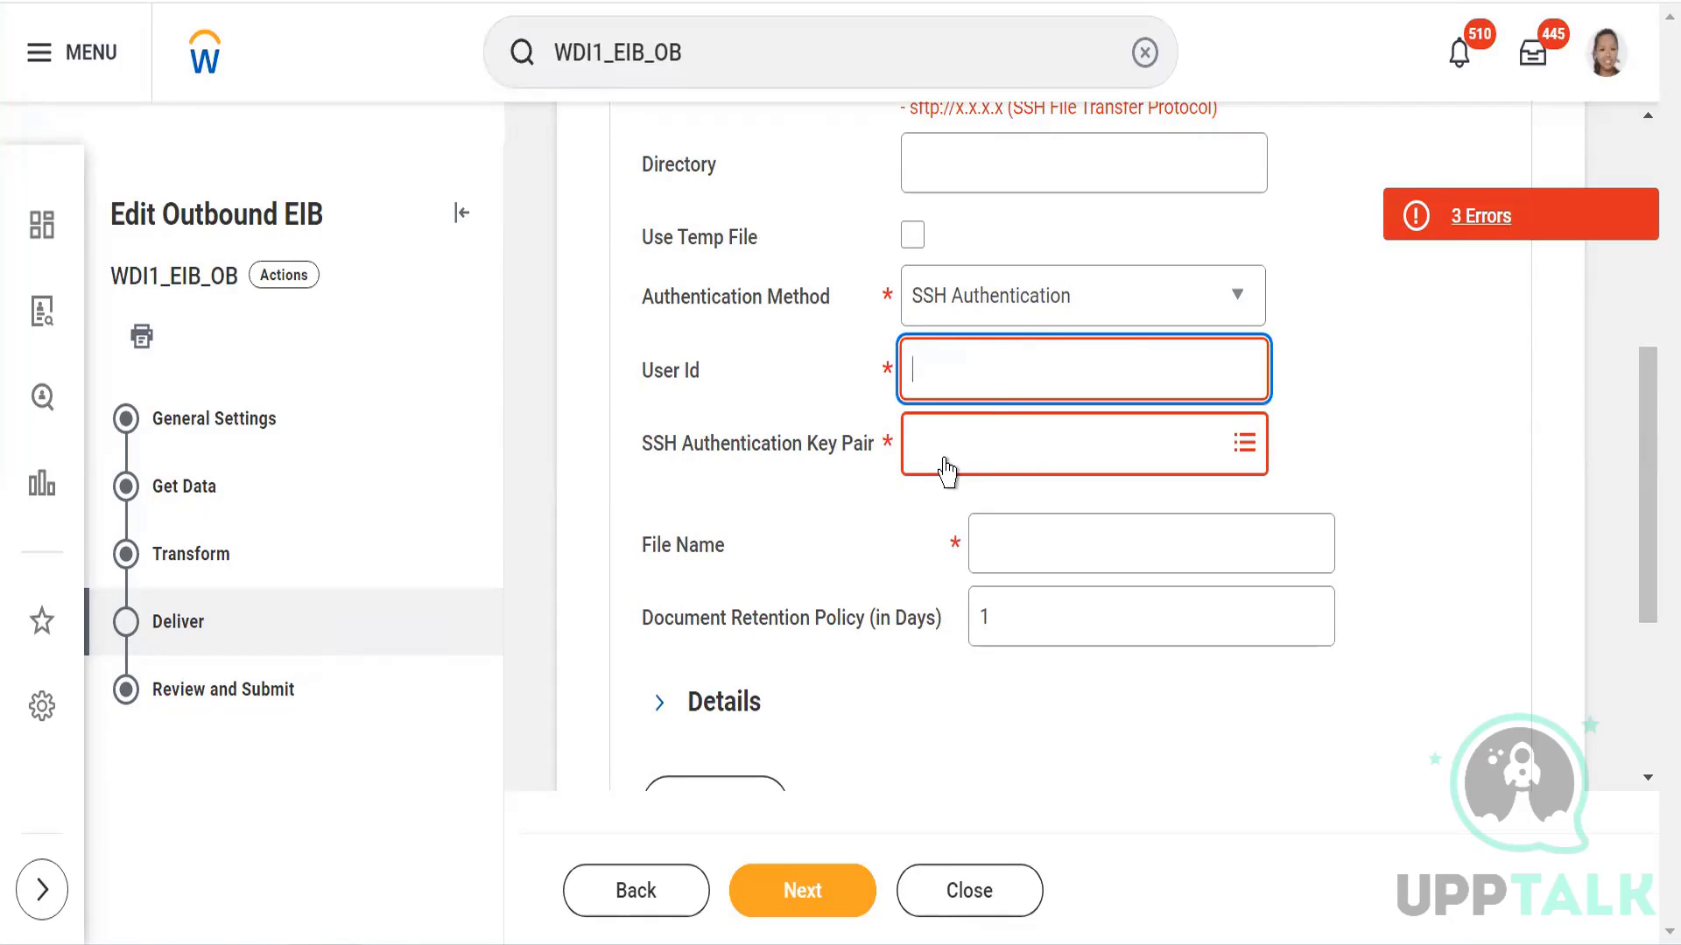
pyautogui.click(1062, 297)
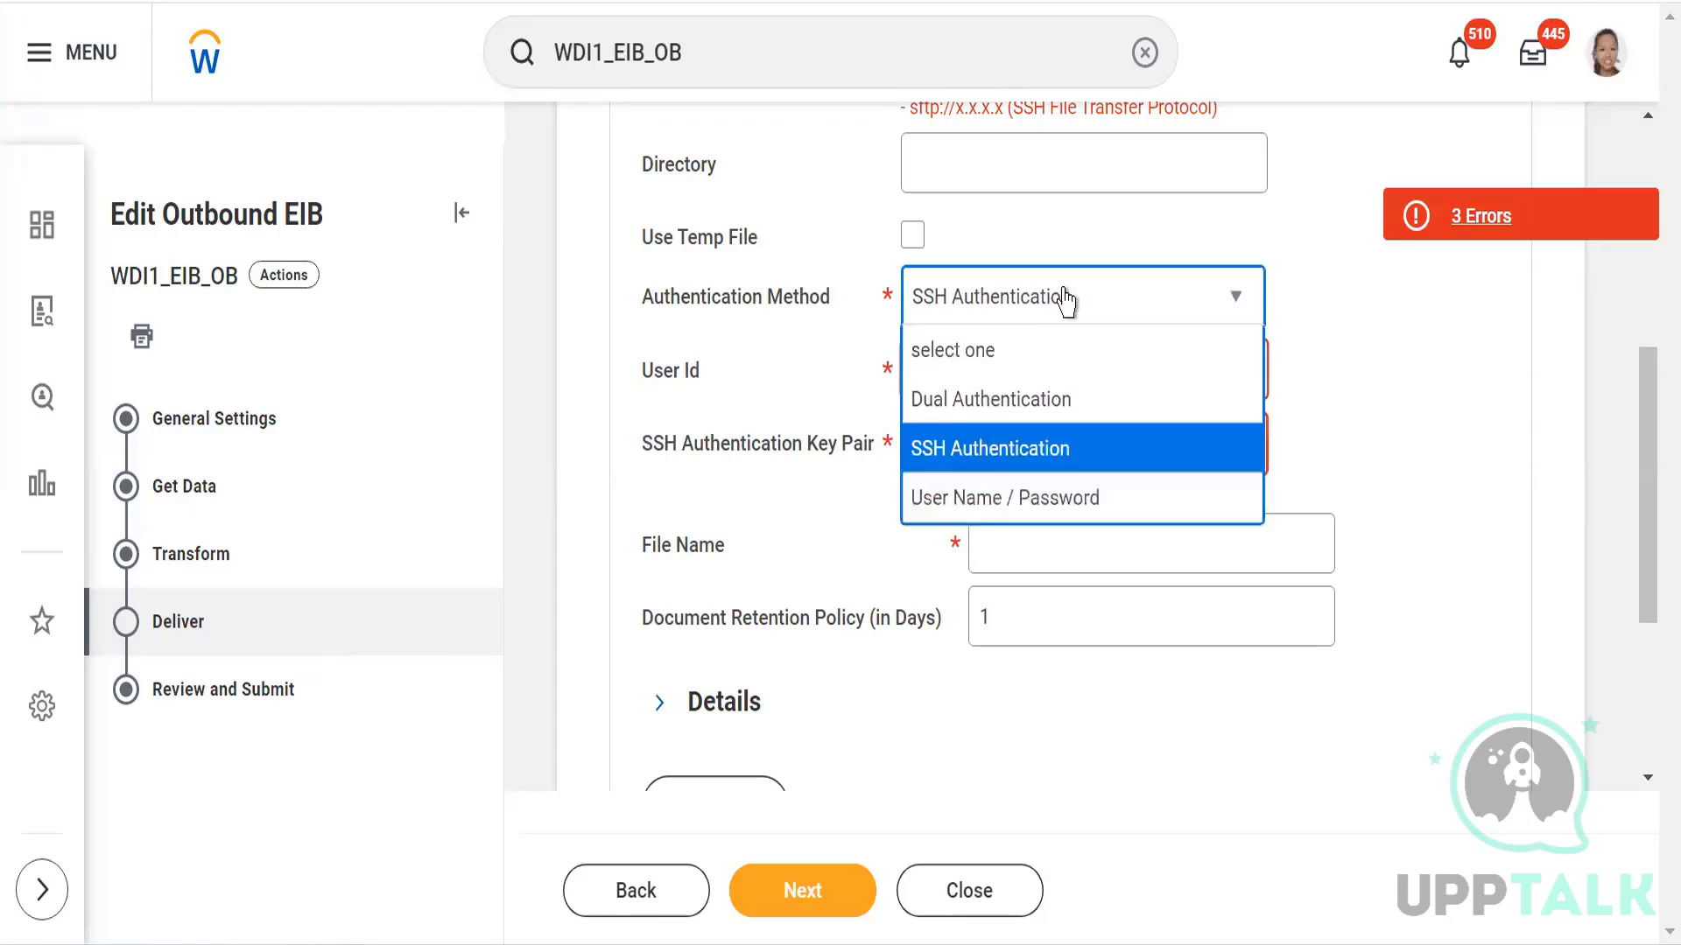
pyautogui.click(970, 508)
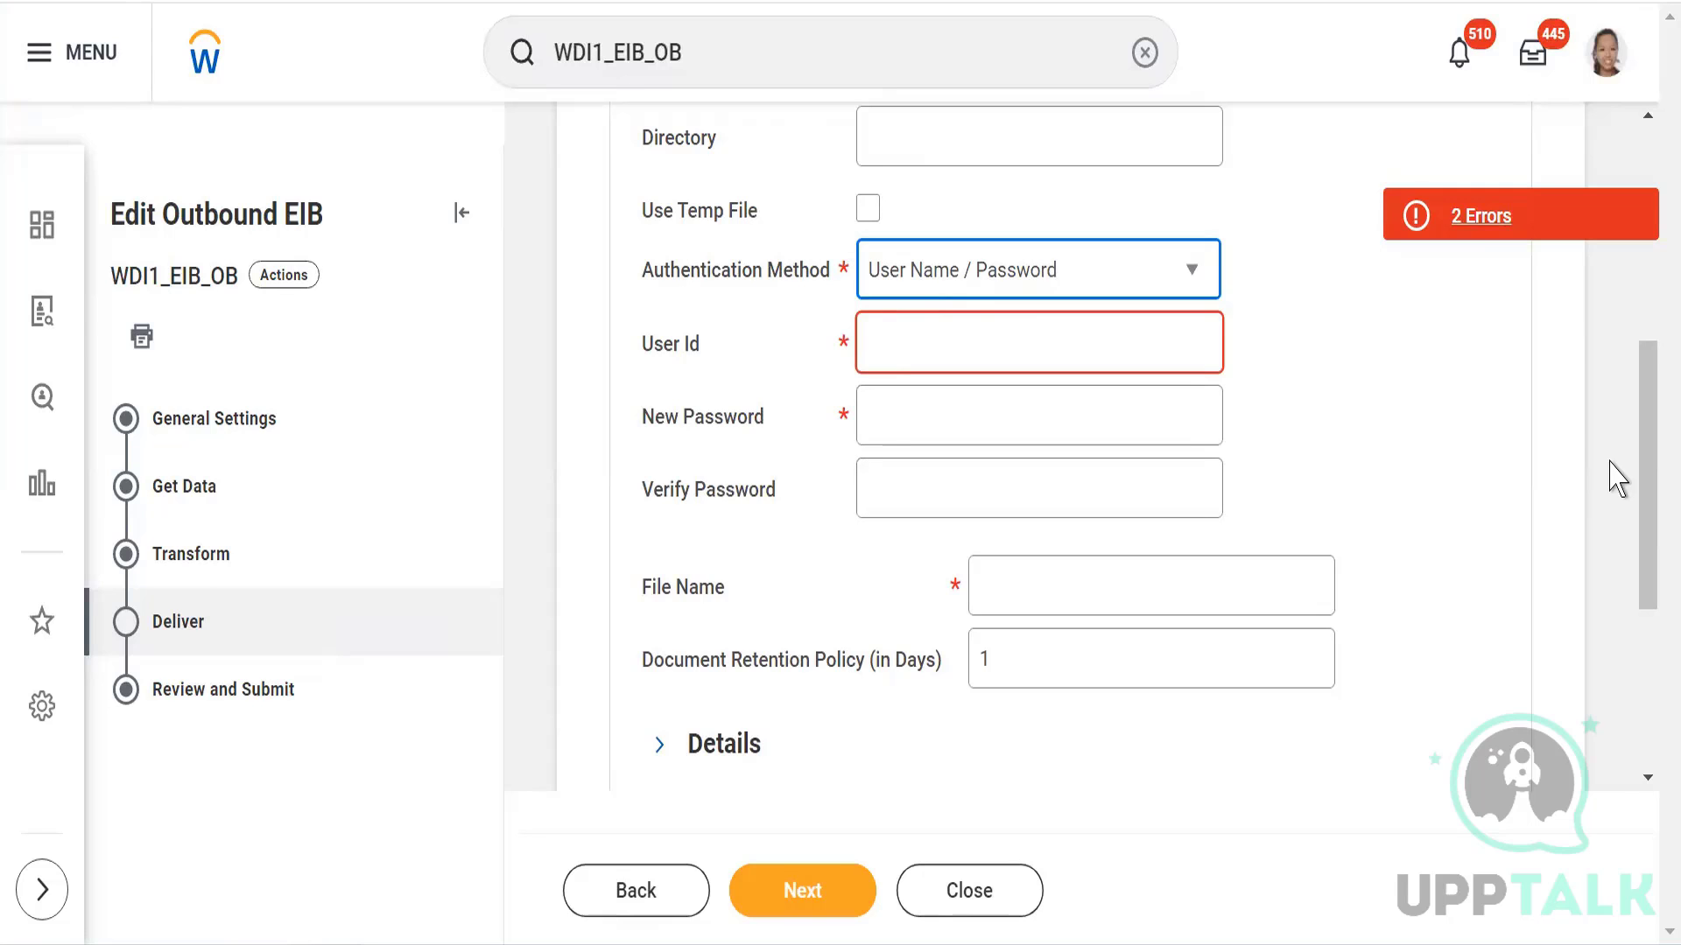
# Step: Change the delivery method from SFTP to Use Existing Delivery Method
pyautogui.moveTo(1647, 488); pyautogui.dragTo(1636, 330)
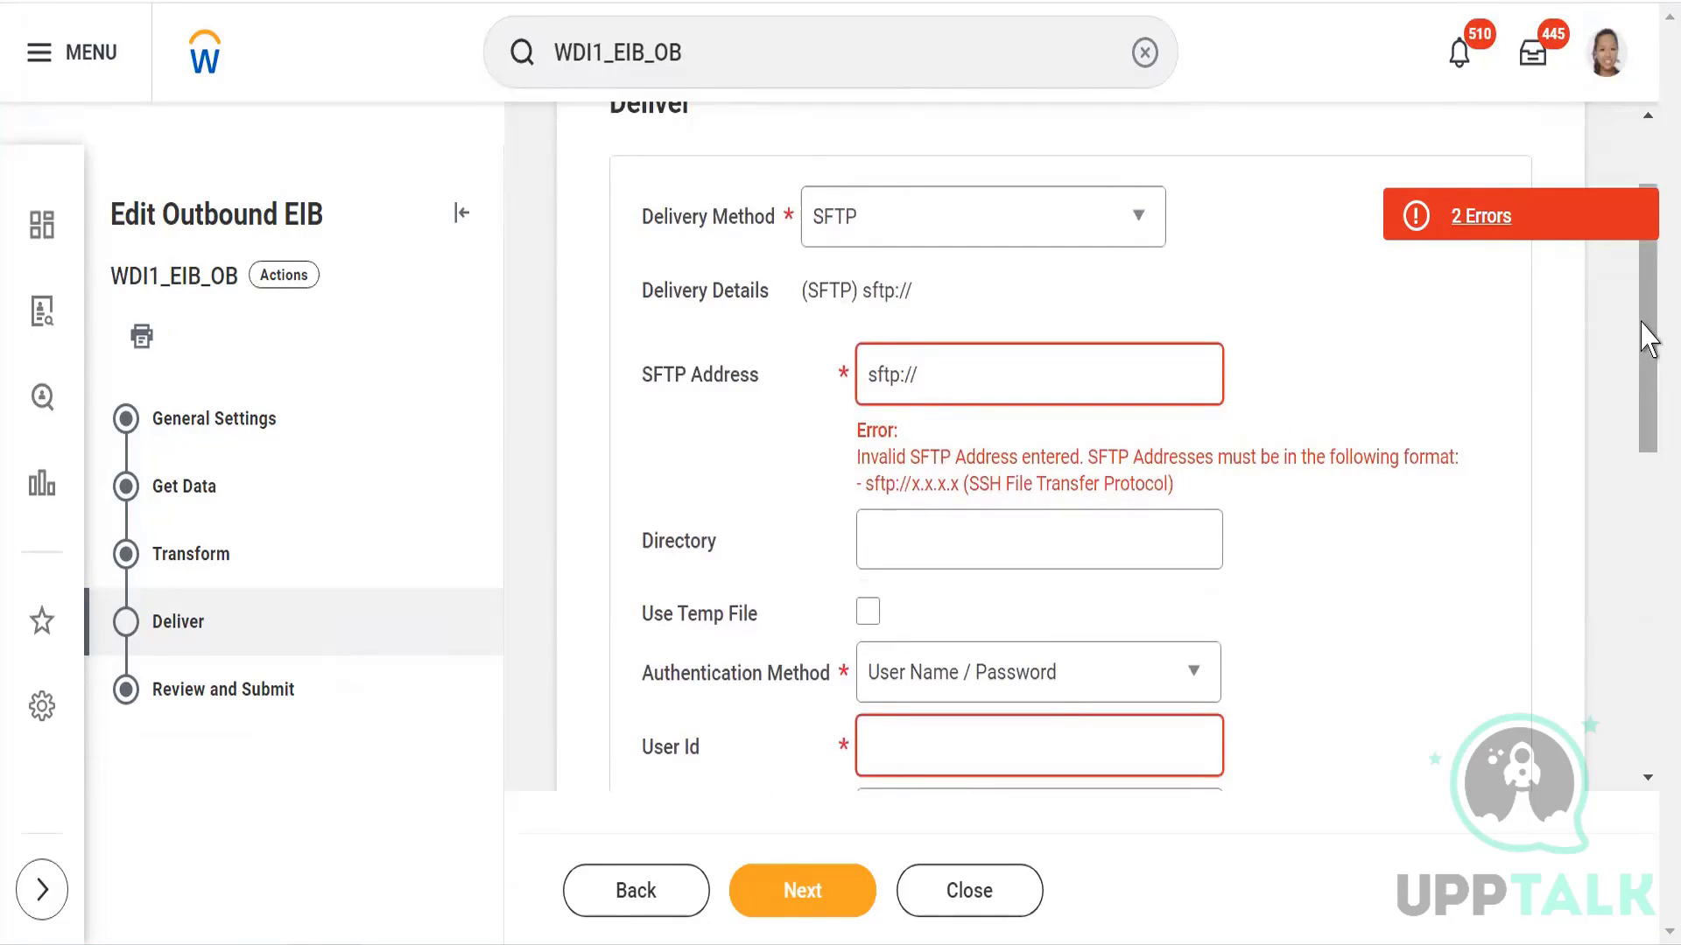
pyautogui.scroll(1, 1652, 311)
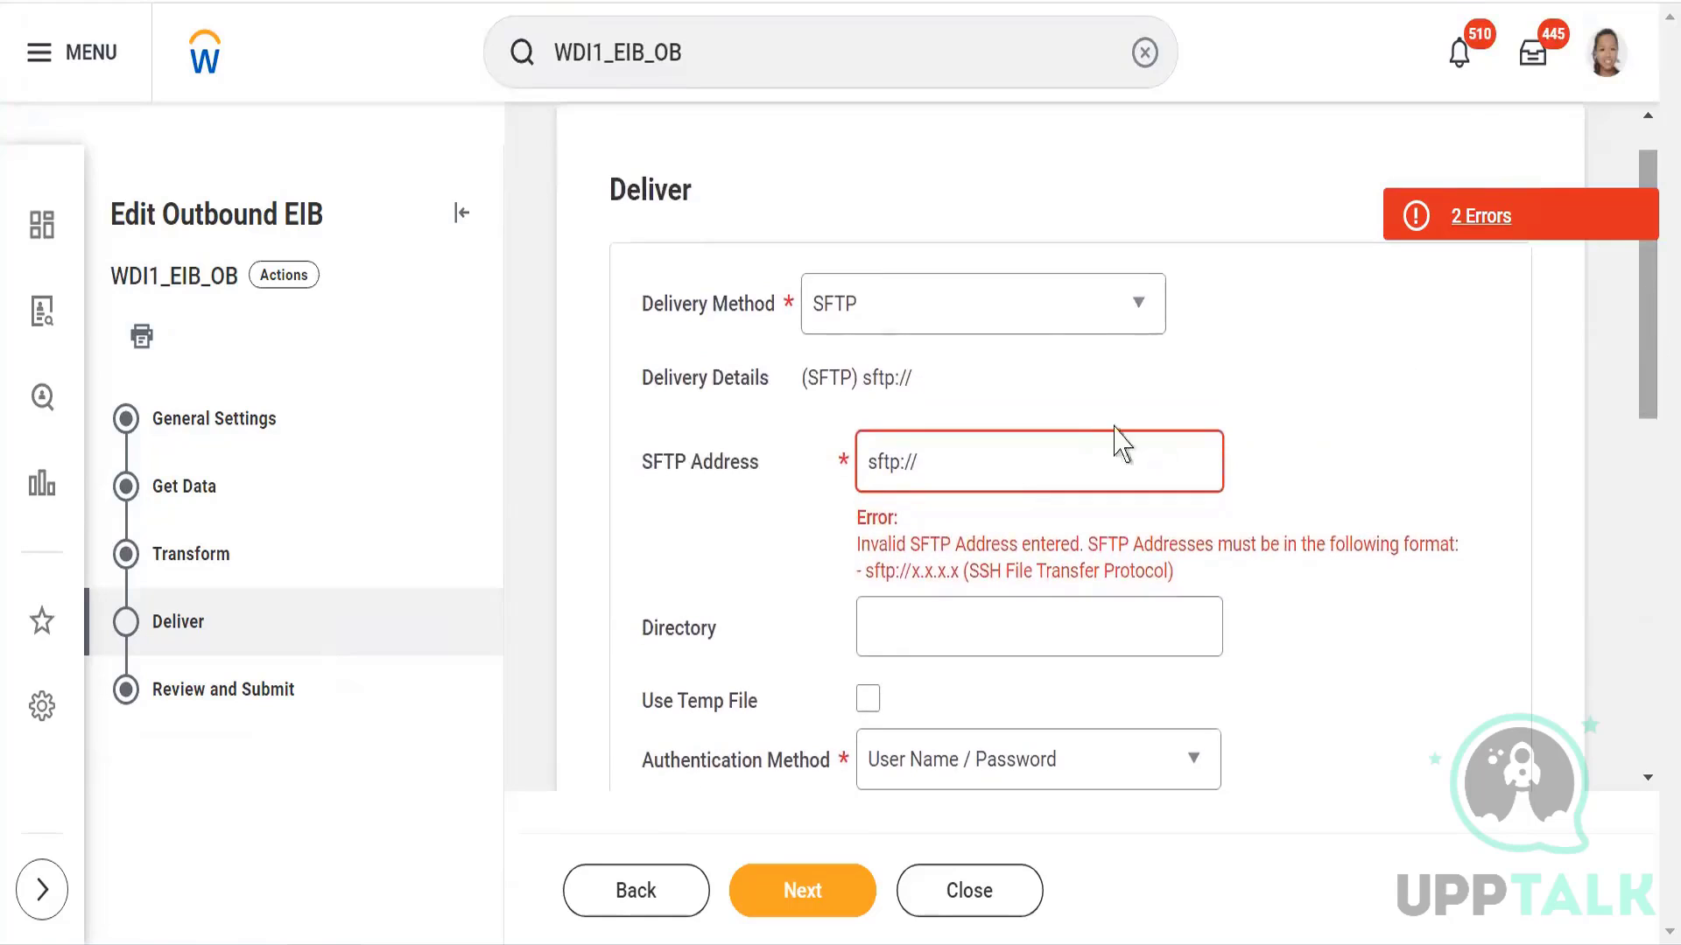
pyautogui.click(1069, 314)
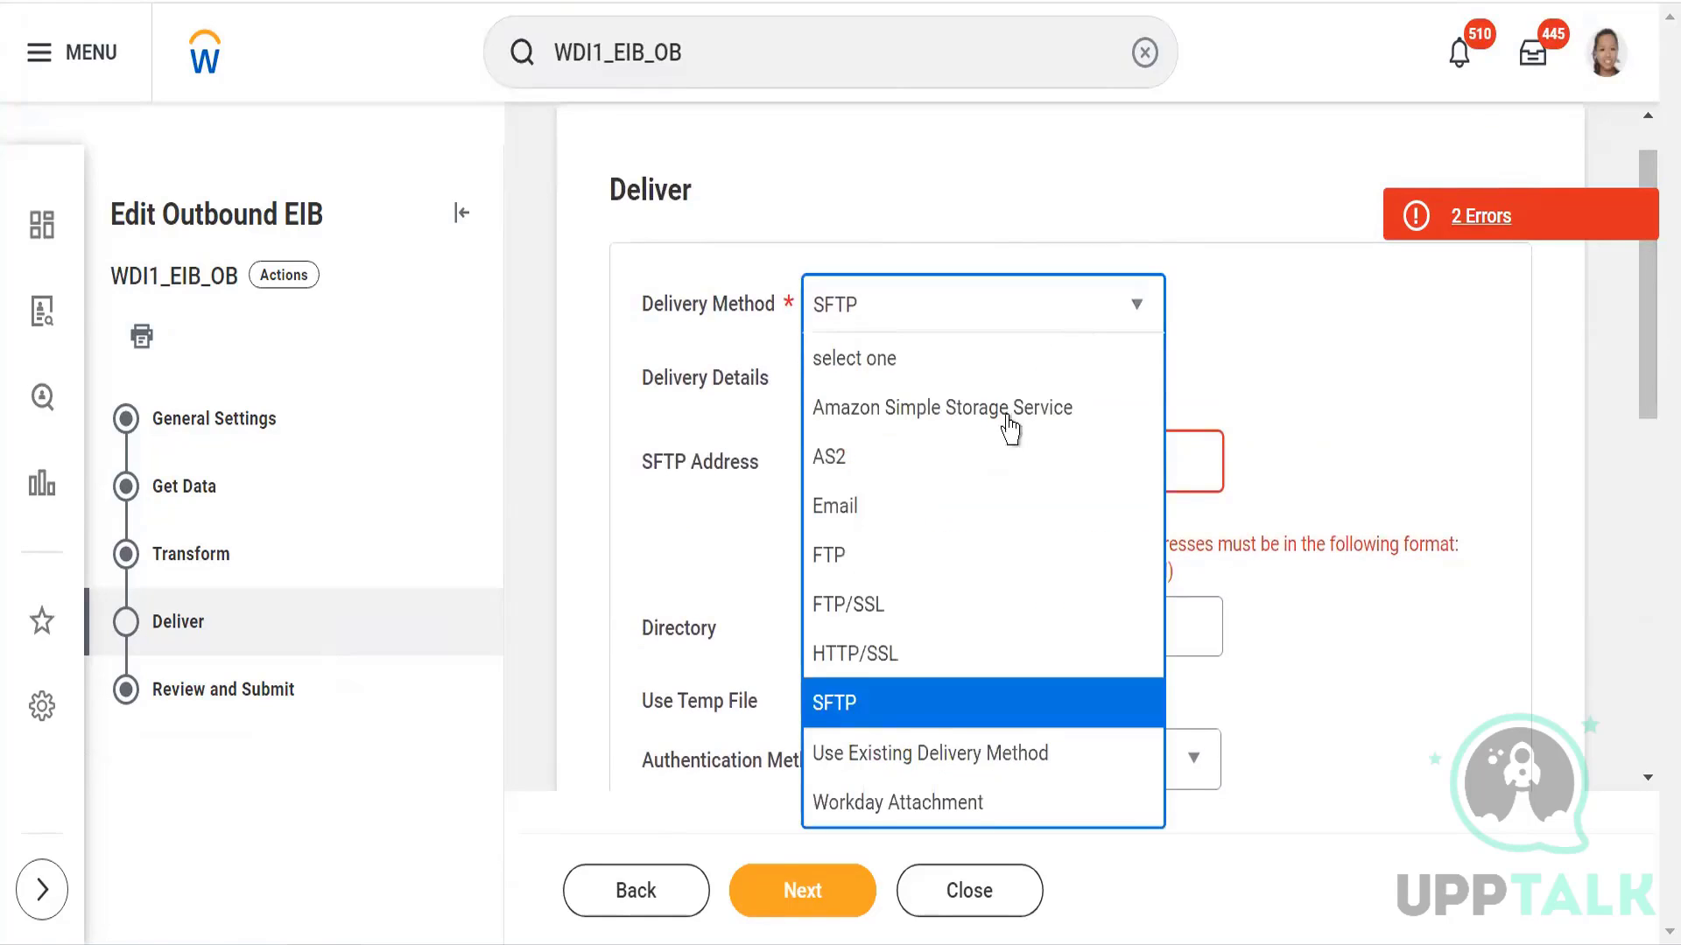
pyautogui.click(962, 760)
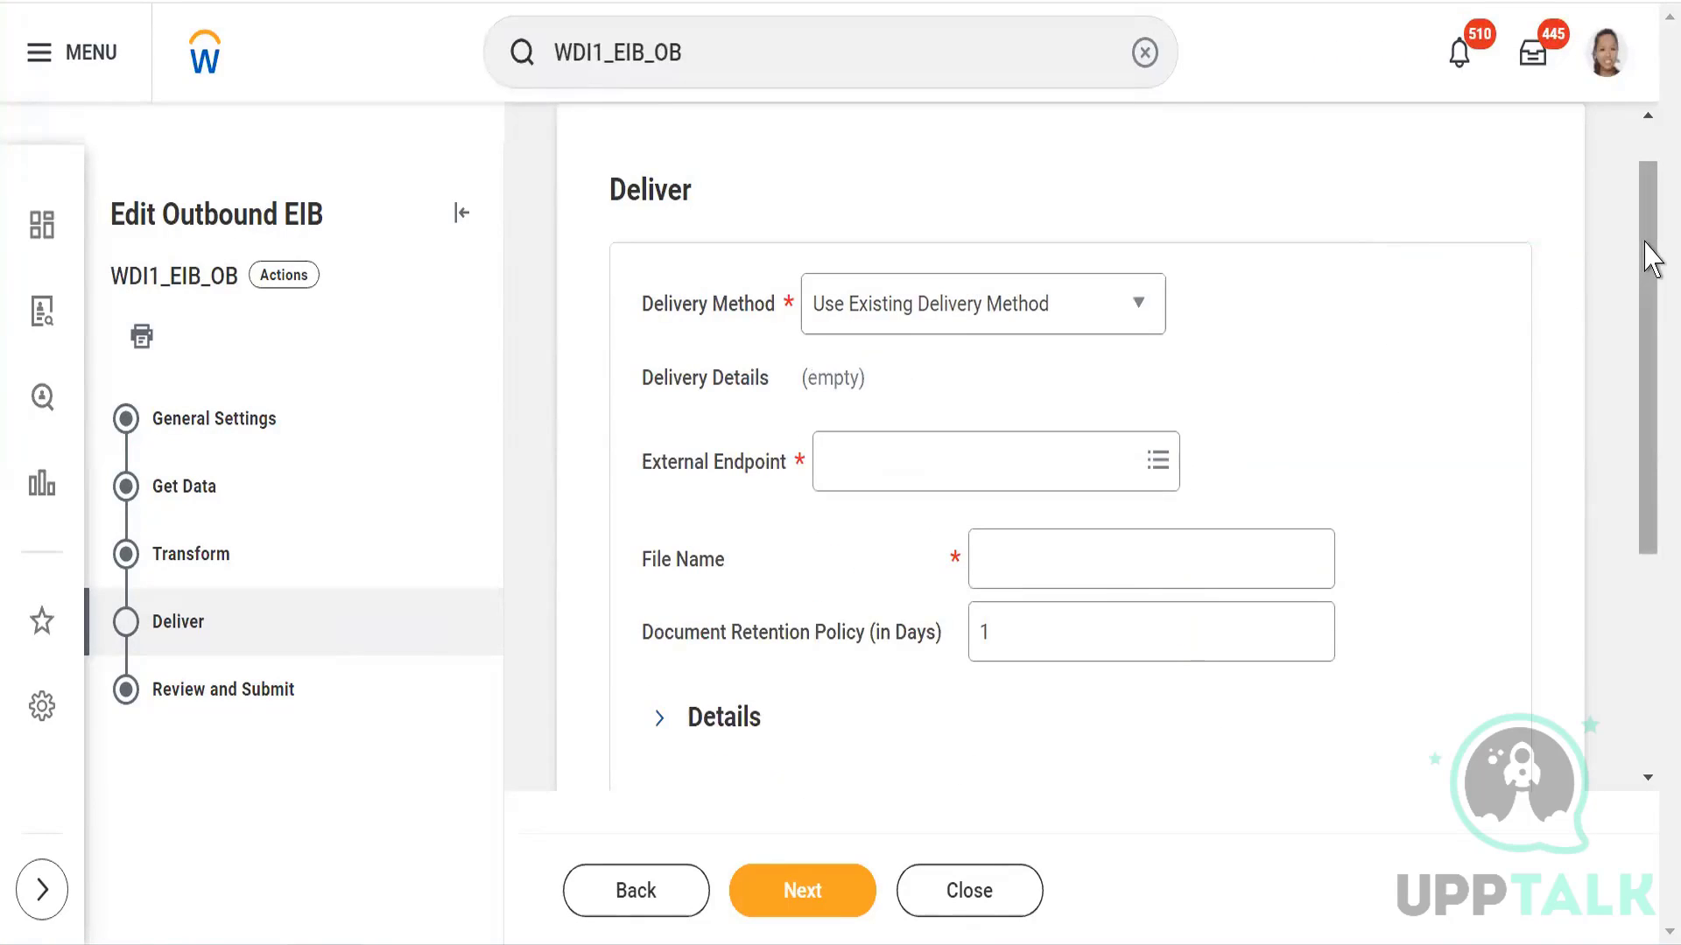
# Step: Choose (S3) 100TB (US East (N. Virginia)) from the Amazon Simple Storage Service endpoints as the external endpoint, and remove it again
pyautogui.moveTo(1645, 244); pyautogui.dragTo(1651, 360)
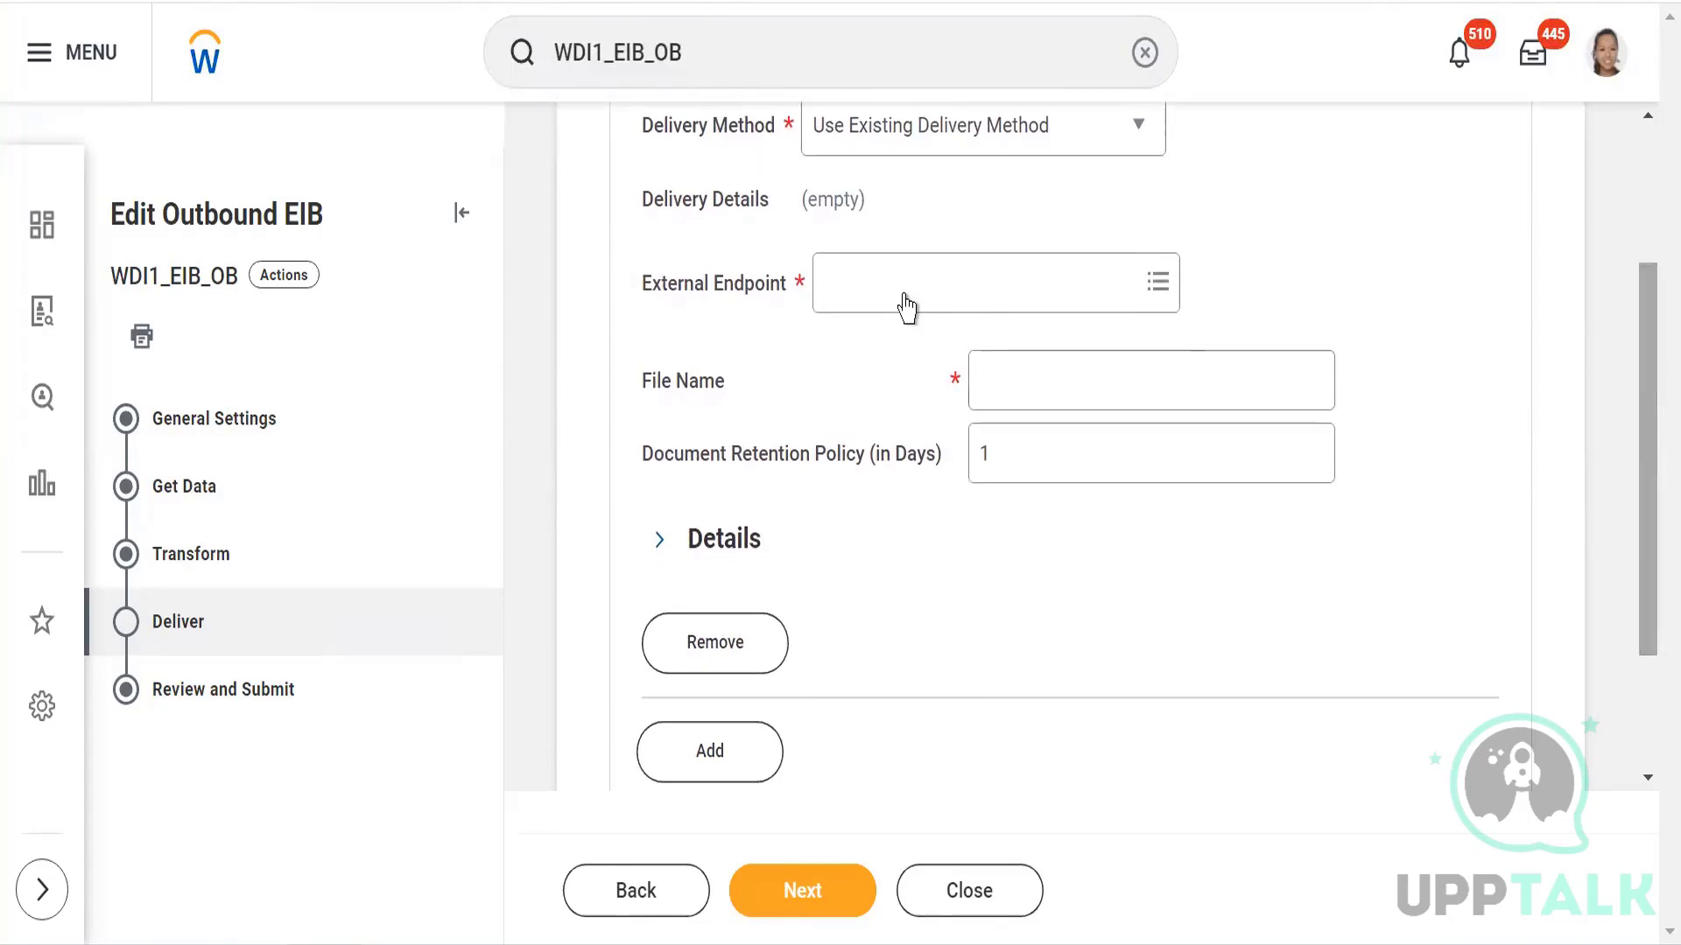
pyautogui.click(871, 302)
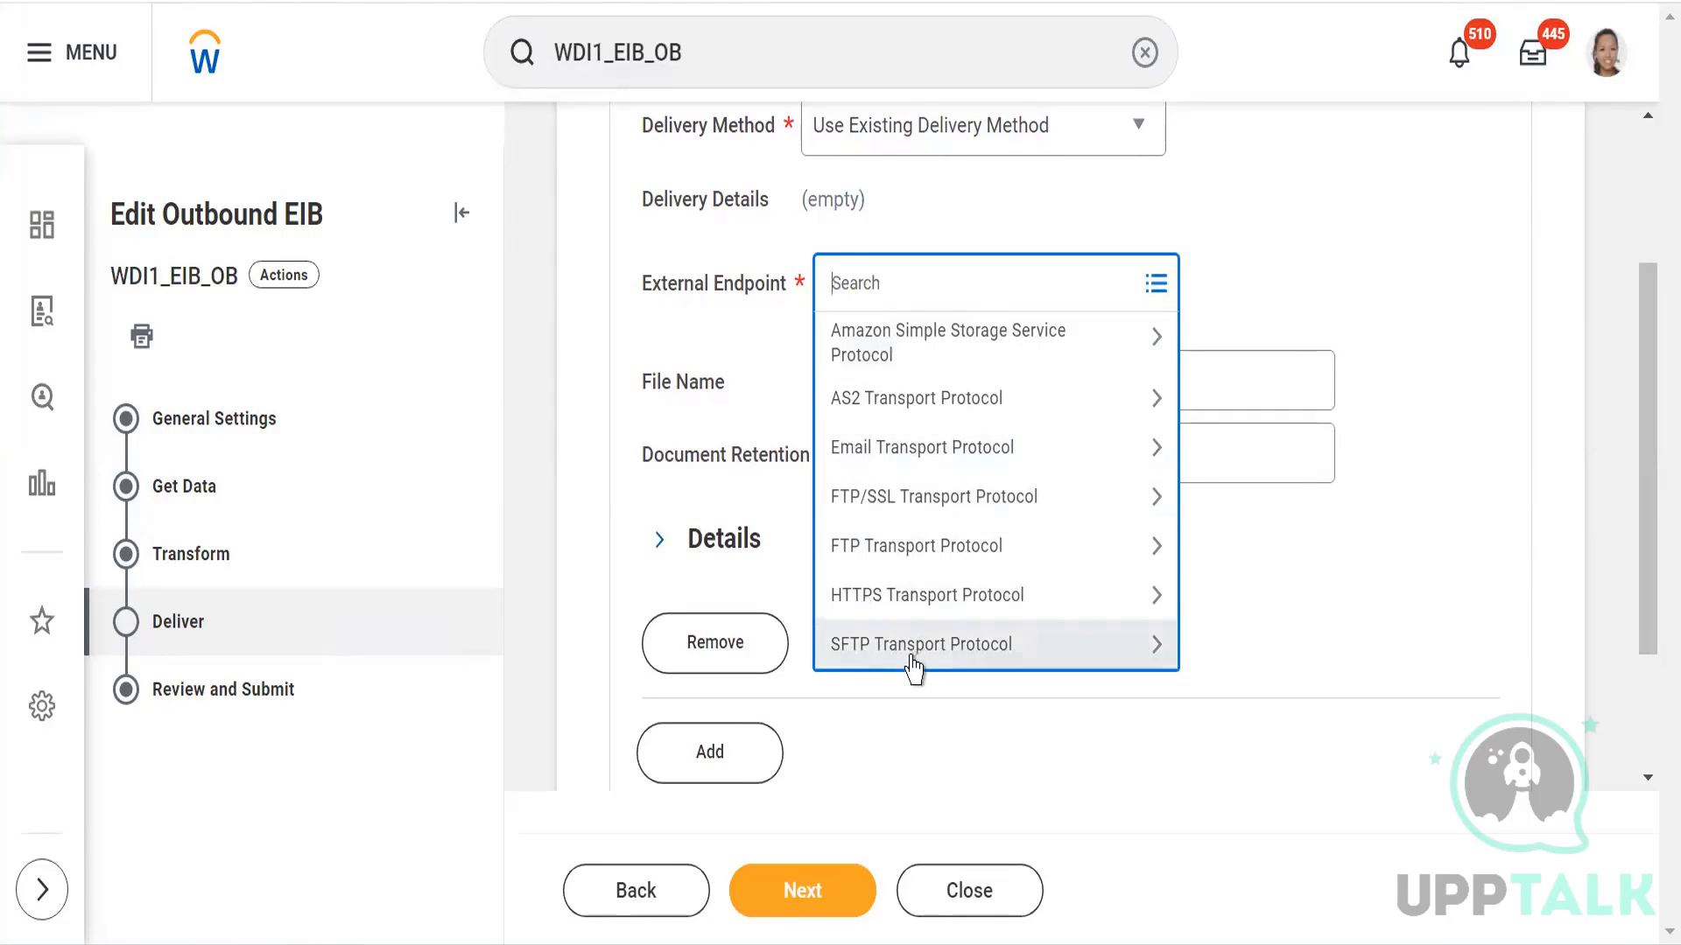
pyautogui.click(957, 331)
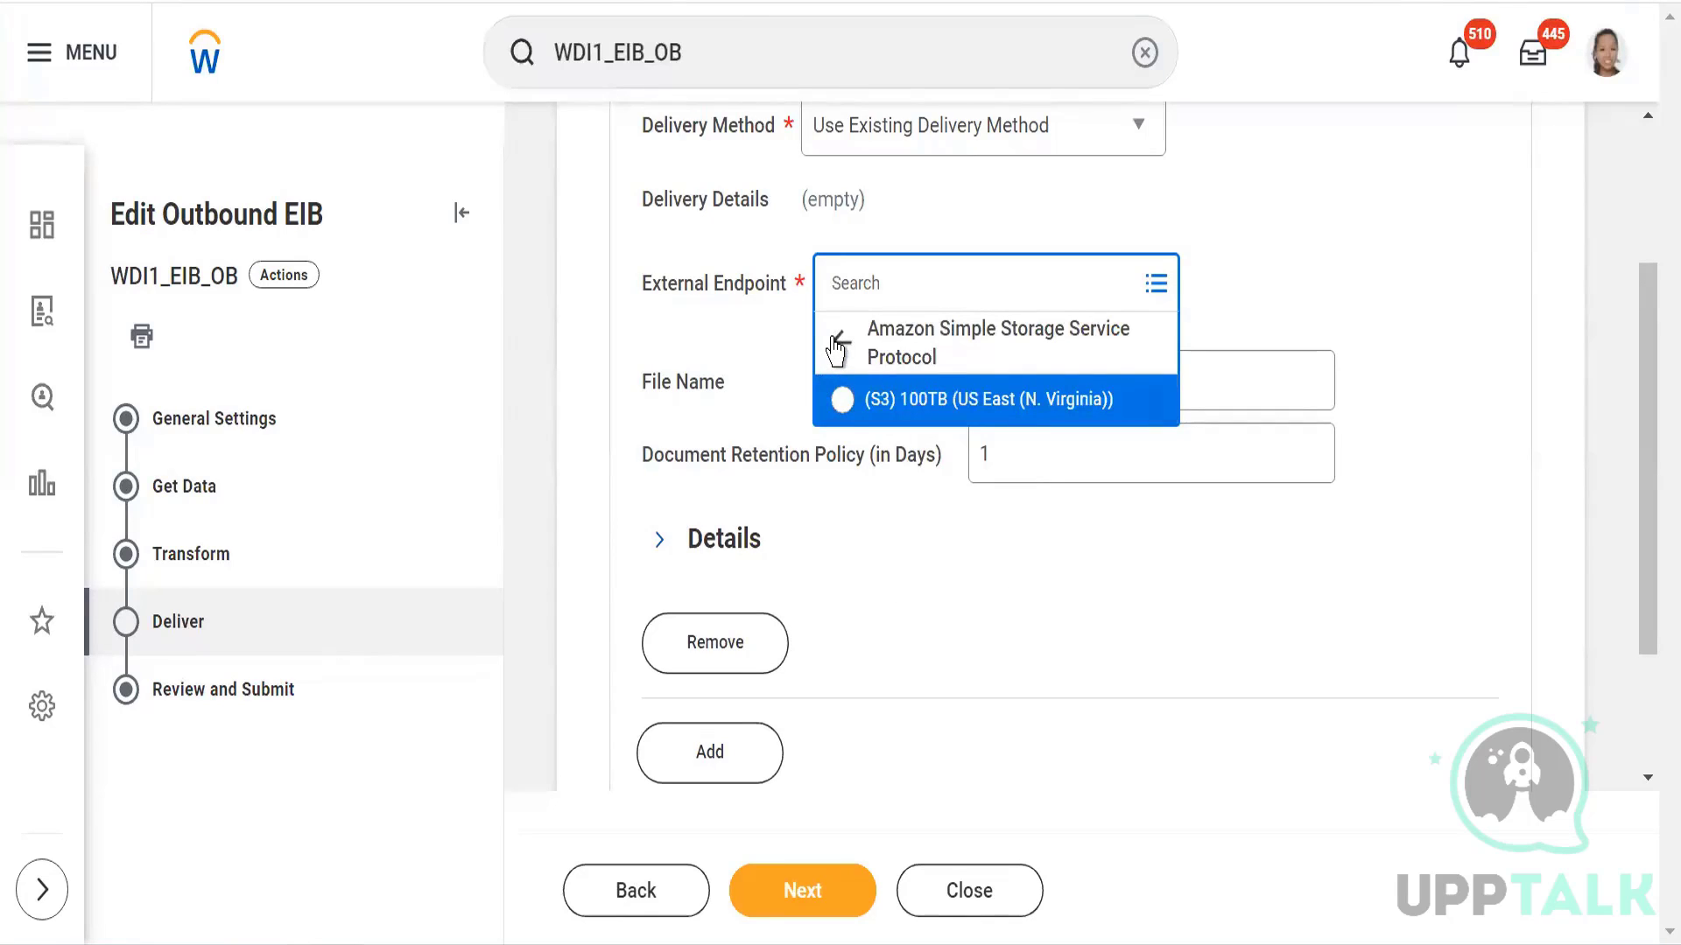
pyautogui.click(841, 402)
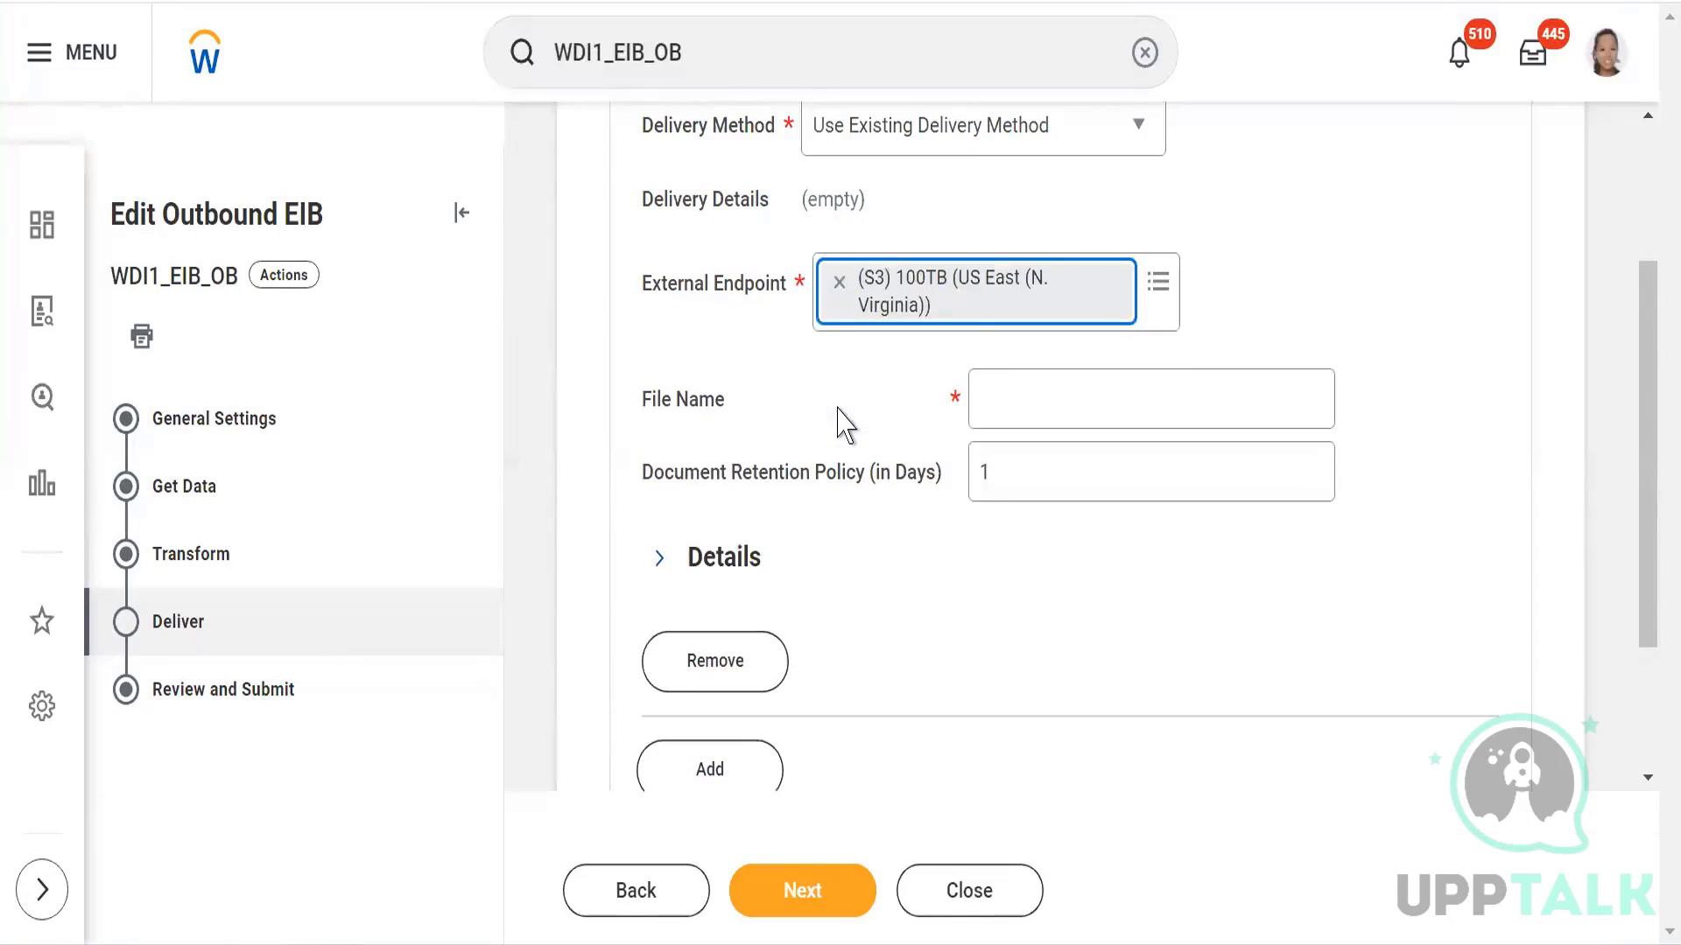
pyautogui.click(1405, 275)
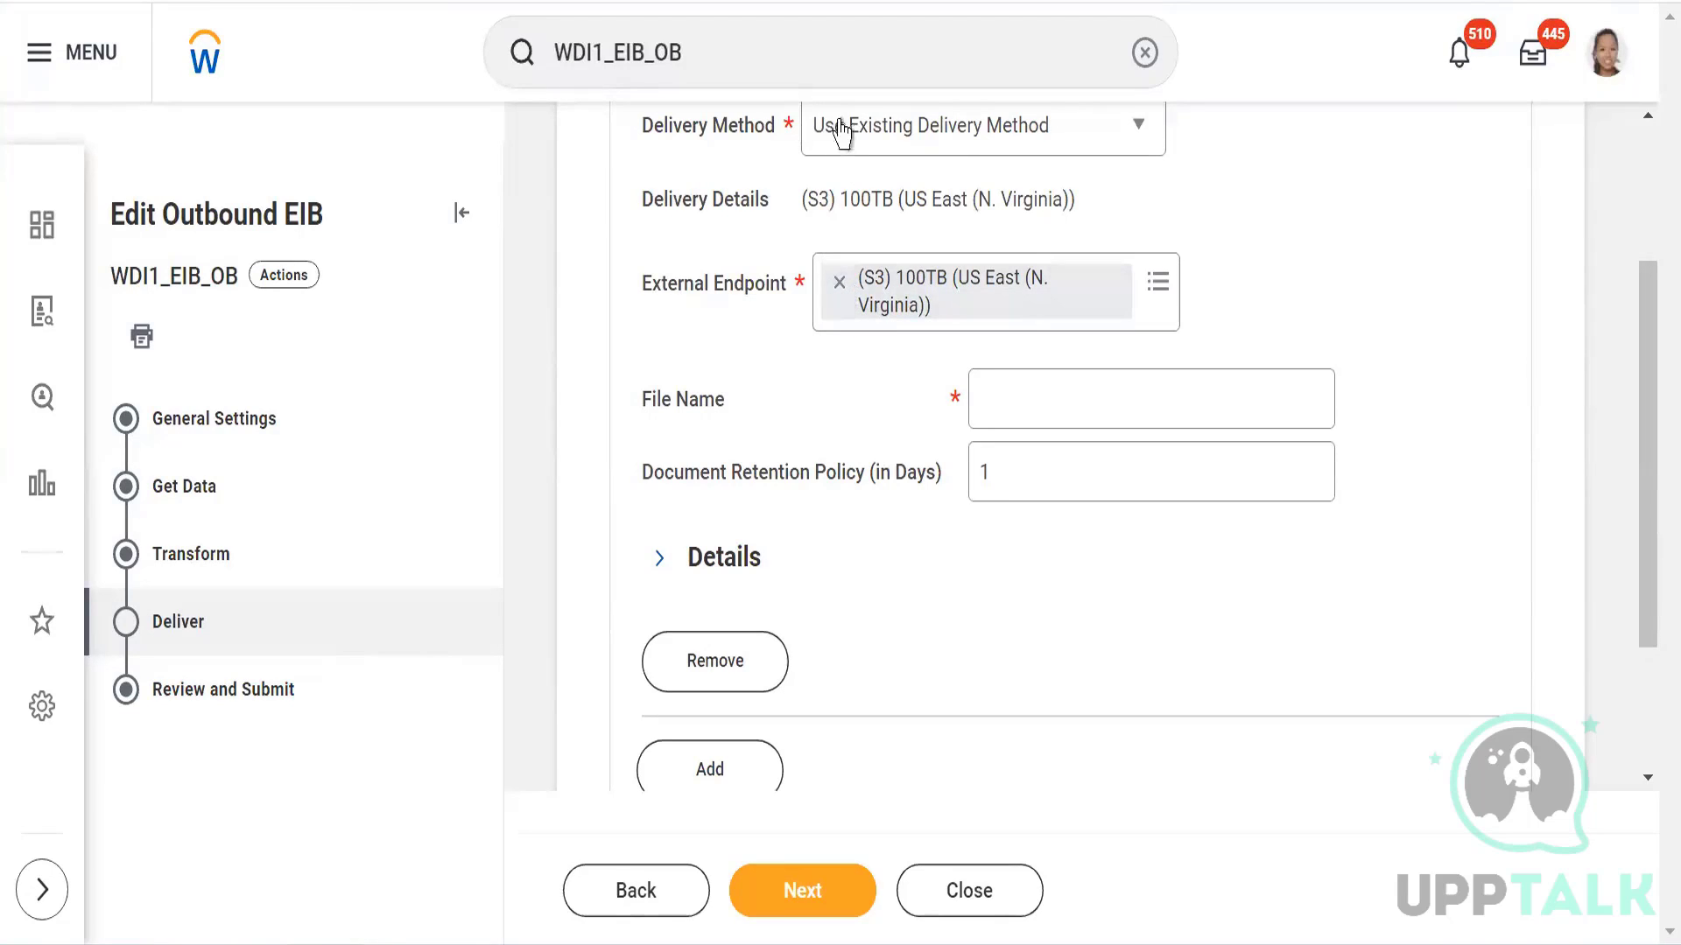
pyautogui.click(839, 281)
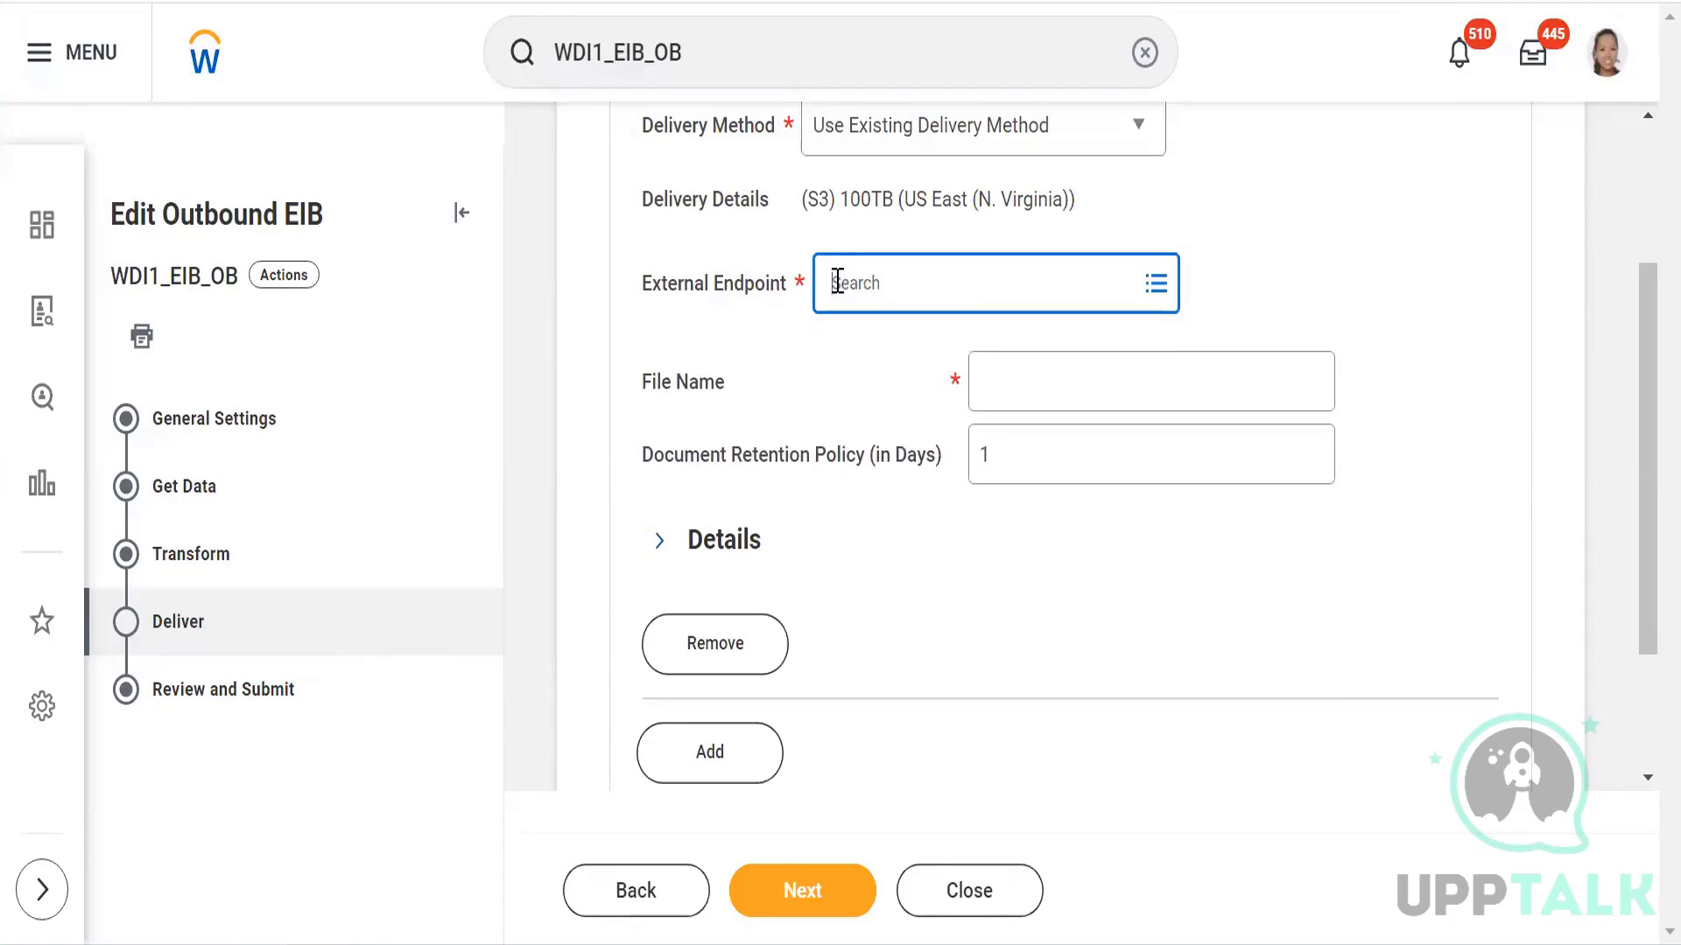
# Step: Set the delivery method to Workday Attachment and enter result.csv as the output file name
pyautogui.click(1131, 131)
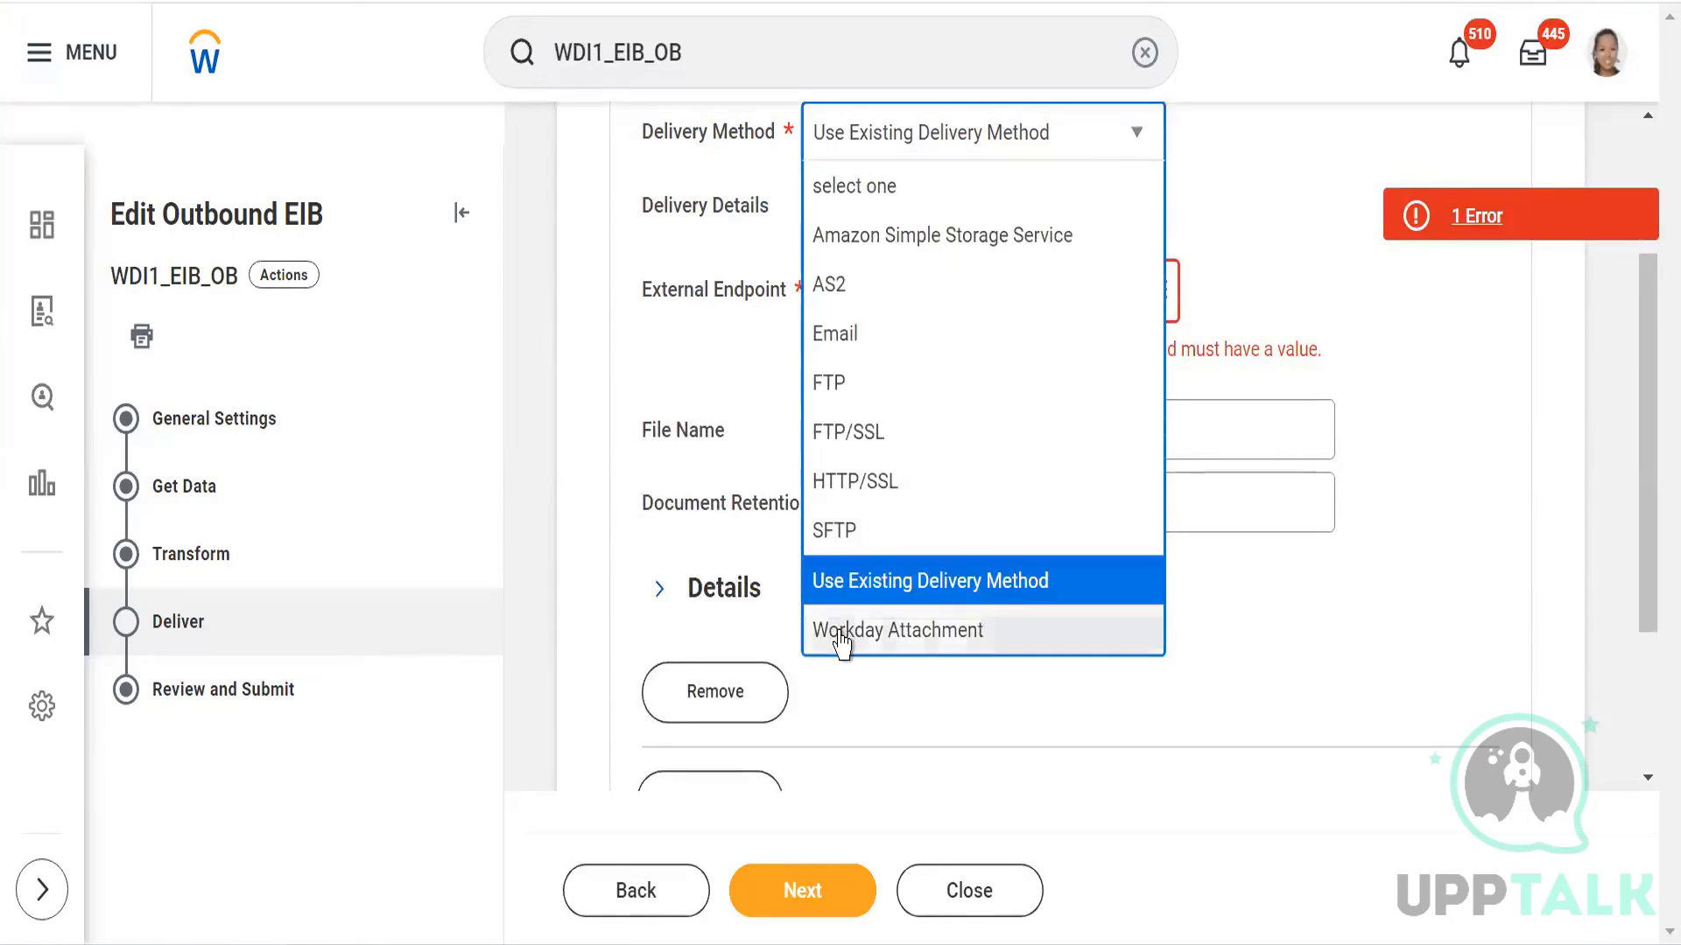
pyautogui.click(840, 644)
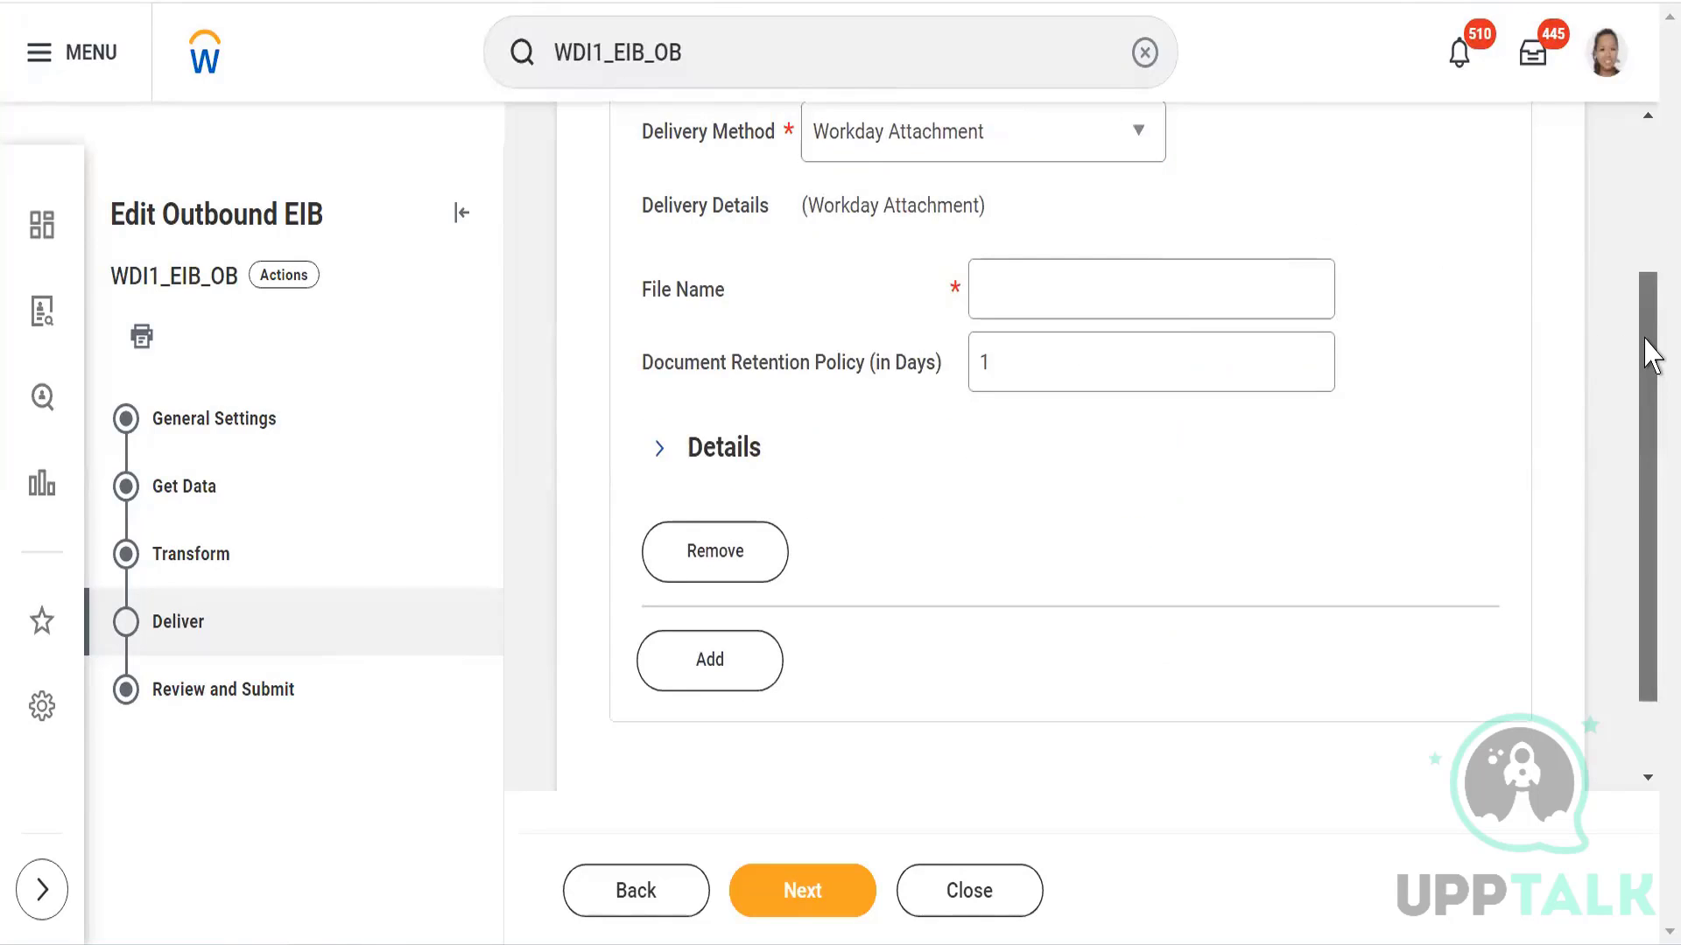
pyautogui.scroll(1, 1651, 348)
pyautogui.click(1029, 365)
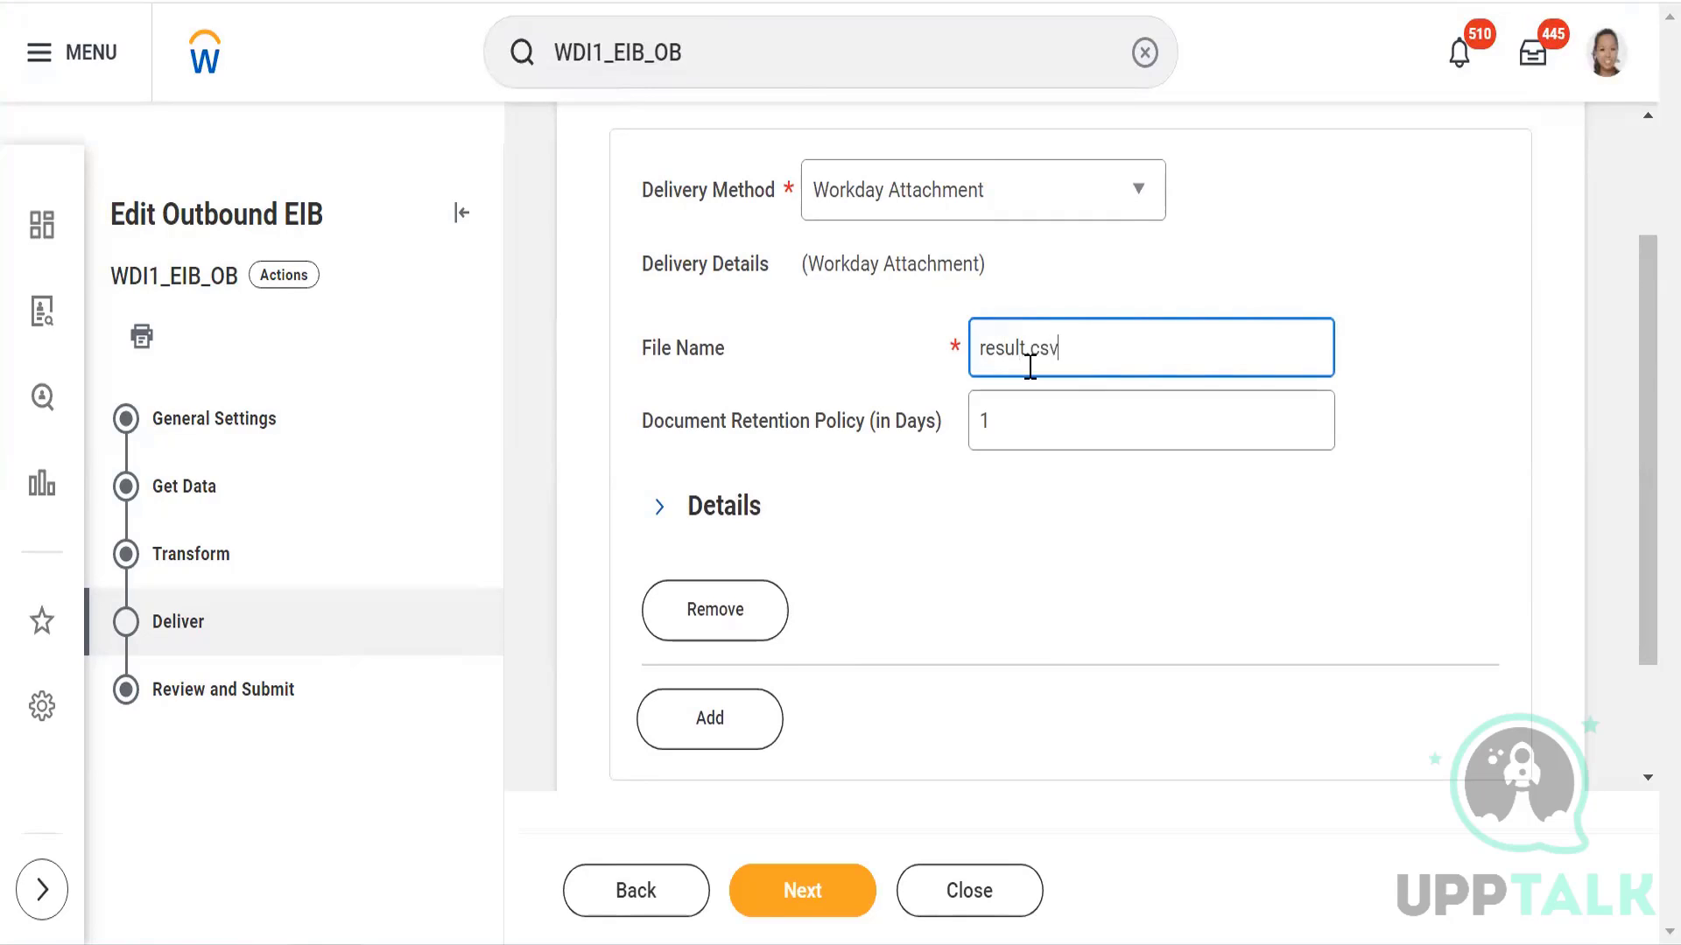
pyautogui.click(1069, 570)
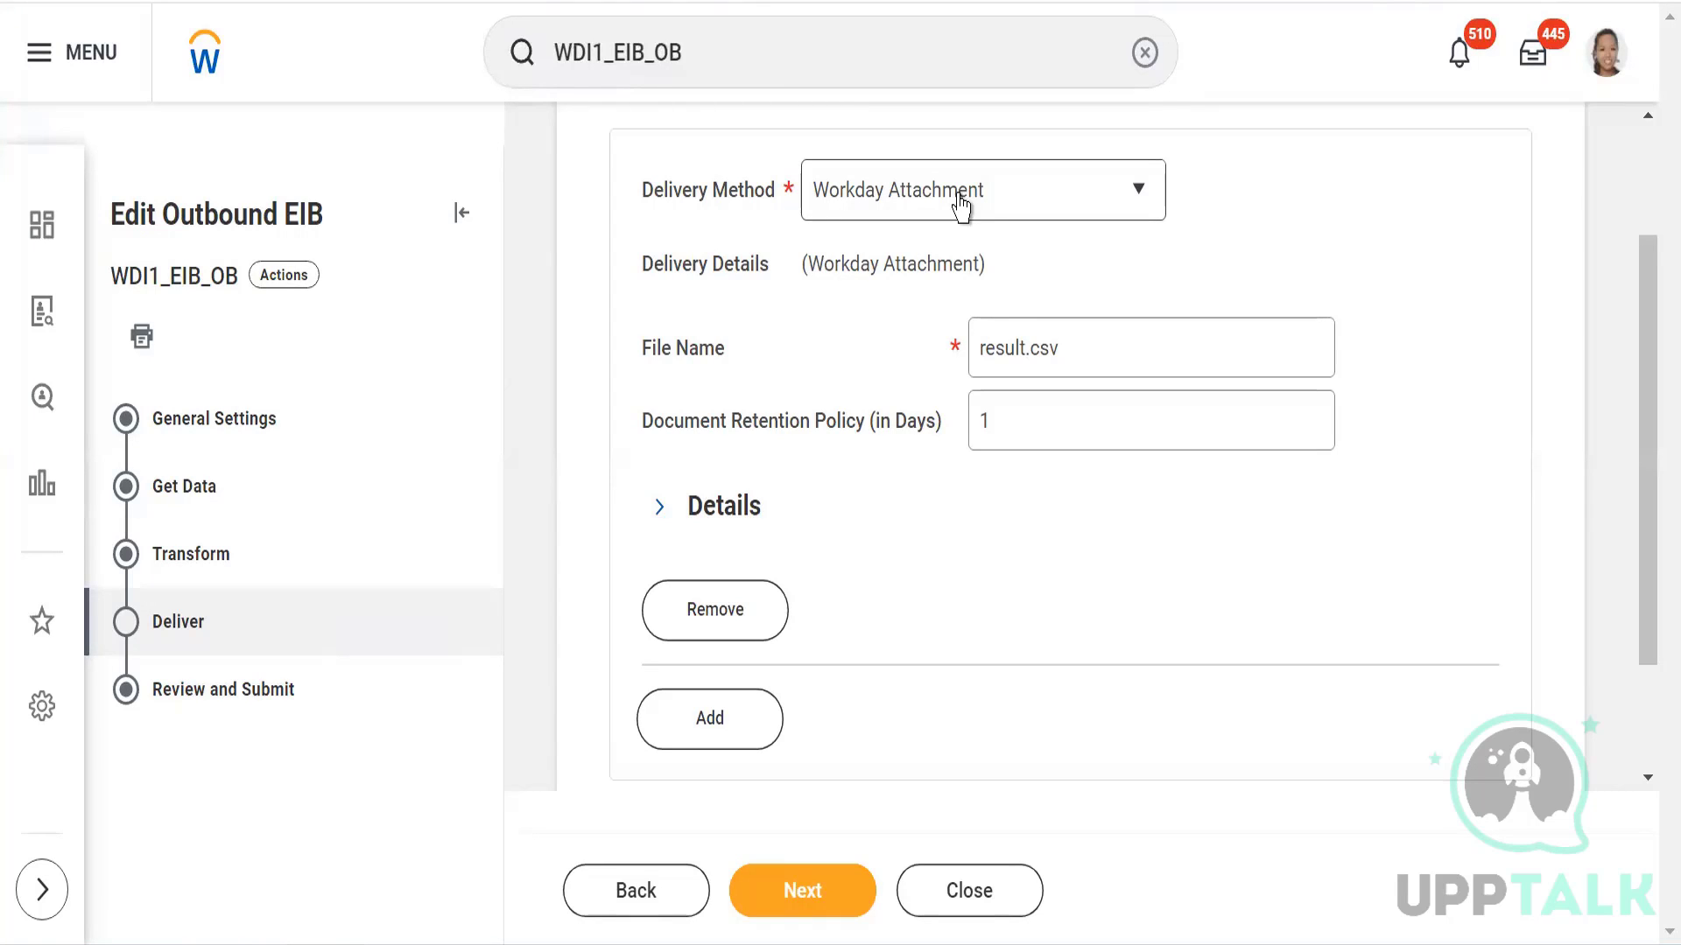
# Step: Proceed to the review stage, check the EIB settings through to the delivery section, and submit them
pyautogui.click(784, 898)
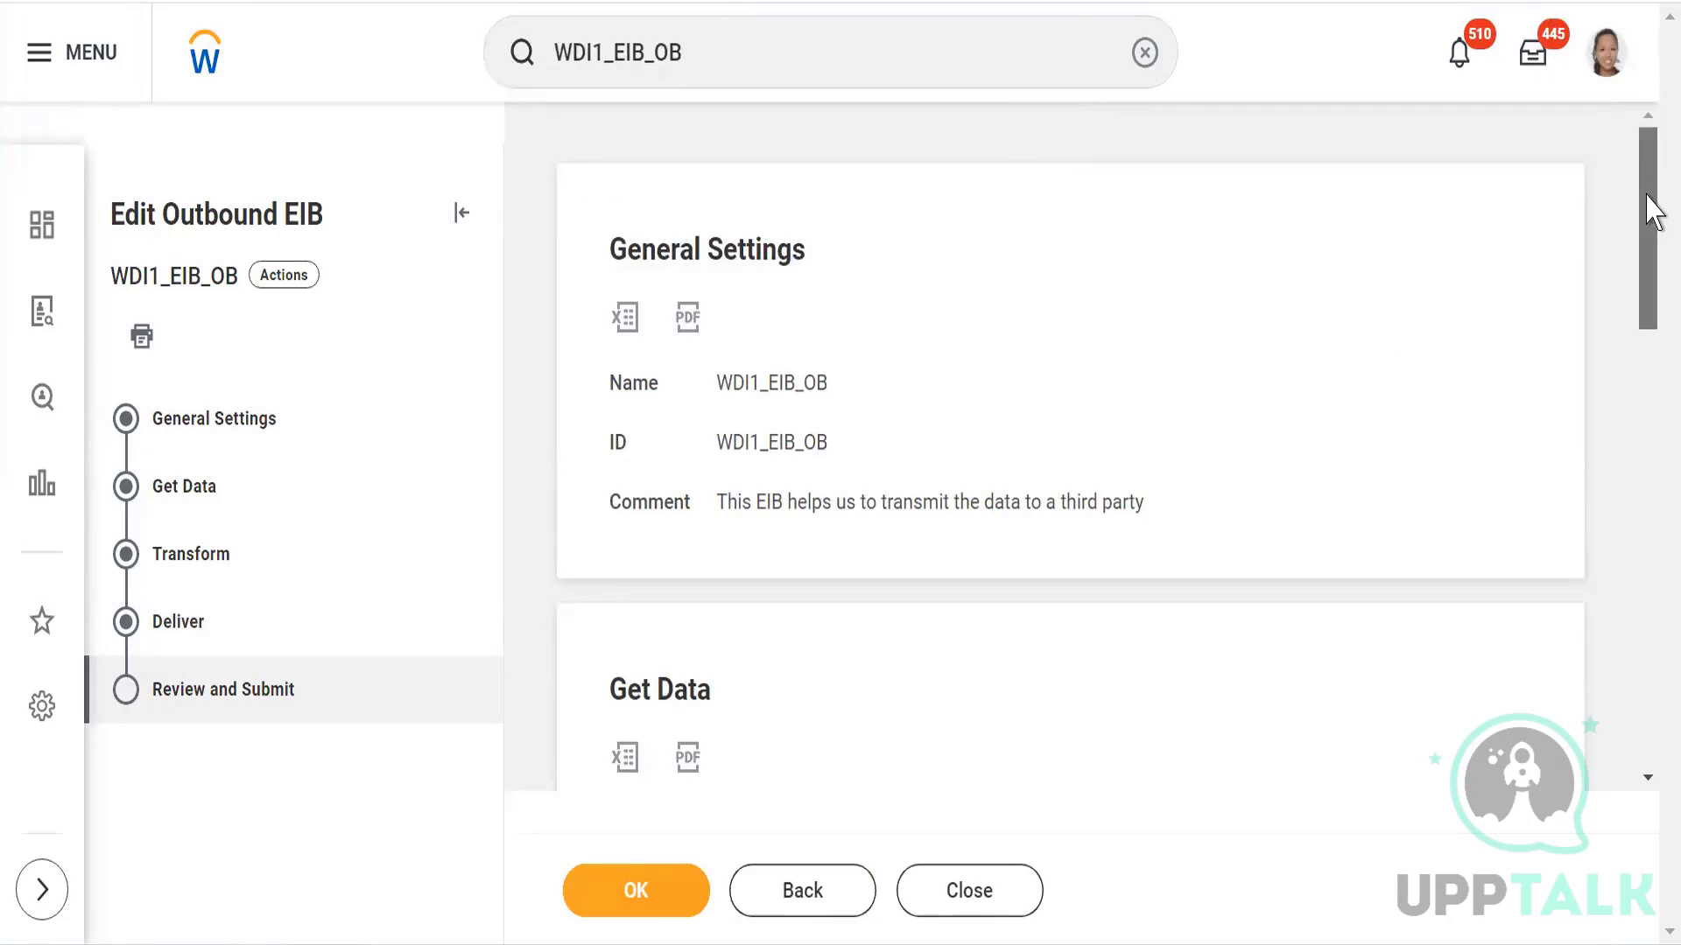
pyautogui.moveTo(1653, 207); pyautogui.dragTo(1607, 730)
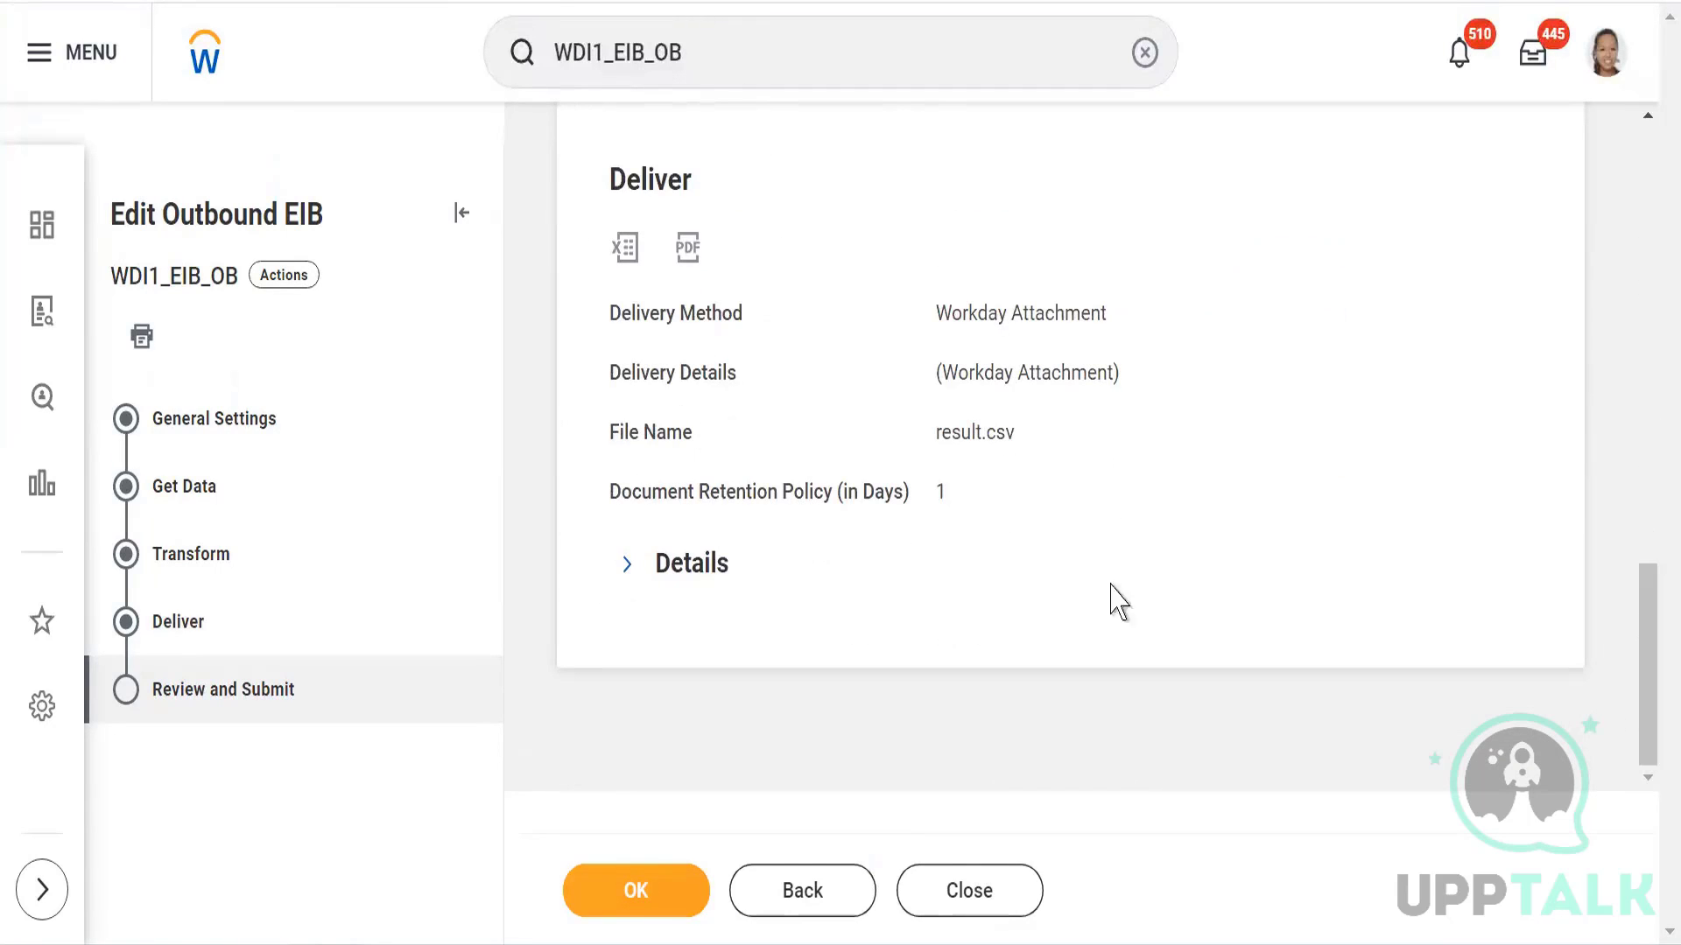
pyautogui.click(598, 896)
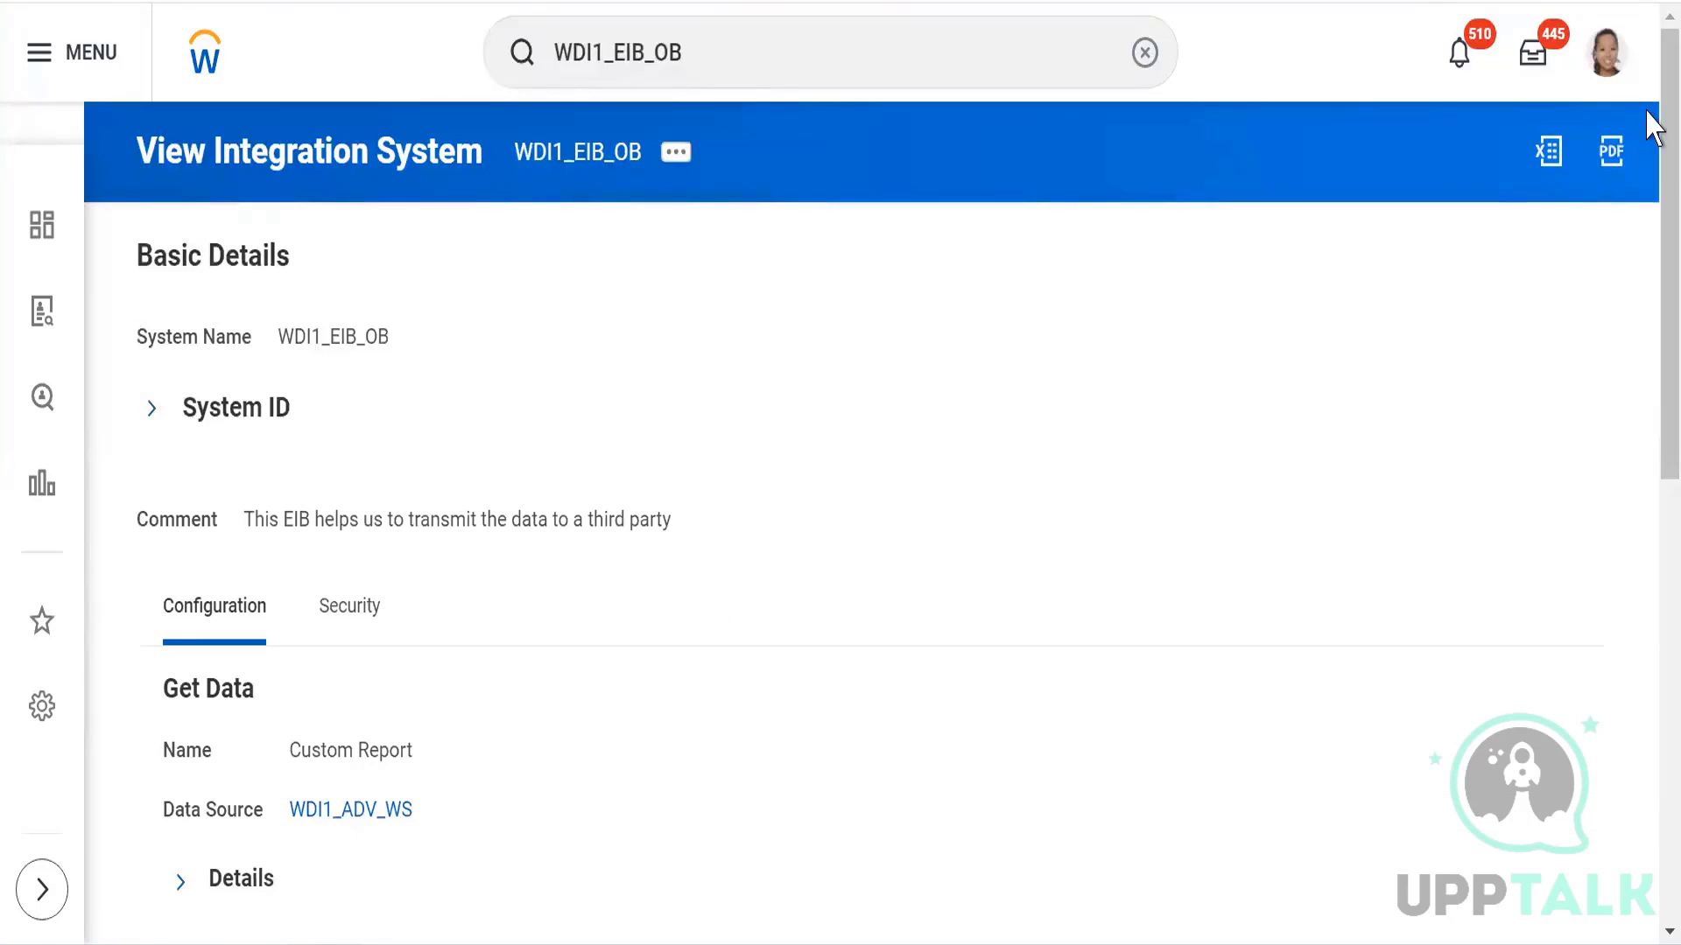
# Step: Clear the global search text and launch the WDI1_EIB_OB integration with Run Now frequency and the system default criteria
pyautogui.click(1144, 52)
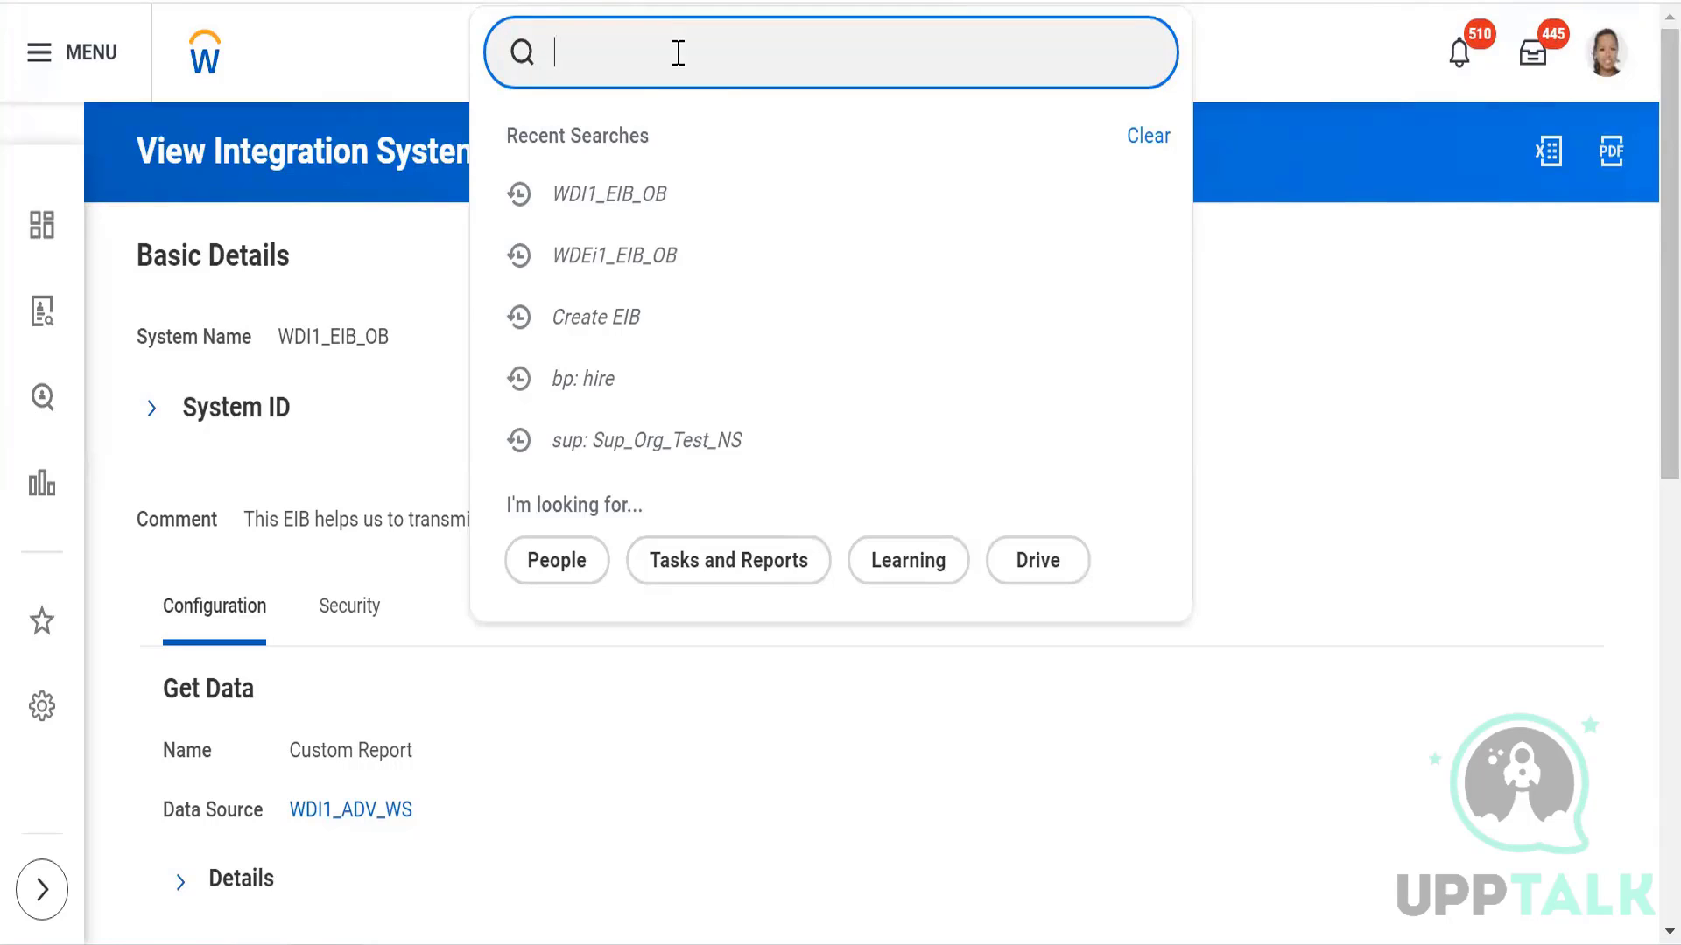
pyautogui.click(435, 384)
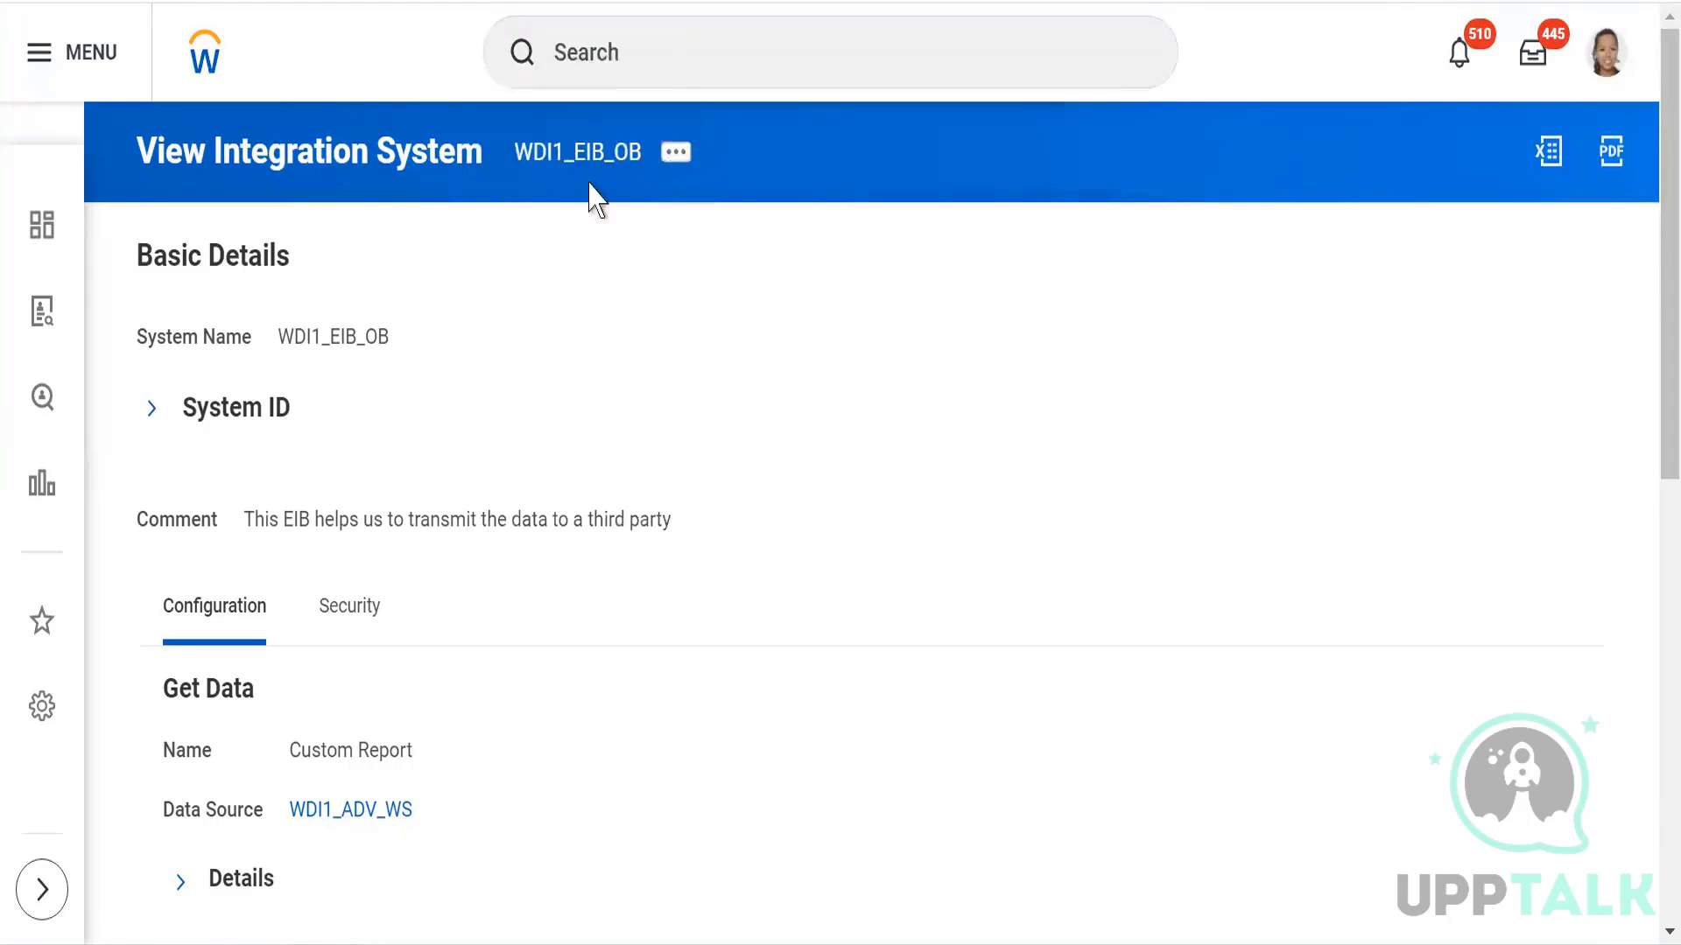
pyautogui.click(676, 154)
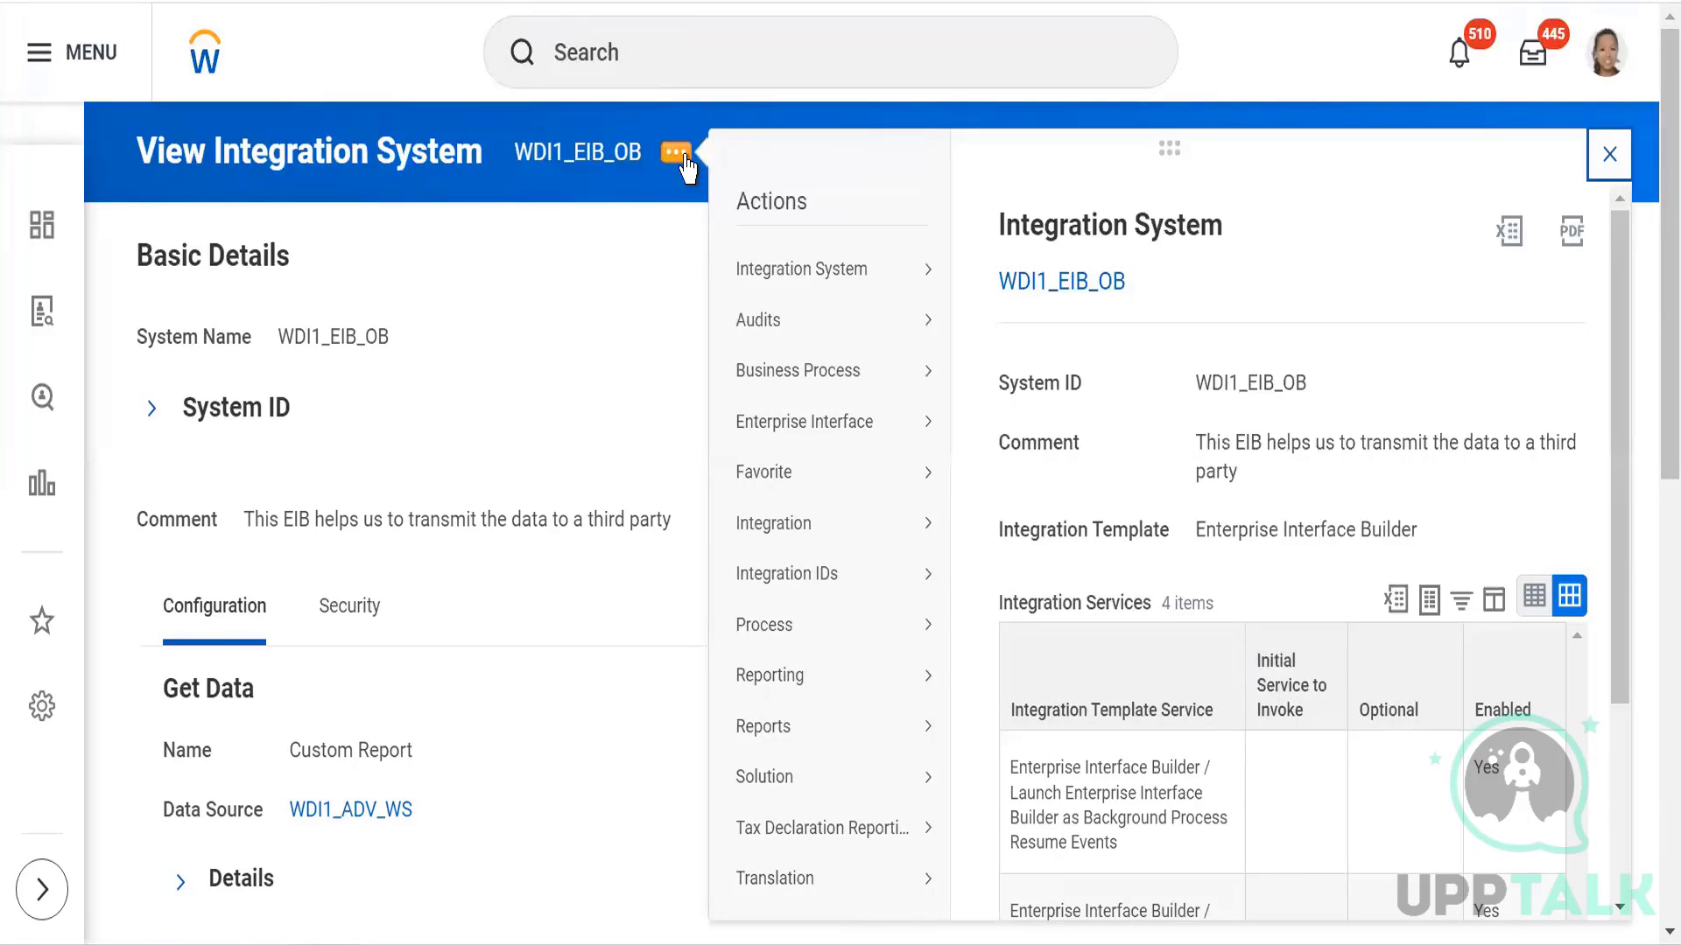
pyautogui.moveTo(771, 525)
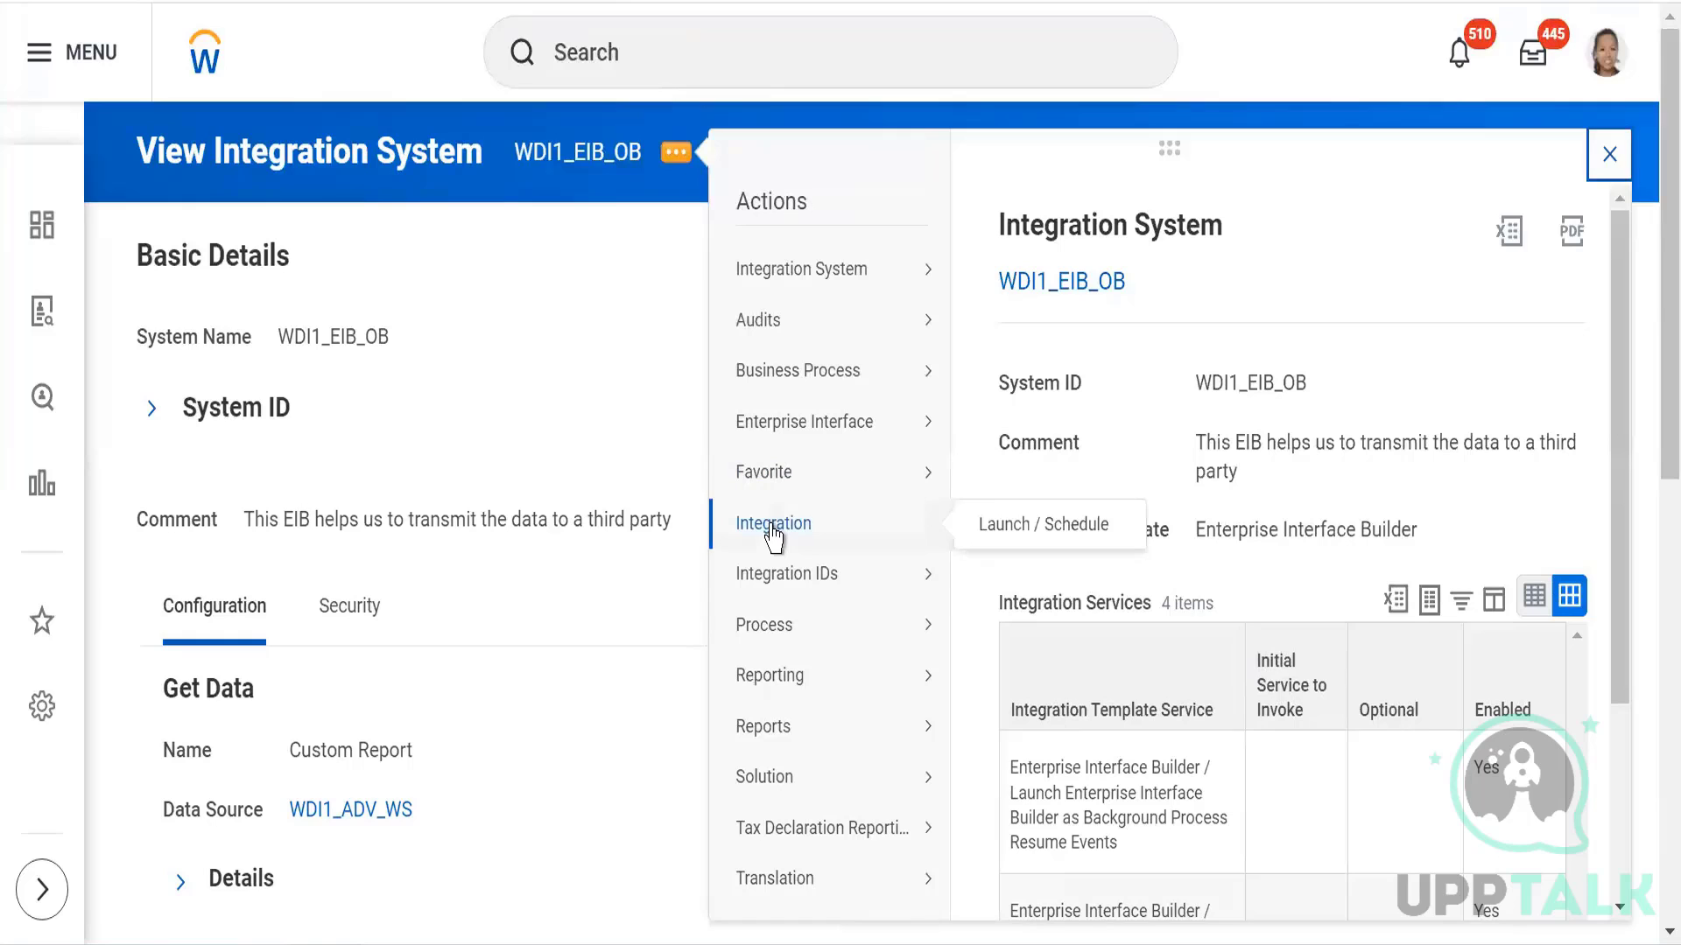
pyautogui.click(1021, 528)
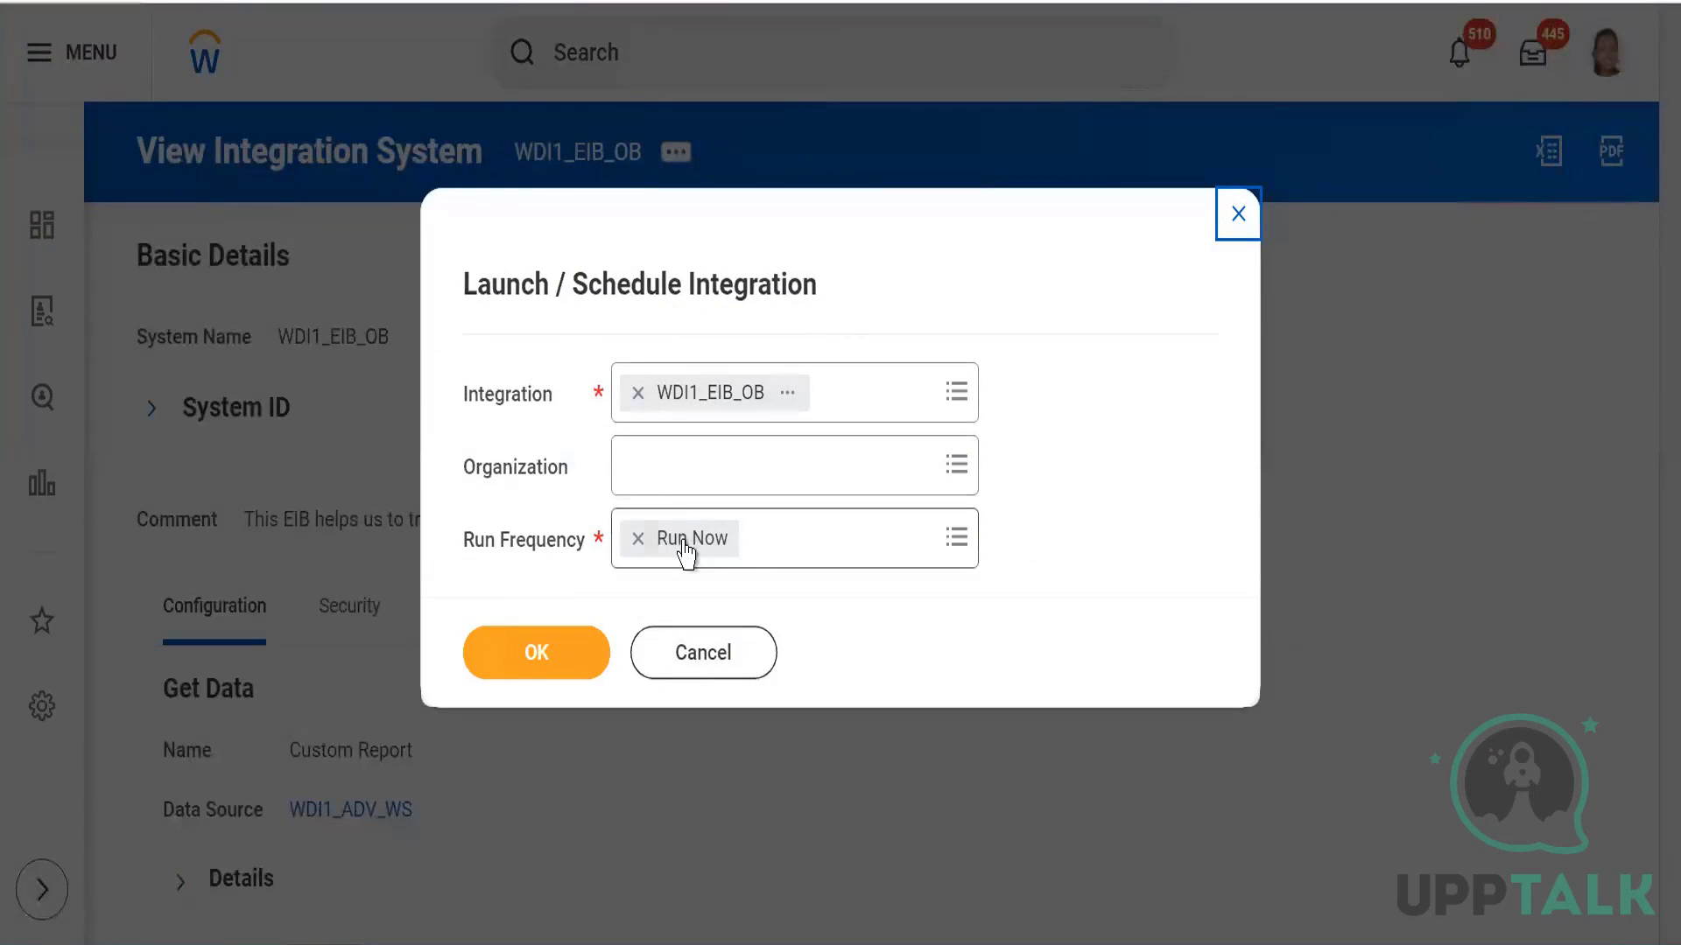
pyautogui.click(527, 664)
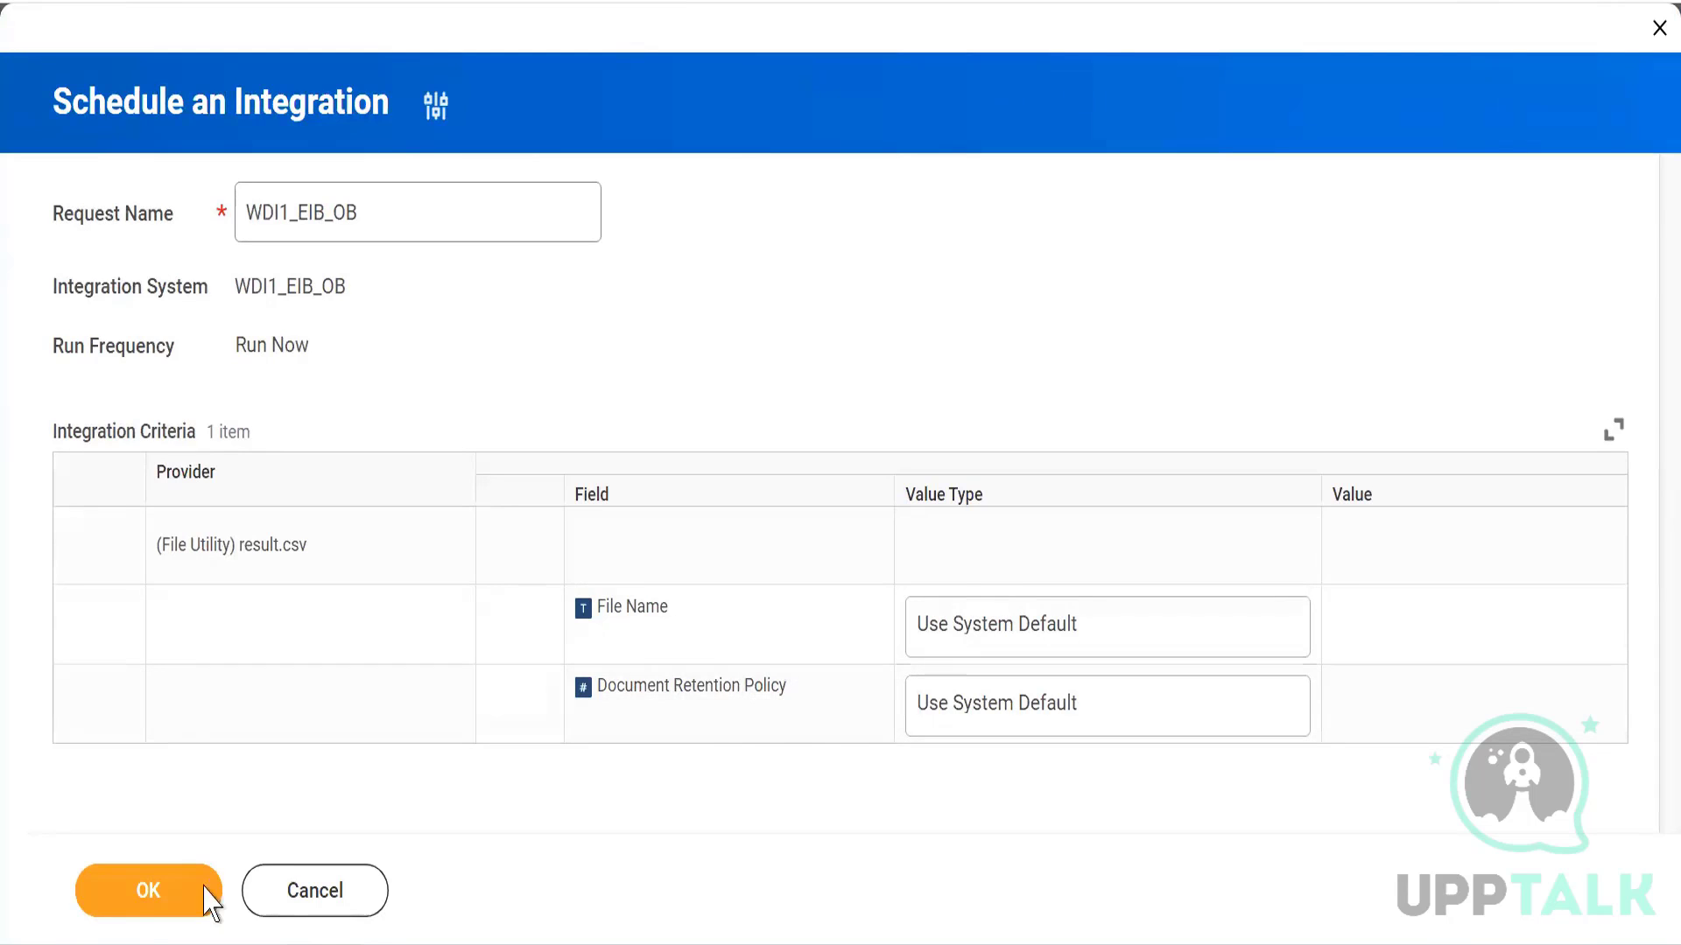
pyautogui.click(119, 897)
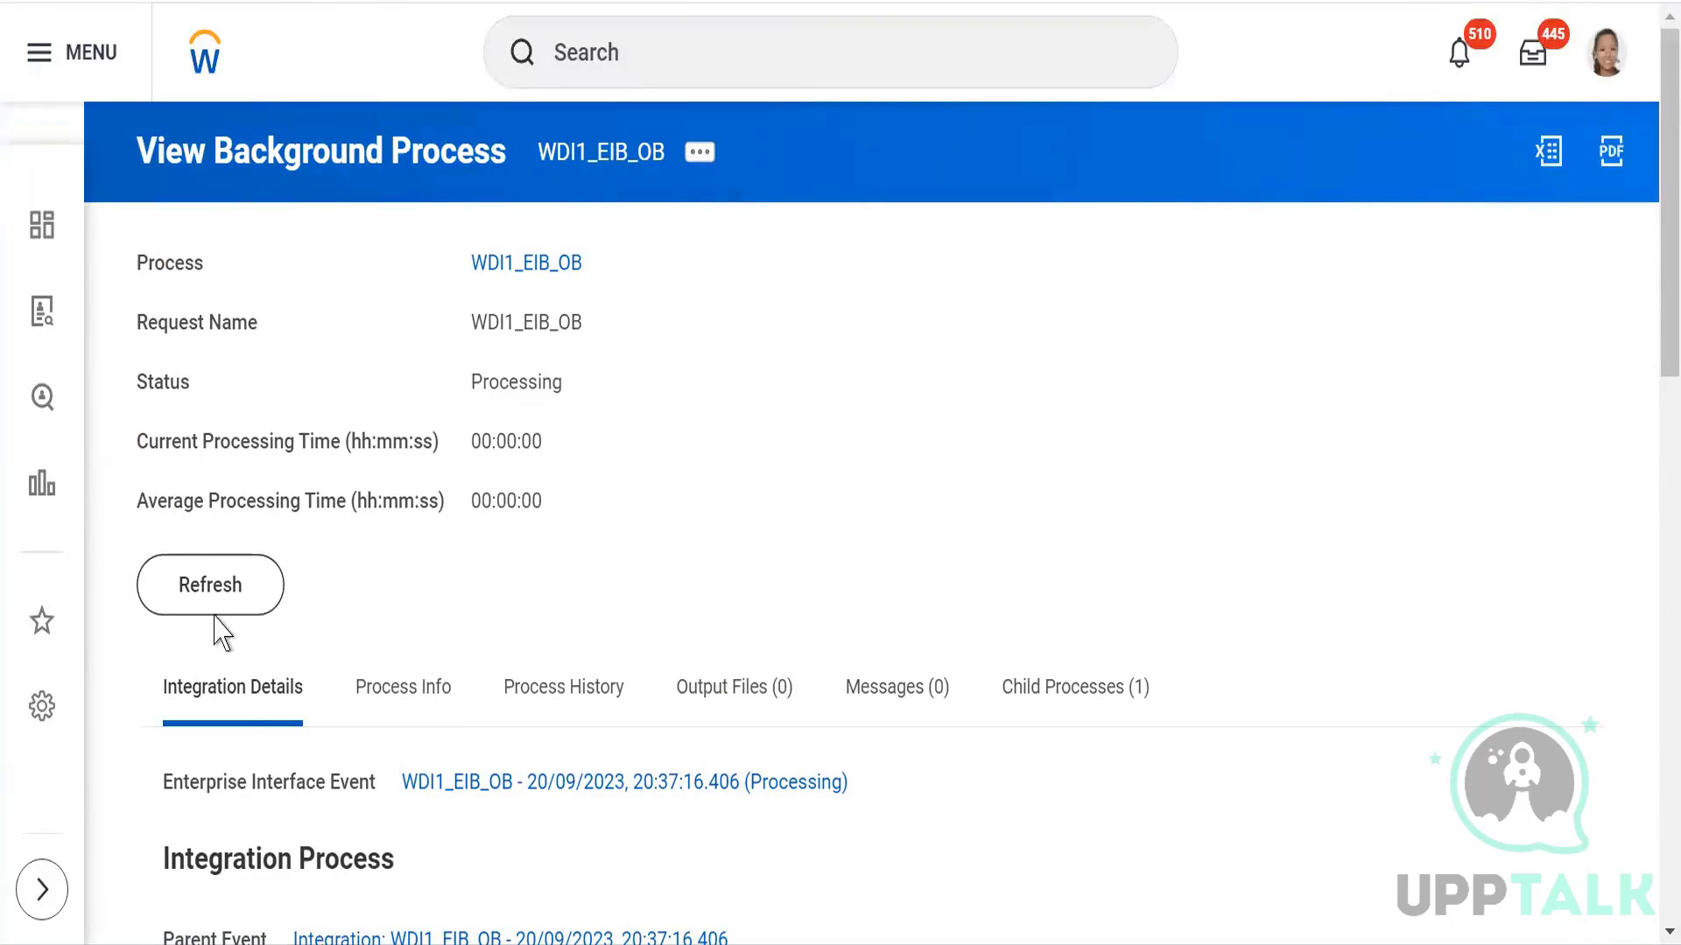
# Step: Refresh the WDI1_EIB_OB background process until it finishes and show its output files
pyautogui.click(197, 596)
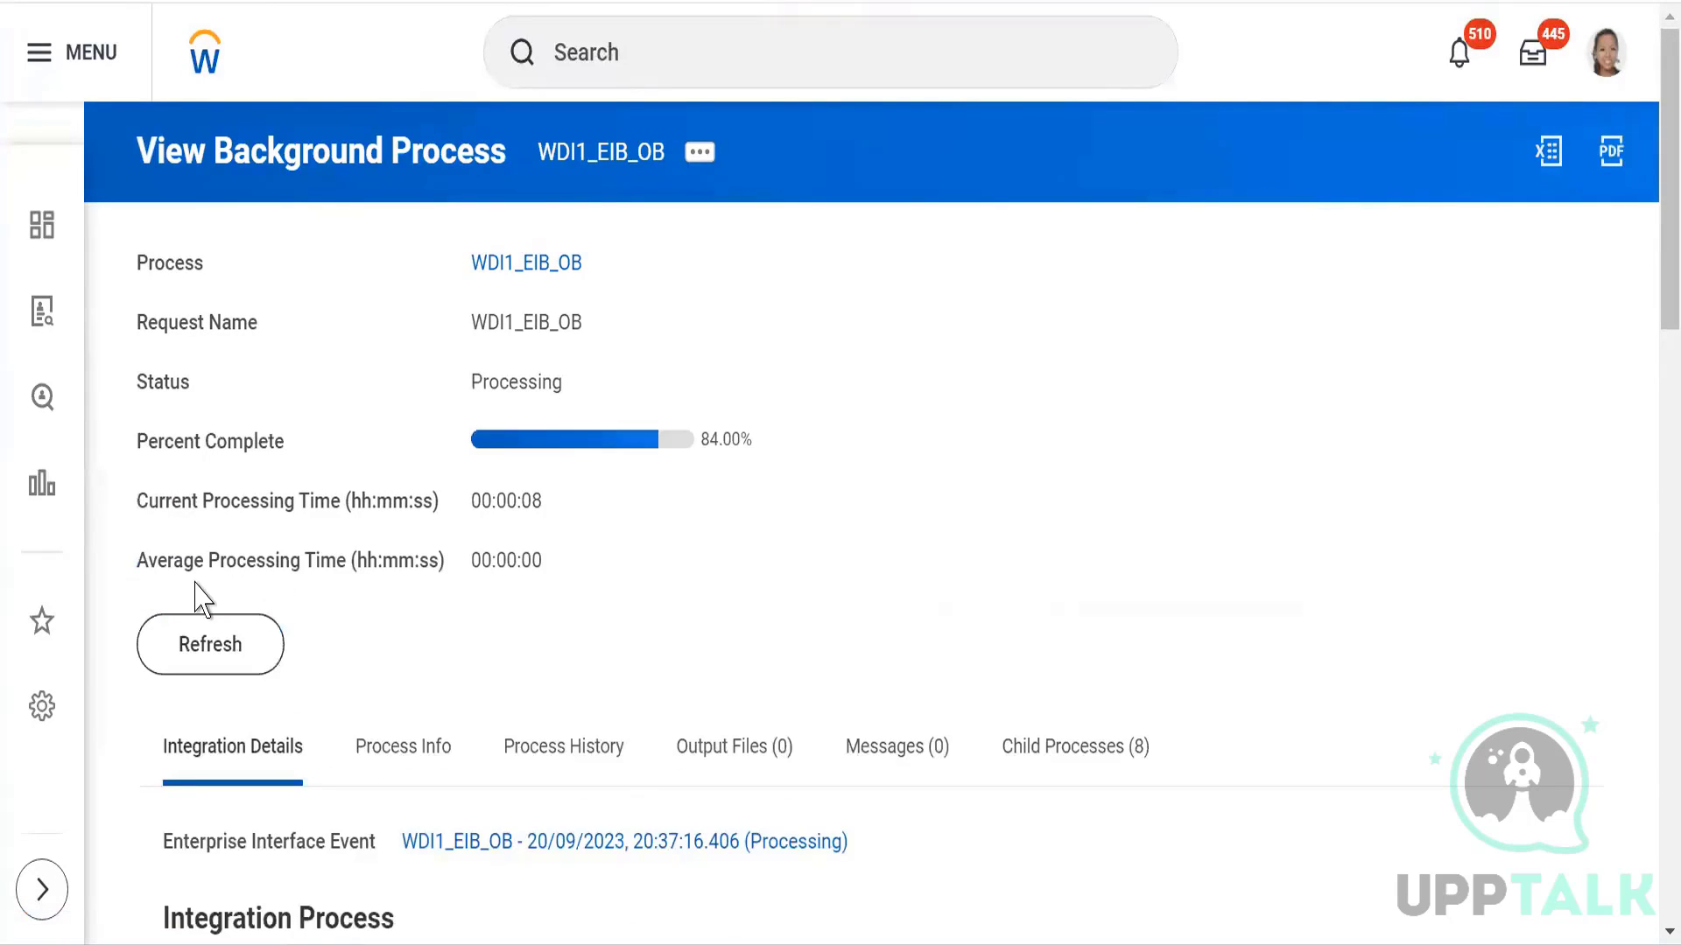
pyautogui.click(206, 663)
pyautogui.click(198, 654)
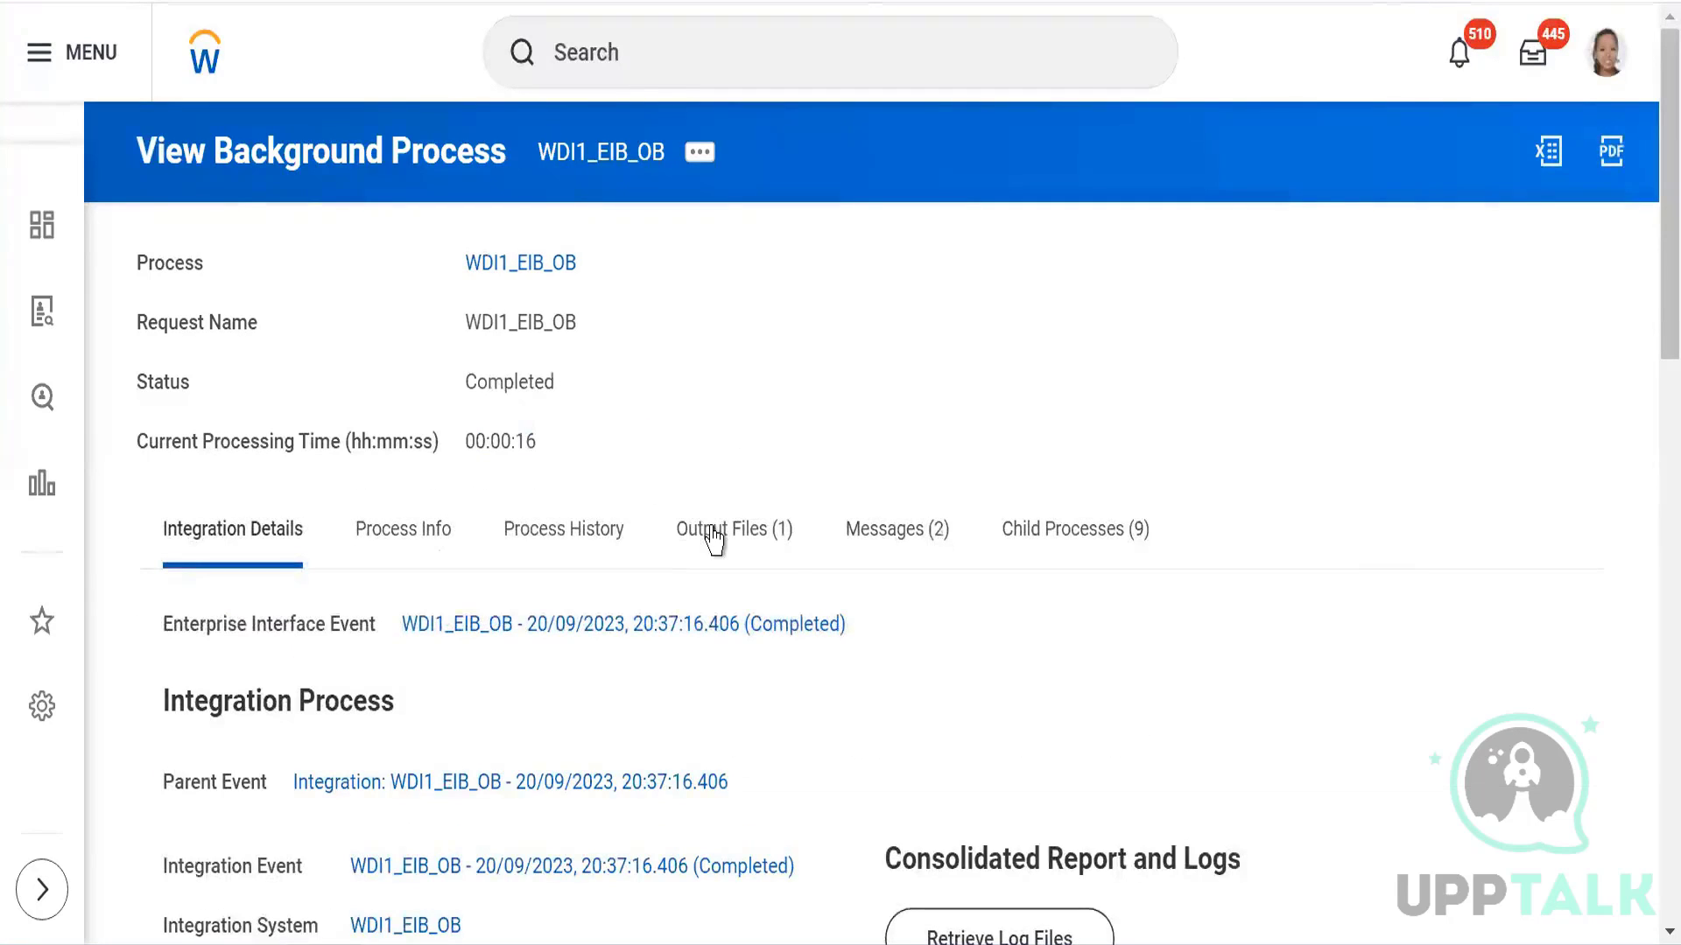
pyautogui.click(714, 540)
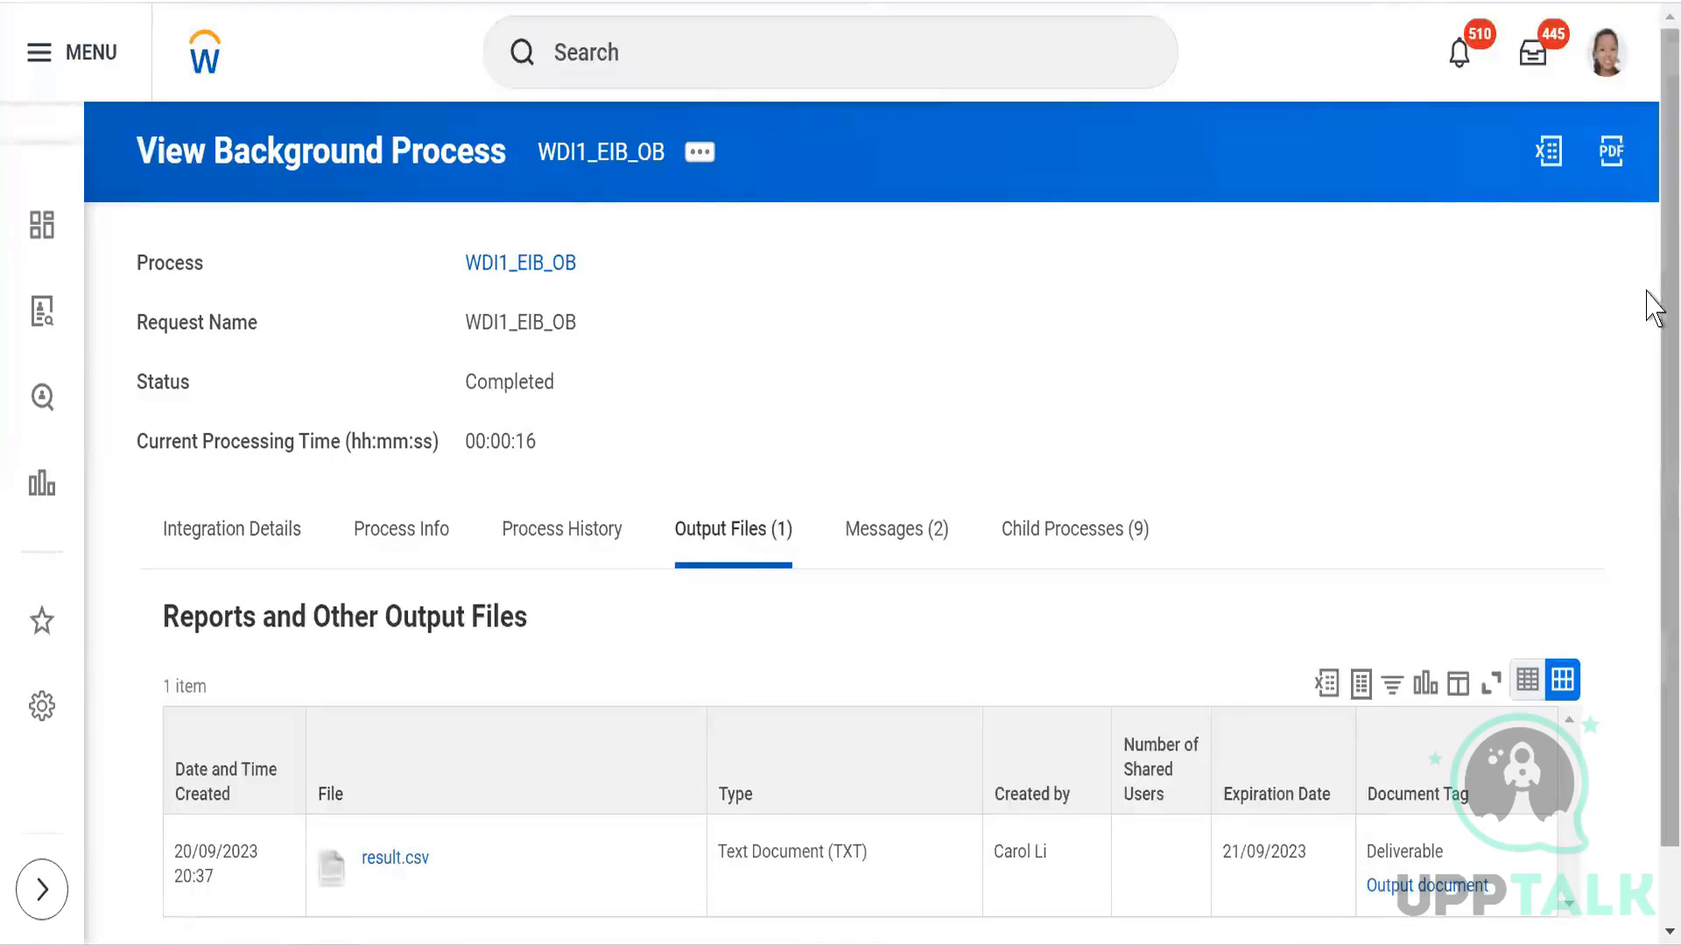
pyautogui.scroll(-1, 1652, 561)
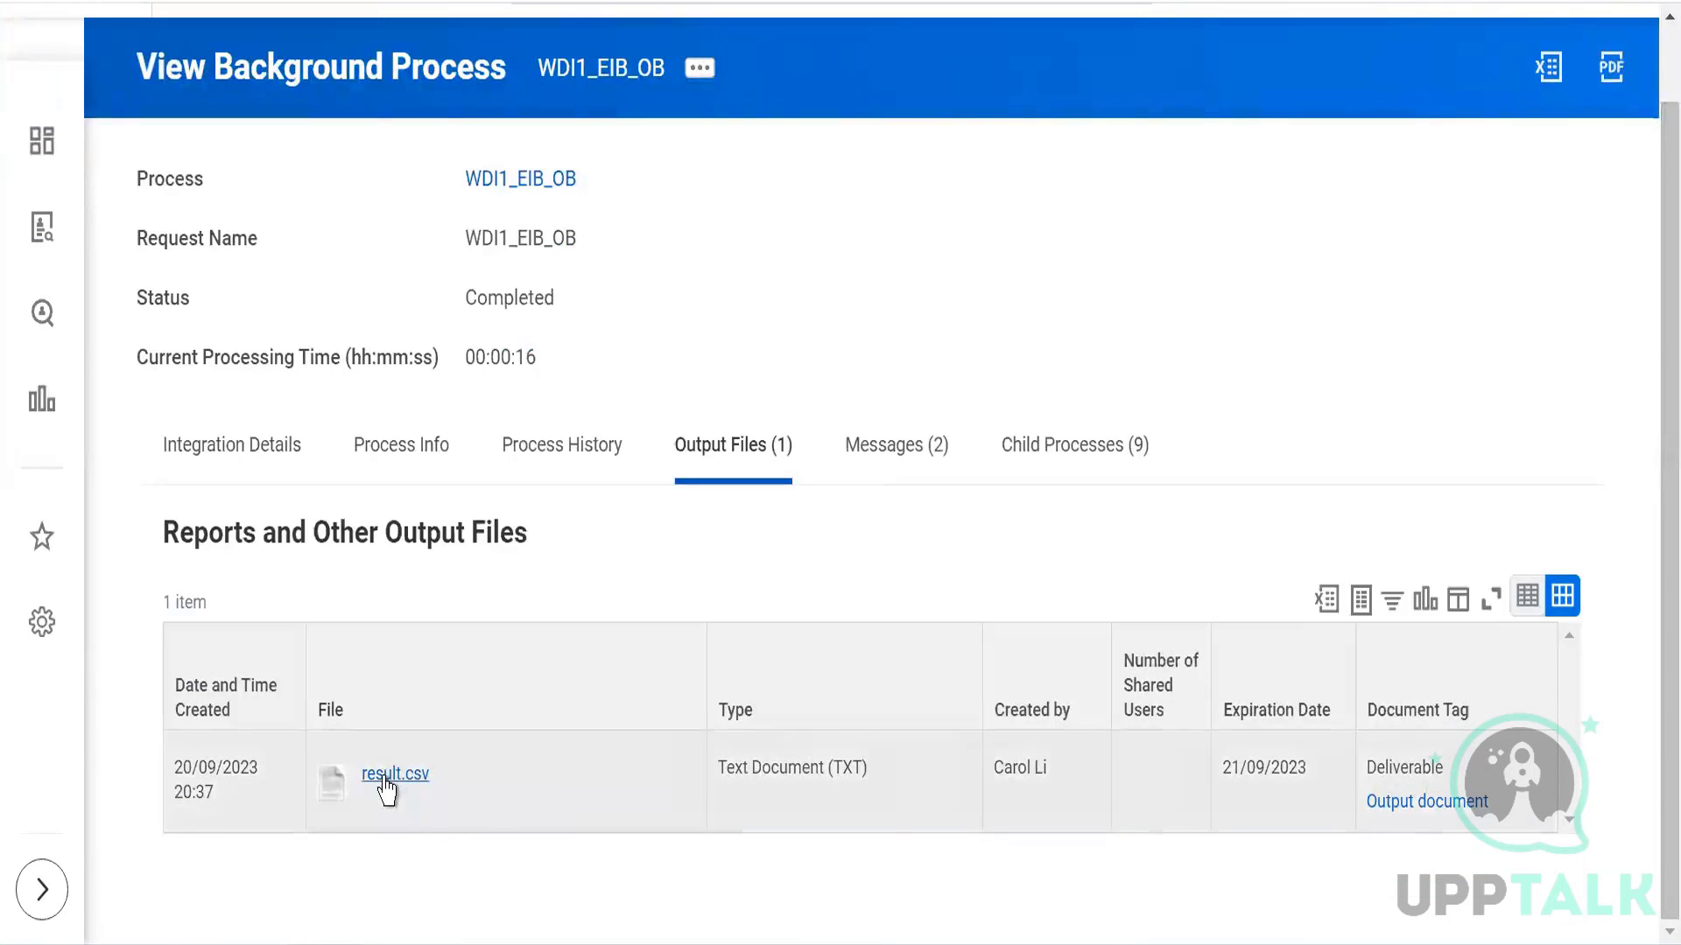
# Step: Open the result.csv output file, and open its downloaded copy, result (11), from the Downloads folder in Excel
pyautogui.click(384, 778)
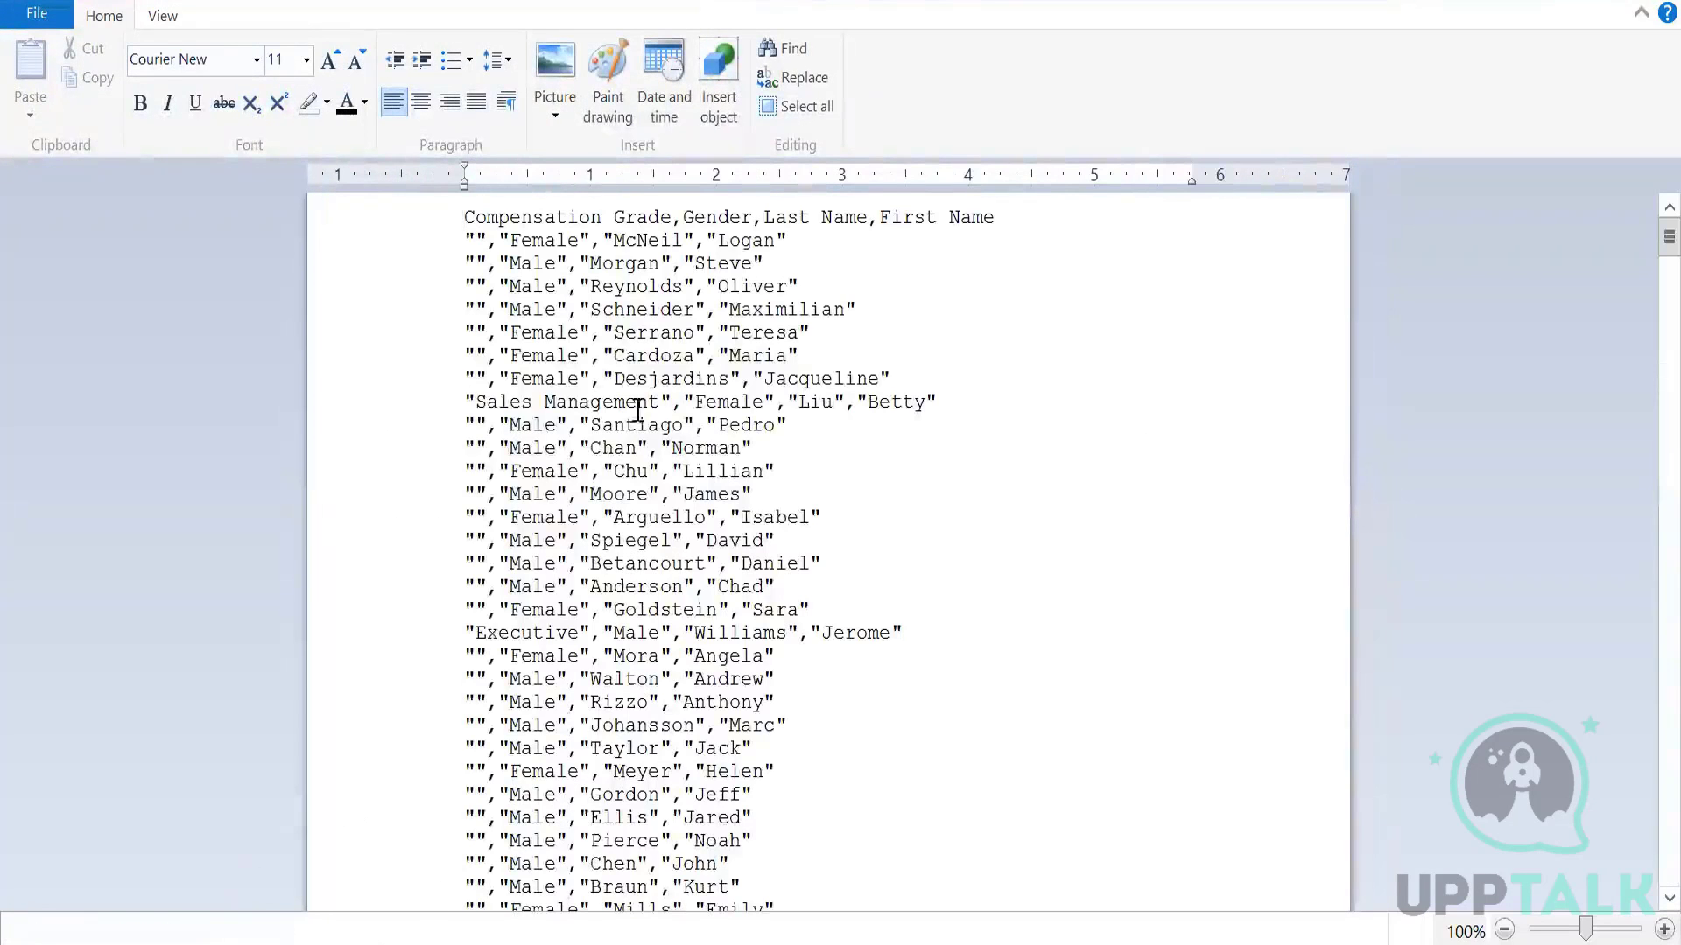
pyautogui.press('super+e')
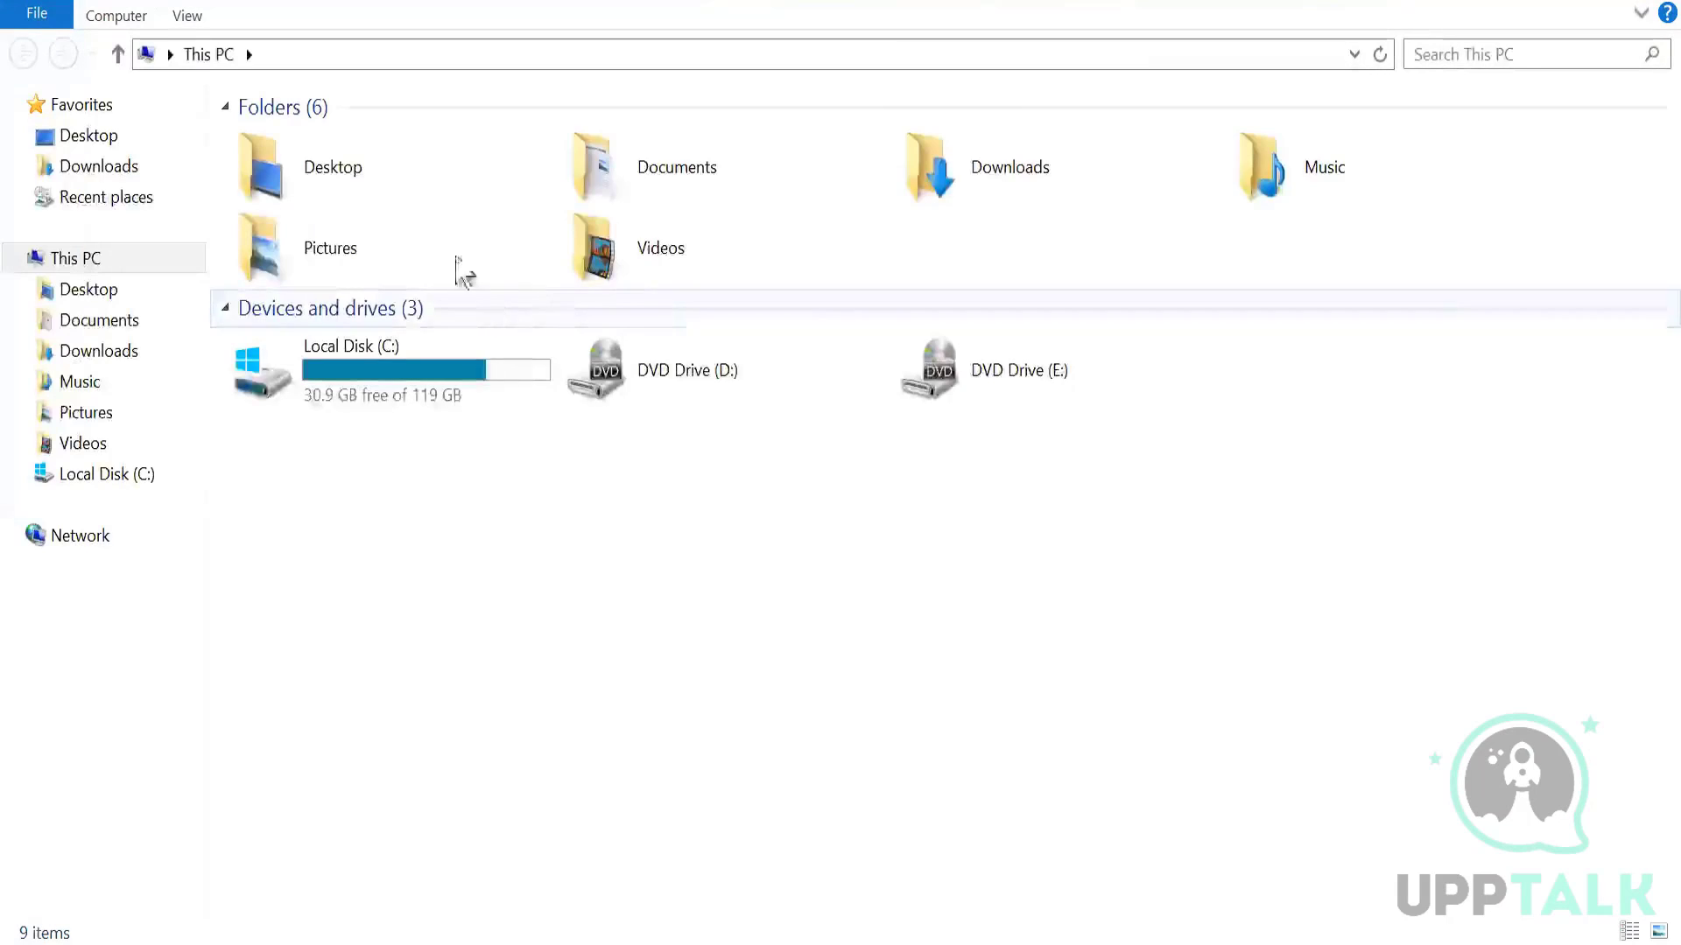
pyautogui.doubleClick(972, 162)
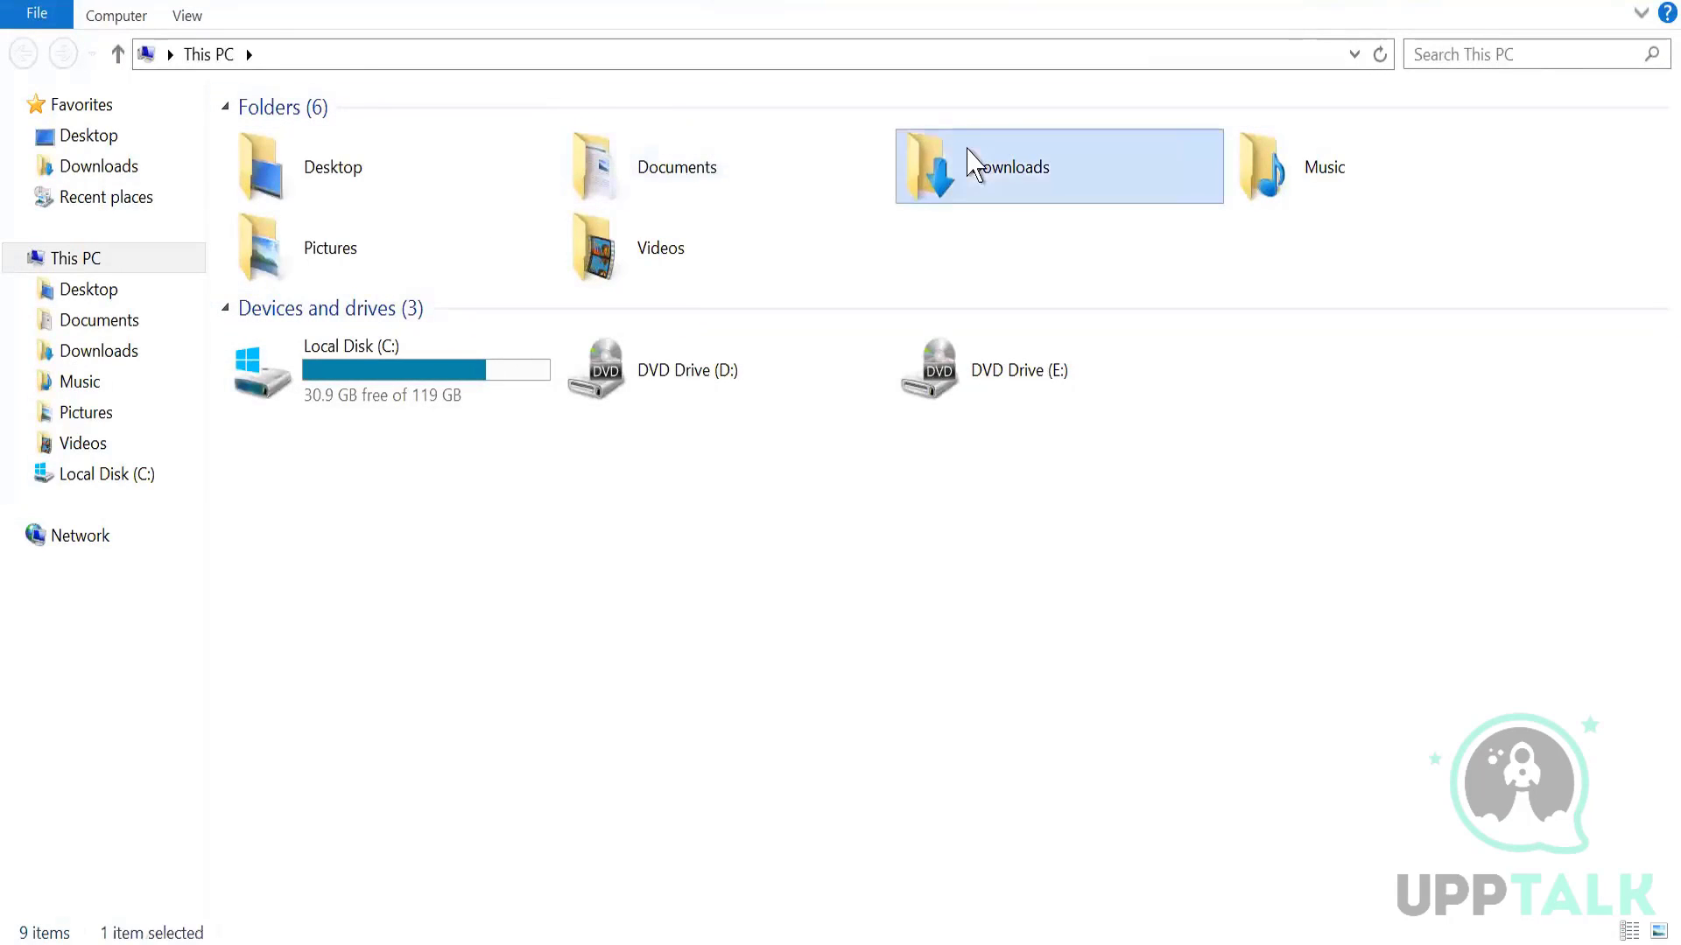
pyautogui.click(287, 194)
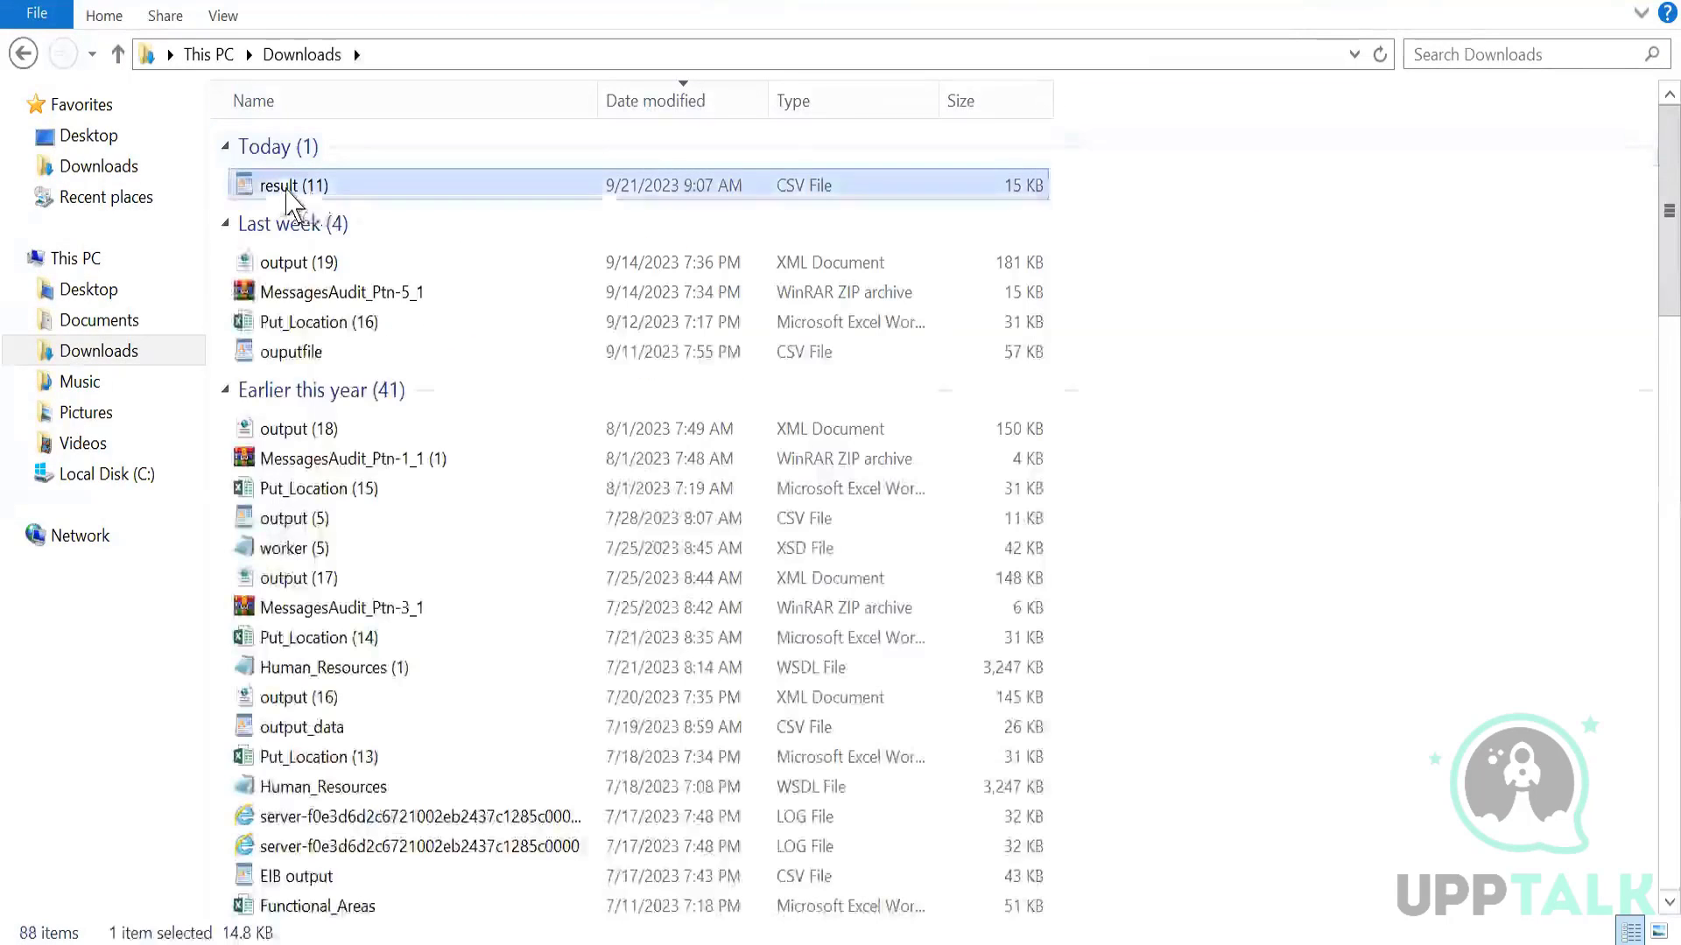
pyautogui.rightClick(288, 194)
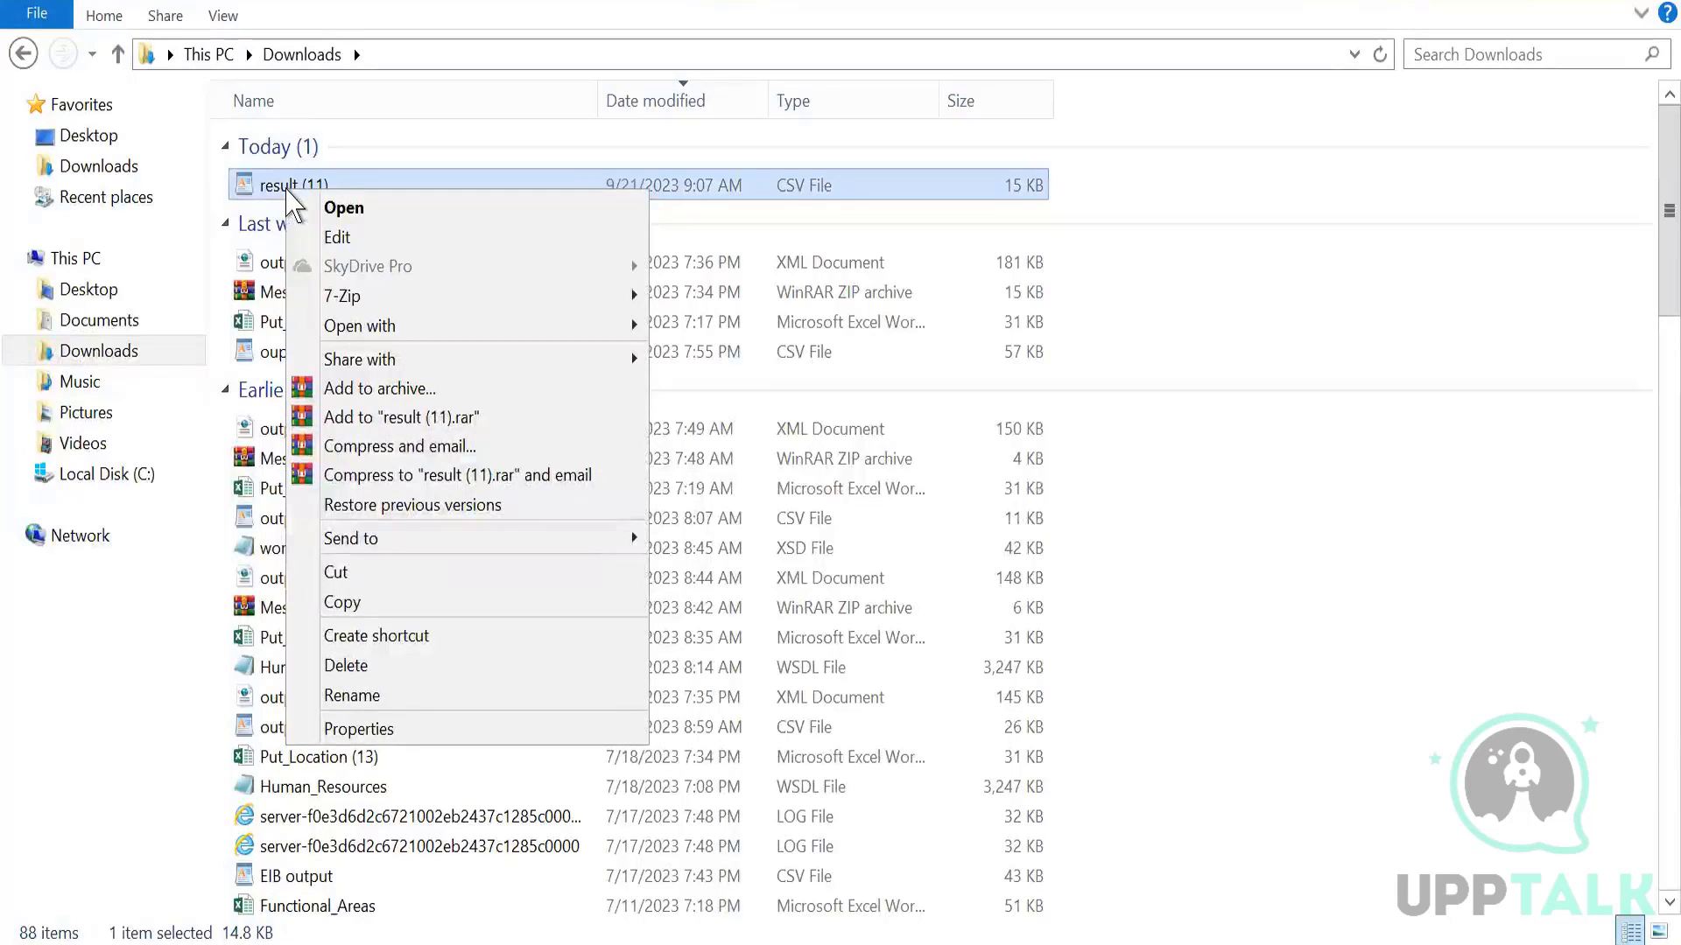
pyautogui.moveTo(406, 329)
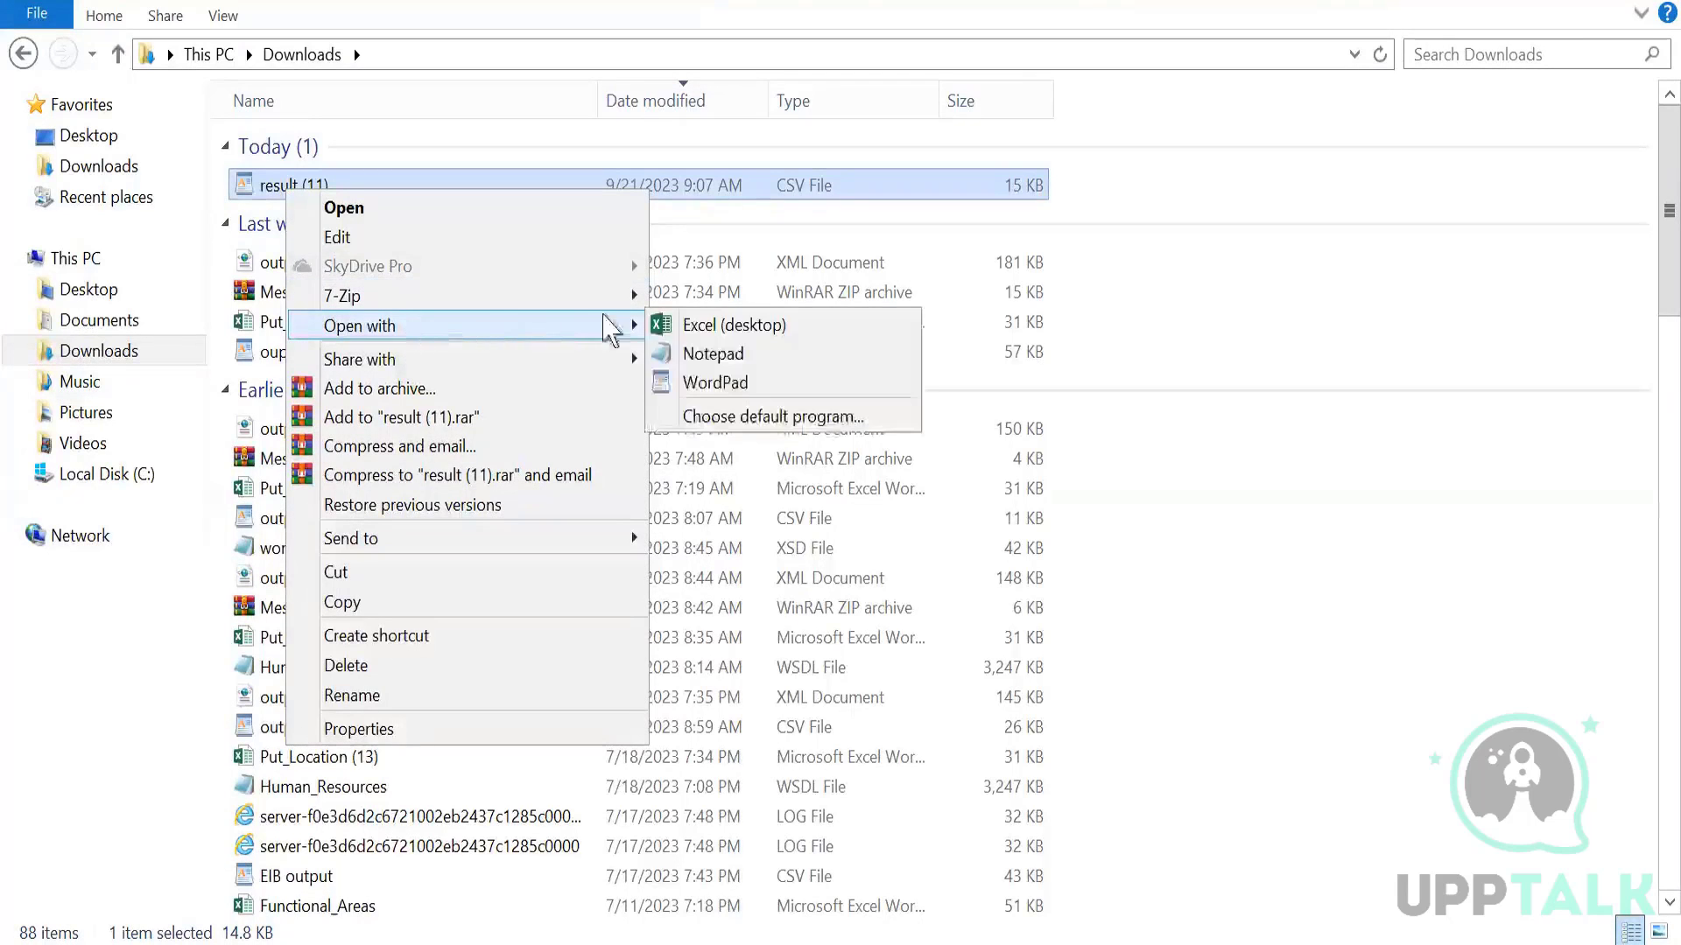
pyautogui.click(692, 324)
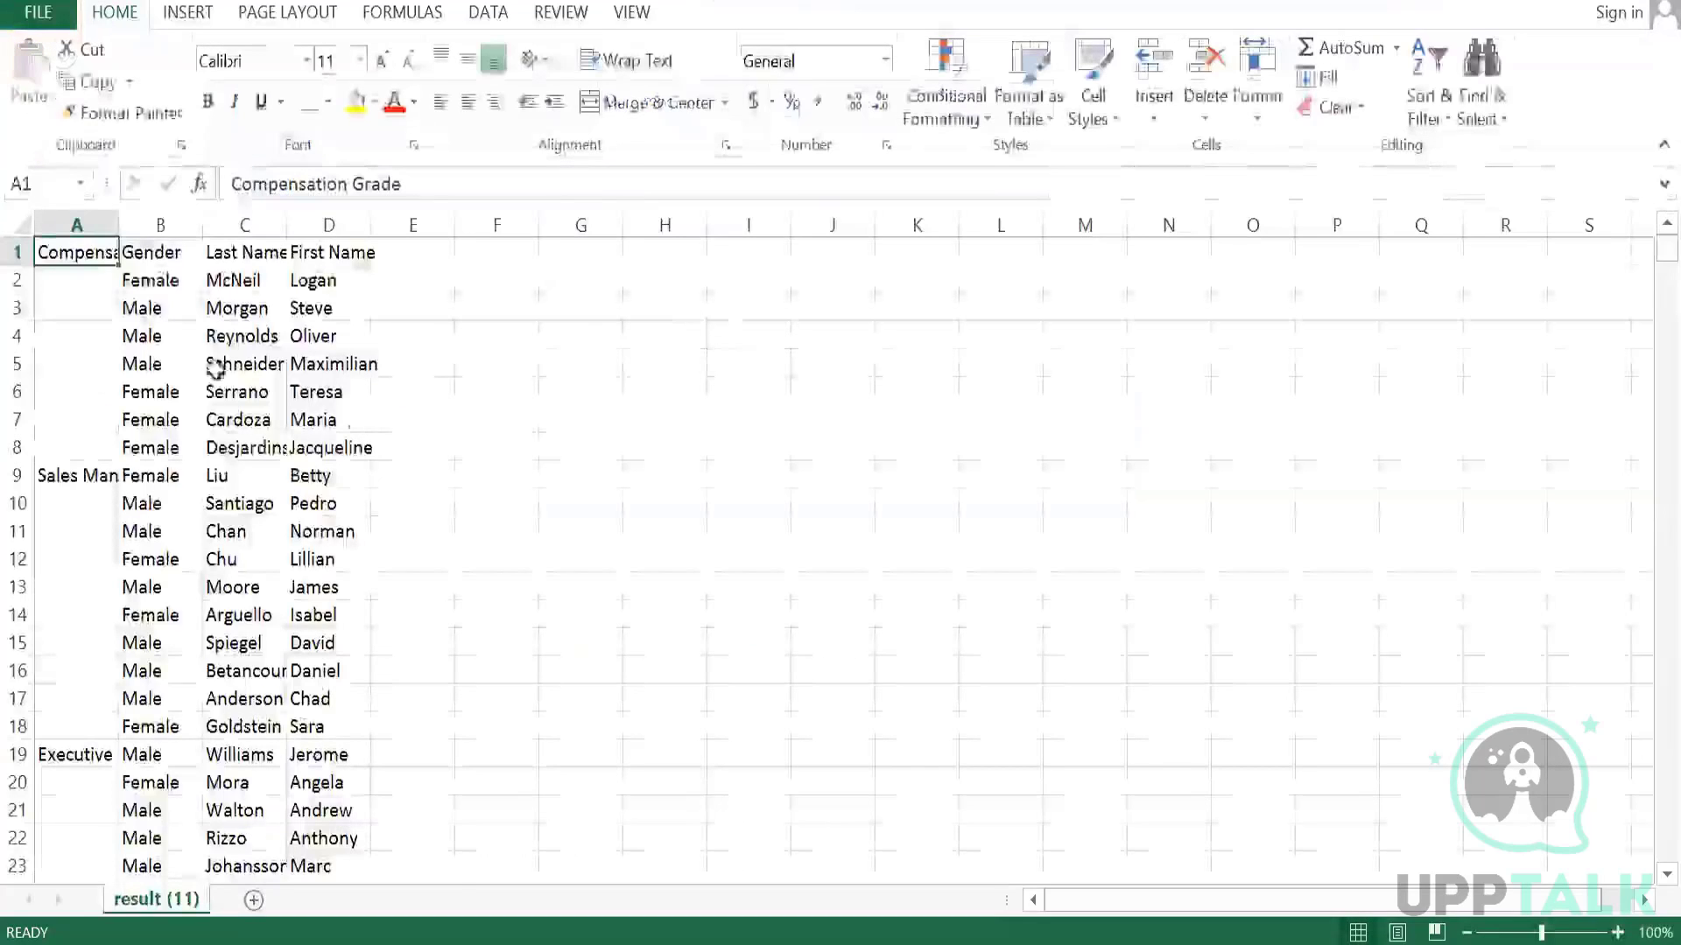
# Step: Auto-fit the Compensation Grade, Gender, Last Name and First Name columns to their contents
pyautogui.doubleClick(117, 225)
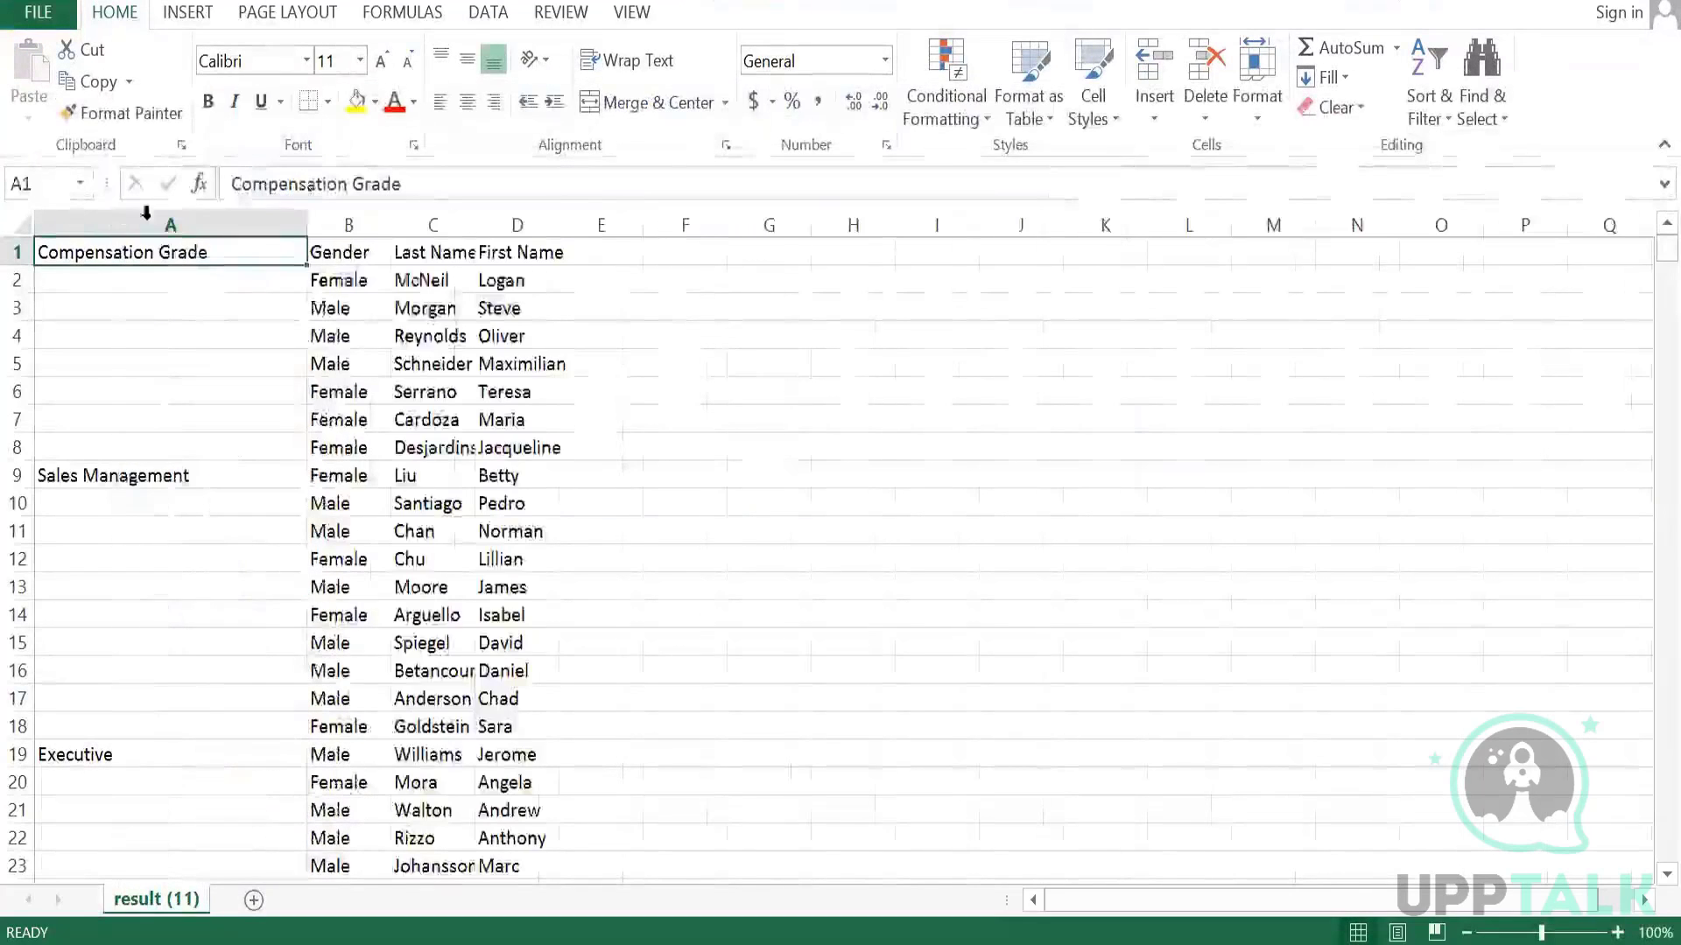
pyautogui.doubleClick(391, 225)
pyautogui.doubleClick(498, 225)
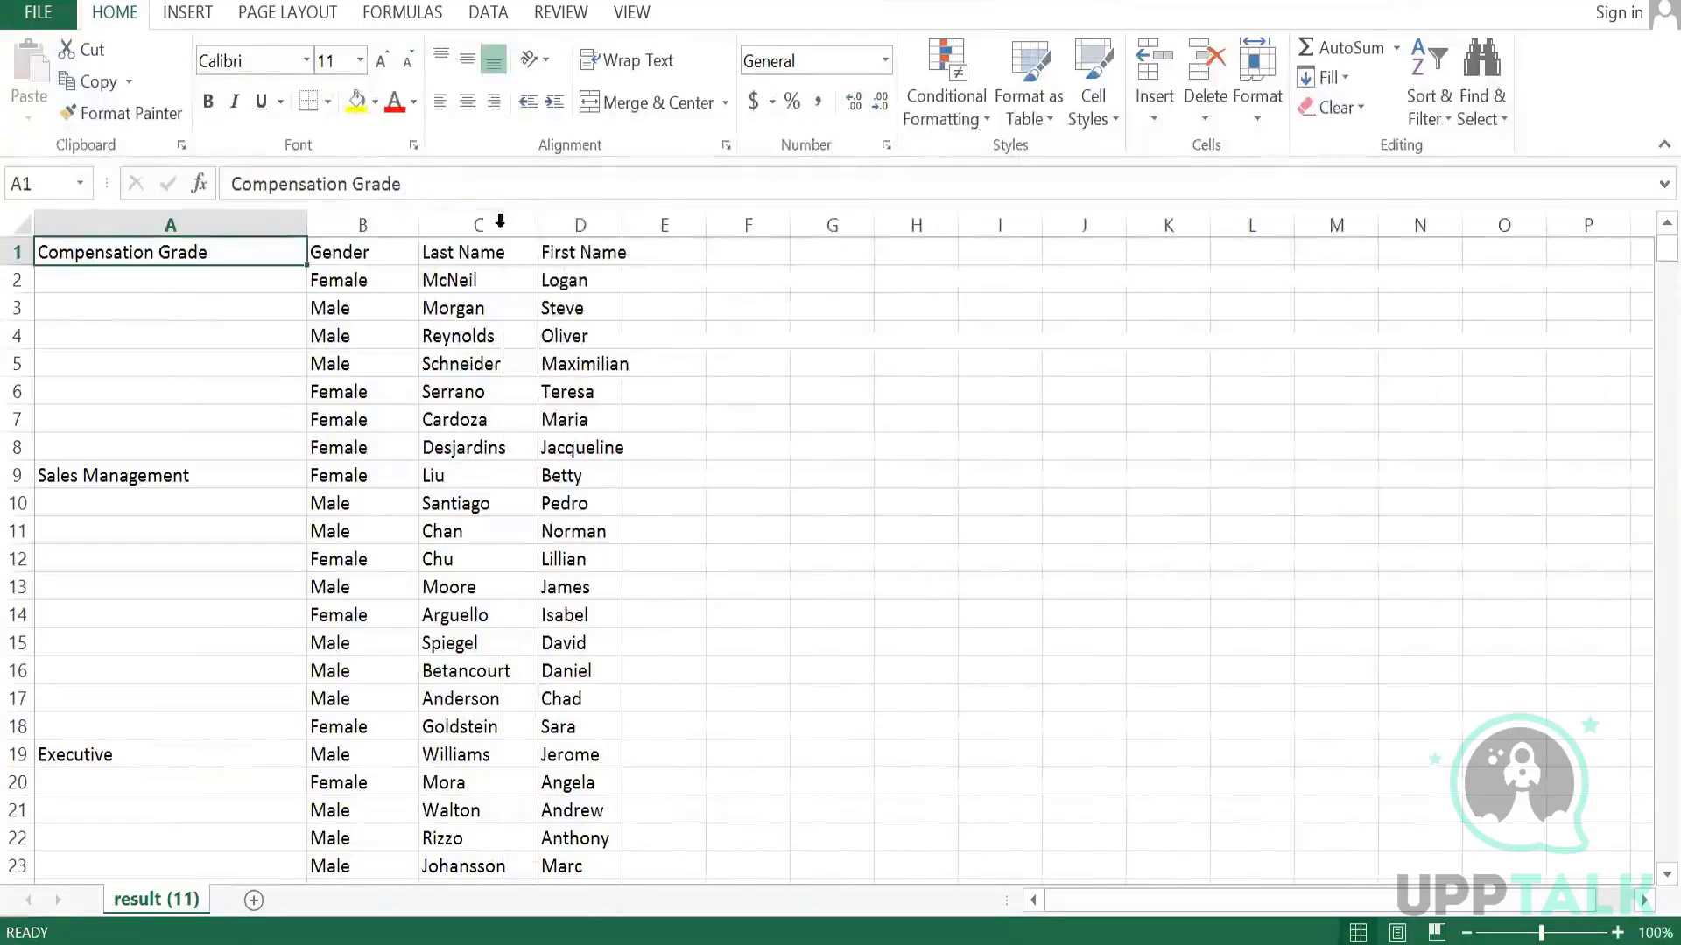
pyautogui.doubleClick(621, 225)
pyautogui.click(773, 359)
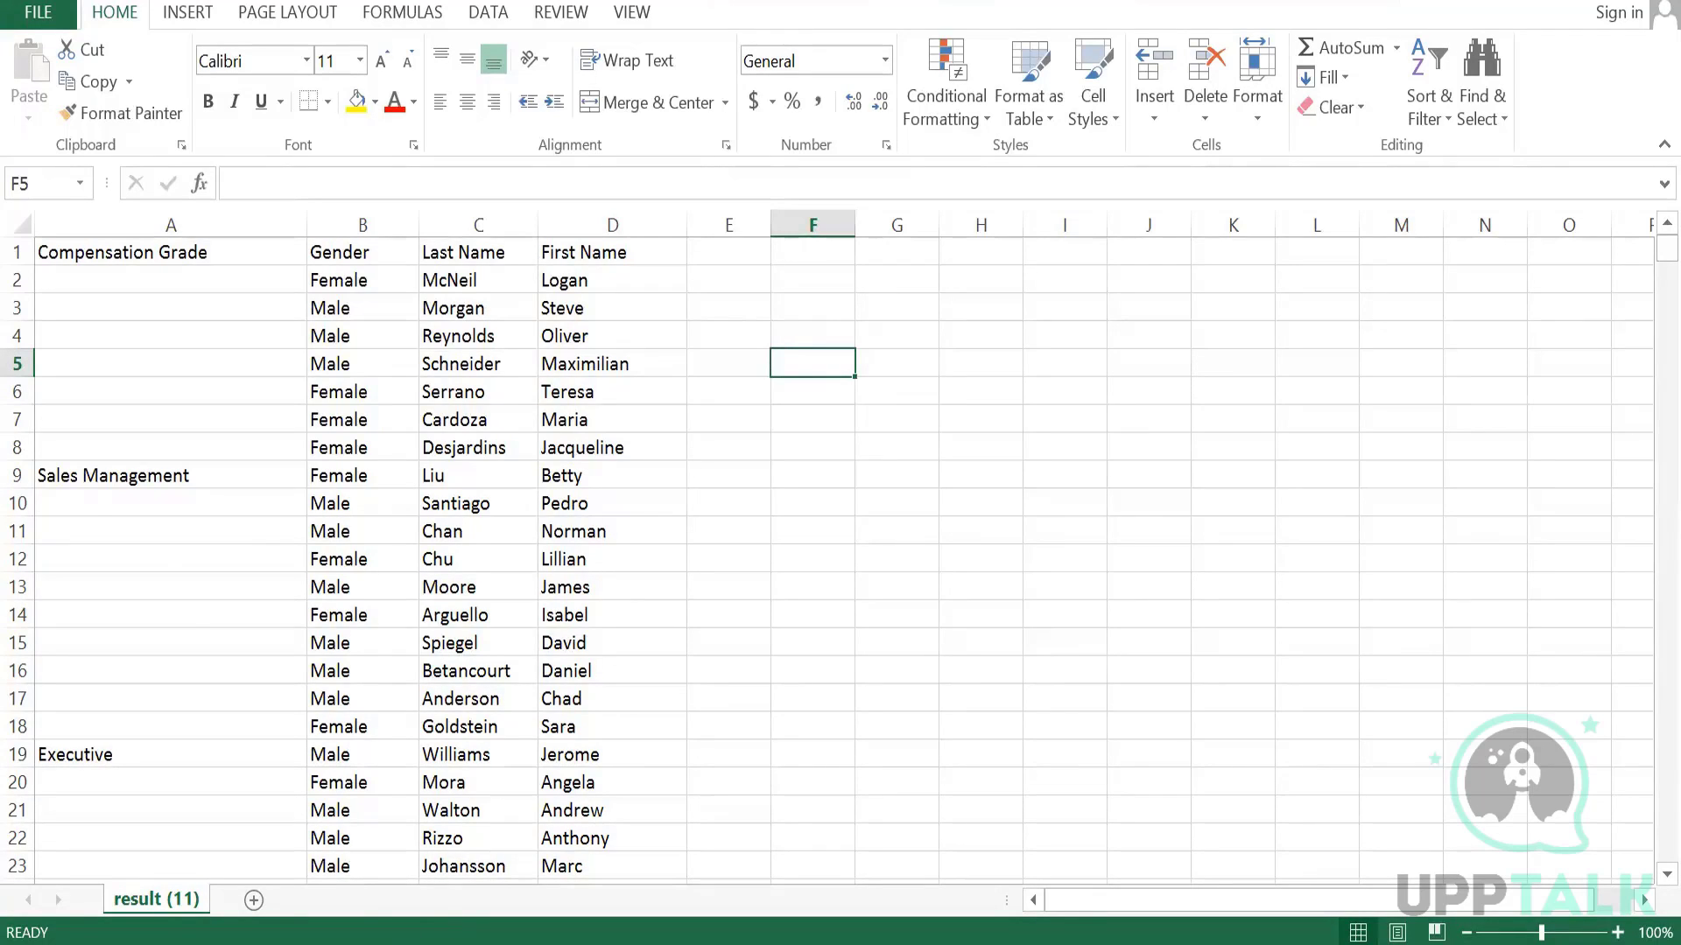
# Step: Switch back to Workday in the browser and open the WDI1_EIB_OB interface for editing at its Deliver stage
pyautogui.click(342, 943)
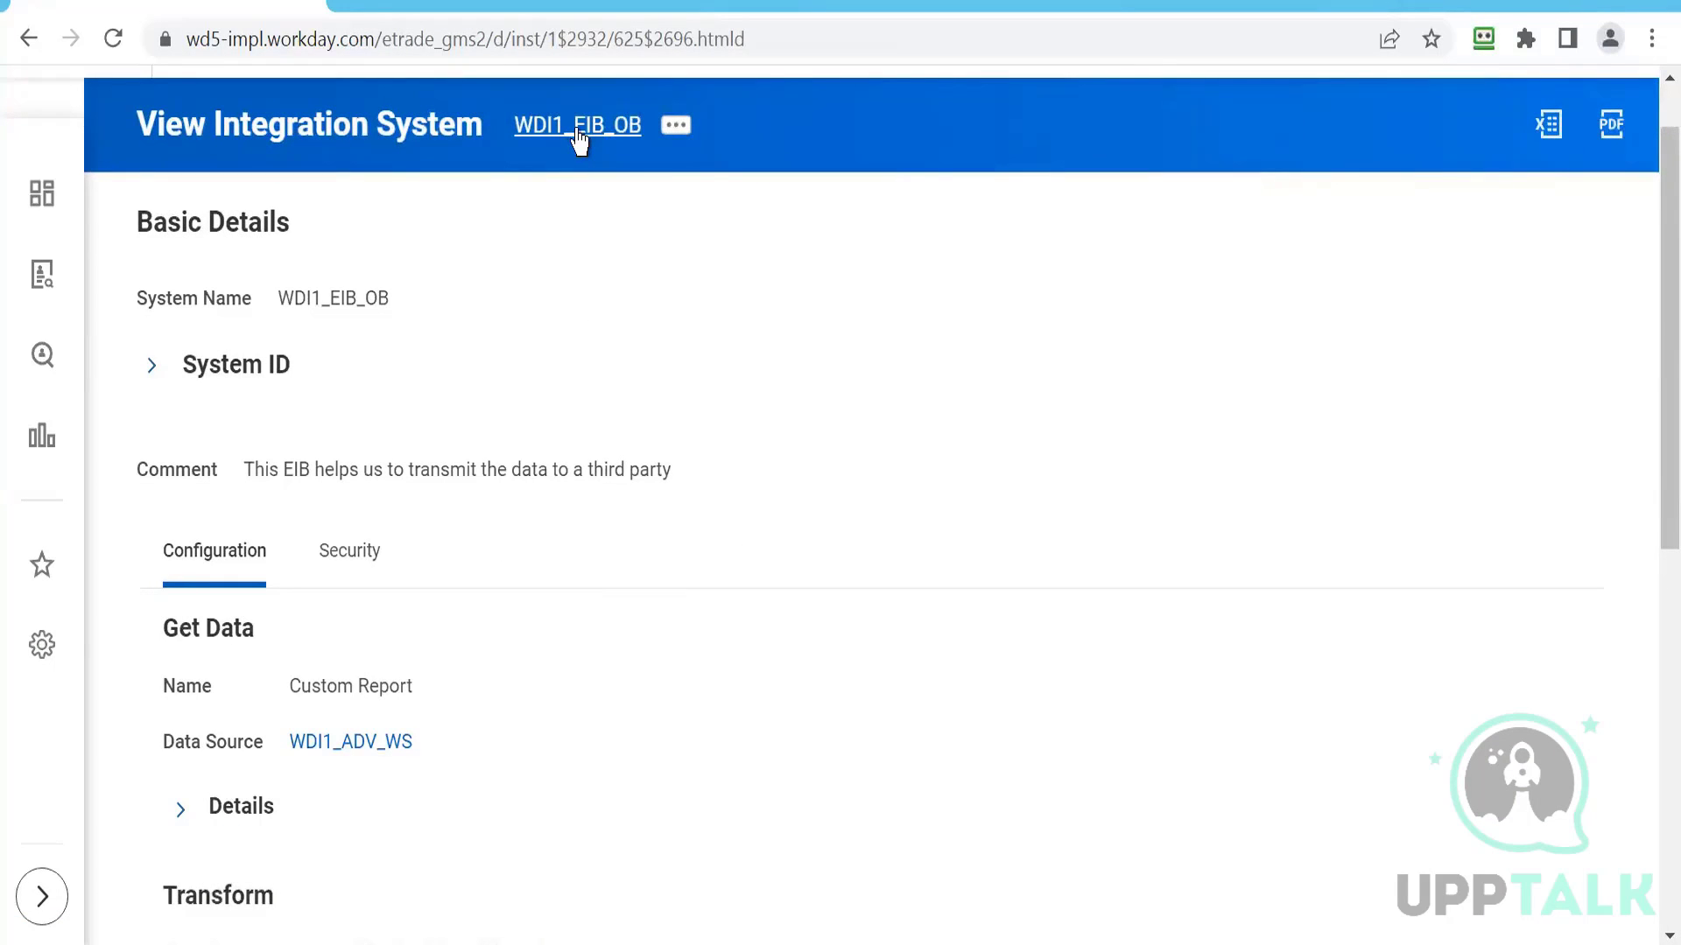
pyautogui.click(682, 127)
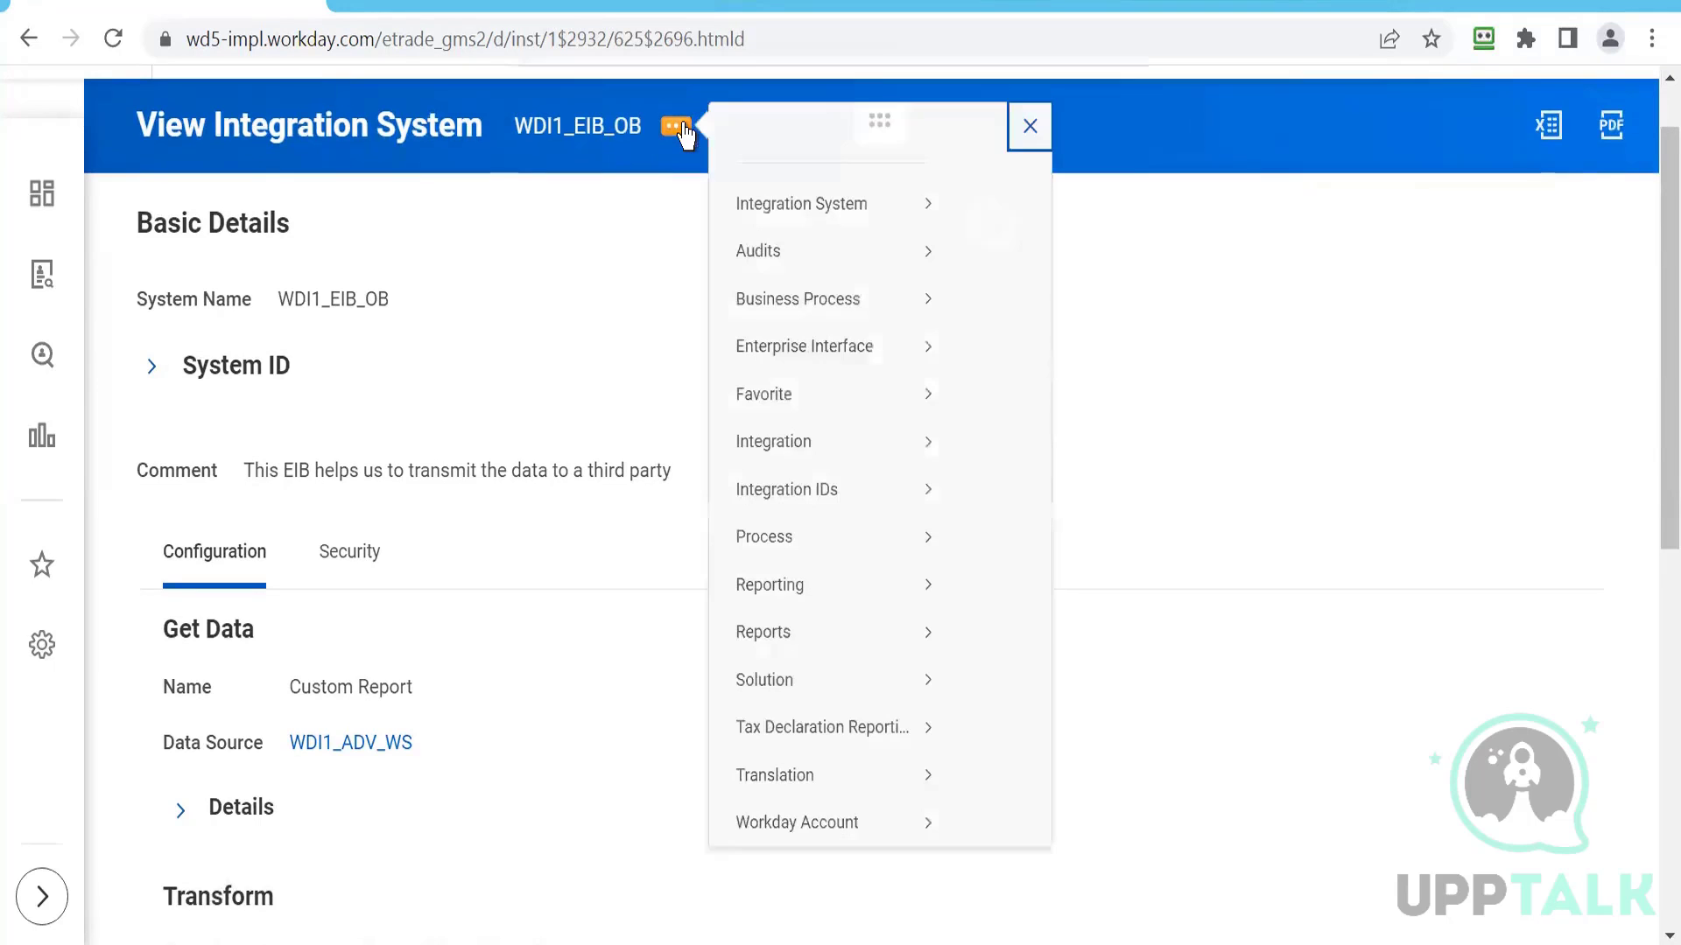
pyautogui.moveTo(853, 386)
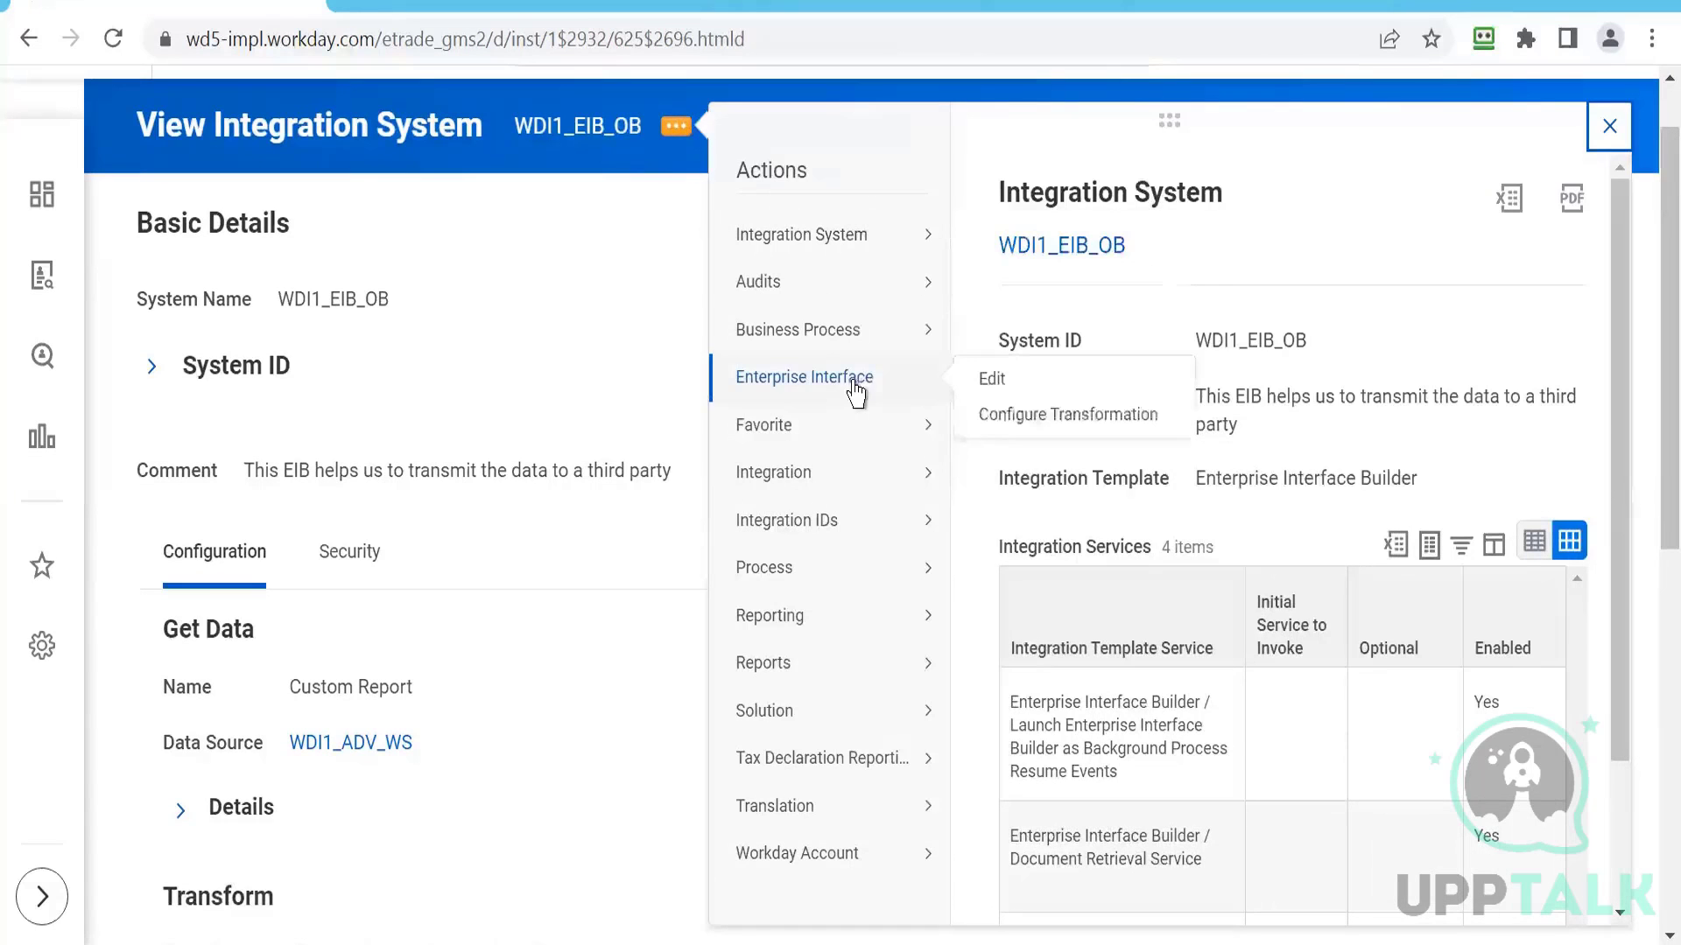
pyautogui.click(994, 381)
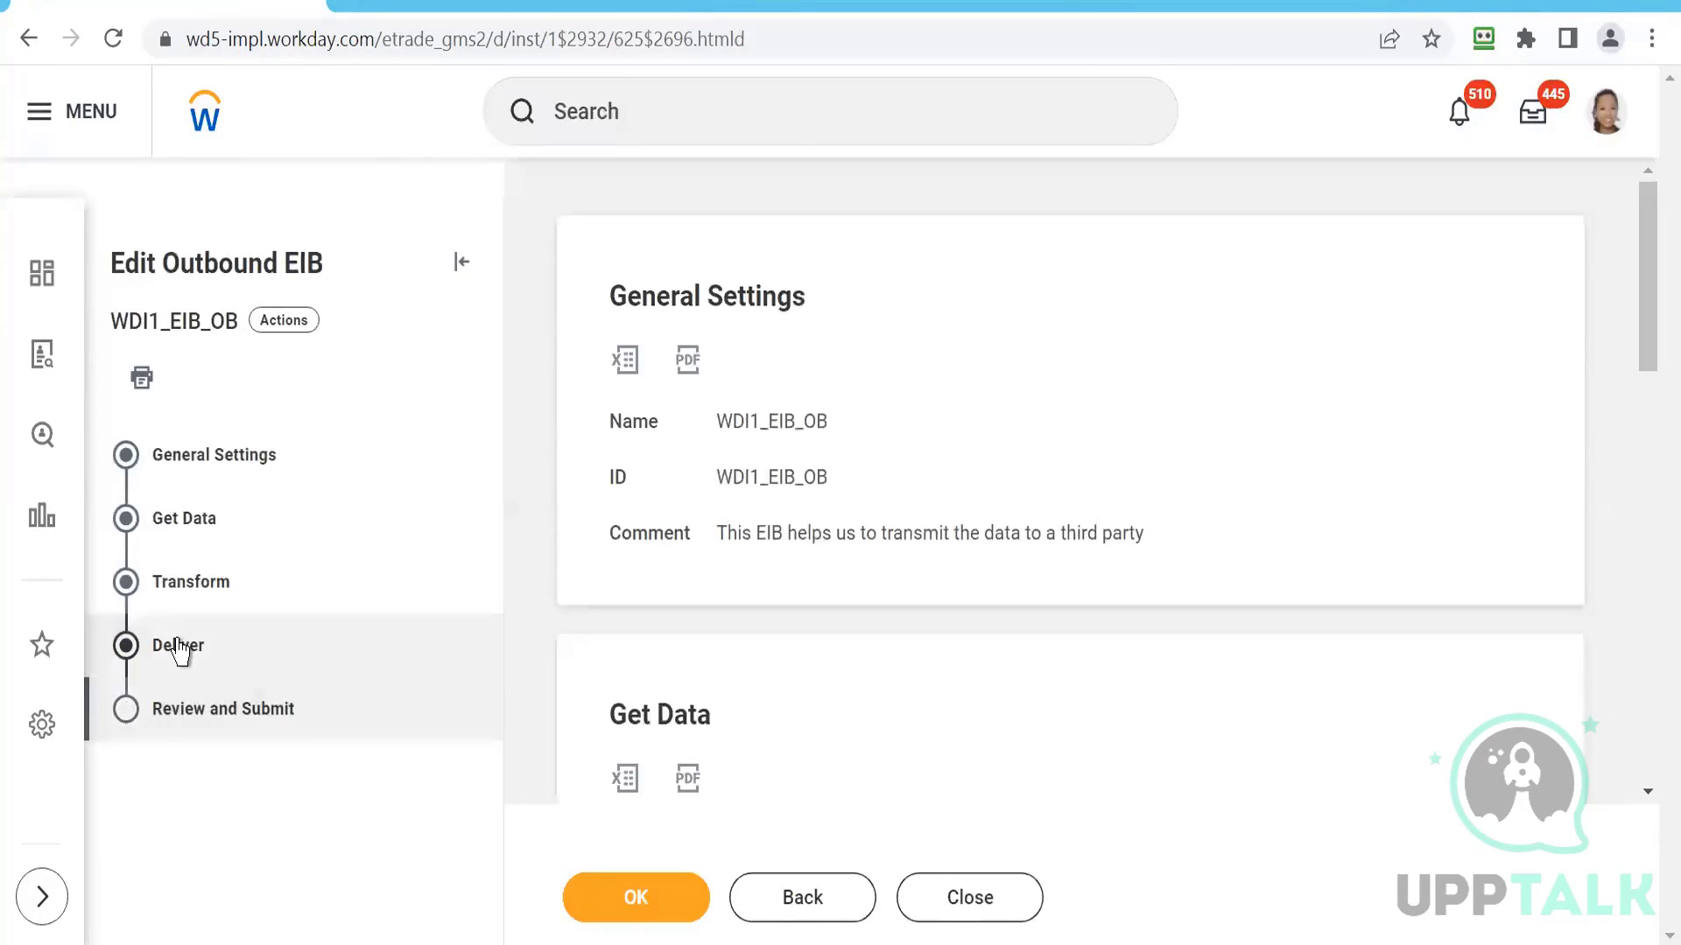
pyautogui.click(180, 650)
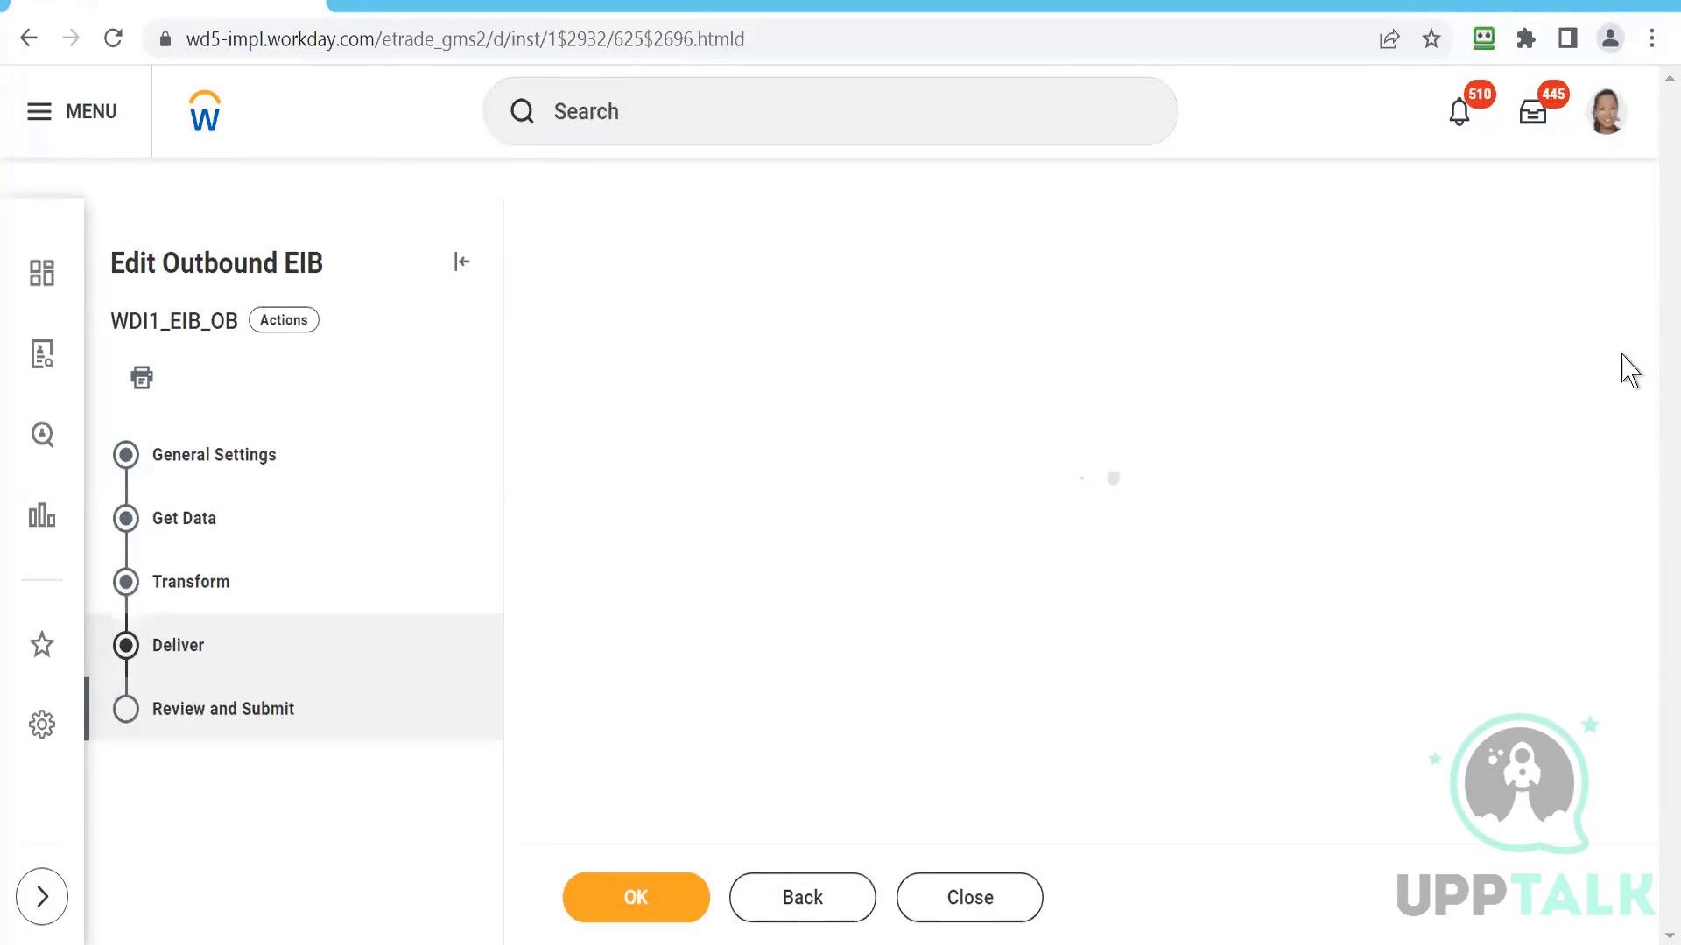
pyautogui.moveTo(1653, 331); pyautogui.dragTo(1651, 421)
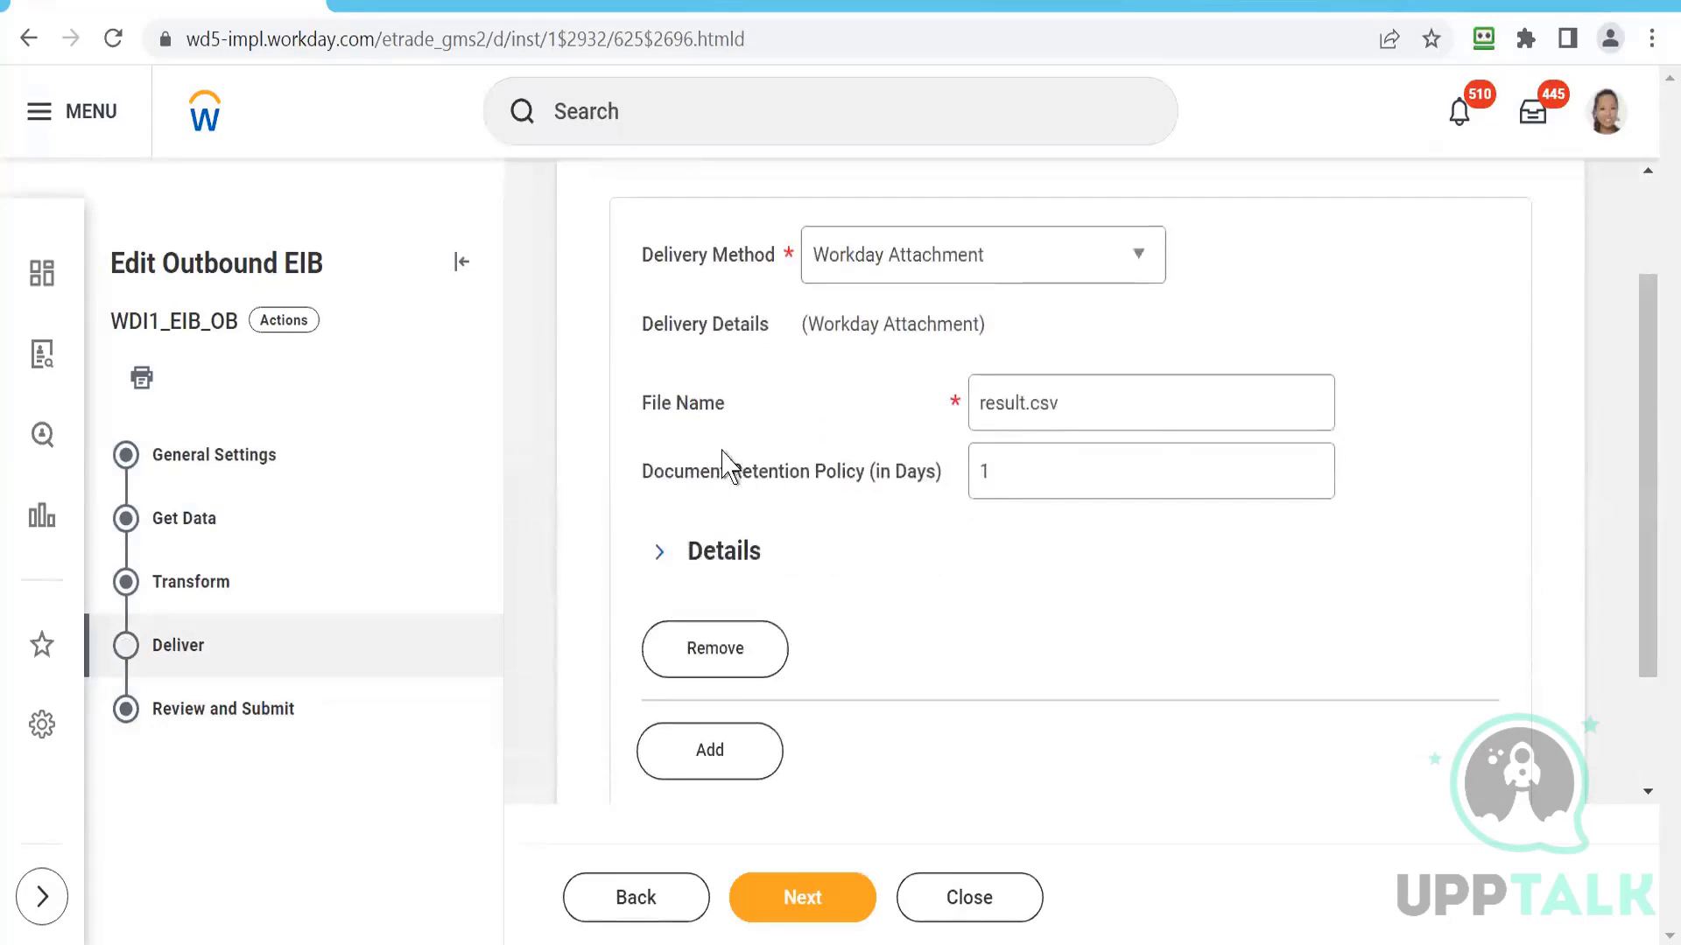
# Step: Try document retention policy values of 181 and 180 days for the Workday Attachment delivery
pyautogui.click(1021, 464)
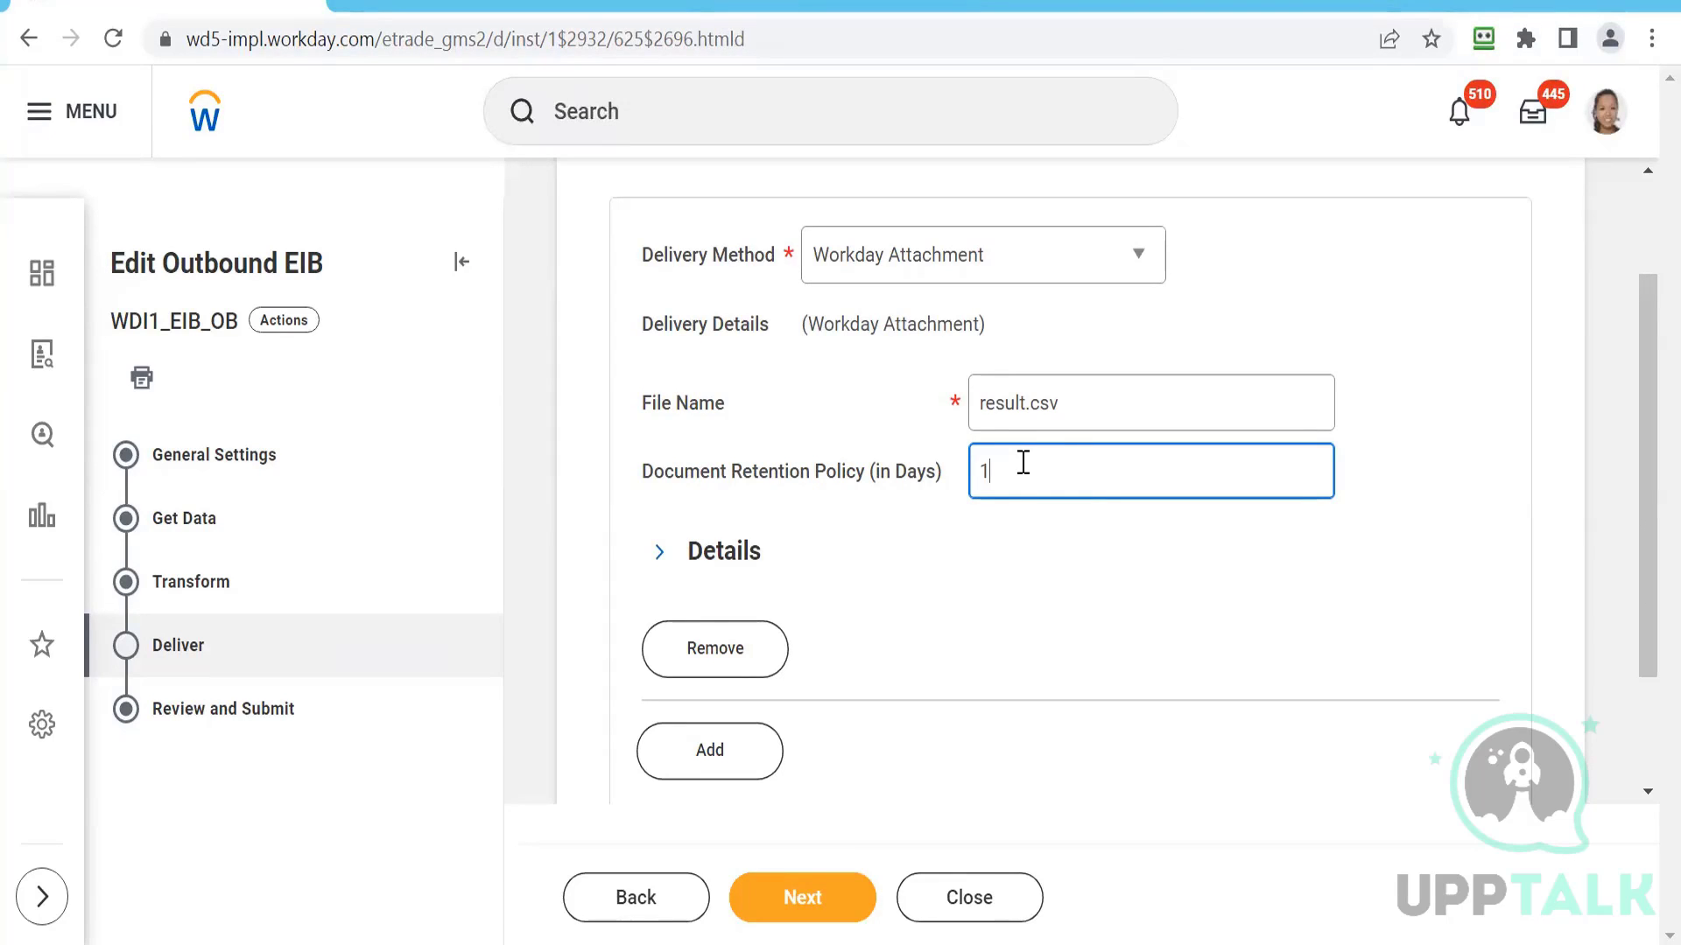
pyautogui.write('81')
pyautogui.click(1053, 577)
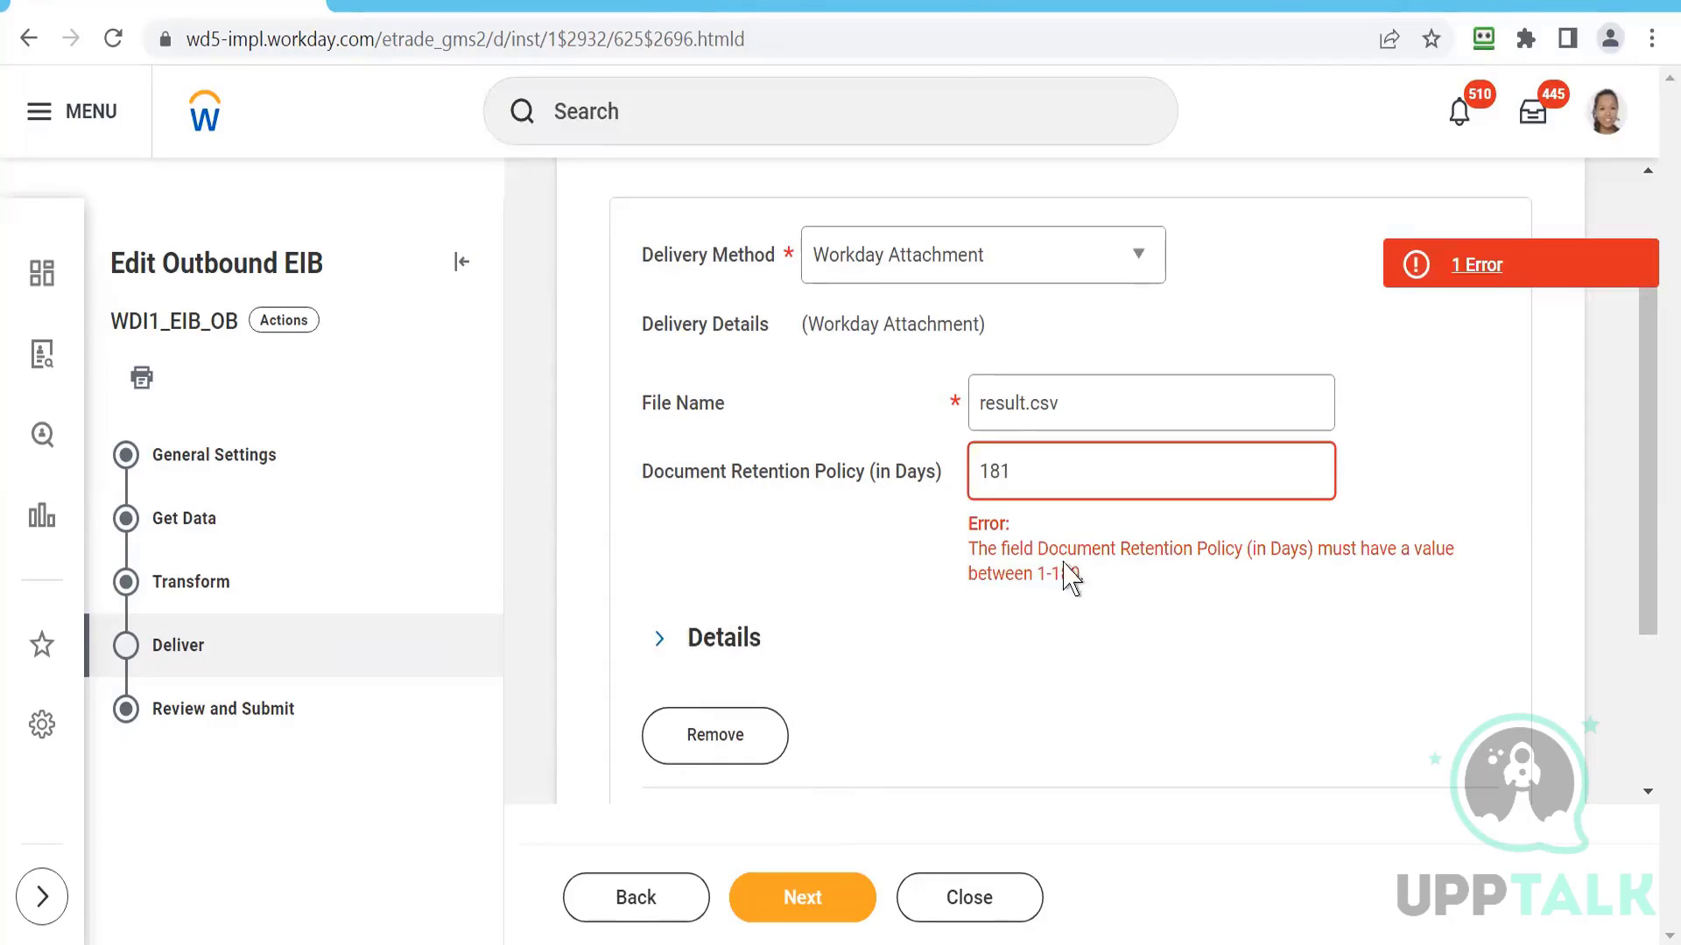
pyautogui.moveTo(1014, 548); pyautogui.dragTo(1110, 593)
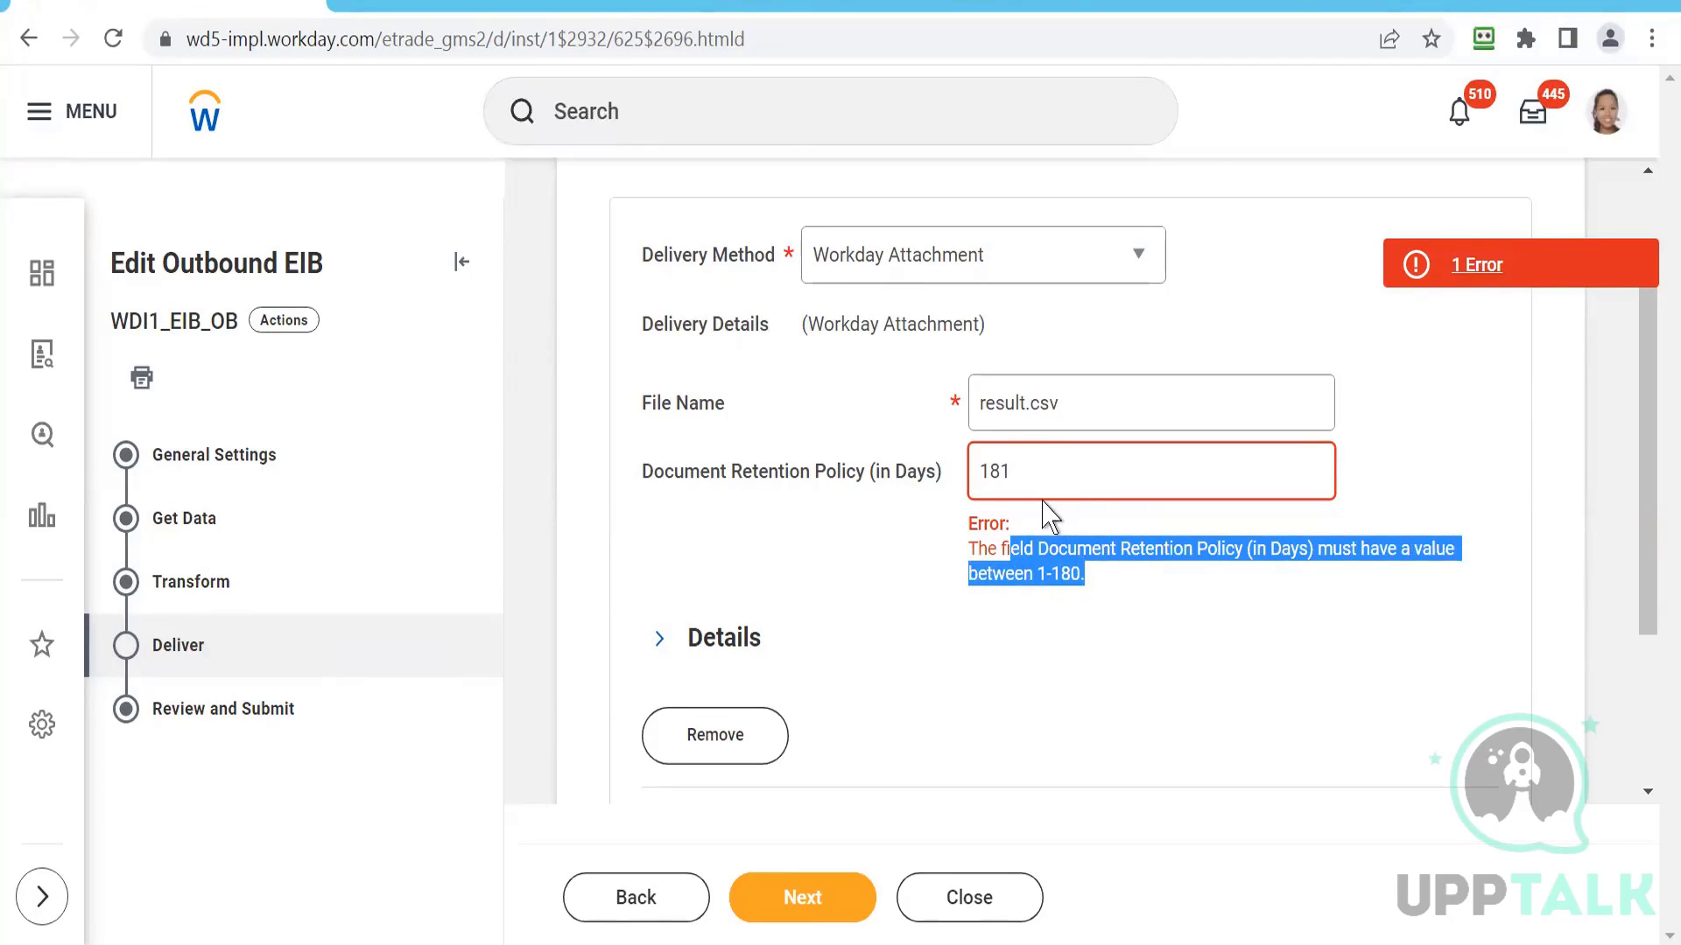
pyautogui.click(1017, 473)
pyautogui.press('BackSpace')
pyautogui.write('0')
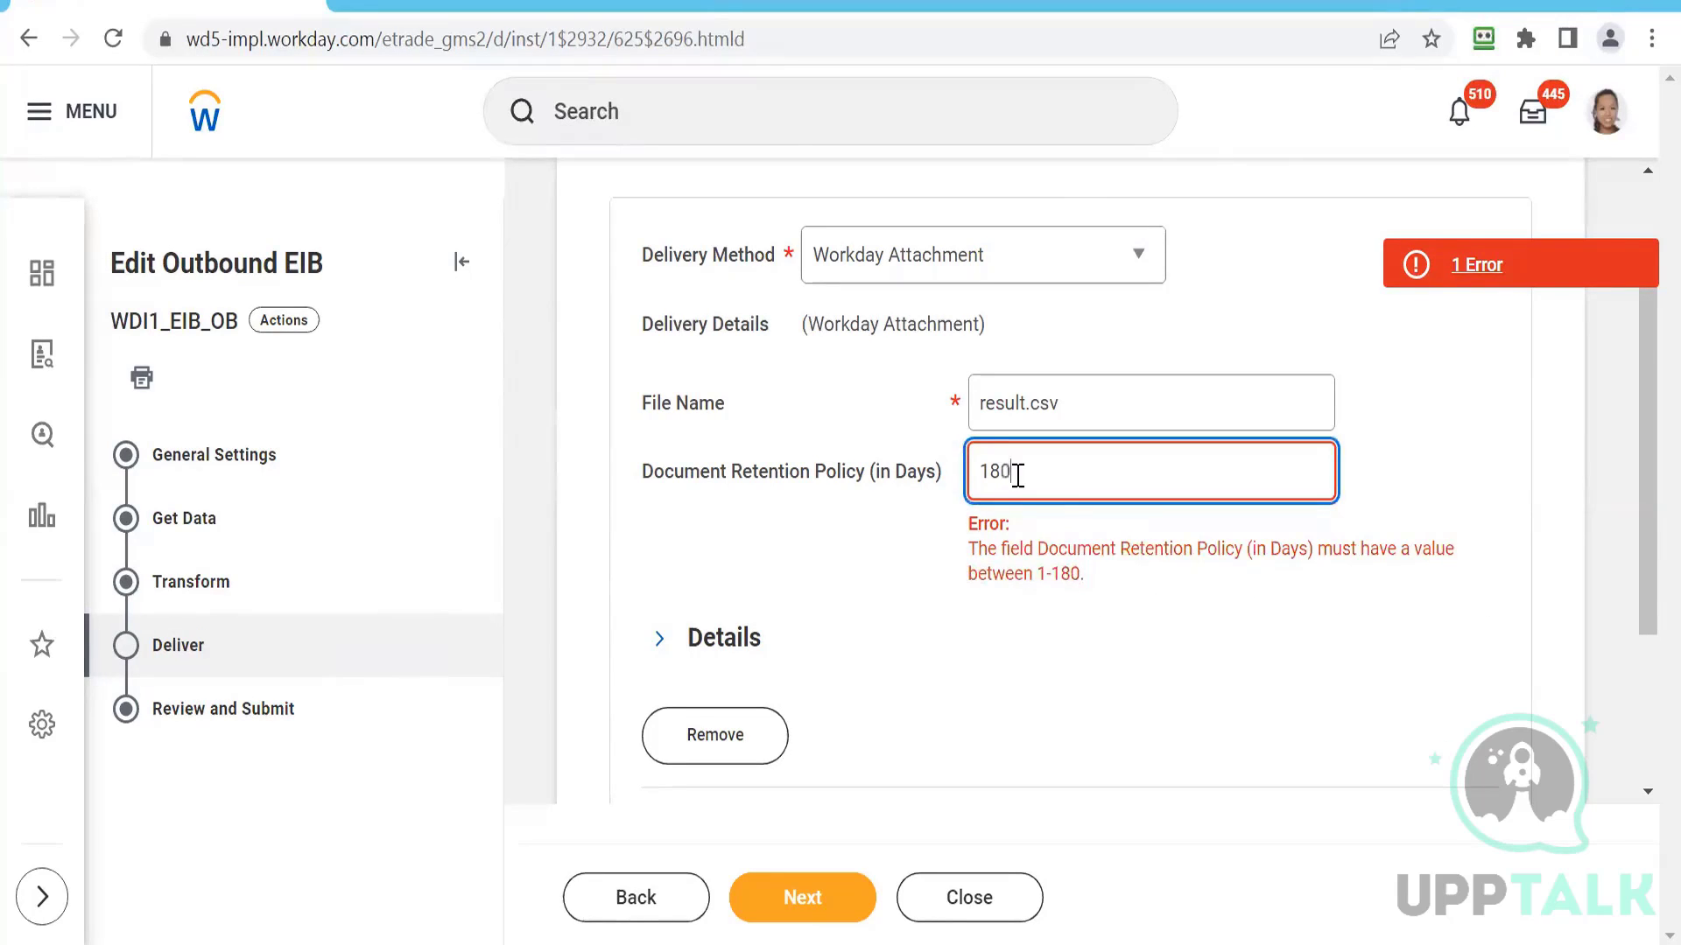
# Step: Set the document retention policy to 1 day, proceed to the review stage and submit the outbound EIB
pyautogui.press('BackSpace')
pyautogui.press('BackSpace')
pyautogui.click(1062, 744)
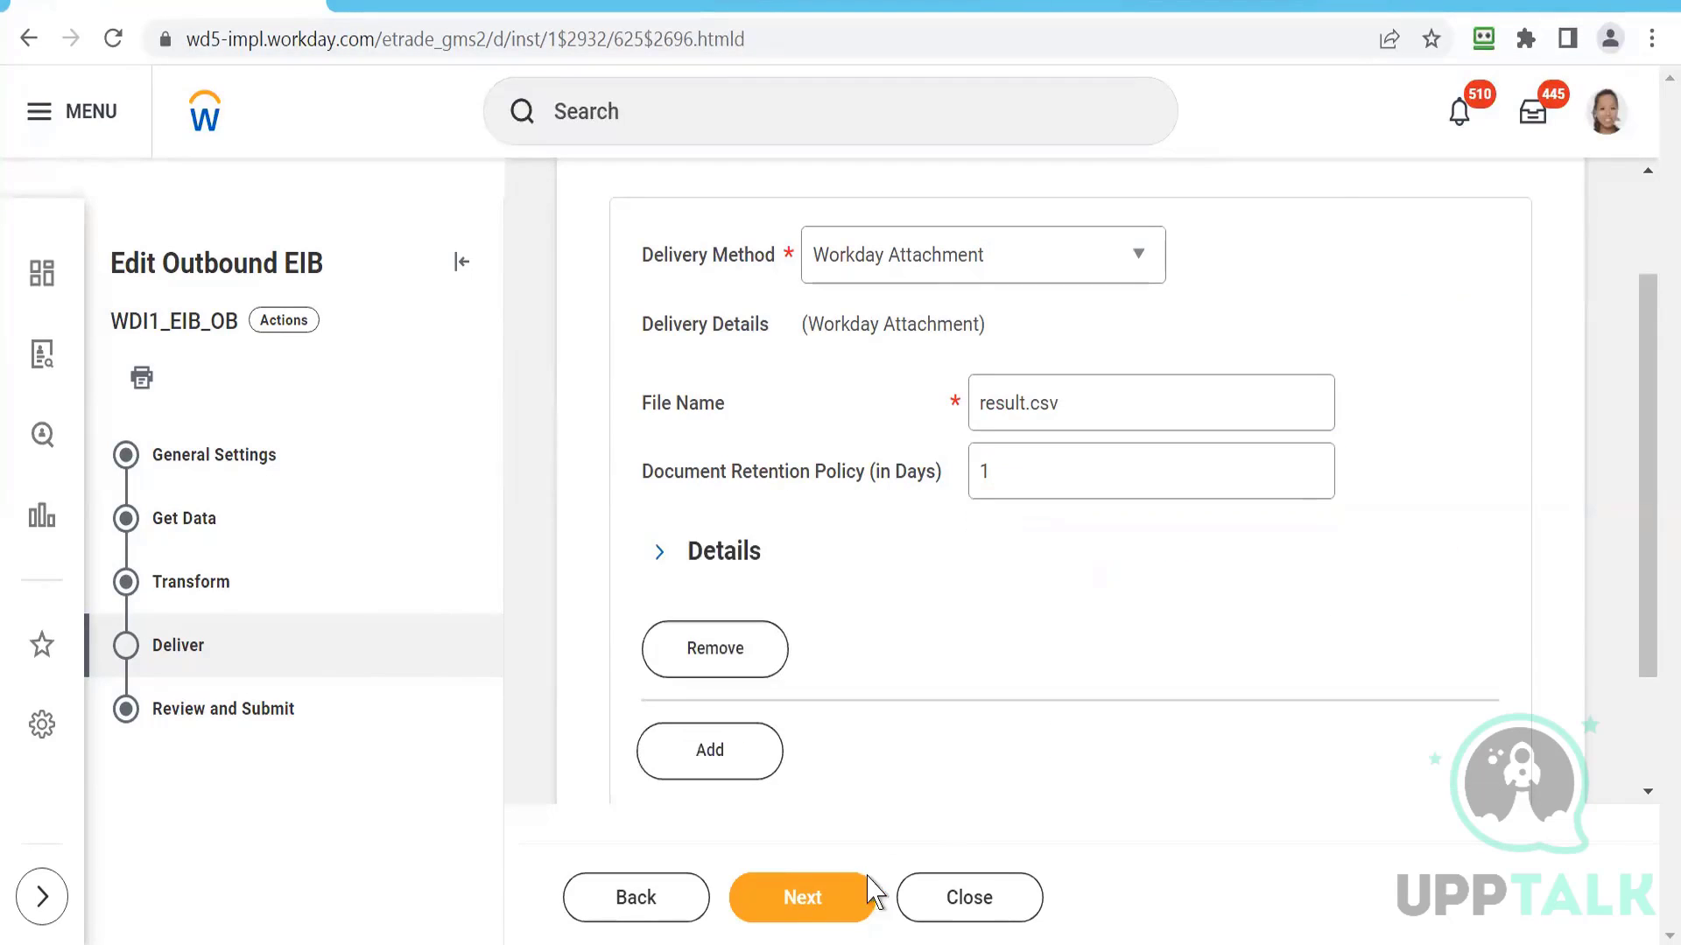
pyautogui.click(800, 899)
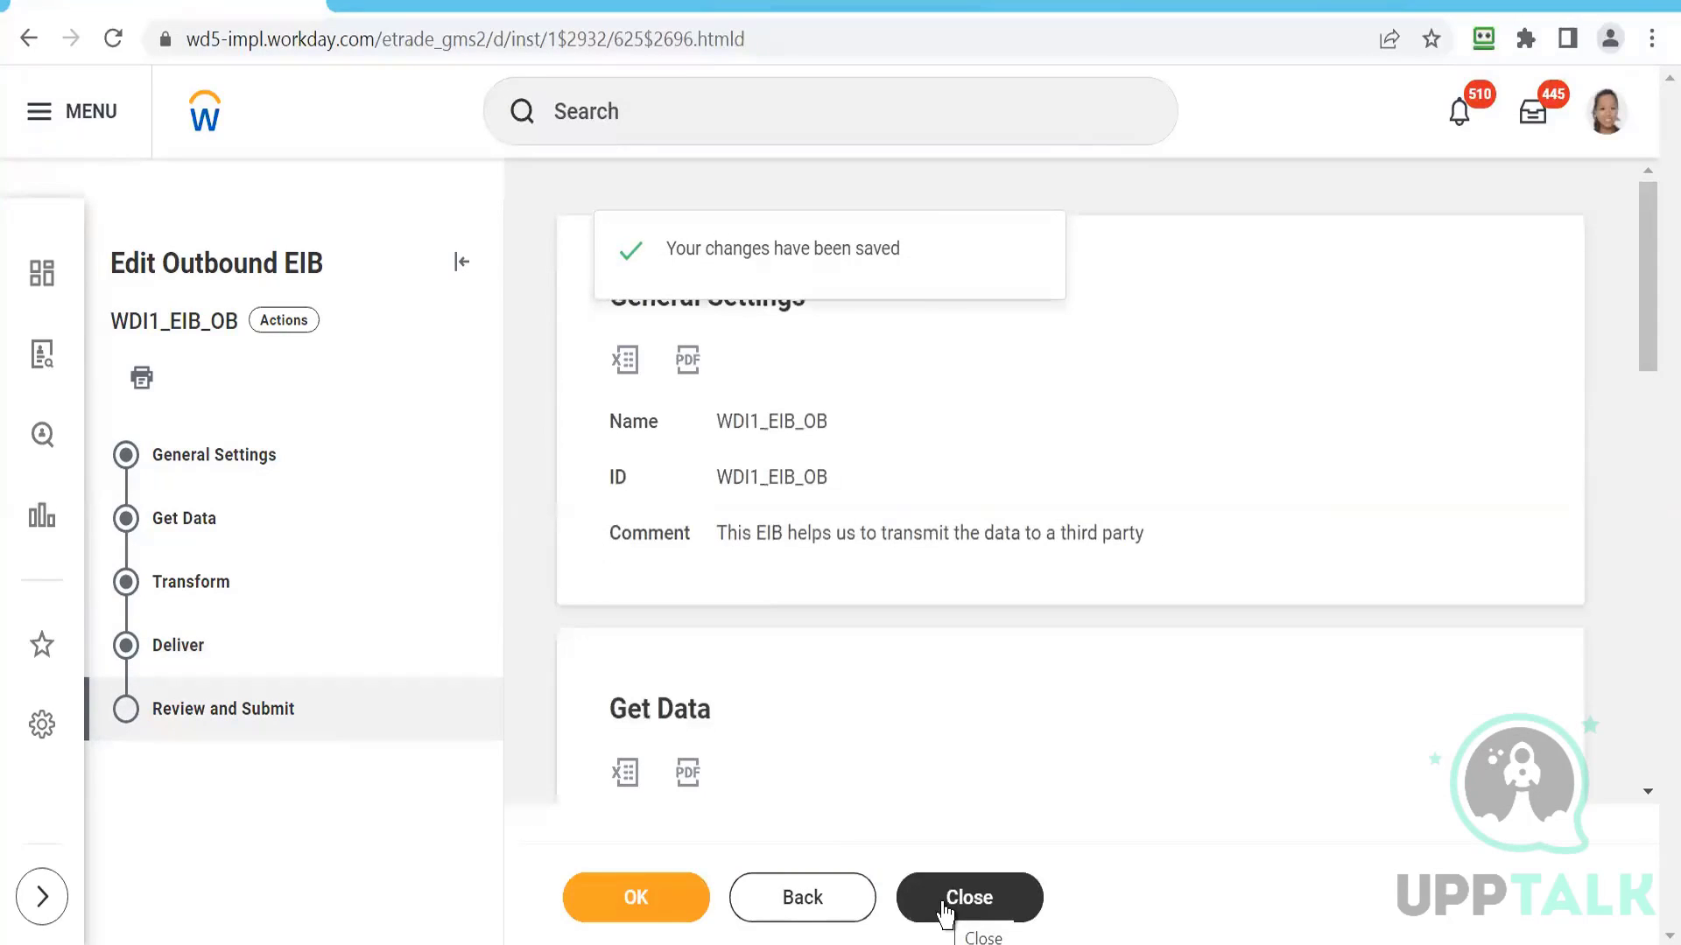
pyautogui.click(636, 897)
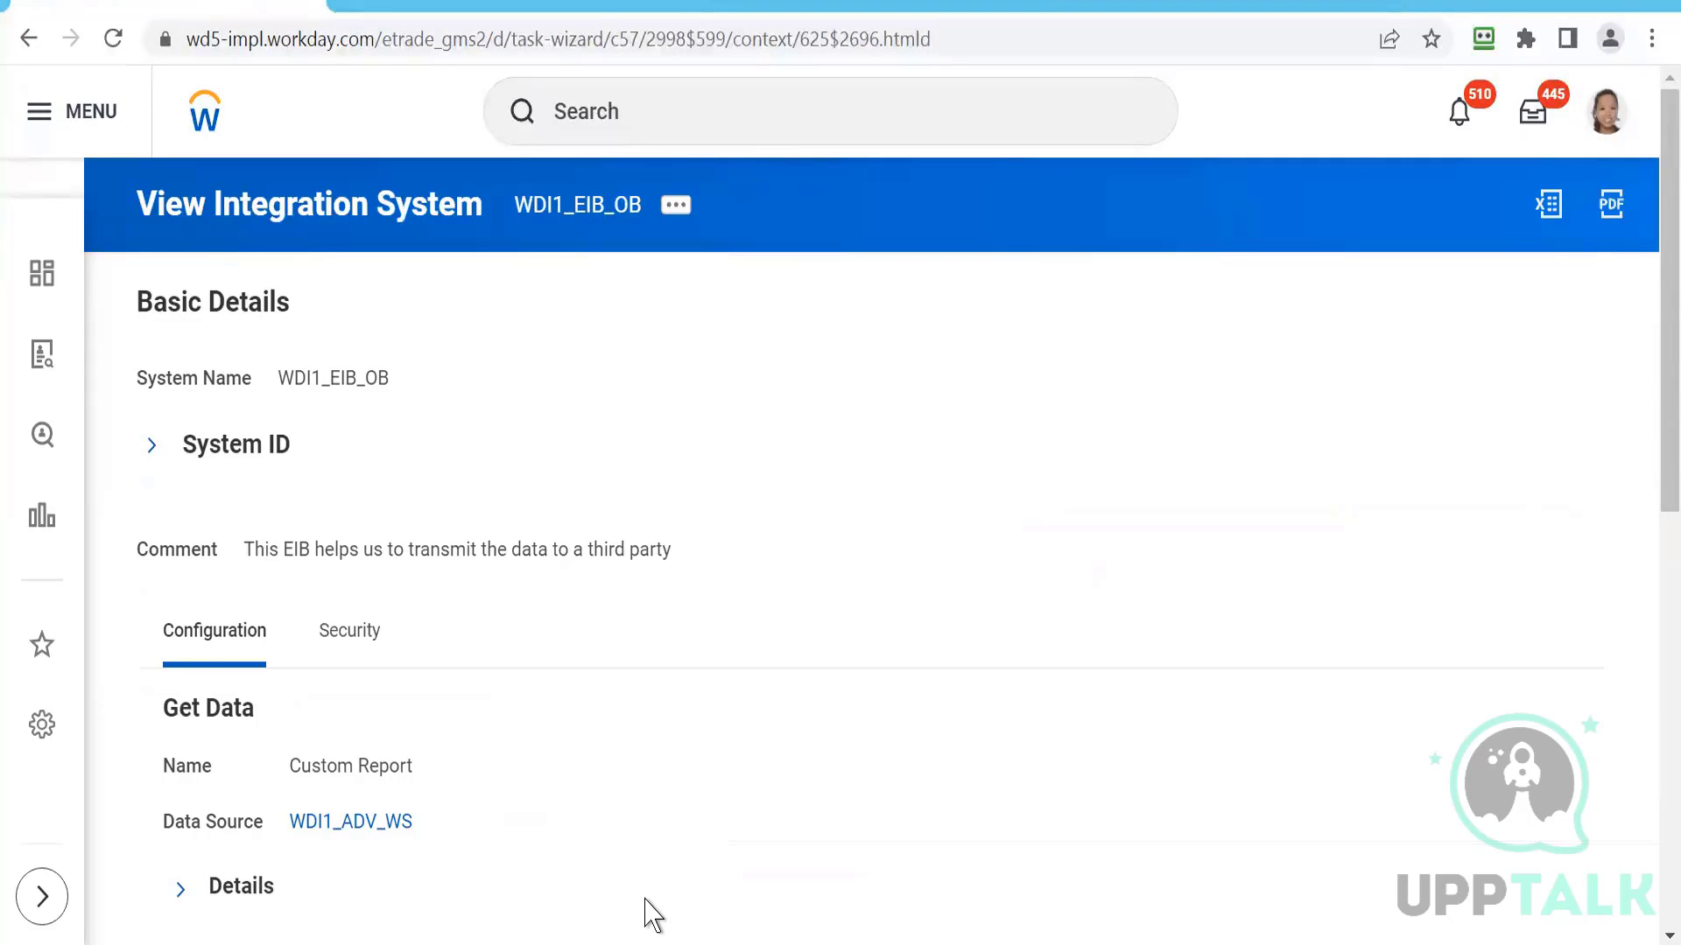
# Step: Open the launch/schedule settings for the WDI1_EIB_OB integration and set the run frequency to Minute Recurrence
pyautogui.click(679, 208)
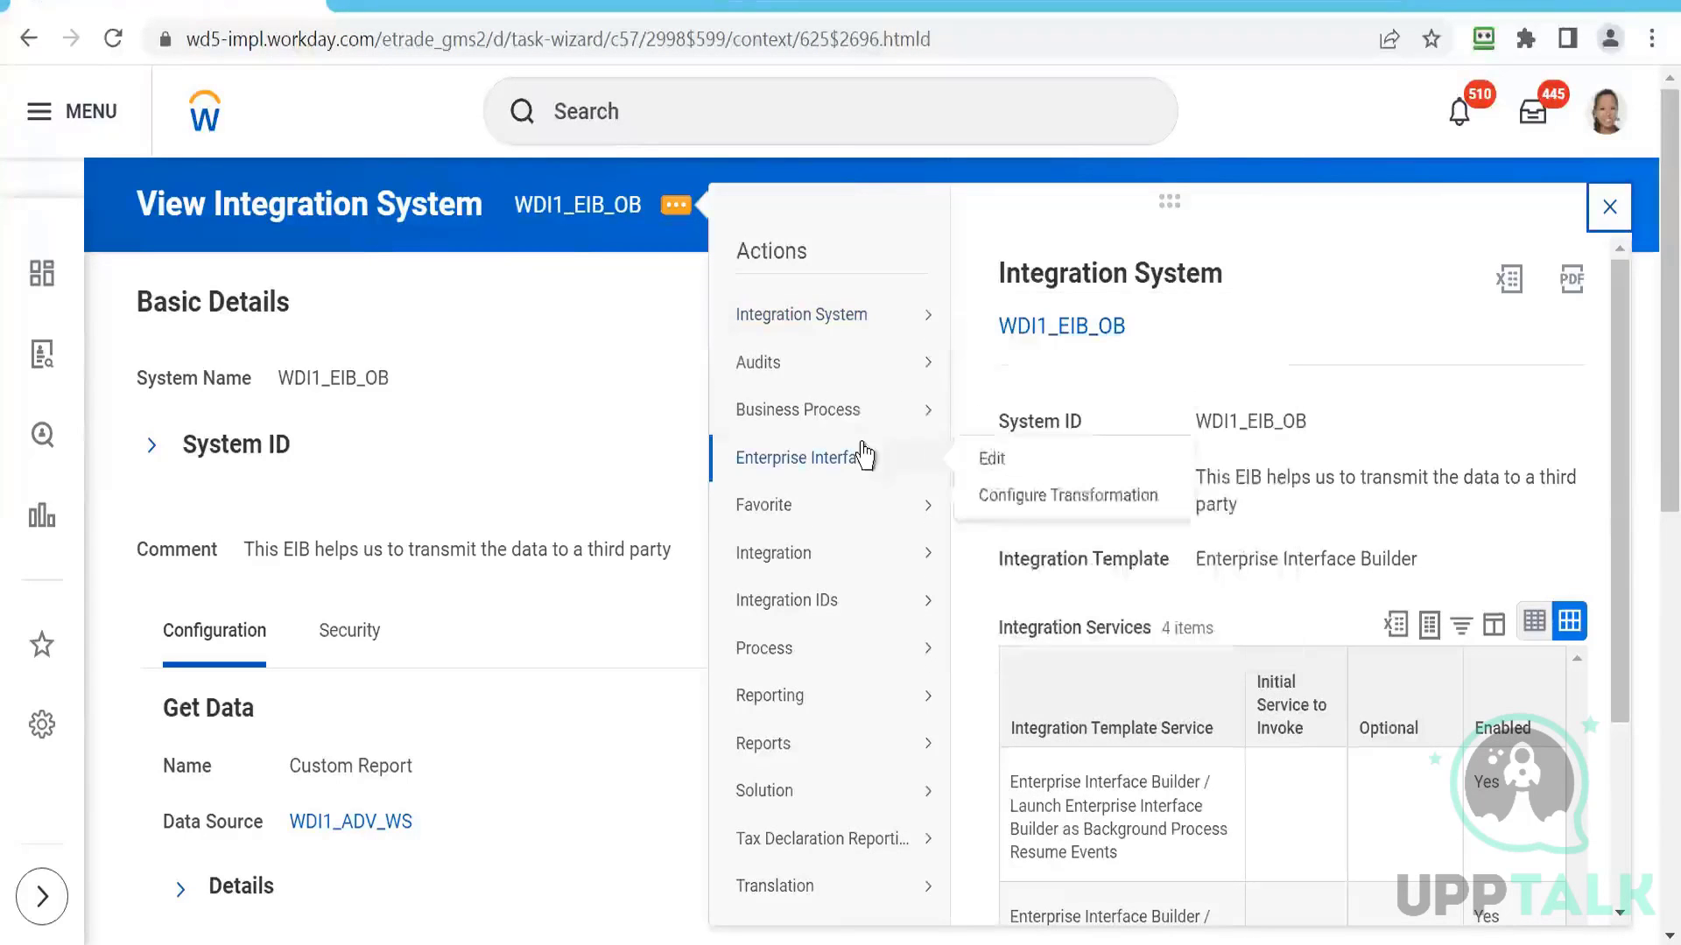
pyautogui.moveTo(865, 516)
pyautogui.moveTo(864, 562)
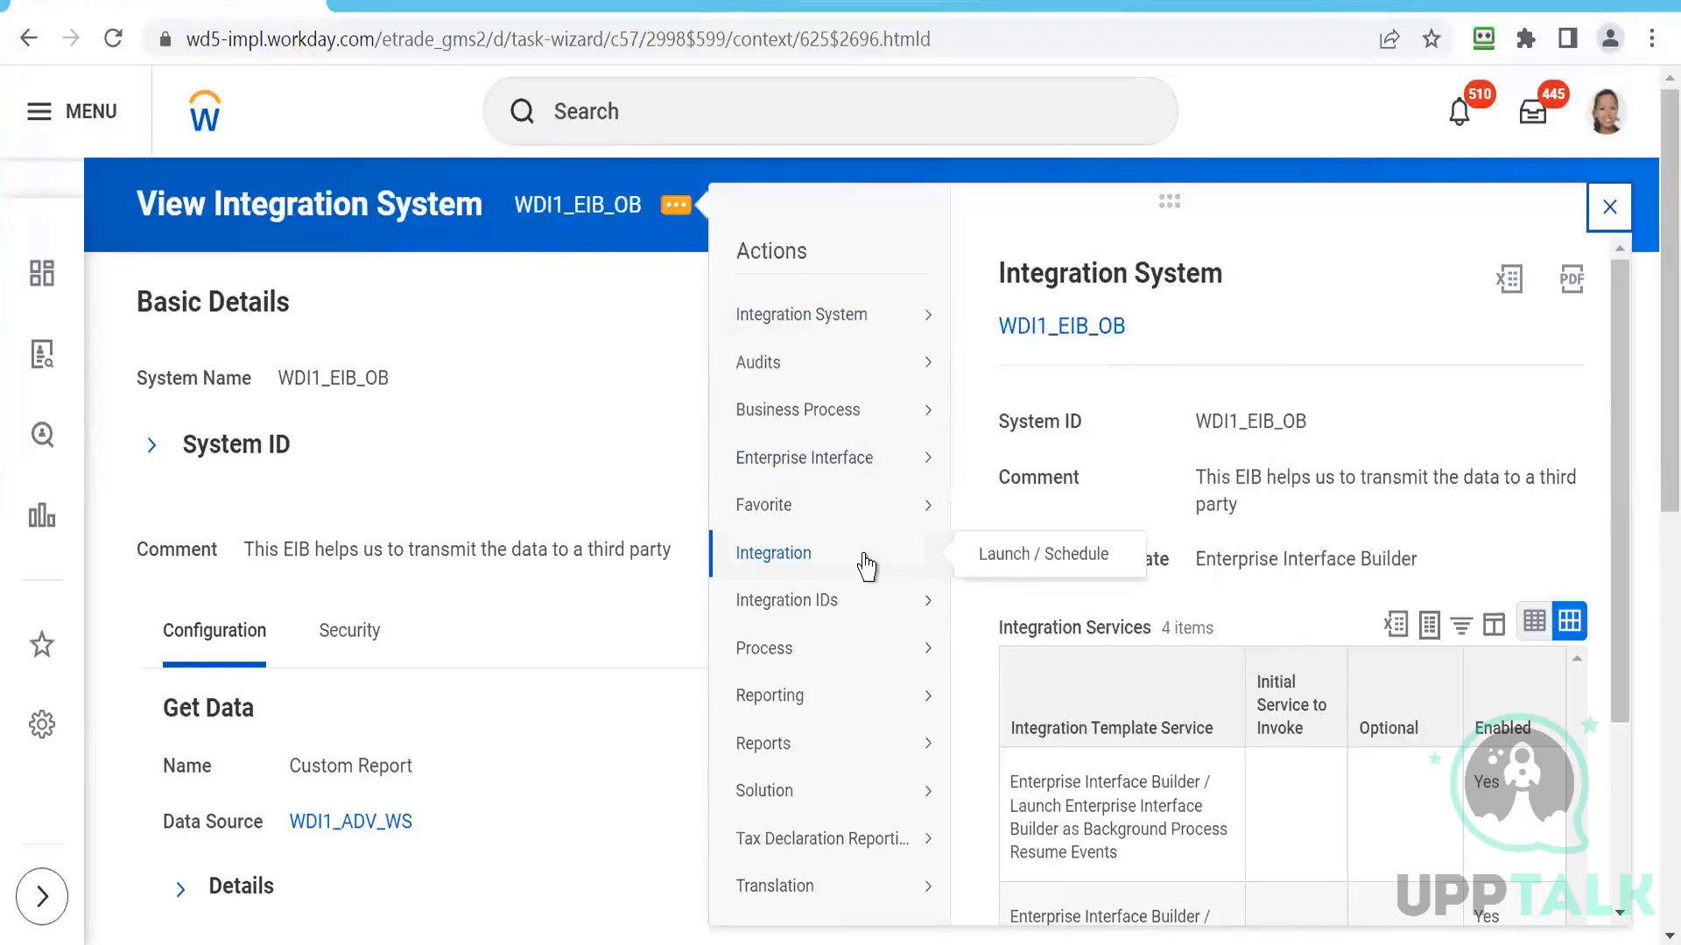
pyautogui.click(1009, 556)
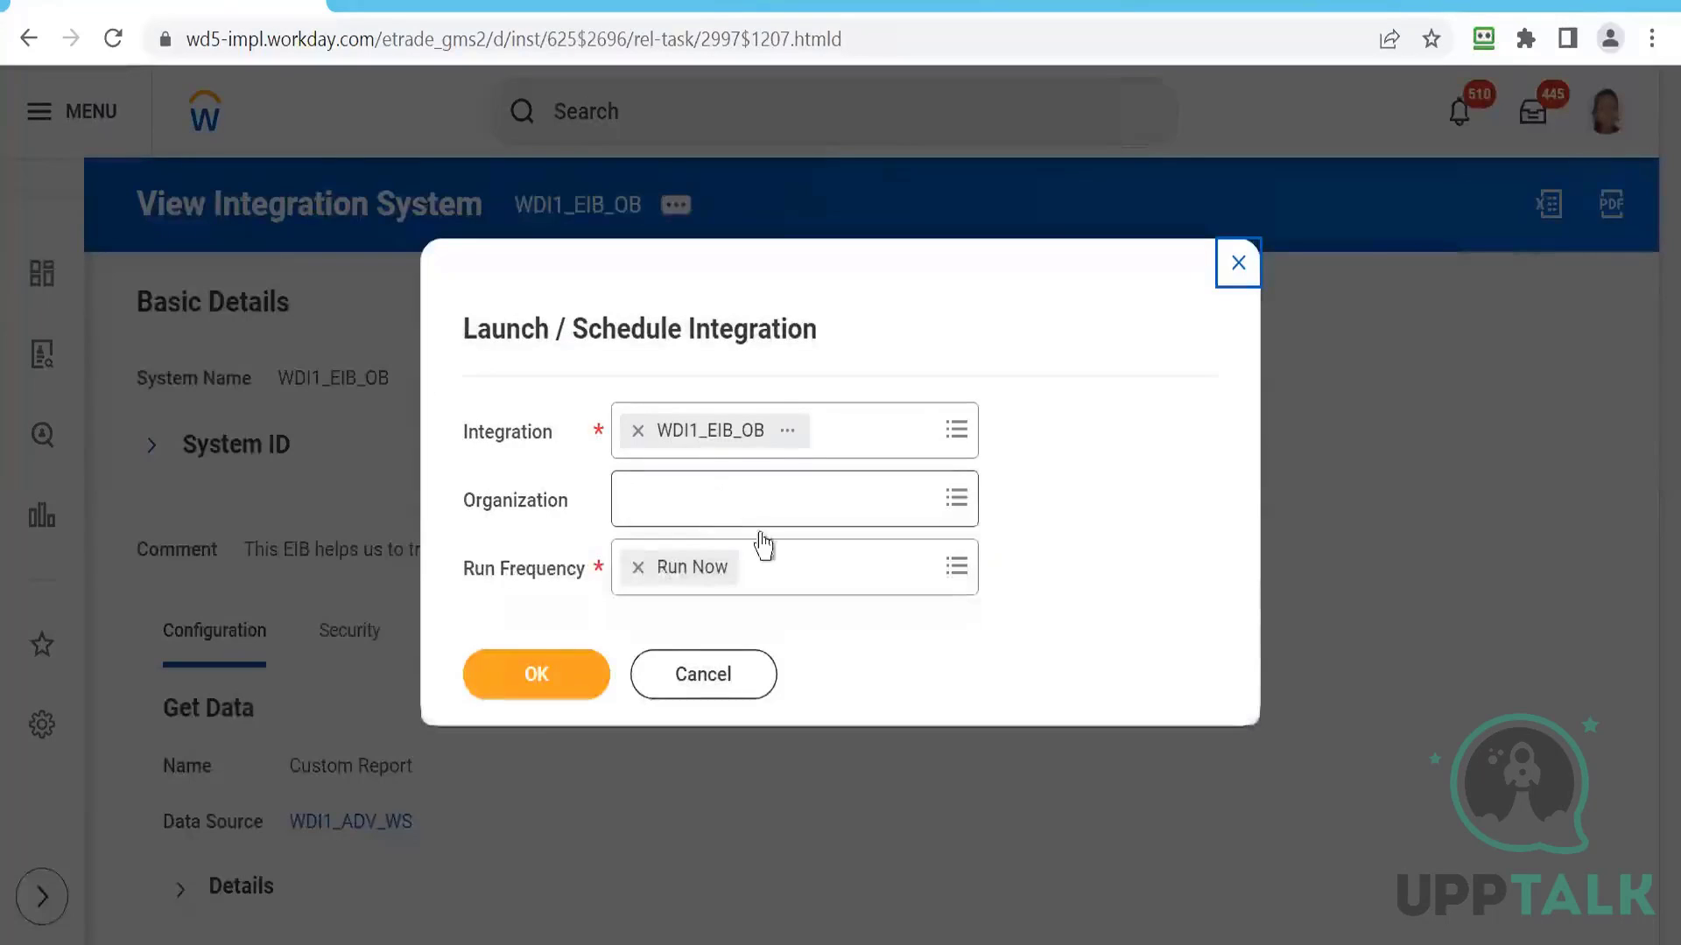
pyautogui.click(833, 560)
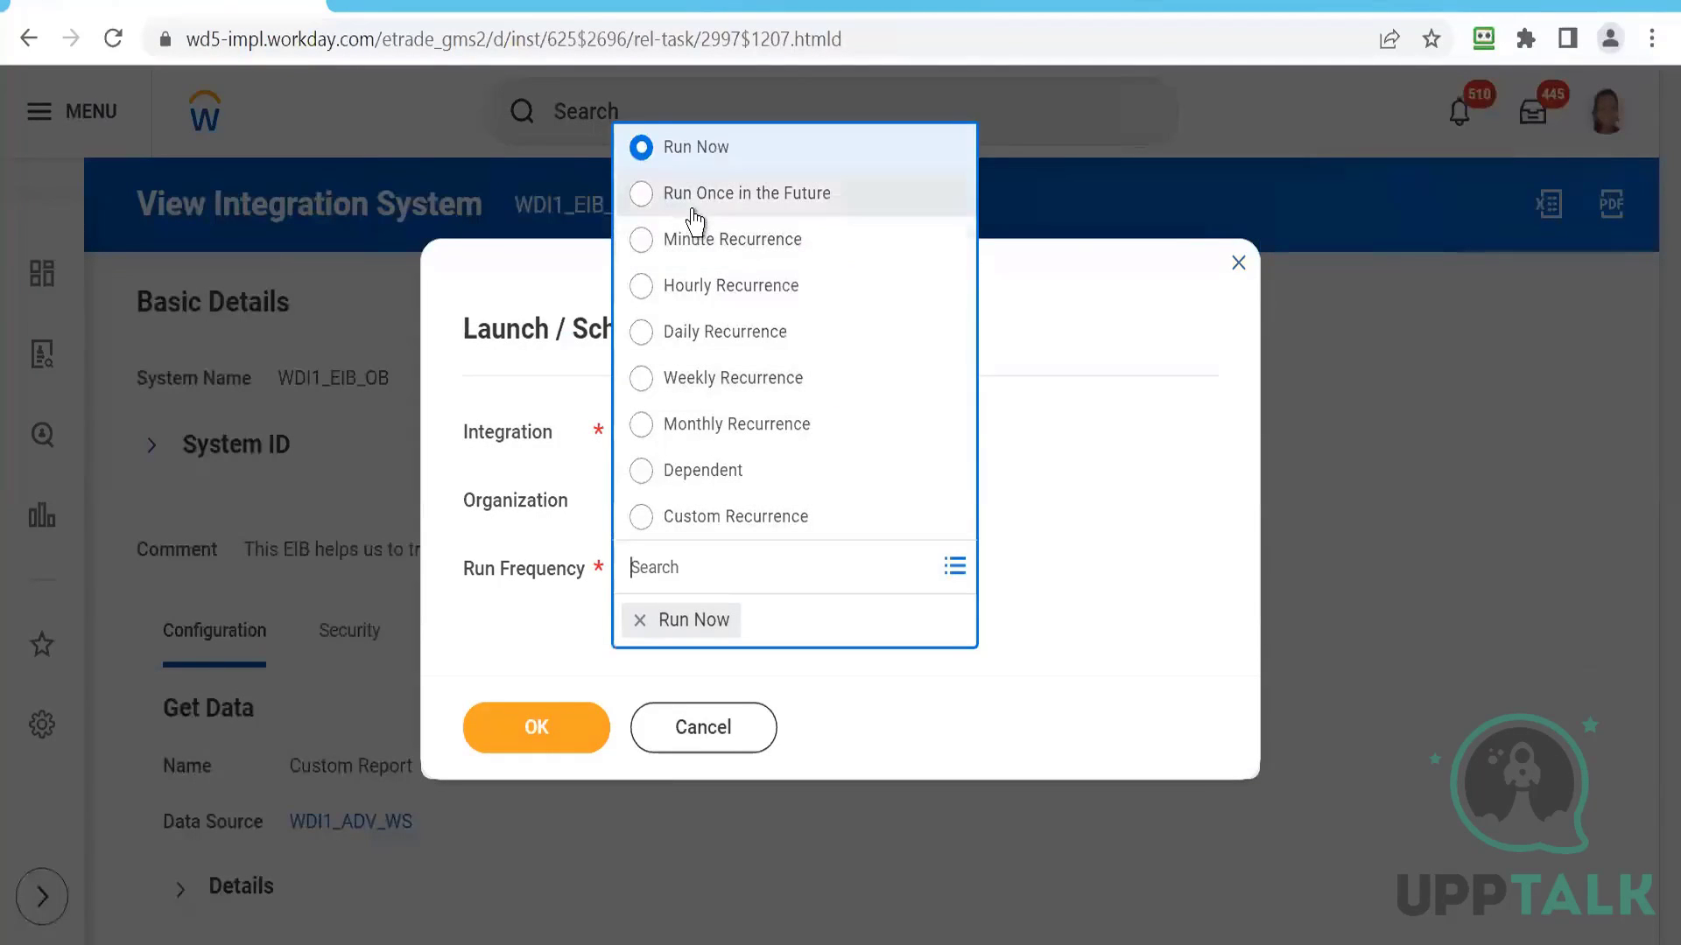
pyautogui.click(638, 245)
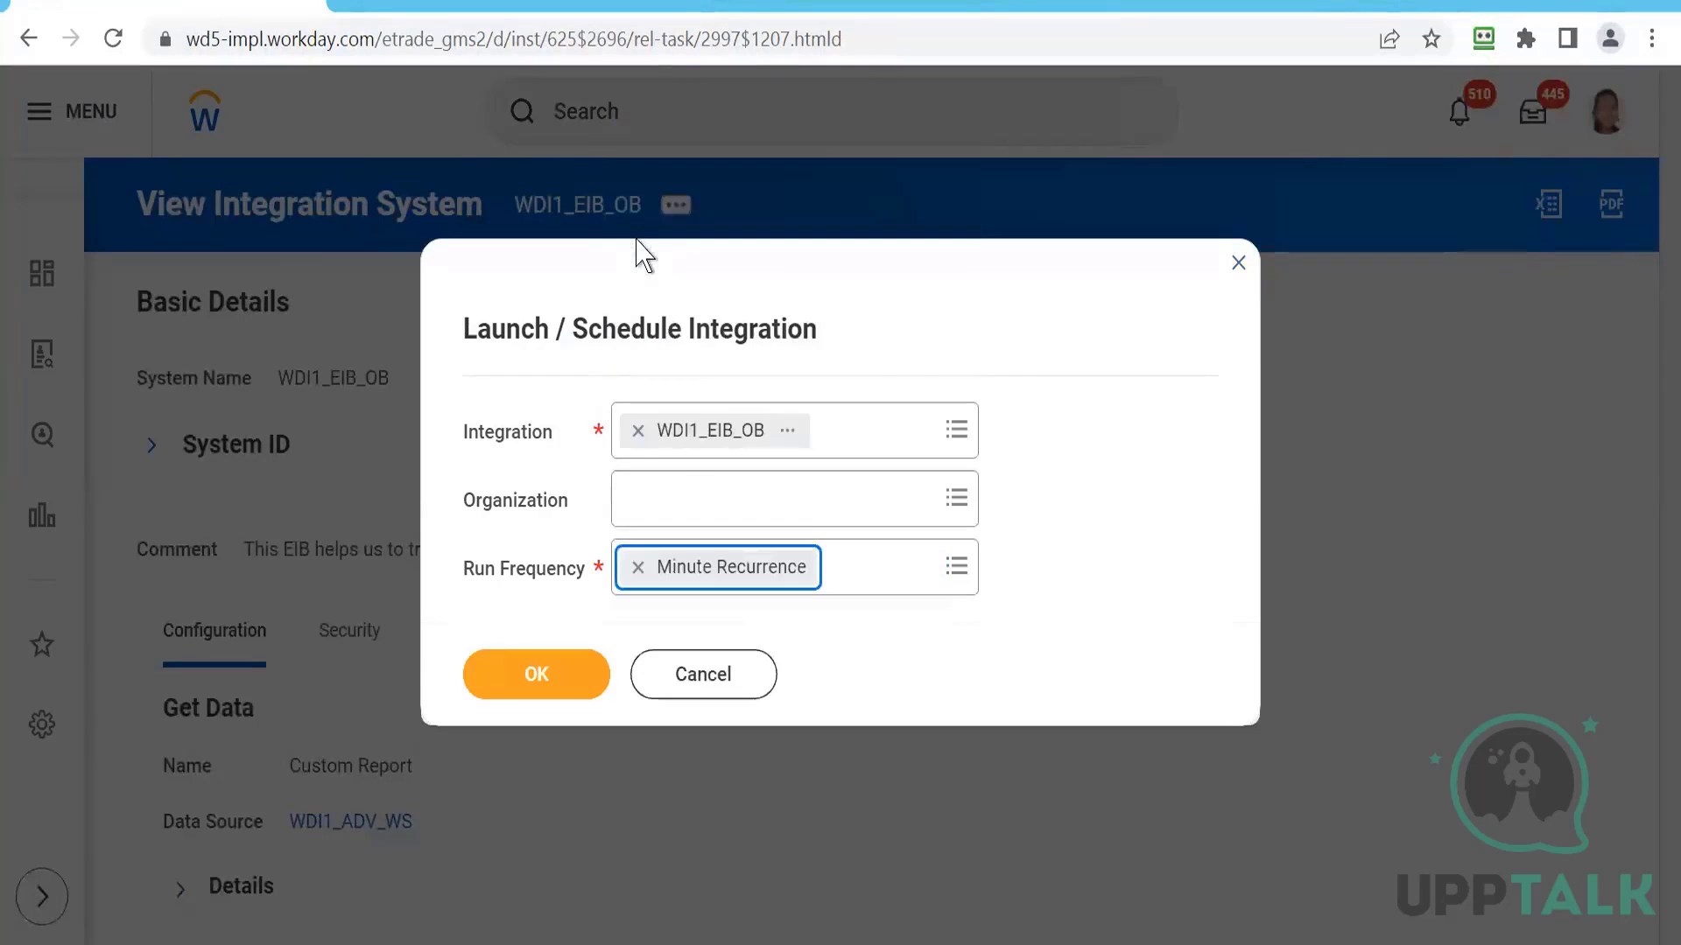